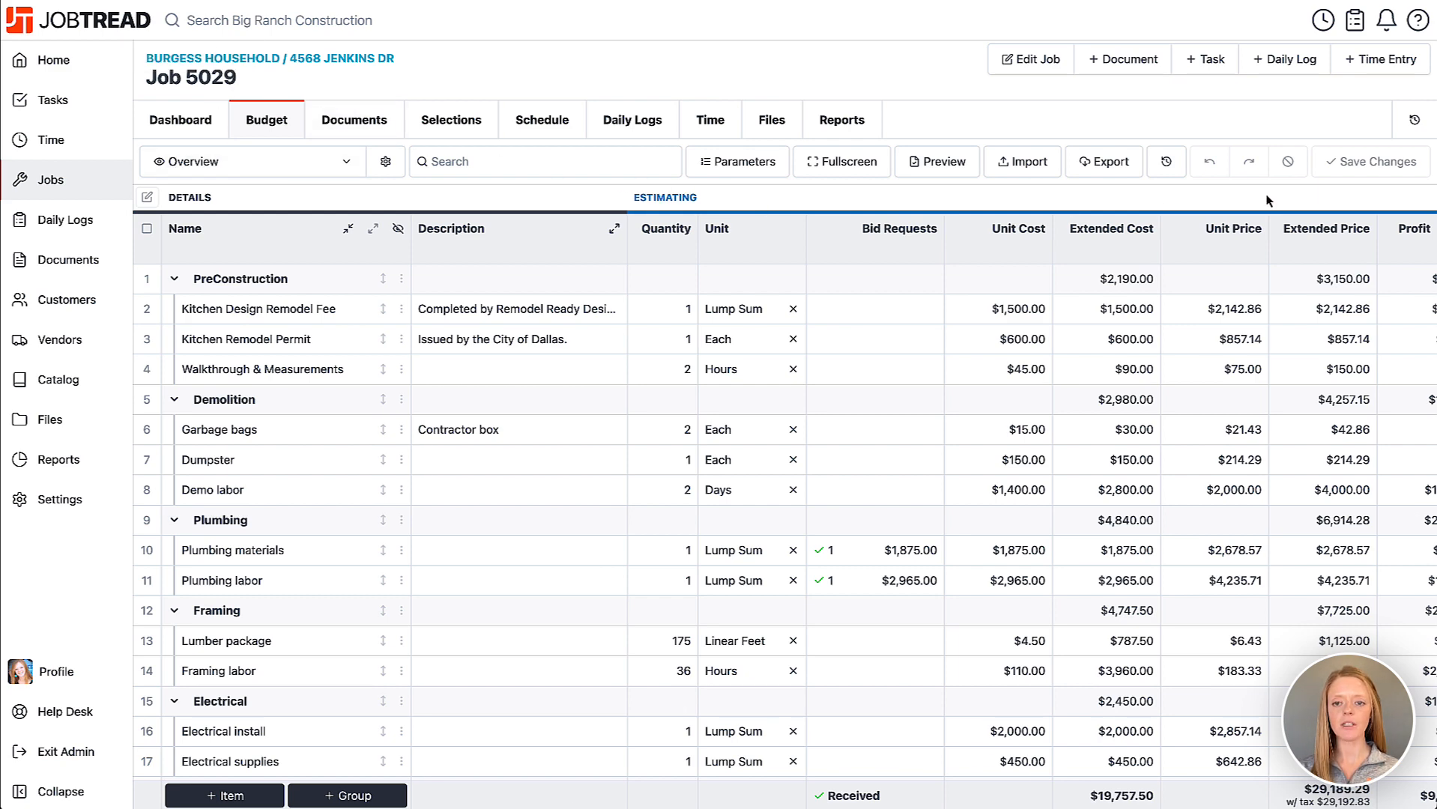
Step: Review the budget's estimating and costing columns, including the document behind the Kitchen Design Remodel Fee's budgeted cost
{"action": "scroll", "coordinate": [1260, 200], "scroll_direction": "right", "scroll_amount": 3}
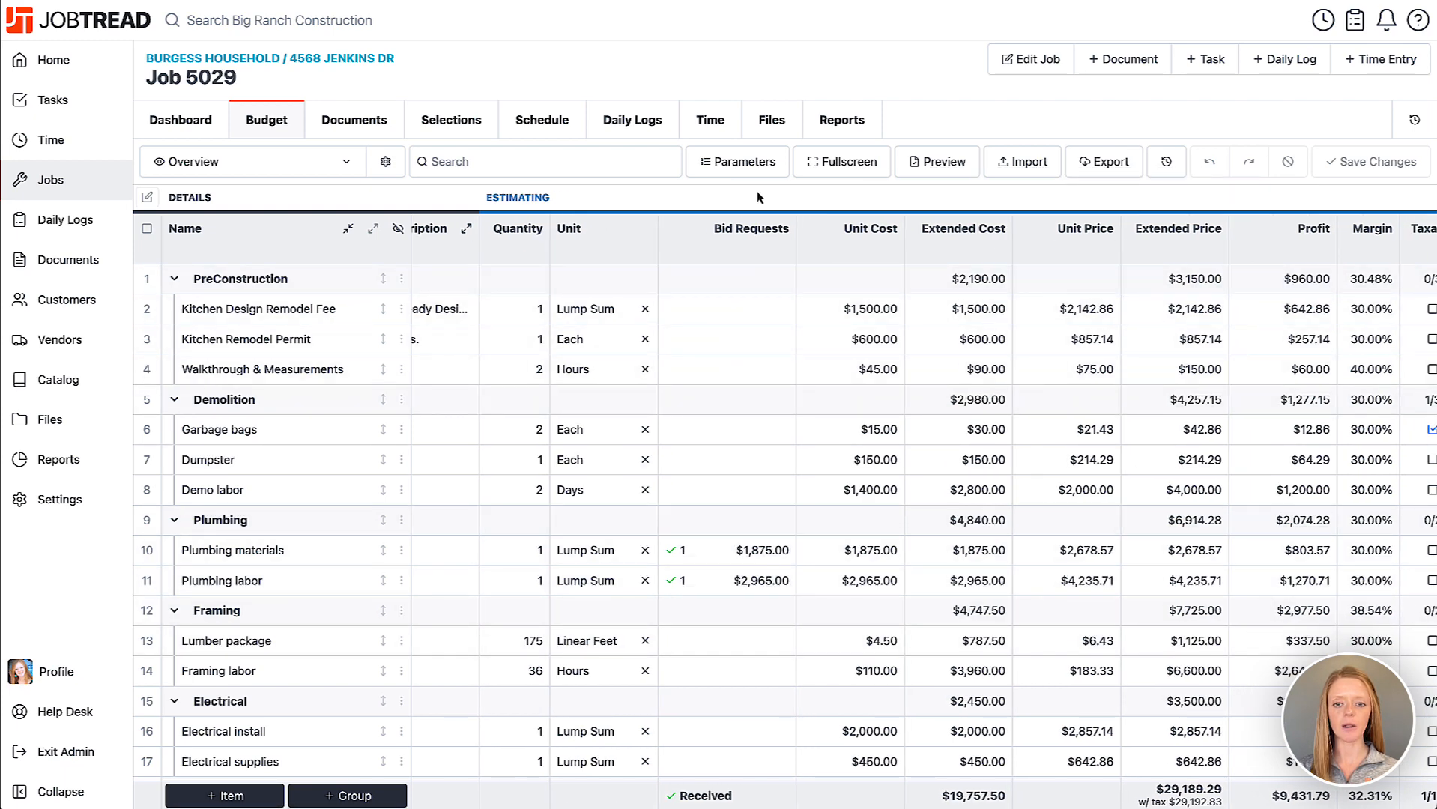
{"action": "scroll", "coordinate": [758, 197], "scroll_direction": "right", "scroll_amount": 1}
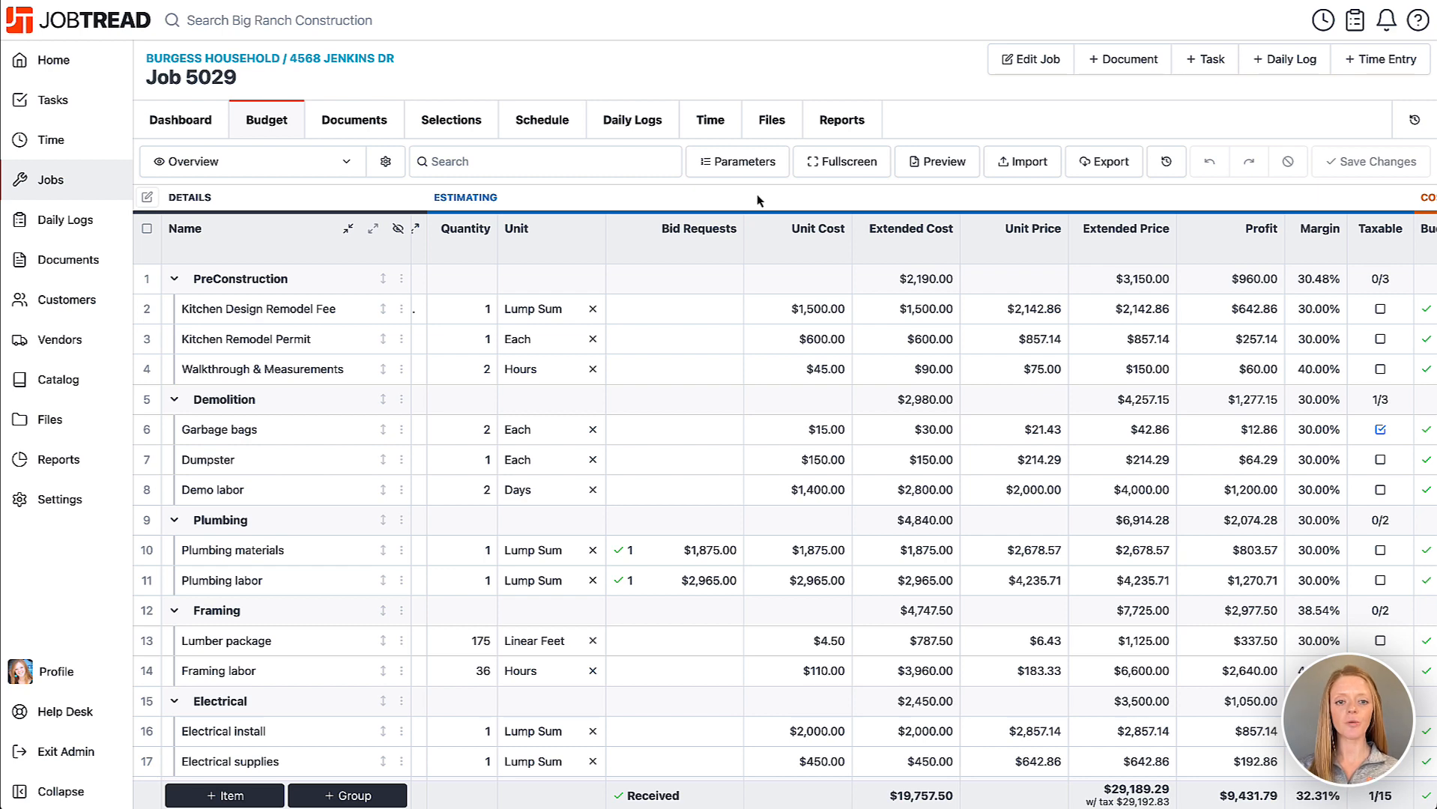
{"action": "scroll", "coordinate": [757, 194], "scroll_direction": "right", "scroll_amount": 5}
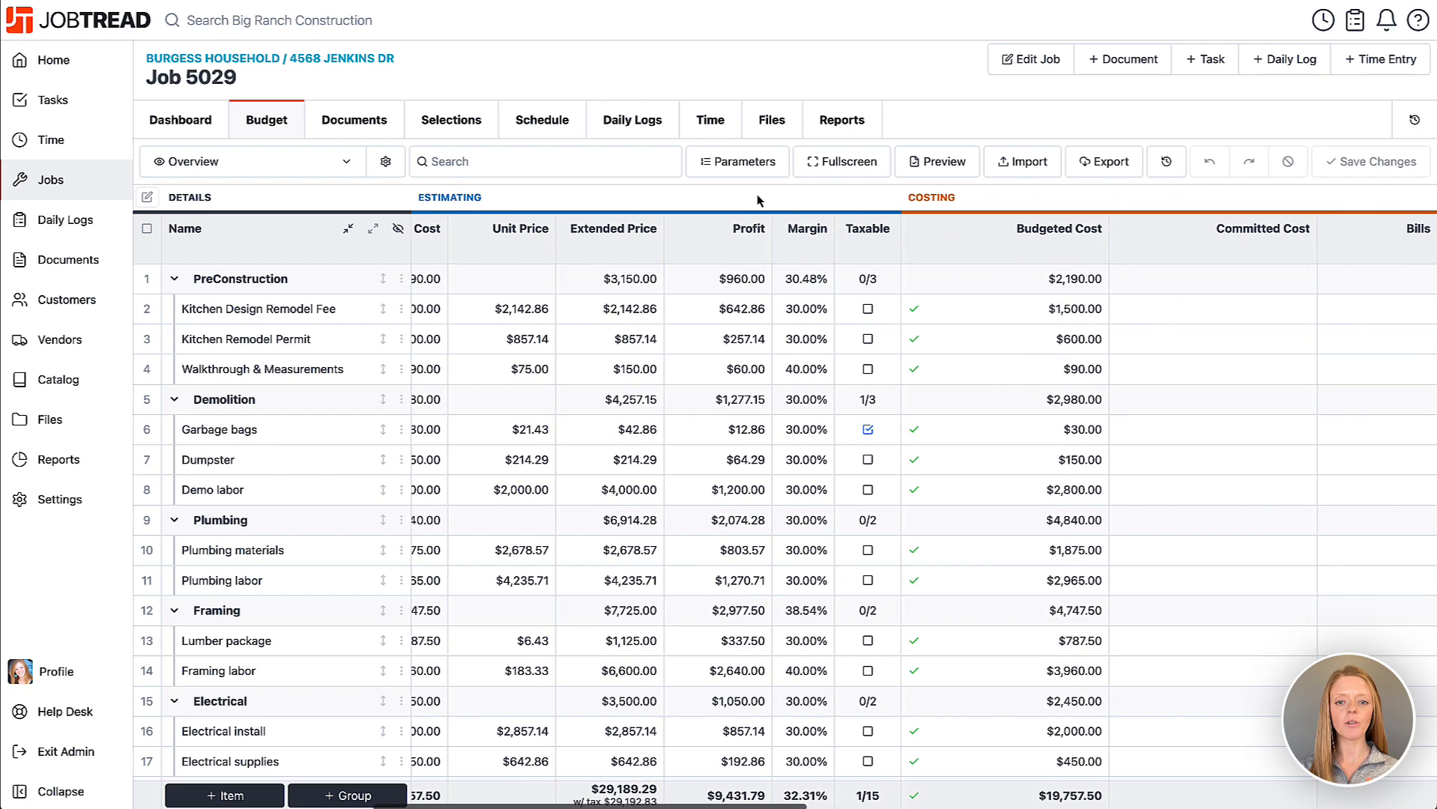
{"action": "scroll", "coordinate": [756, 194], "scroll_direction": "right", "scroll_amount": 7}
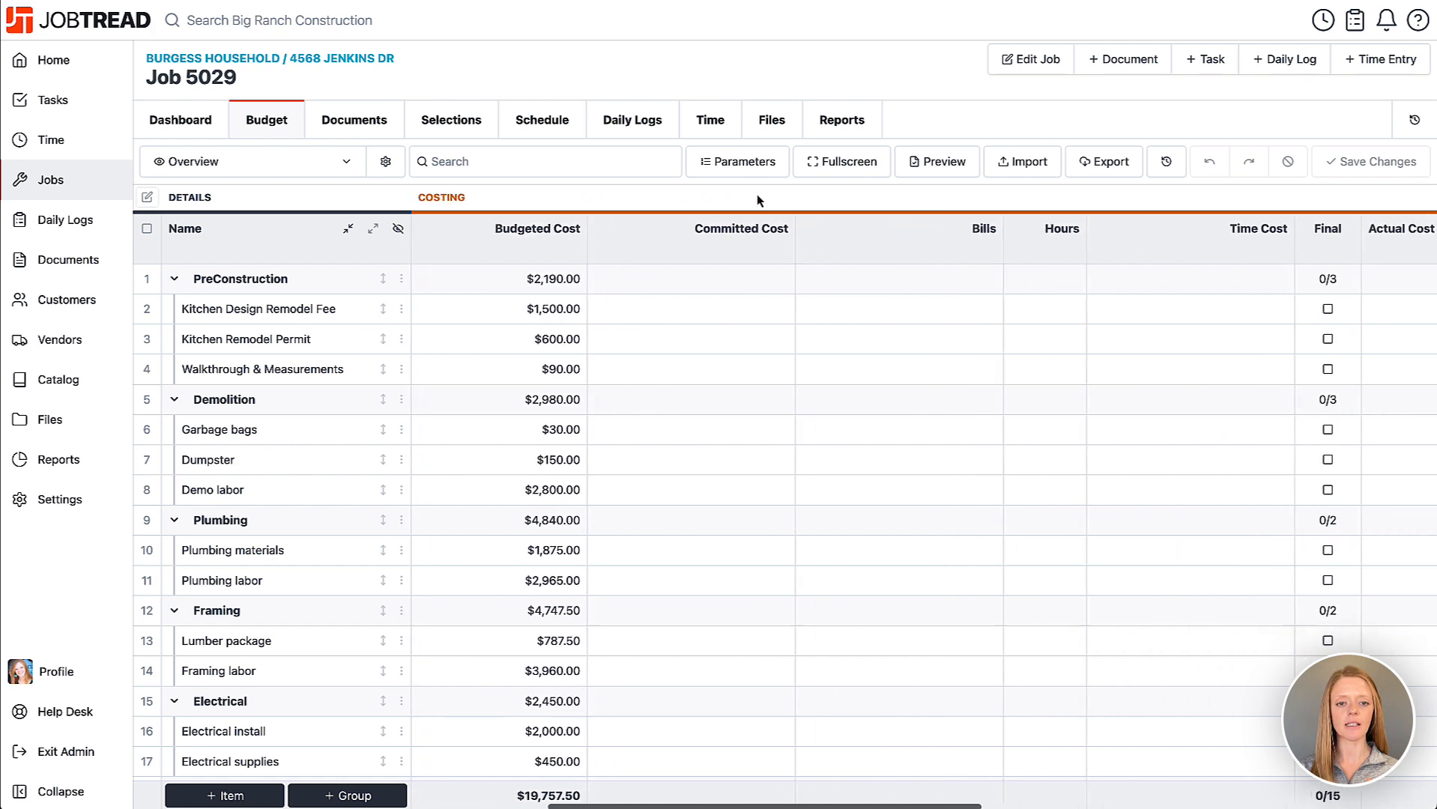
{"action": "scroll", "coordinate": [757, 194], "scroll_direction": "left", "scroll_amount": 1}
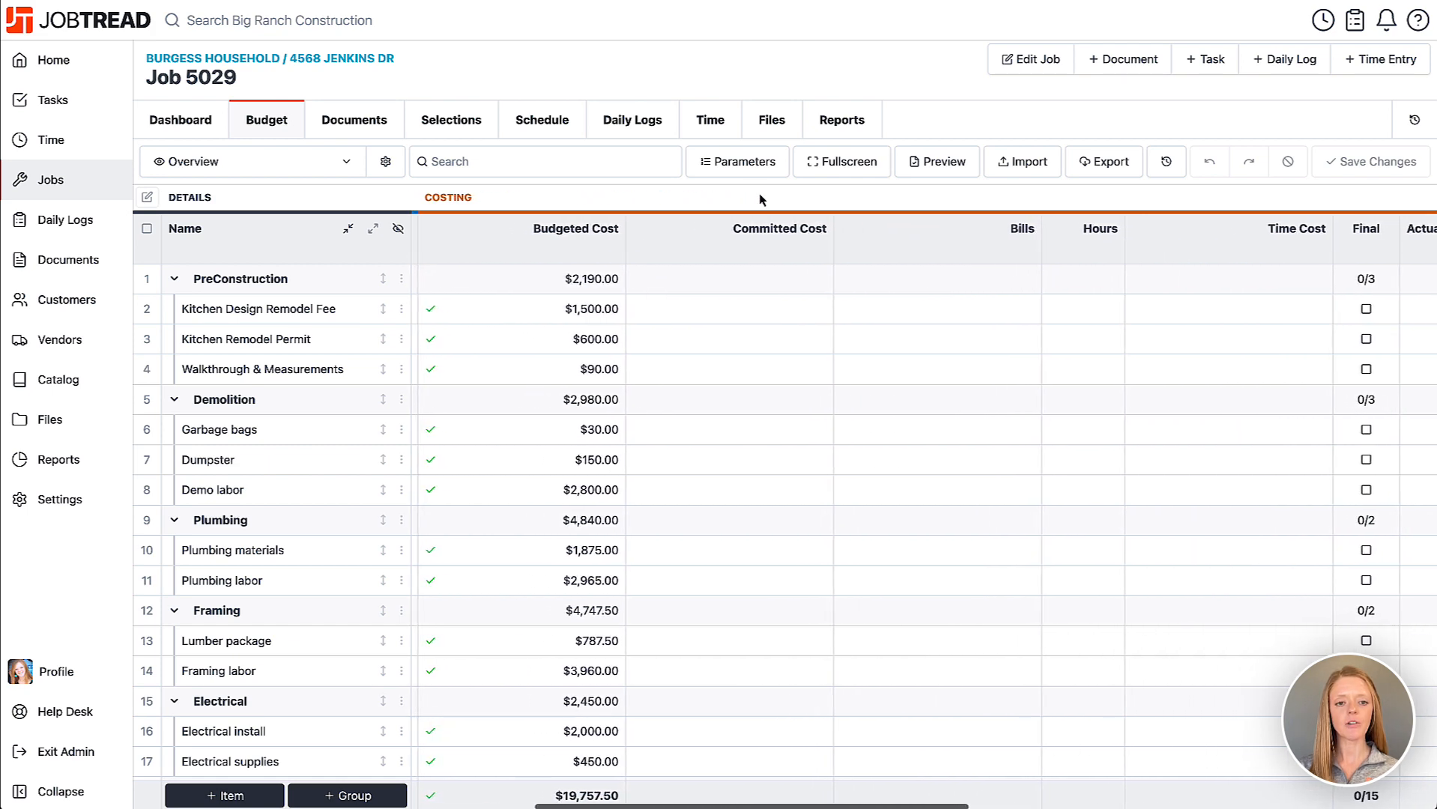
{"action": "scroll", "coordinate": [711, 224], "scroll_direction": "right", "scroll_amount": 1}
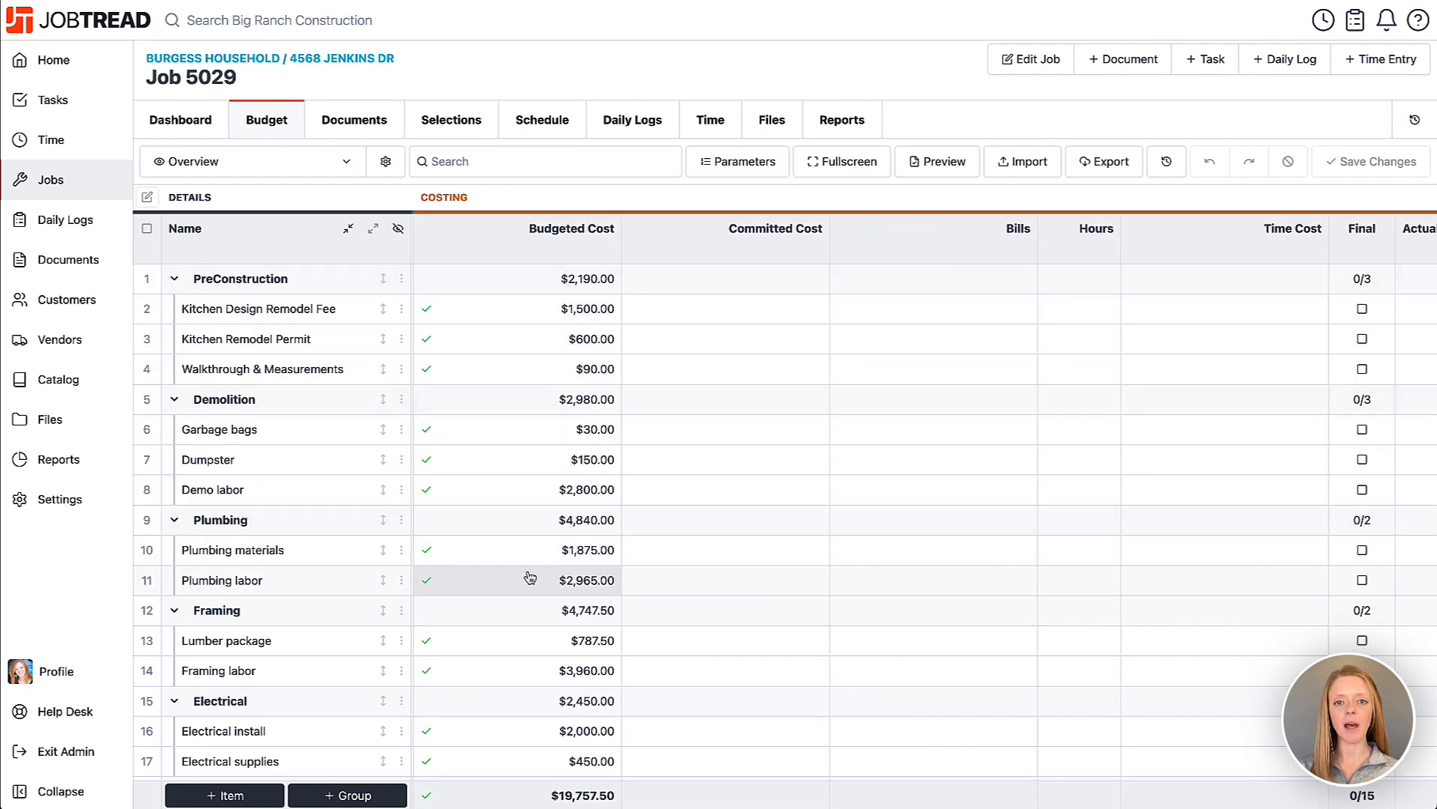
{"action": "left_click", "coordinate": [516, 311]}
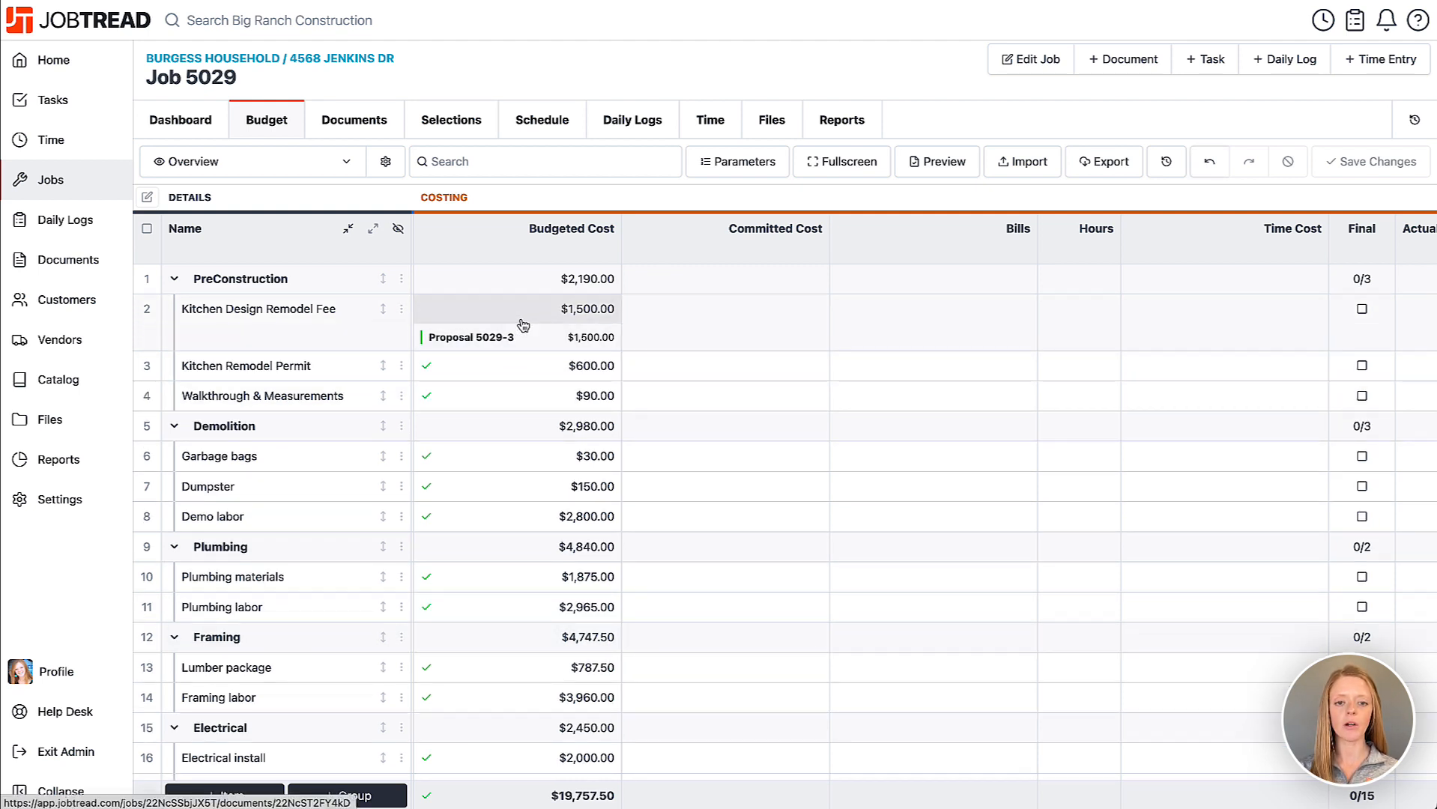
{"action": "left_click", "coordinate": [522, 314]}
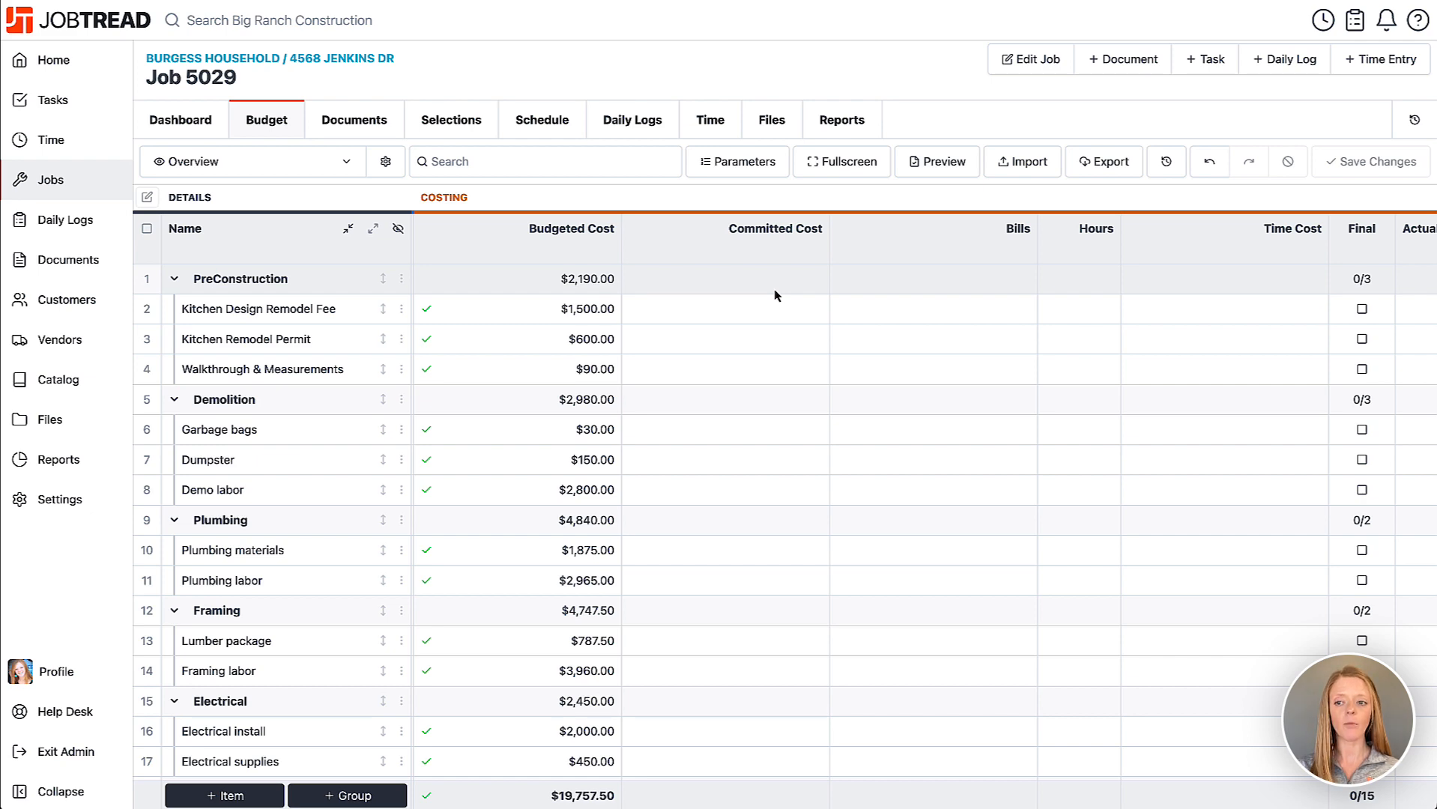
Step: Examine the job's costing columns from Budgeted Cost and Committed Cost through to Projected Cost
{"action": "scroll", "coordinate": [775, 294], "scroll_direction": "right", "scroll_amount": 4}
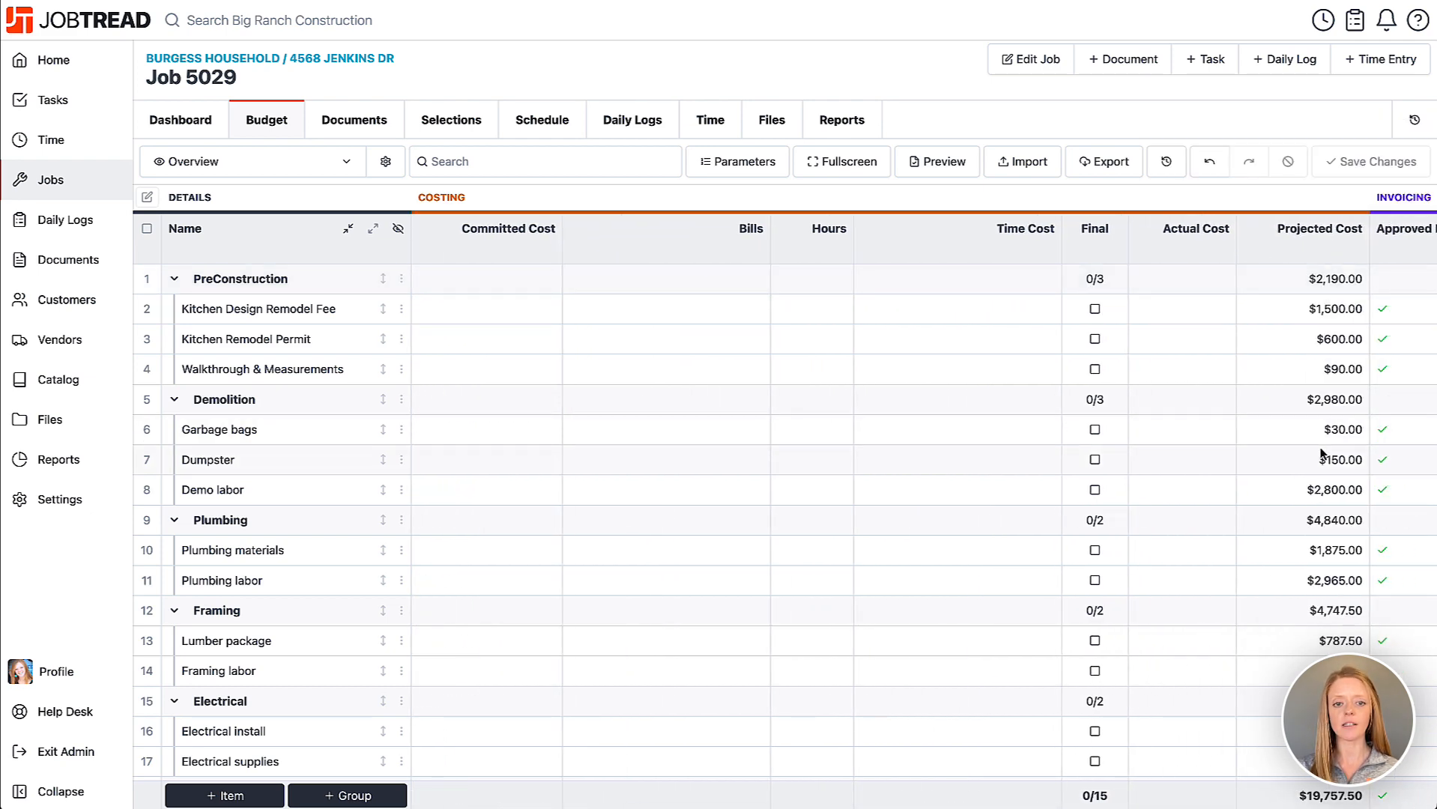
{"action": "scroll", "coordinate": [697, 335], "scroll_direction": "left", "scroll_amount": 4}
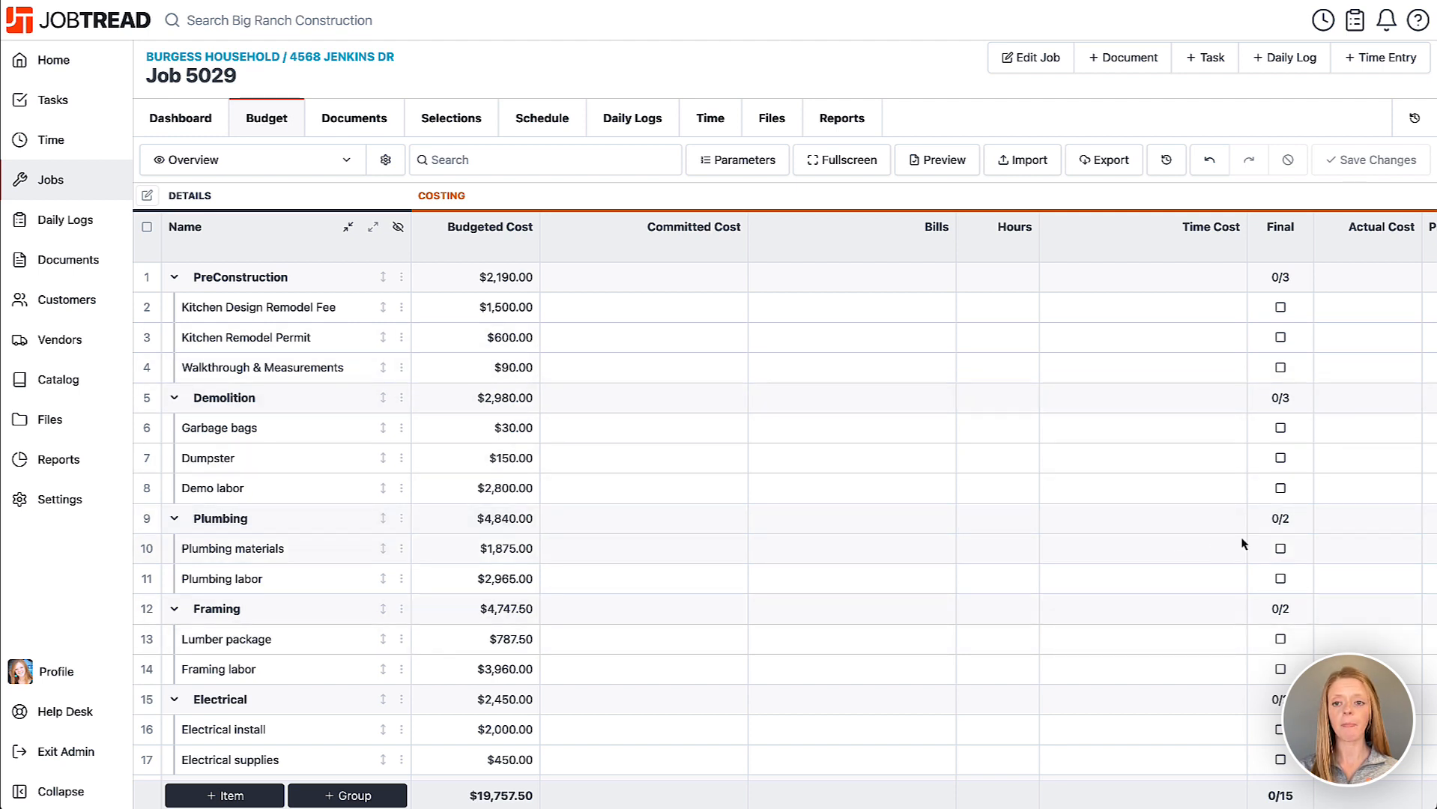
{"action": "scroll", "coordinate": [1215, 549], "scroll_direction": "right", "scroll_amount": 3}
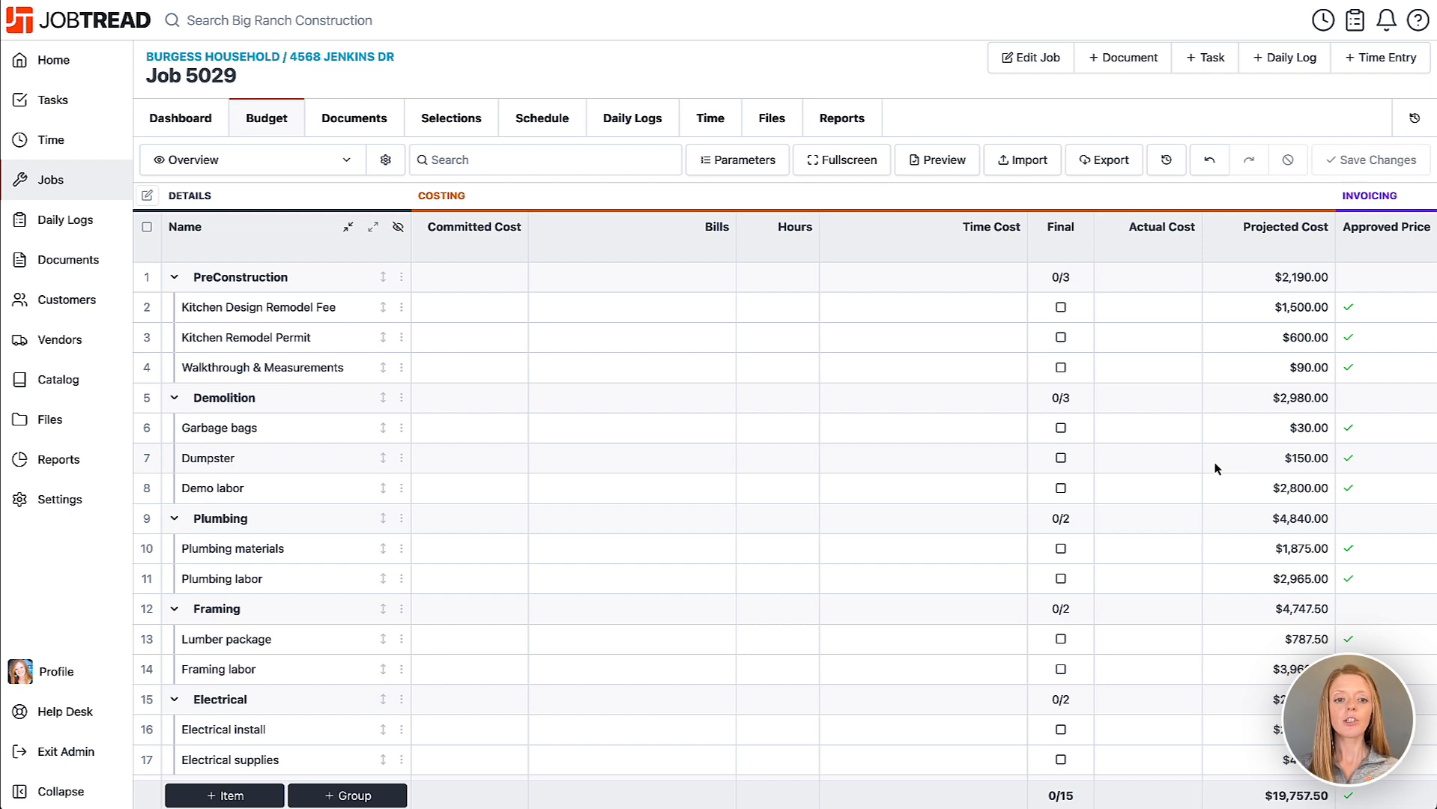
{"action": "scroll", "coordinate": [1215, 468], "scroll_direction": "left", "scroll_amount": 3}
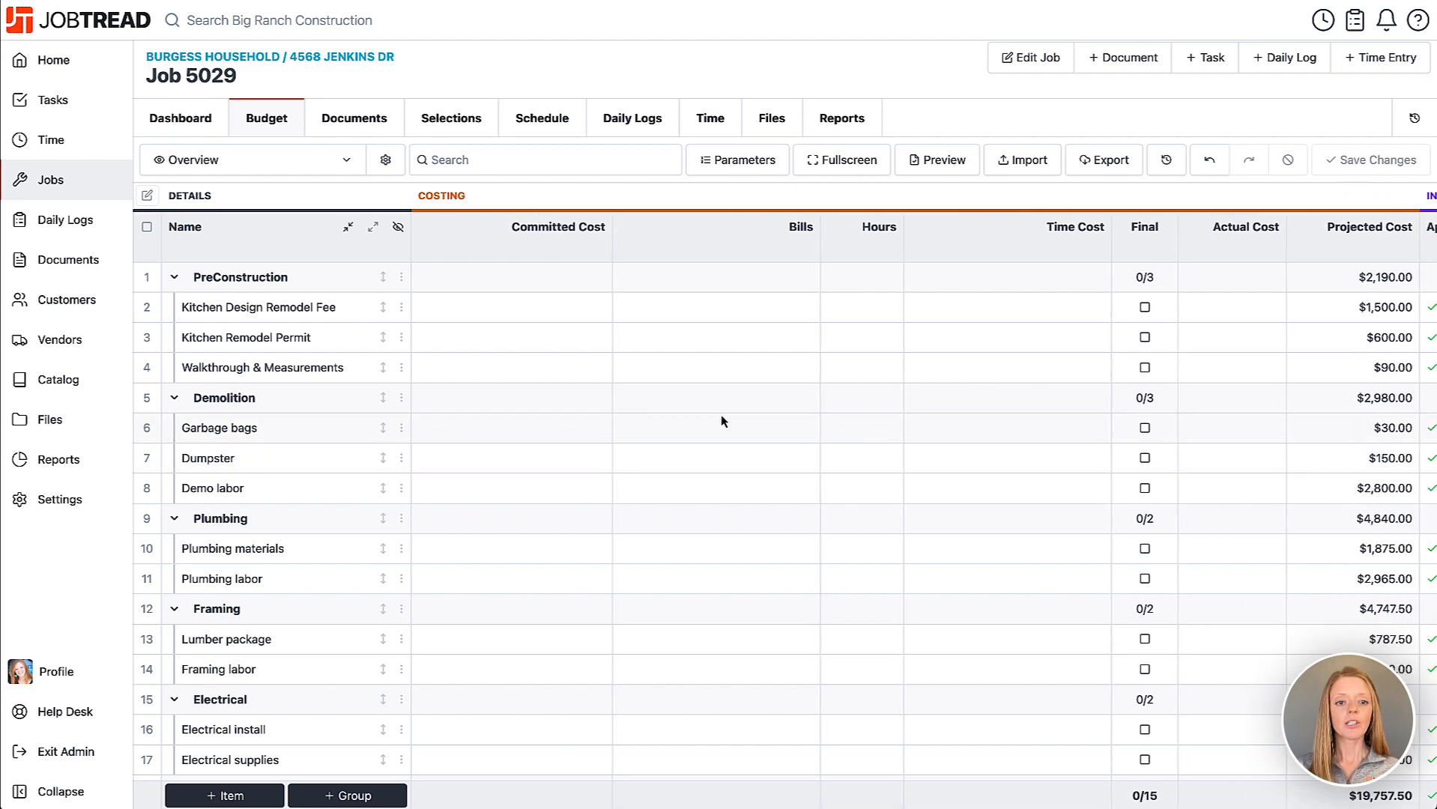
{"action": "scroll", "coordinate": [724, 418], "scroll_direction": "left", "scroll_amount": 5}
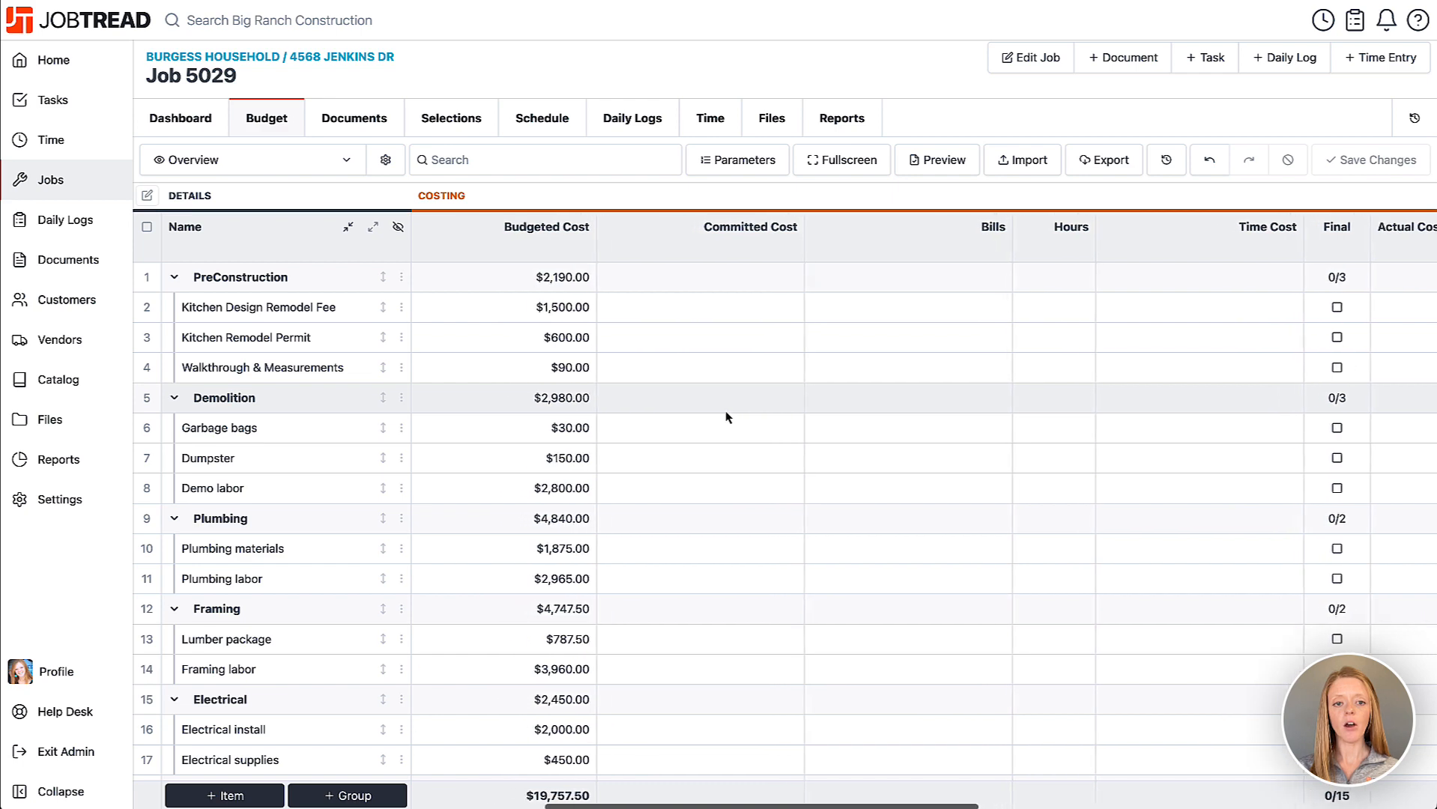
{"action": "scroll", "coordinate": [726, 413], "scroll_direction": "right", "scroll_amount": 1}
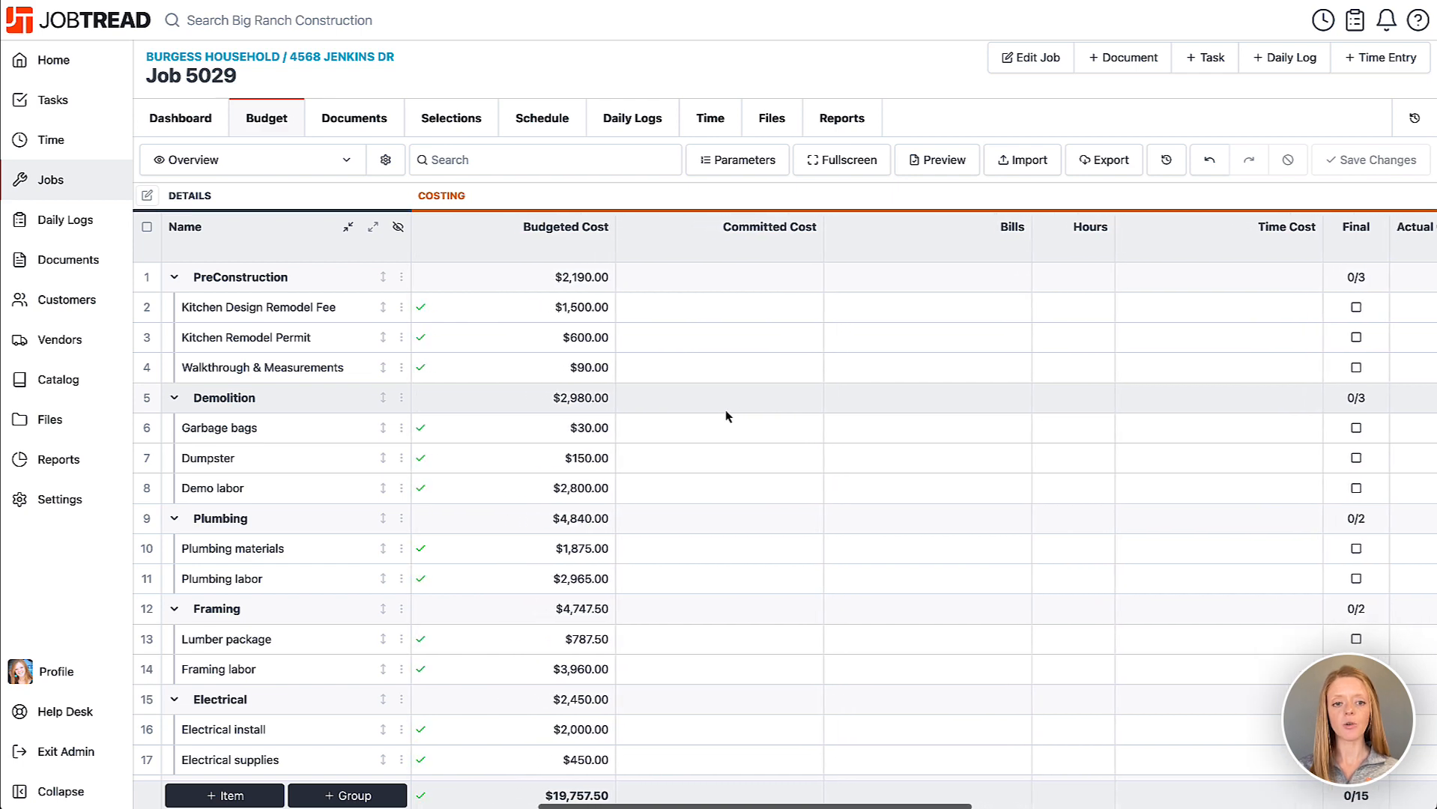
Step: Start a new work order for the job with DS Finish Carpentry as the vendor
{"action": "left_click", "coordinate": [1113, 60]}
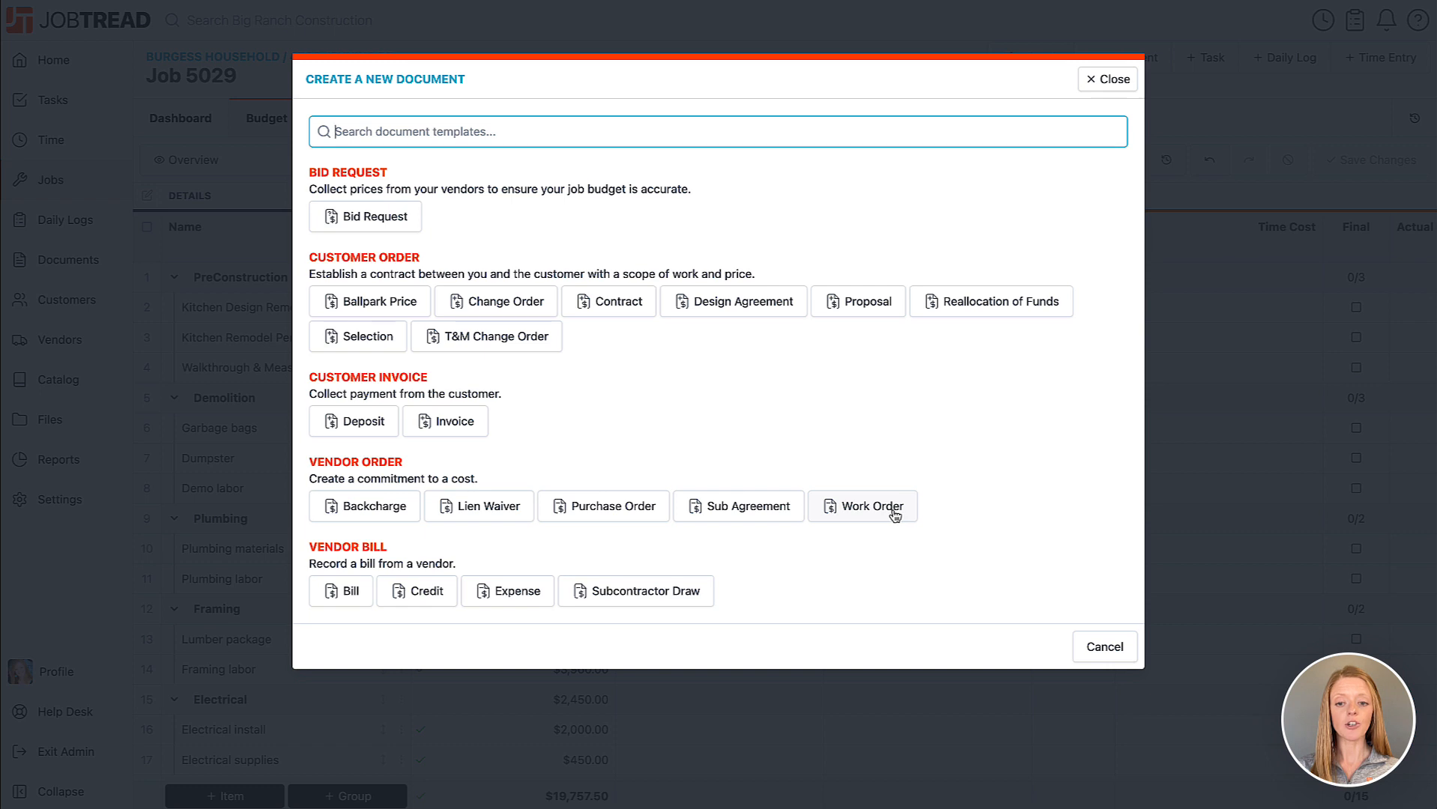
{"action": "left_click", "coordinate": [848, 509]}
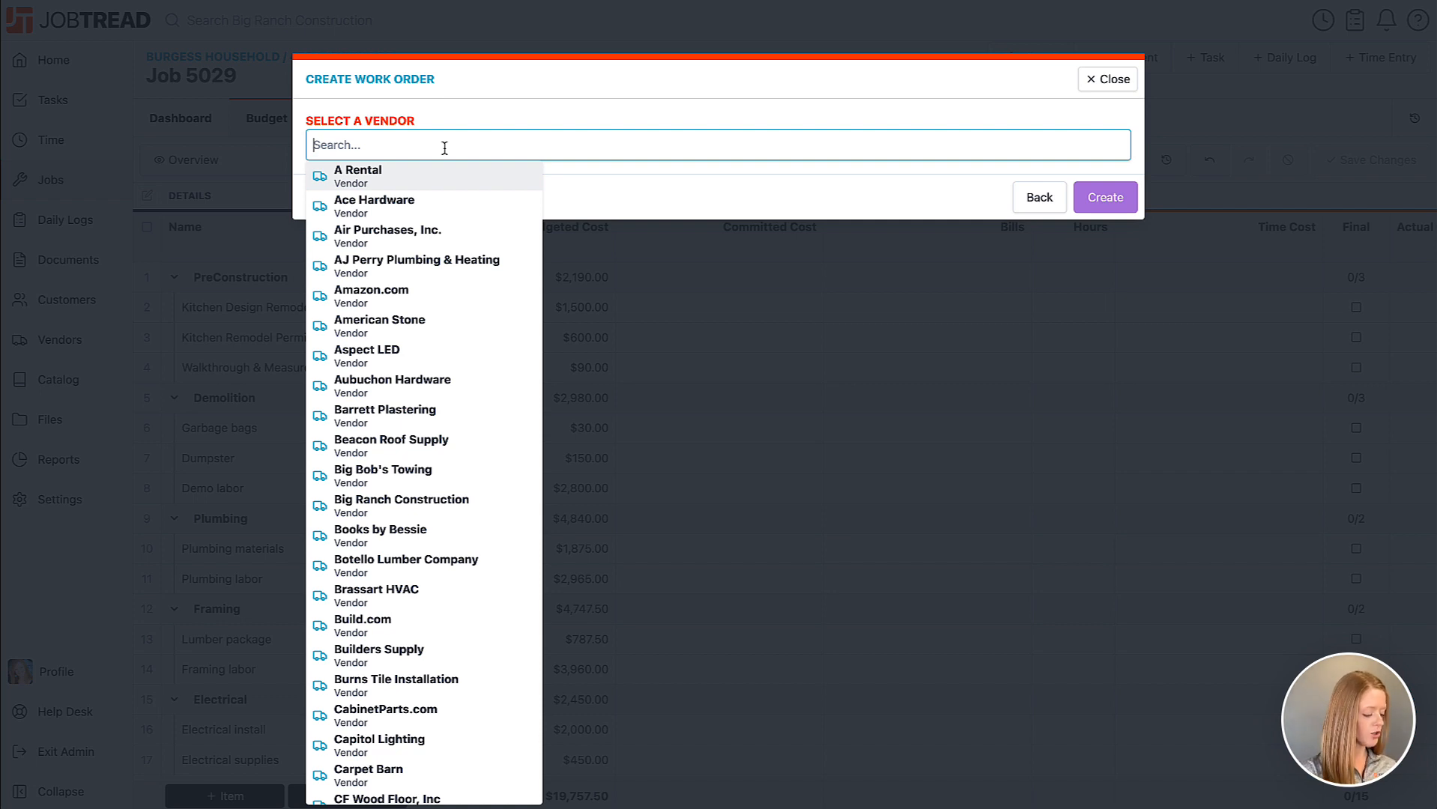
{"action": "type", "text": "car"}
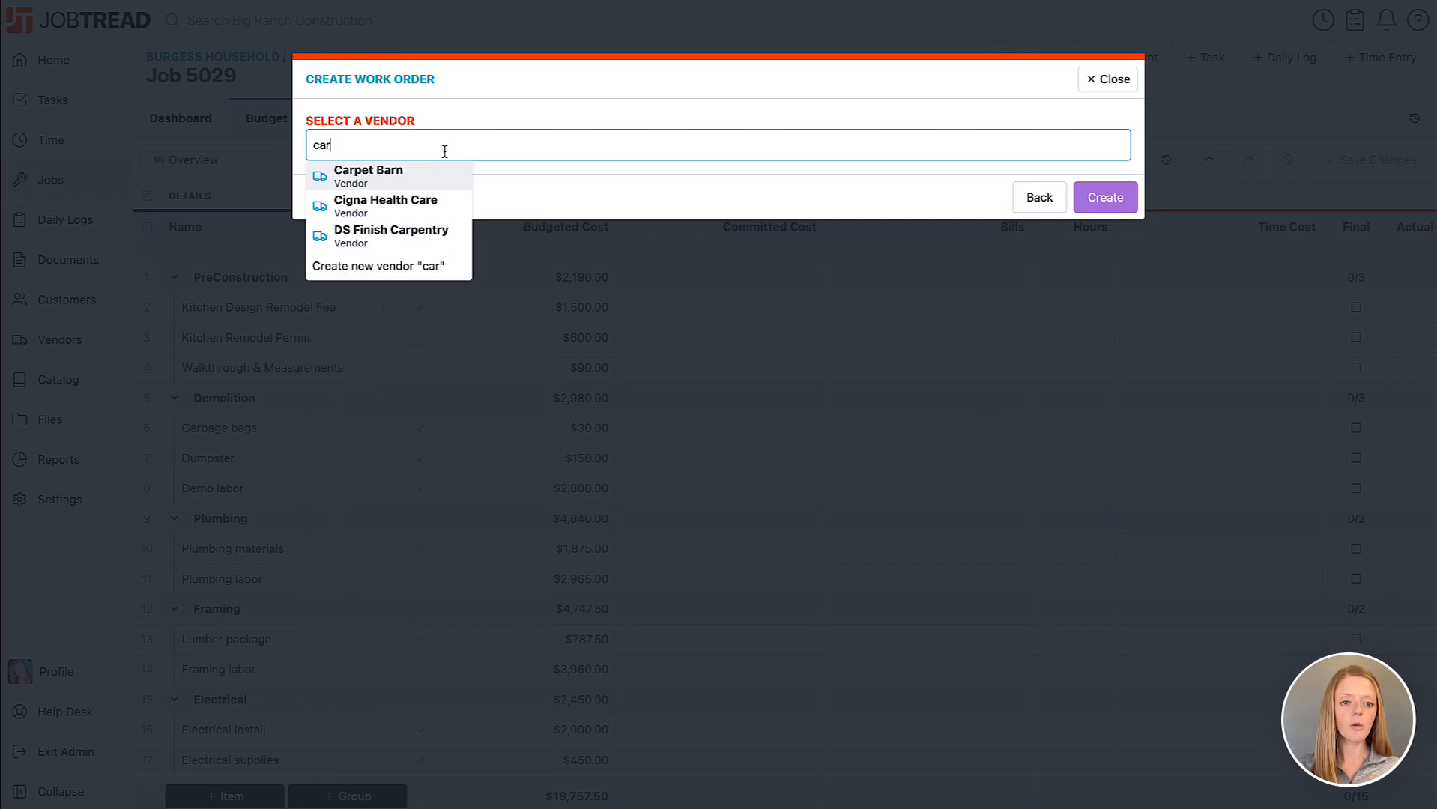
{"action": "left_click", "coordinate": [431, 240]}
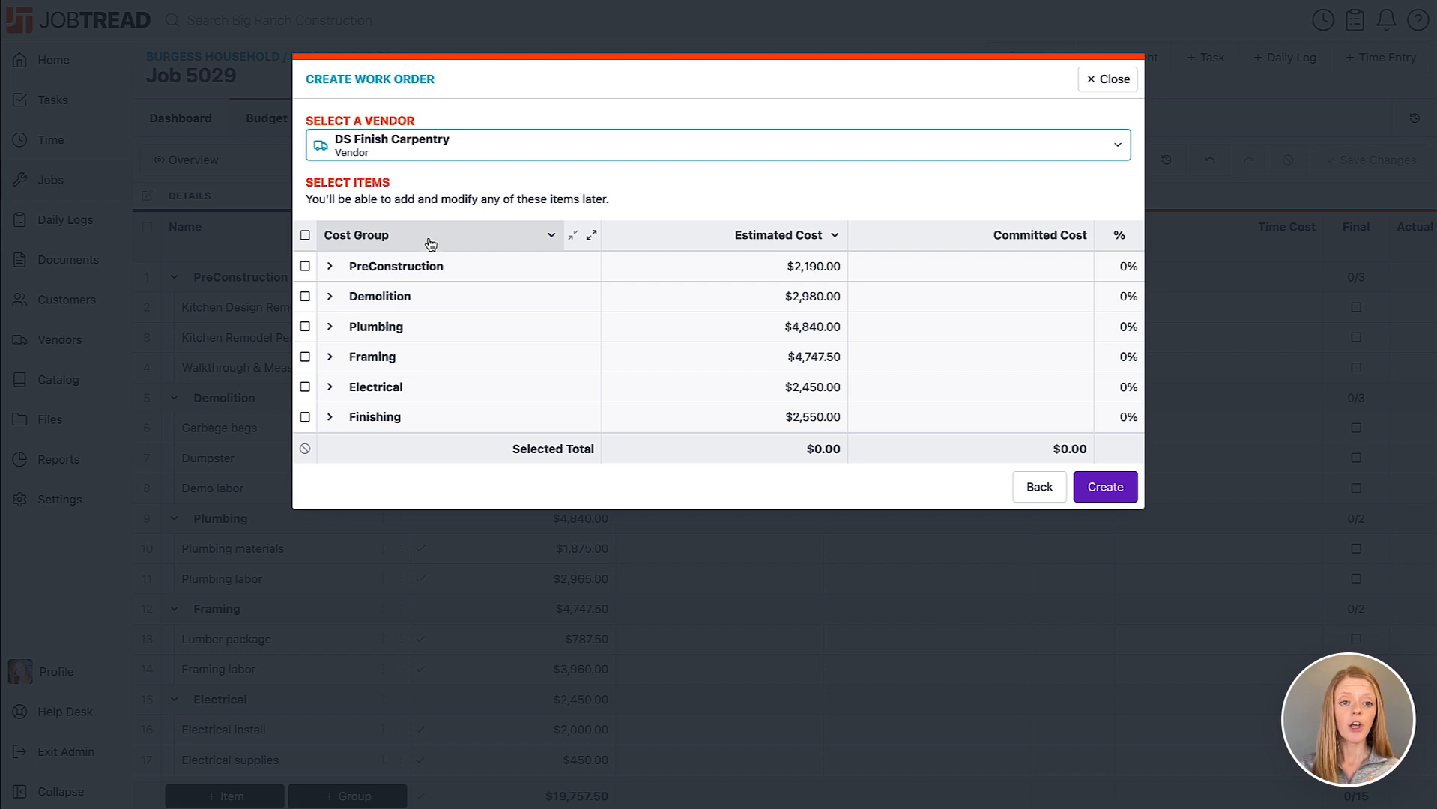
Step: Include the whole Framing group, with Lumber package and Framing labor, and create the work order
{"action": "left_click", "coordinate": [305, 357]}
{"action": "left_click", "coordinate": [327, 358]}
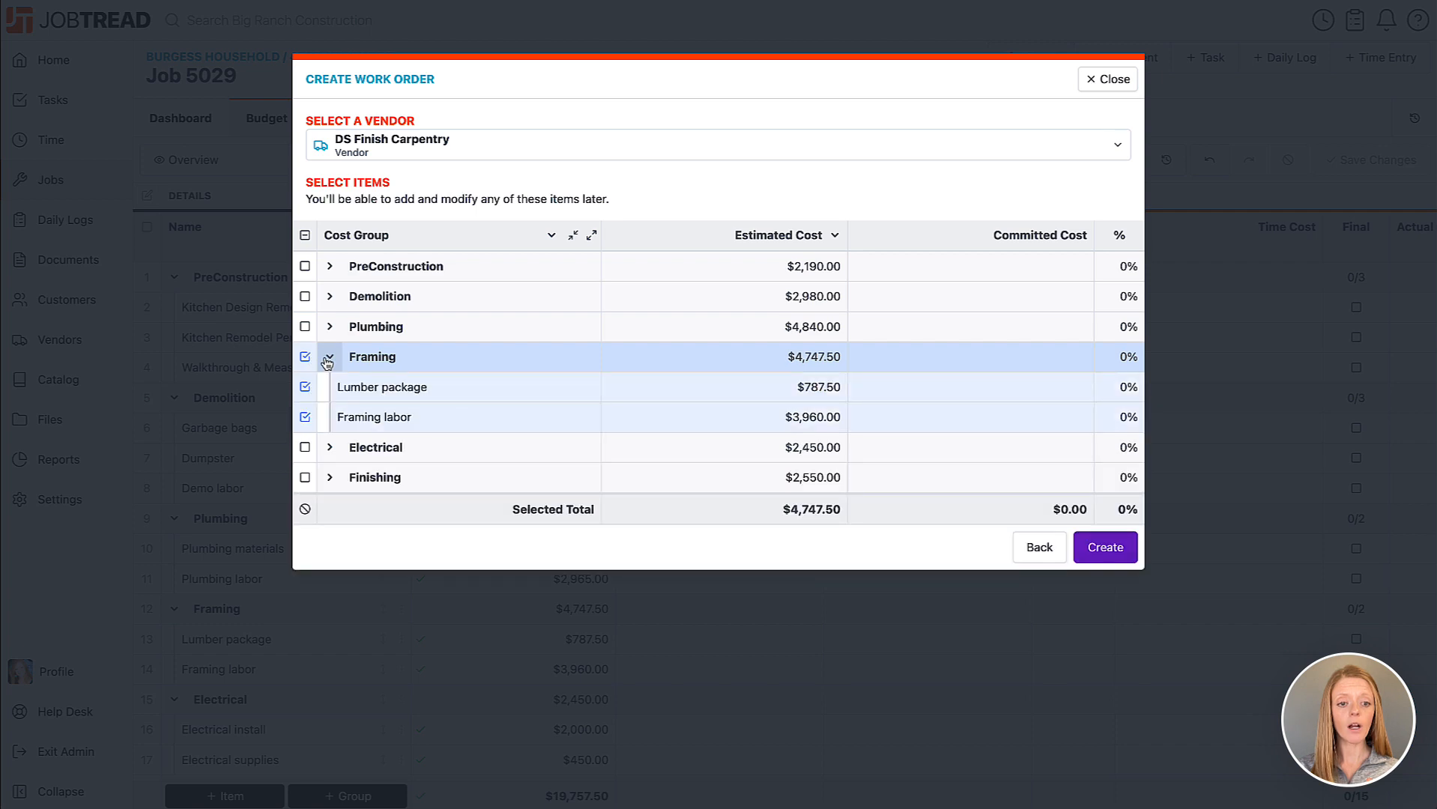
{"action": "left_click", "coordinate": [305, 357]}
{"action": "left_click", "coordinate": [305, 416]}
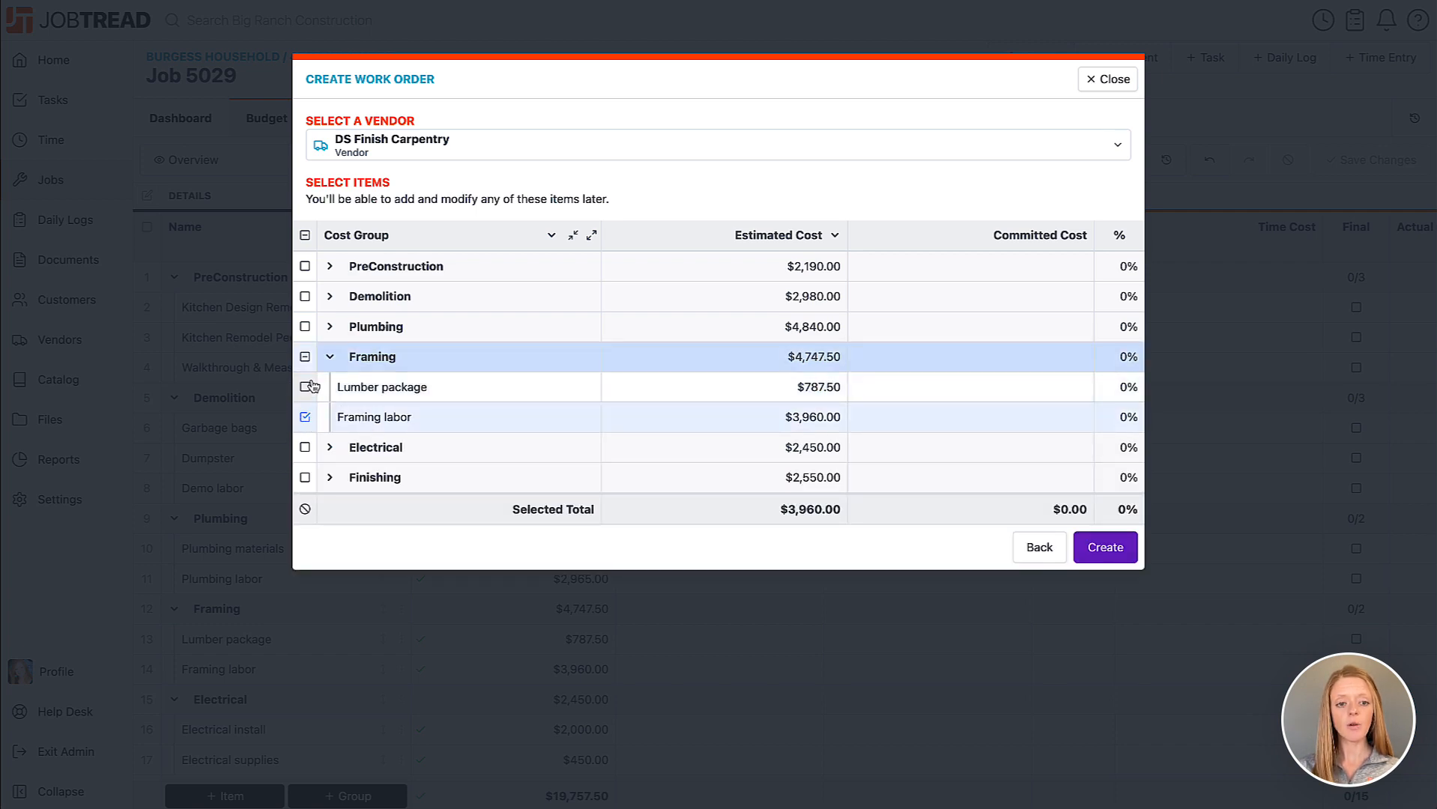
{"action": "left_click", "coordinate": [305, 358]}
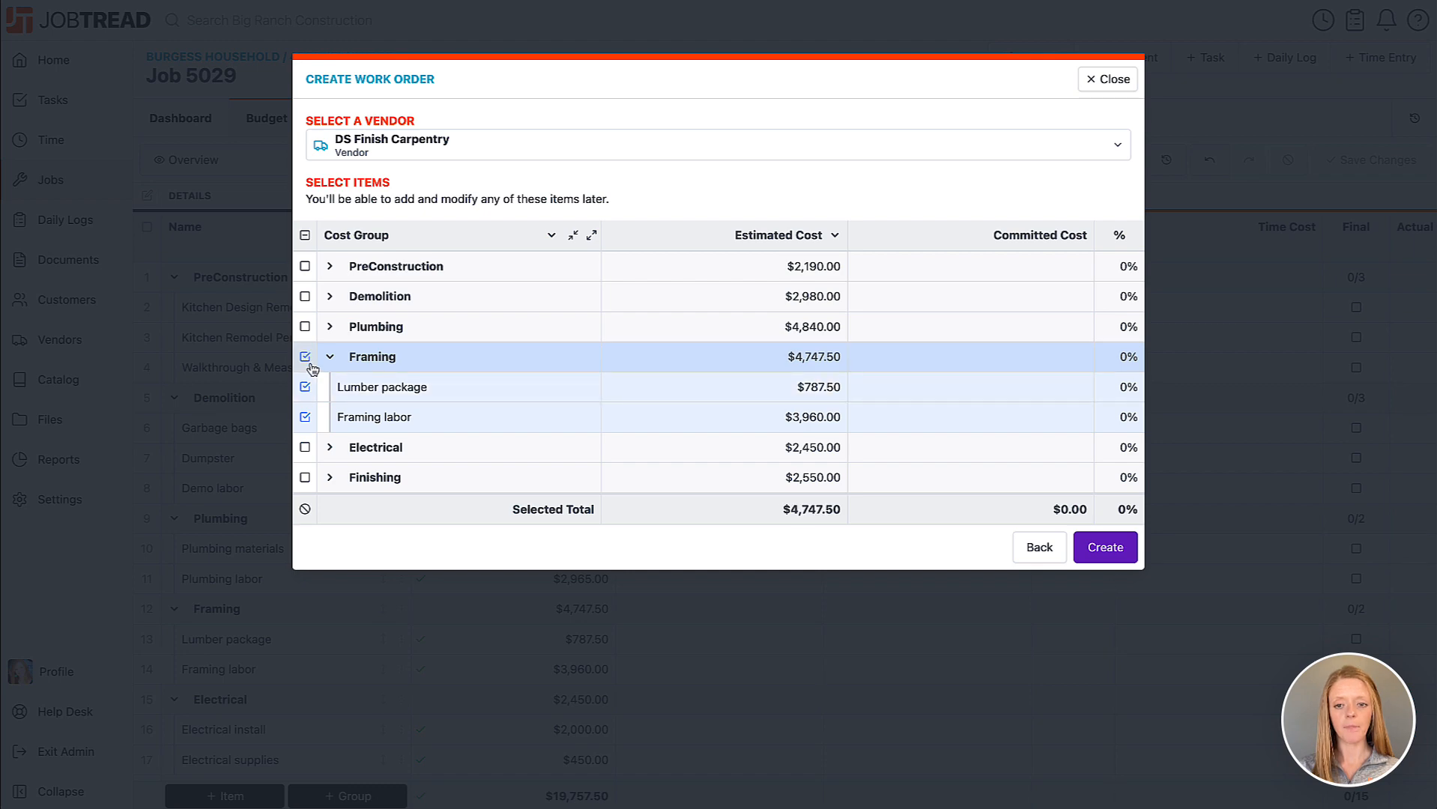
{"action": "left_click", "coordinate": [1122, 555]}
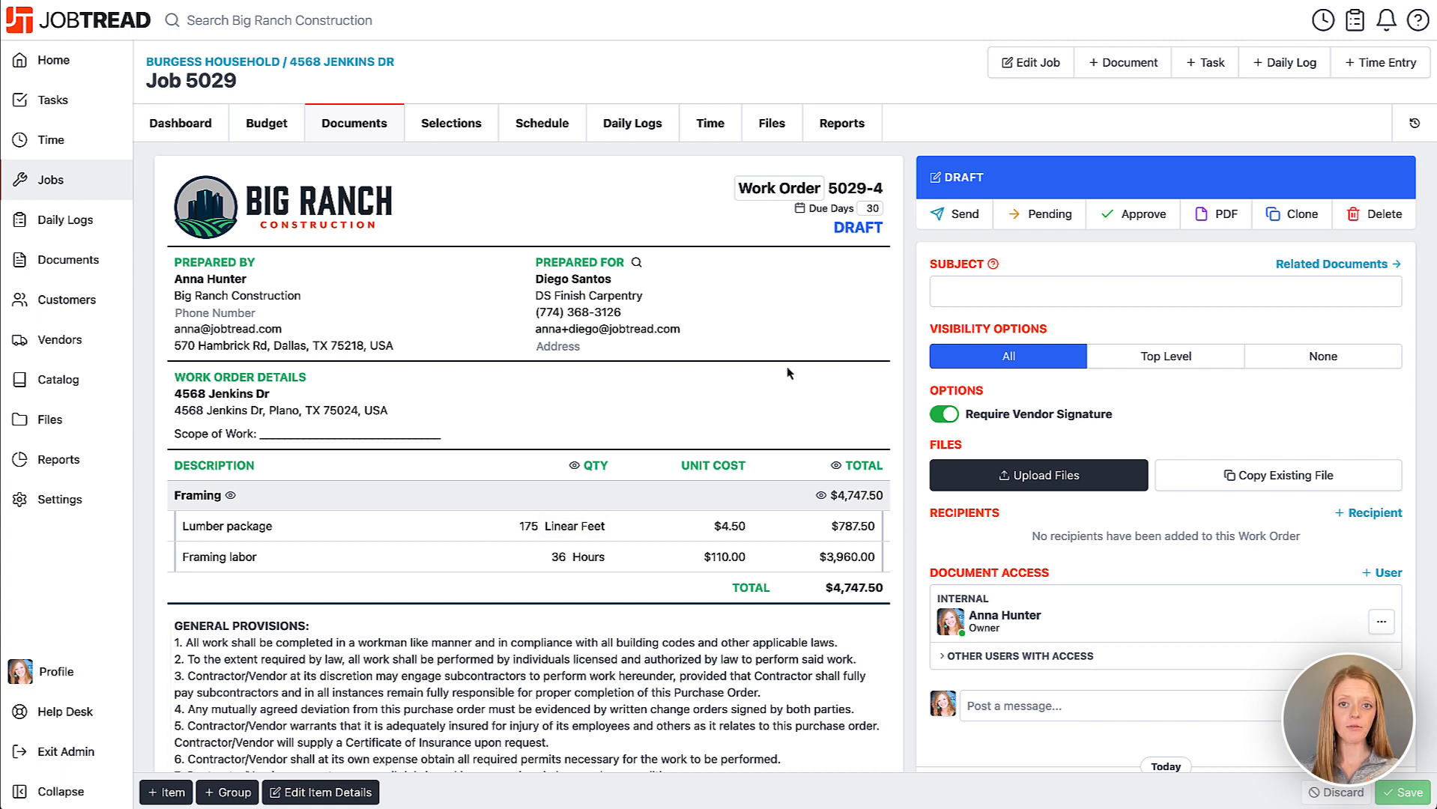
Step: Check the editable contact and job details and open the Scope of Work line for editing
{"action": "left_click", "coordinate": [665, 329]}
{"action": "left_click", "coordinate": [577, 395]}
{"action": "left_click_drag", "start_coordinate": [542, 433], "coordinate": [265, 441]}
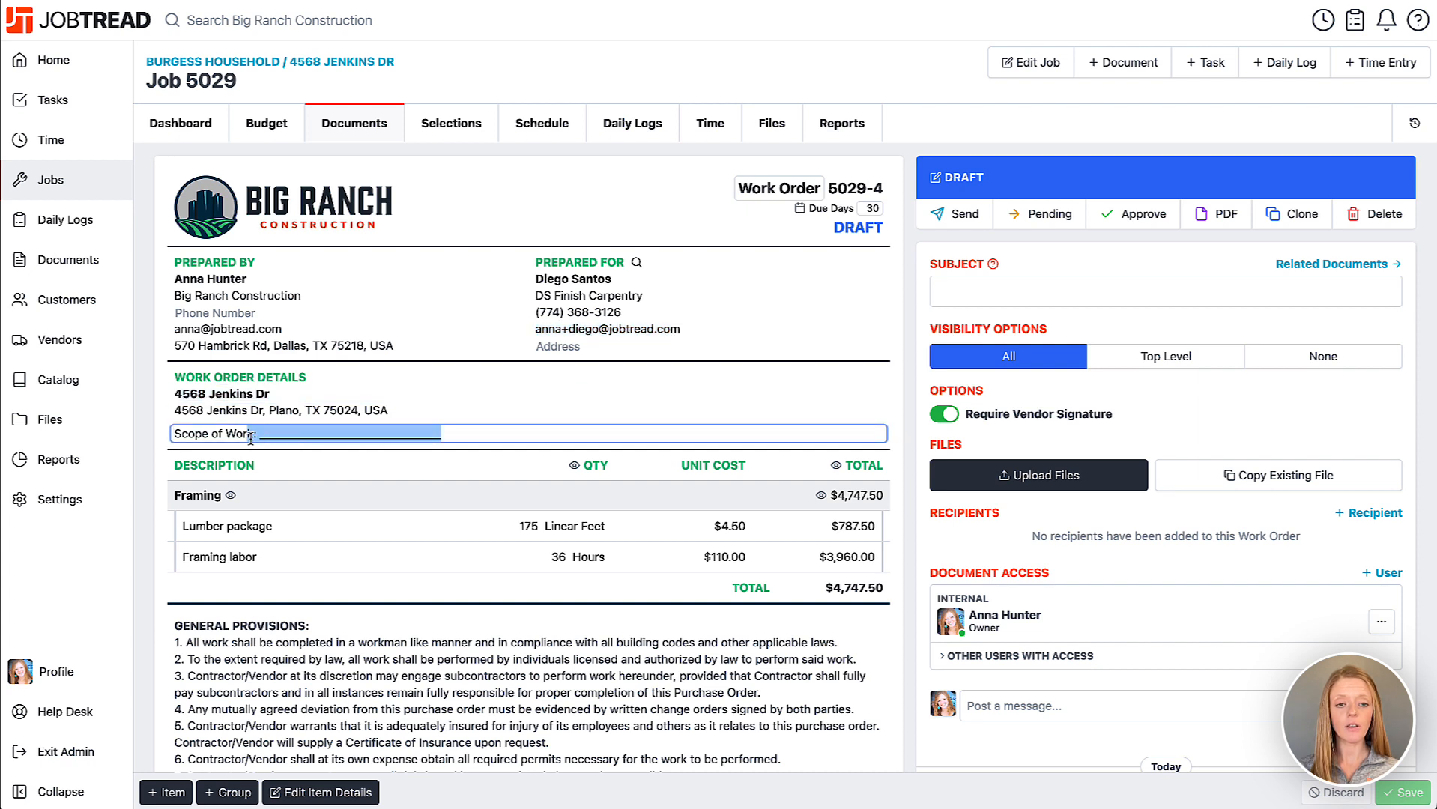
{"action": "left_click", "coordinate": [250, 436]}
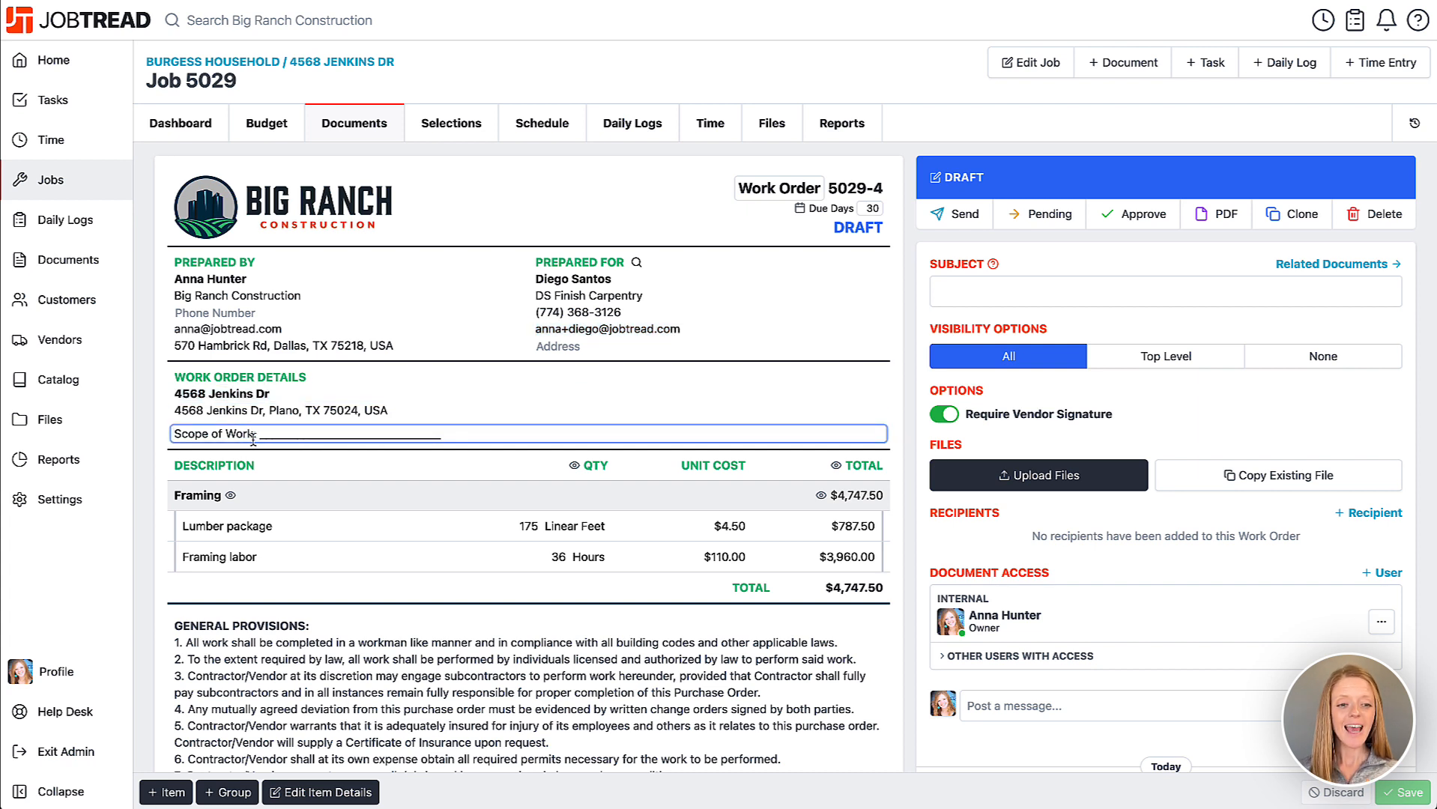
Step: Hide and restore the quantity and unit cost columns and the Framing group's total on the work order
{"action": "scroll", "coordinate": [333, 550], "scroll_direction": "down", "scroll_amount": 2}
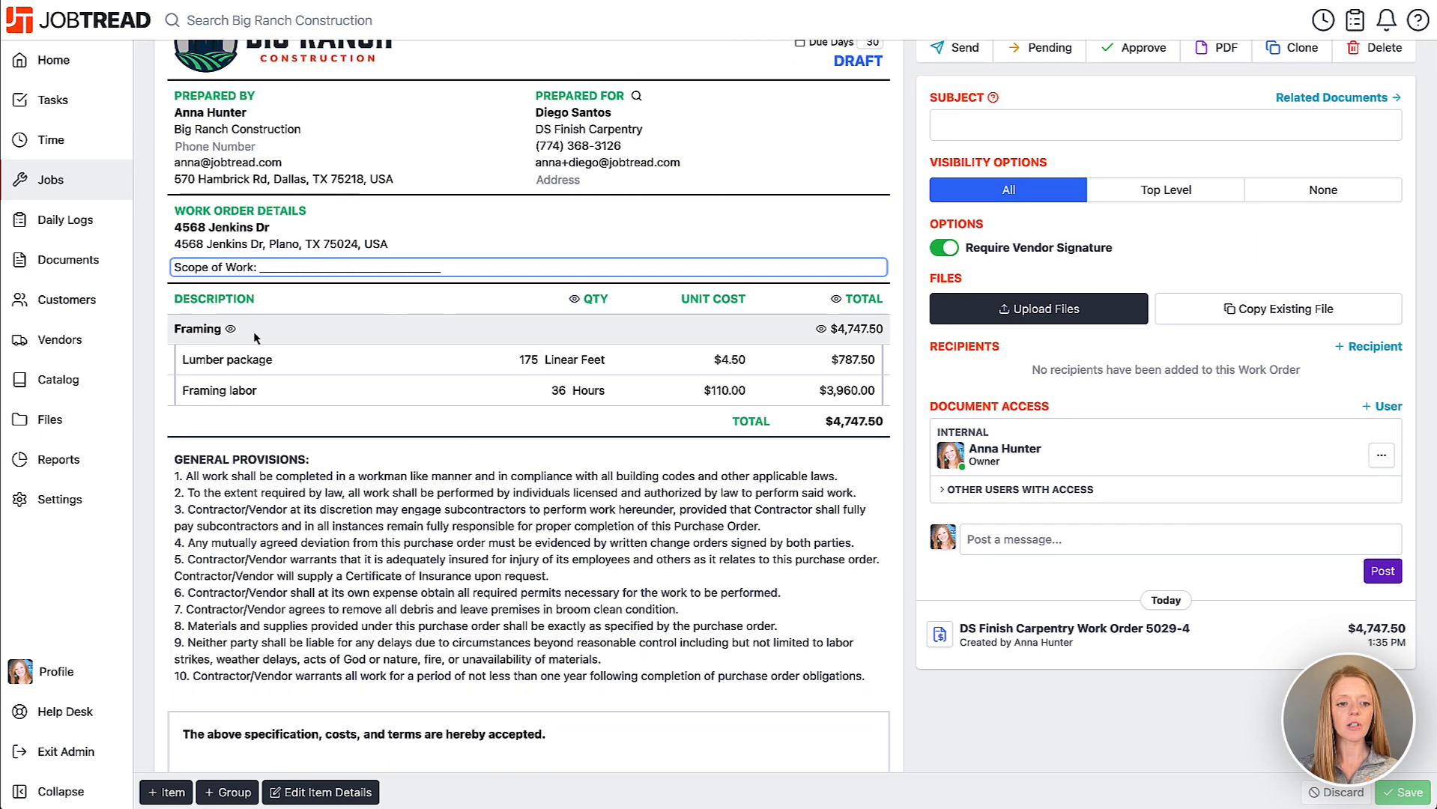
{"action": "left_click", "coordinate": [574, 299]}
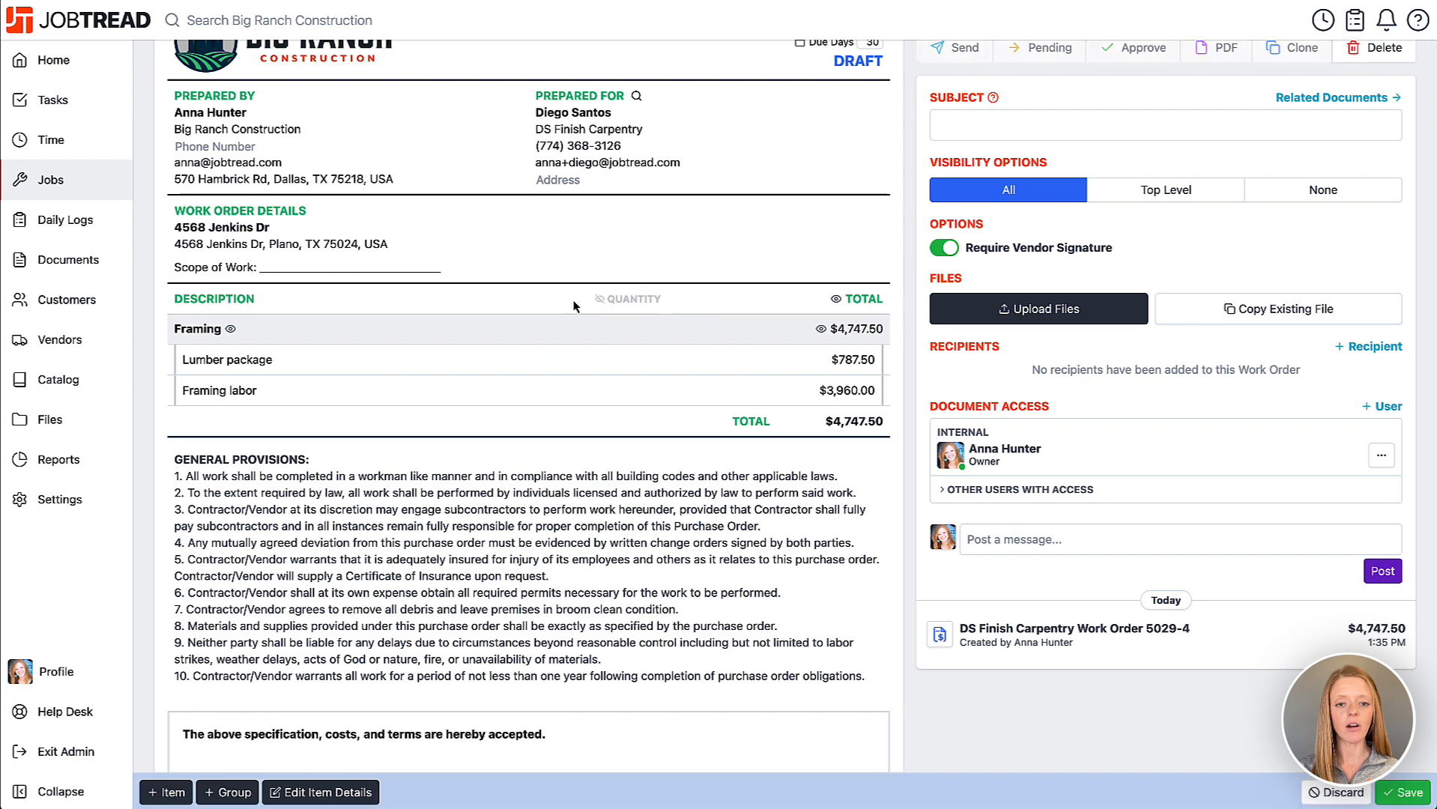
{"action": "left_click", "coordinate": [600, 301]}
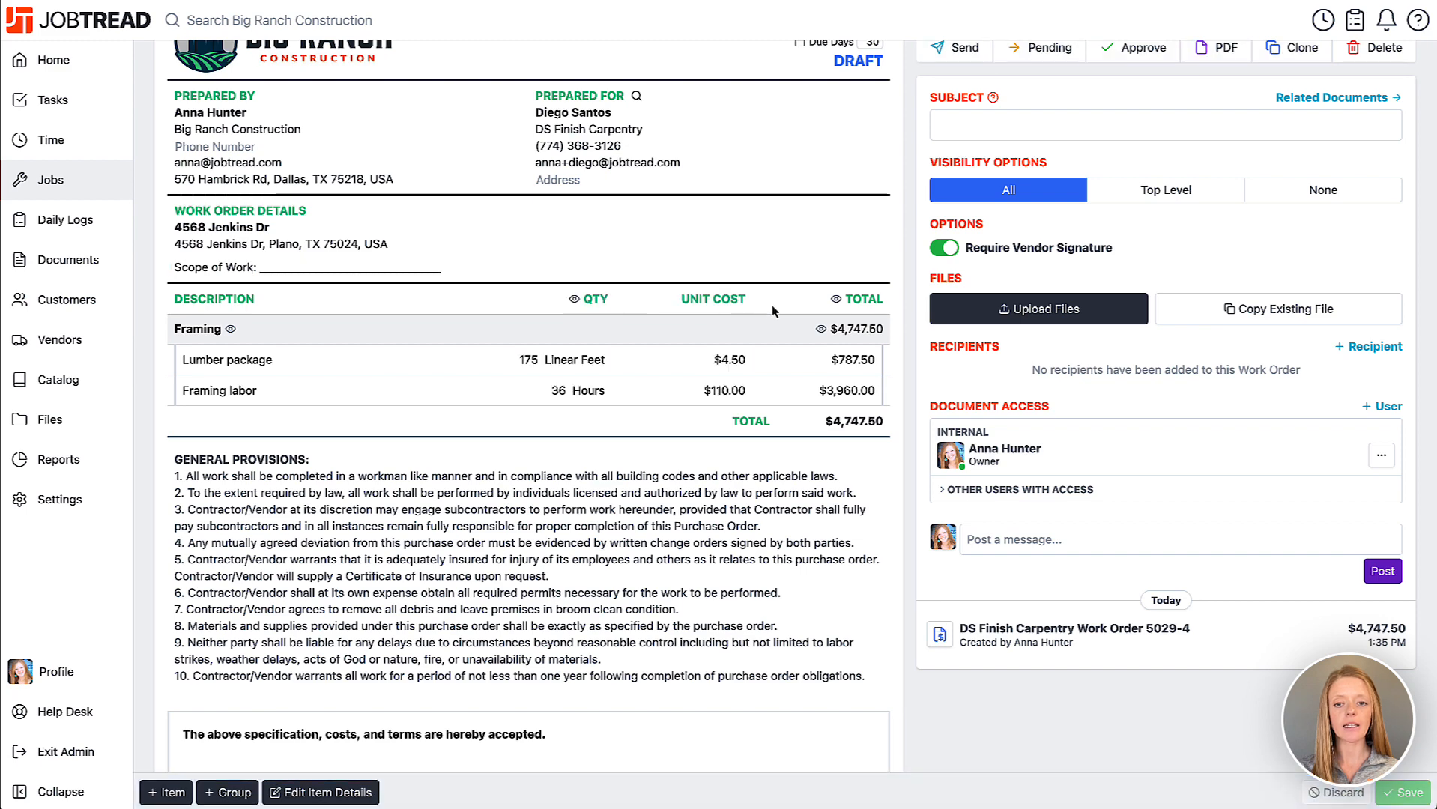
{"action": "left_click", "coordinate": [822, 330]}
{"action": "left_click", "coordinate": [822, 330]}
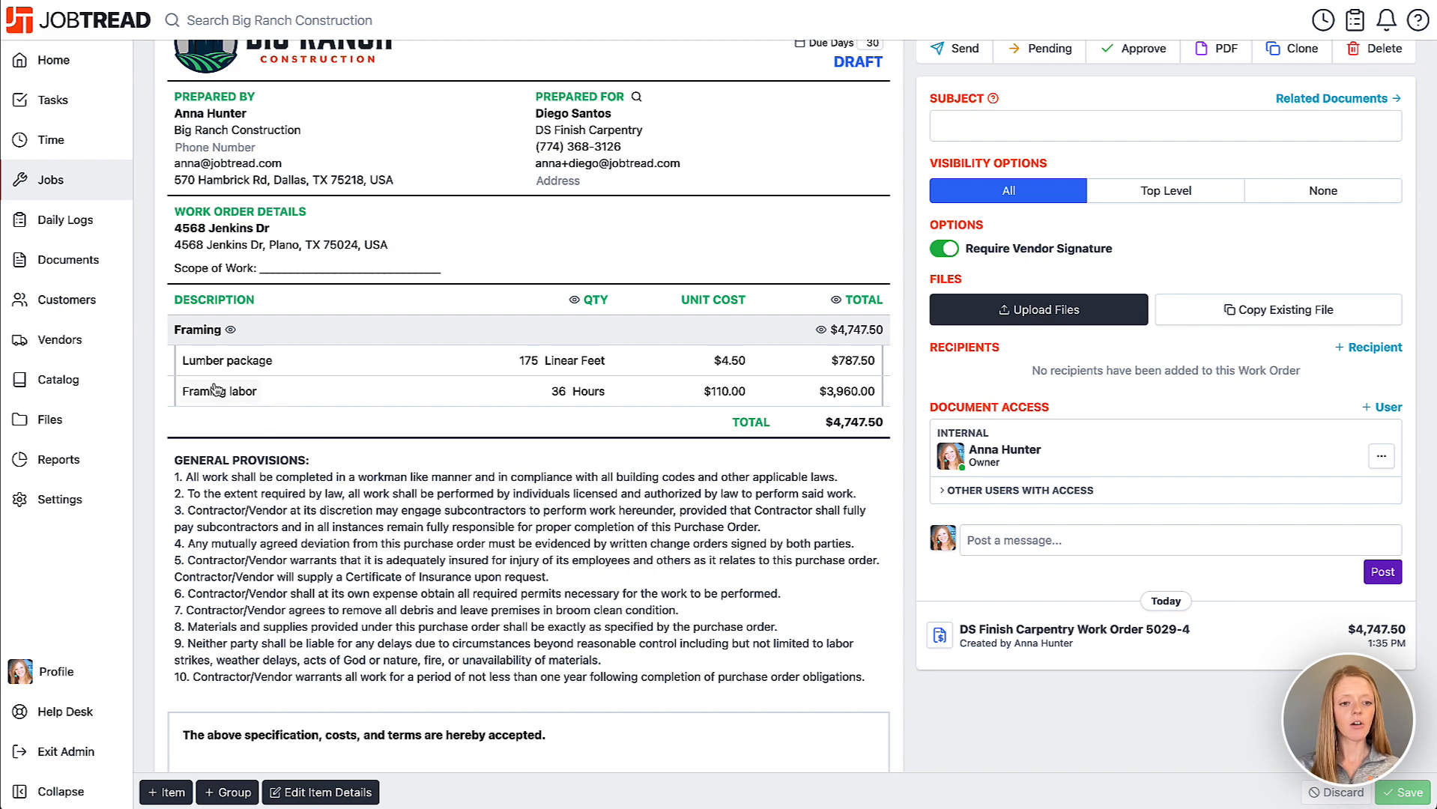
Step: Add the text "Description" as the description of the Framing labor item and close its details
{"action": "left_click", "coordinate": [241, 397]}
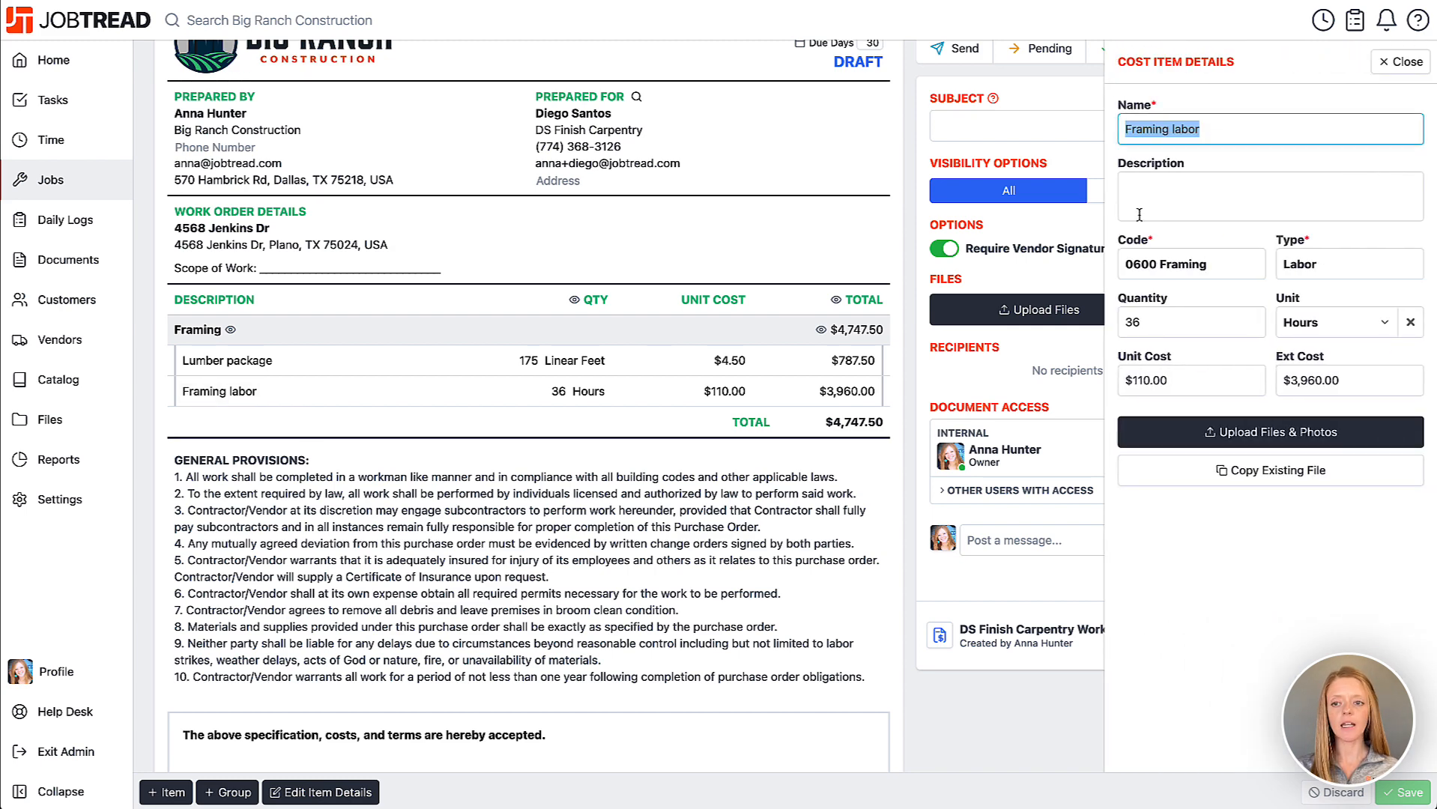
{"action": "left_click", "coordinate": [1170, 193]}
{"action": "type", "text": "Description"}
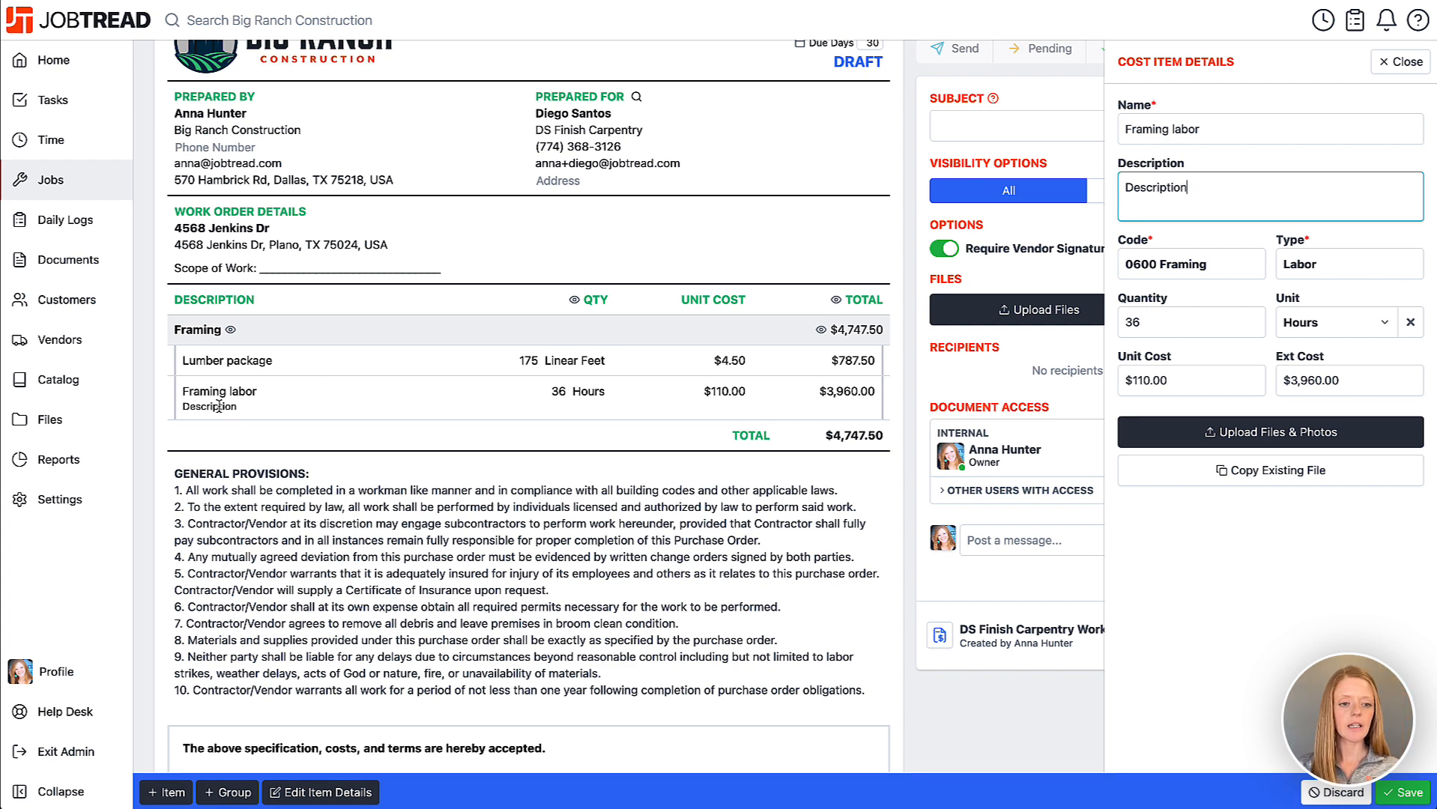
{"action": "left_click", "coordinate": [1400, 62]}
Step: Add the text "Description" as the description of the Framing cost group and close its details
{"action": "left_click", "coordinate": [192, 336]}
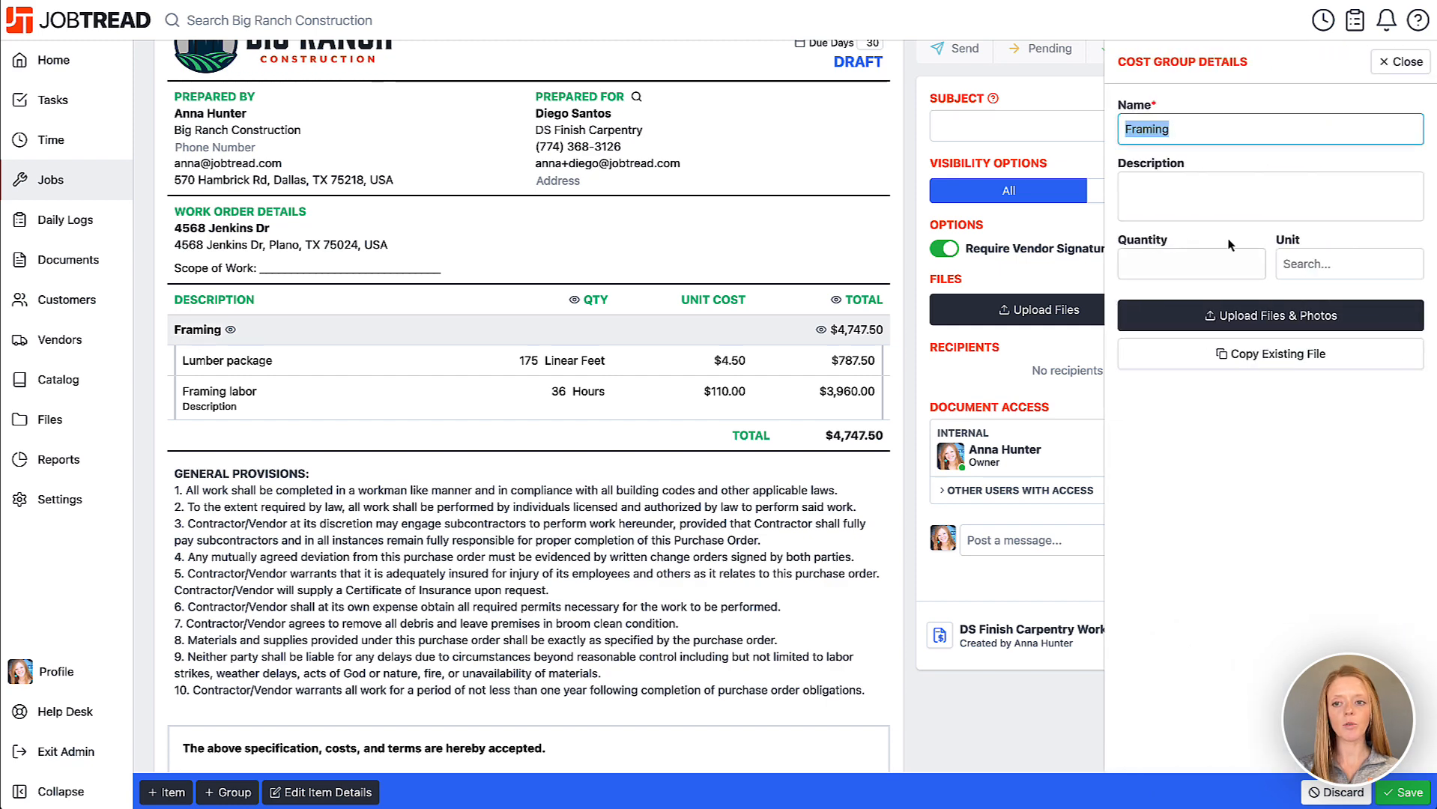
{"action": "left_click", "coordinate": [1280, 195]}
{"action": "type", "text": "Description"}
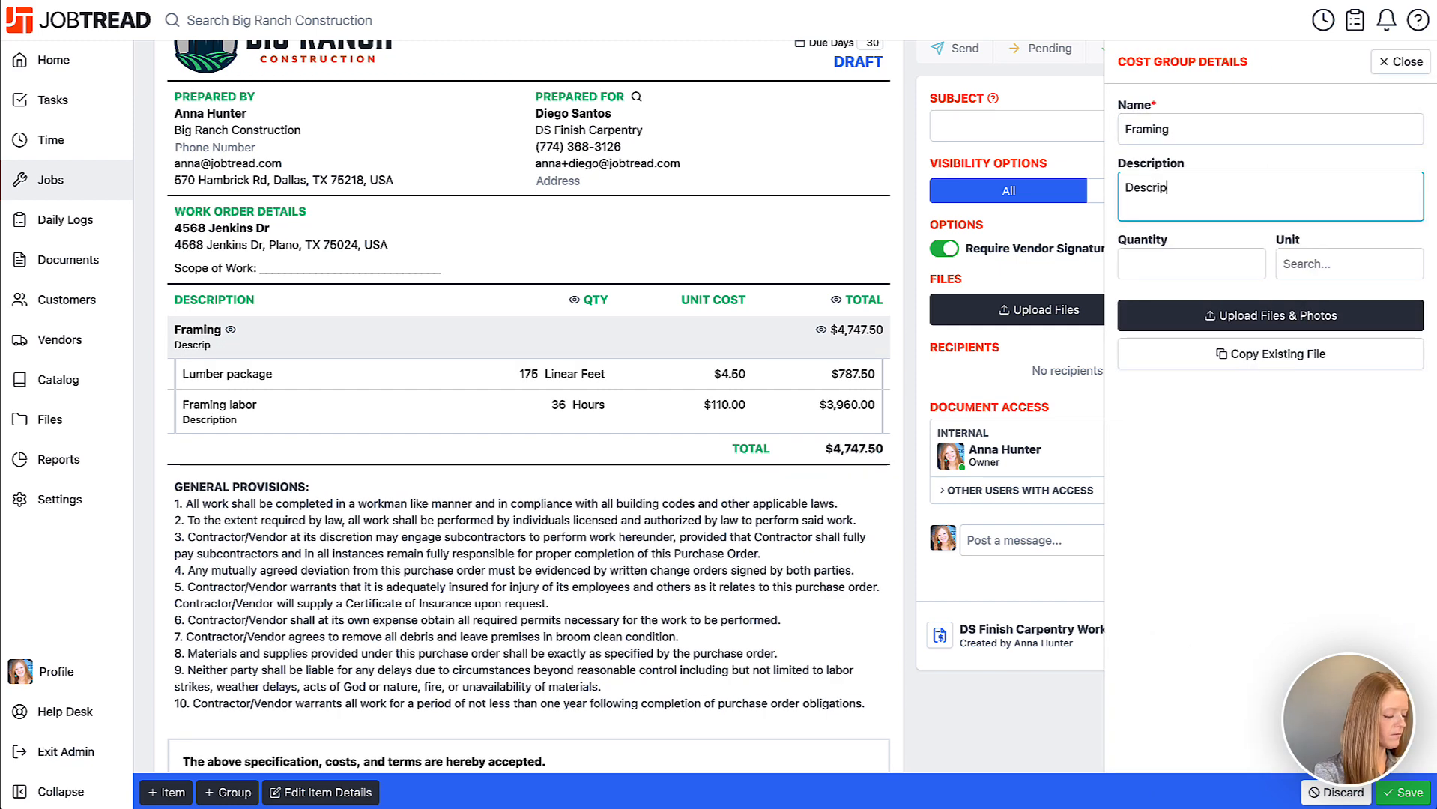
{"action": "left_click", "coordinate": [1412, 66]}
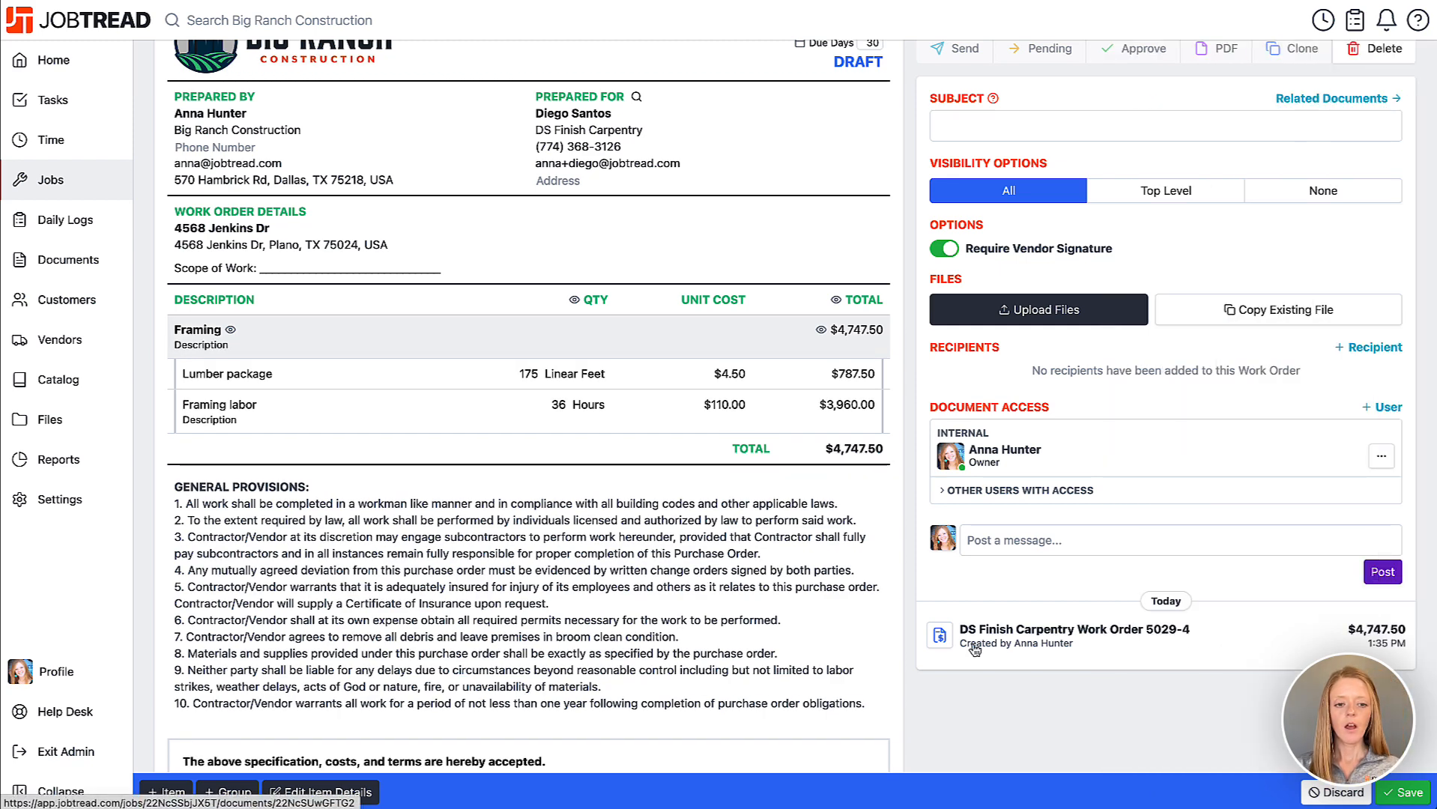
Step: Open the work order's General Provisions text for editing and review it together with the vendor signature area
{"action": "scroll", "coordinate": [806, 635], "scroll_direction": "down", "scroll_amount": 2}
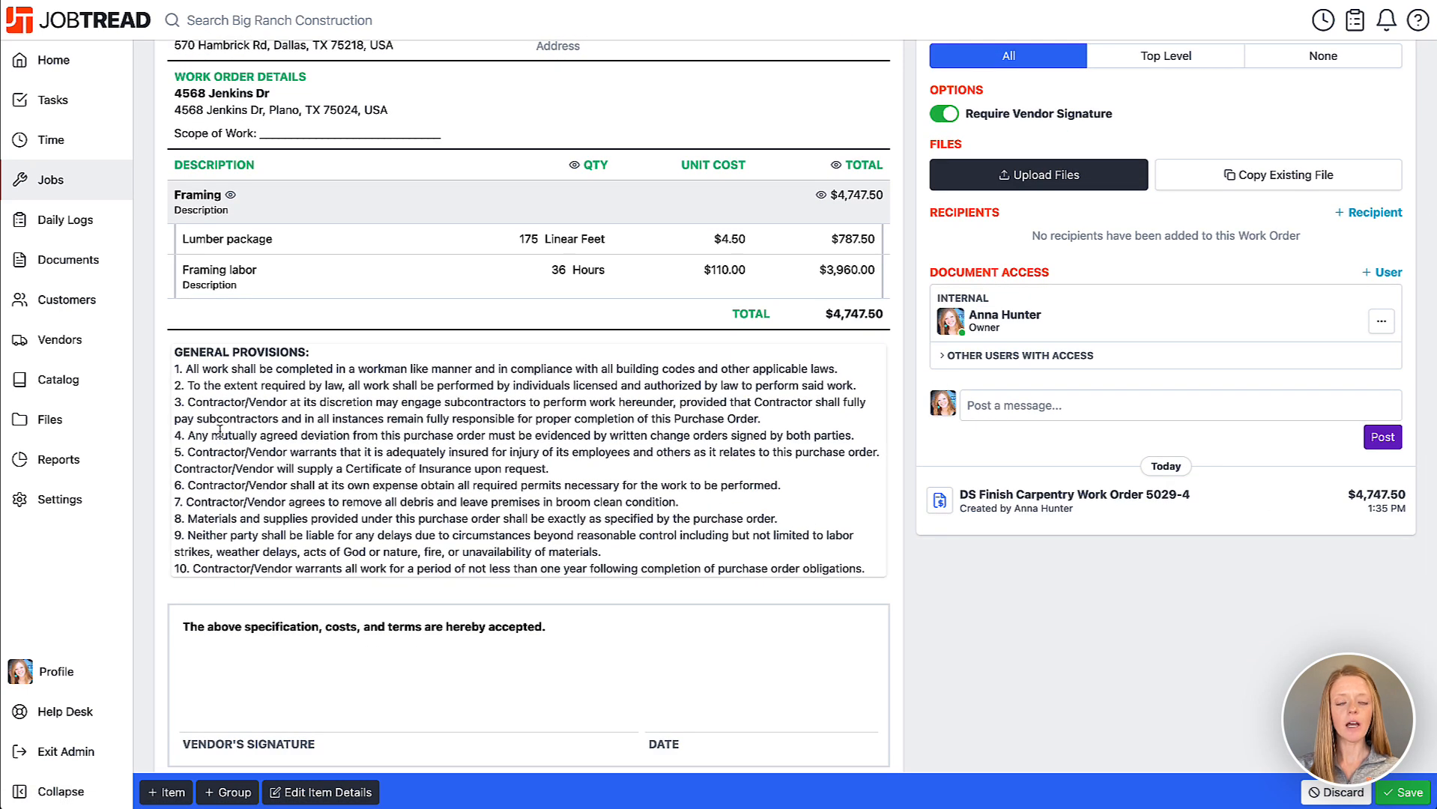
{"action": "left_click", "coordinate": [608, 512]}
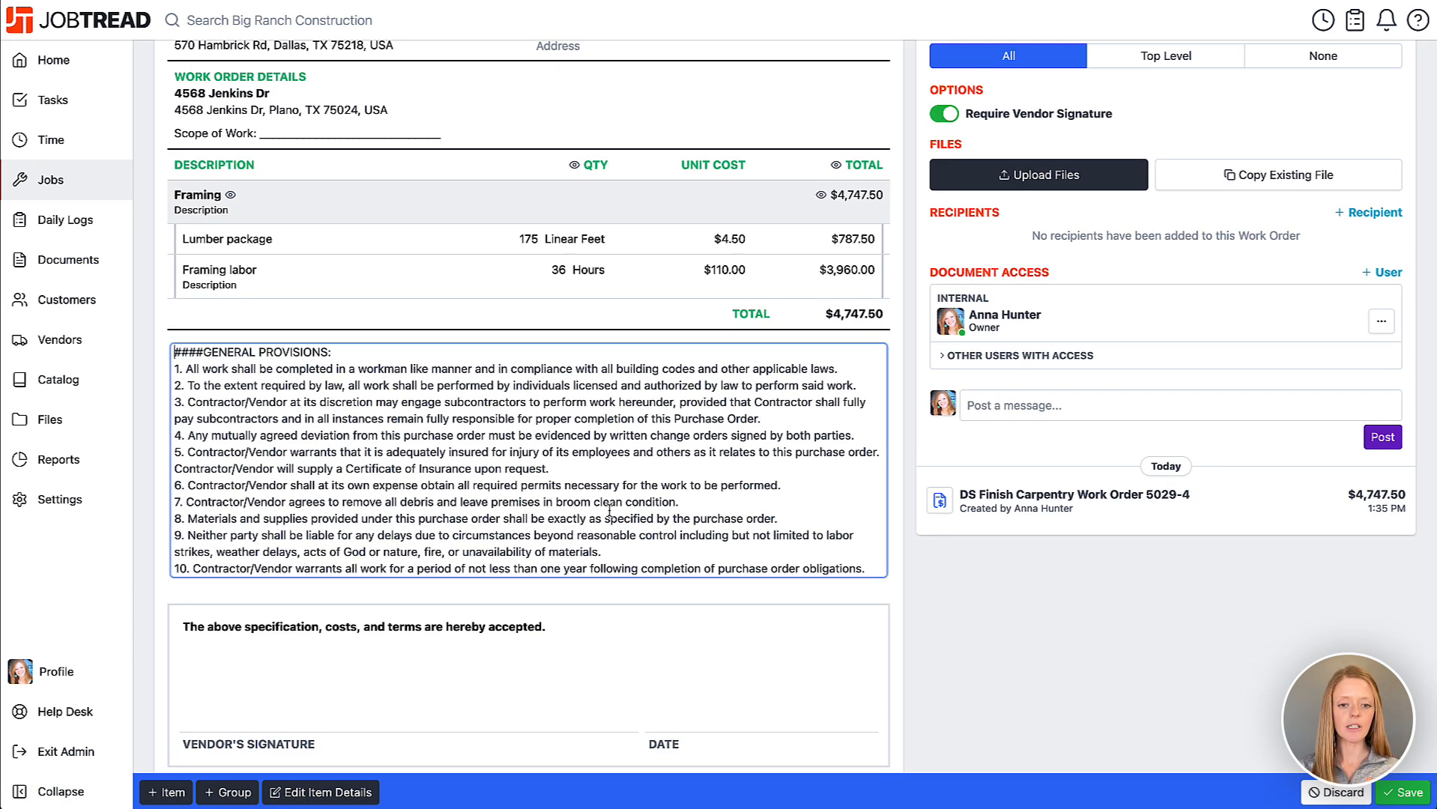
{"action": "left_click_drag", "start_coordinate": [633, 518], "coordinate": [384, 385]}
{"action": "left_click", "coordinate": [1004, 660]}
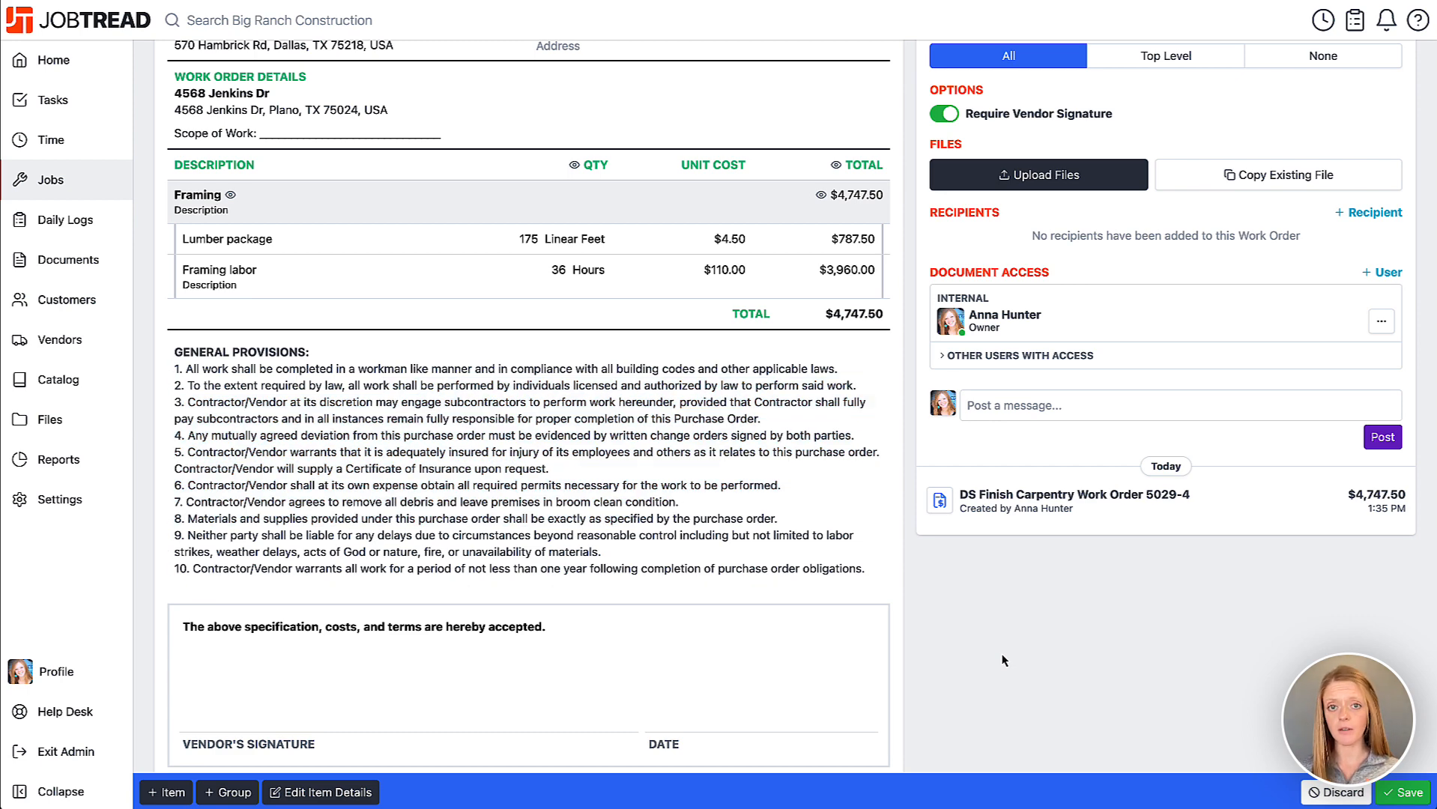
{"action": "scroll", "coordinate": [1004, 660], "scroll_direction": "down", "scroll_amount": 1}
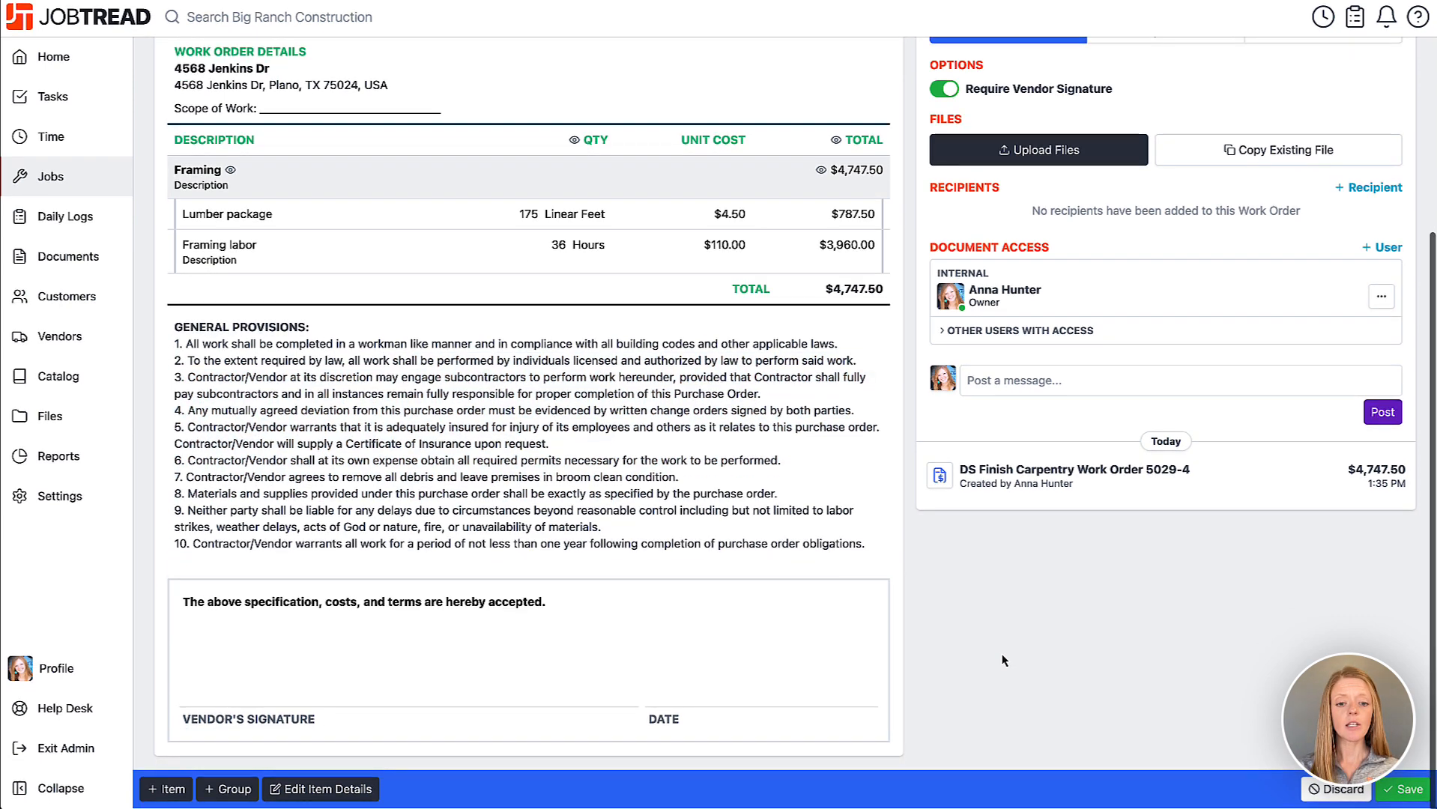
{"action": "scroll", "coordinate": [982, 624], "scroll_direction": "up", "scroll_amount": 5}
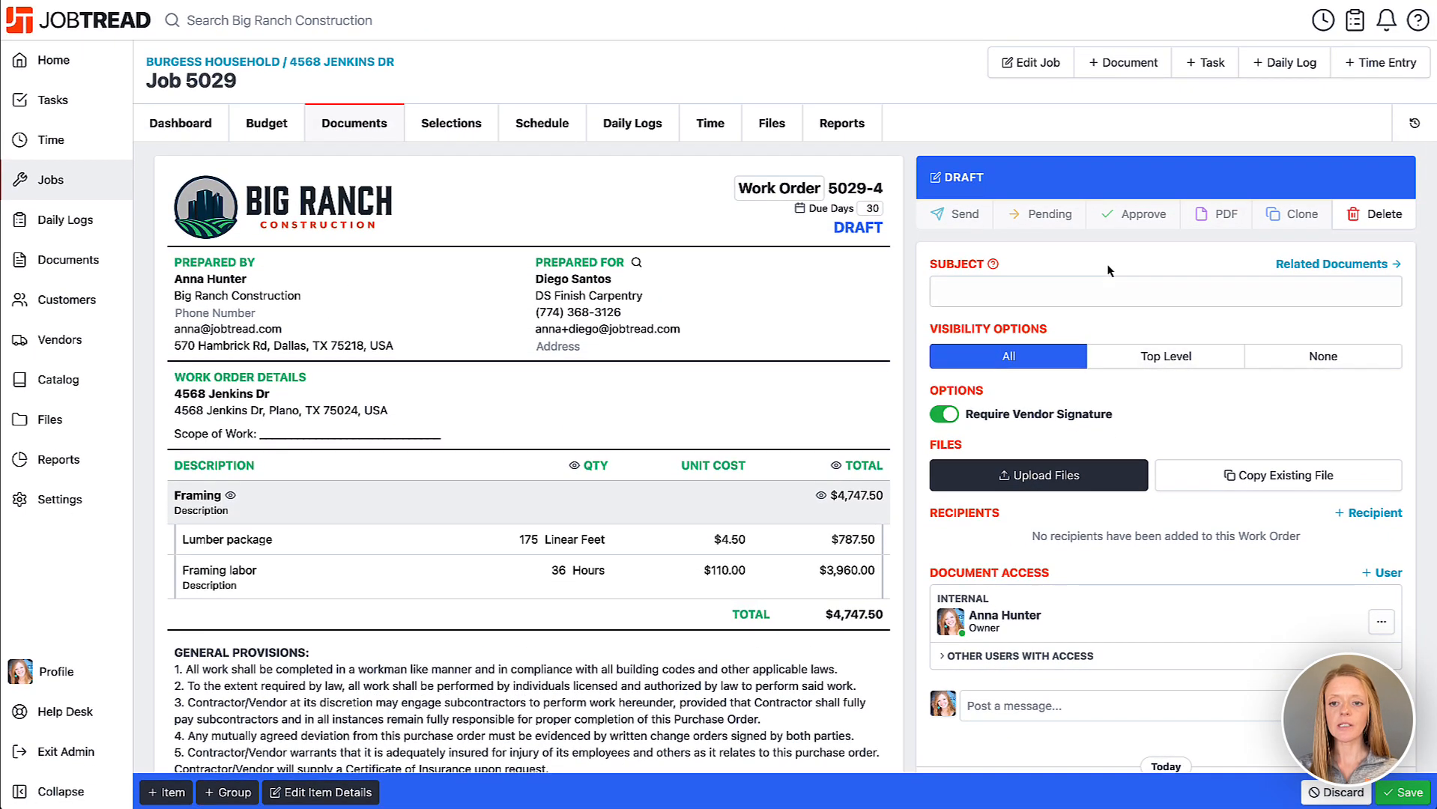
Step: Set the work order's subject to "Framing T&M" and save the document
{"action": "left_click", "coordinate": [1062, 294]}
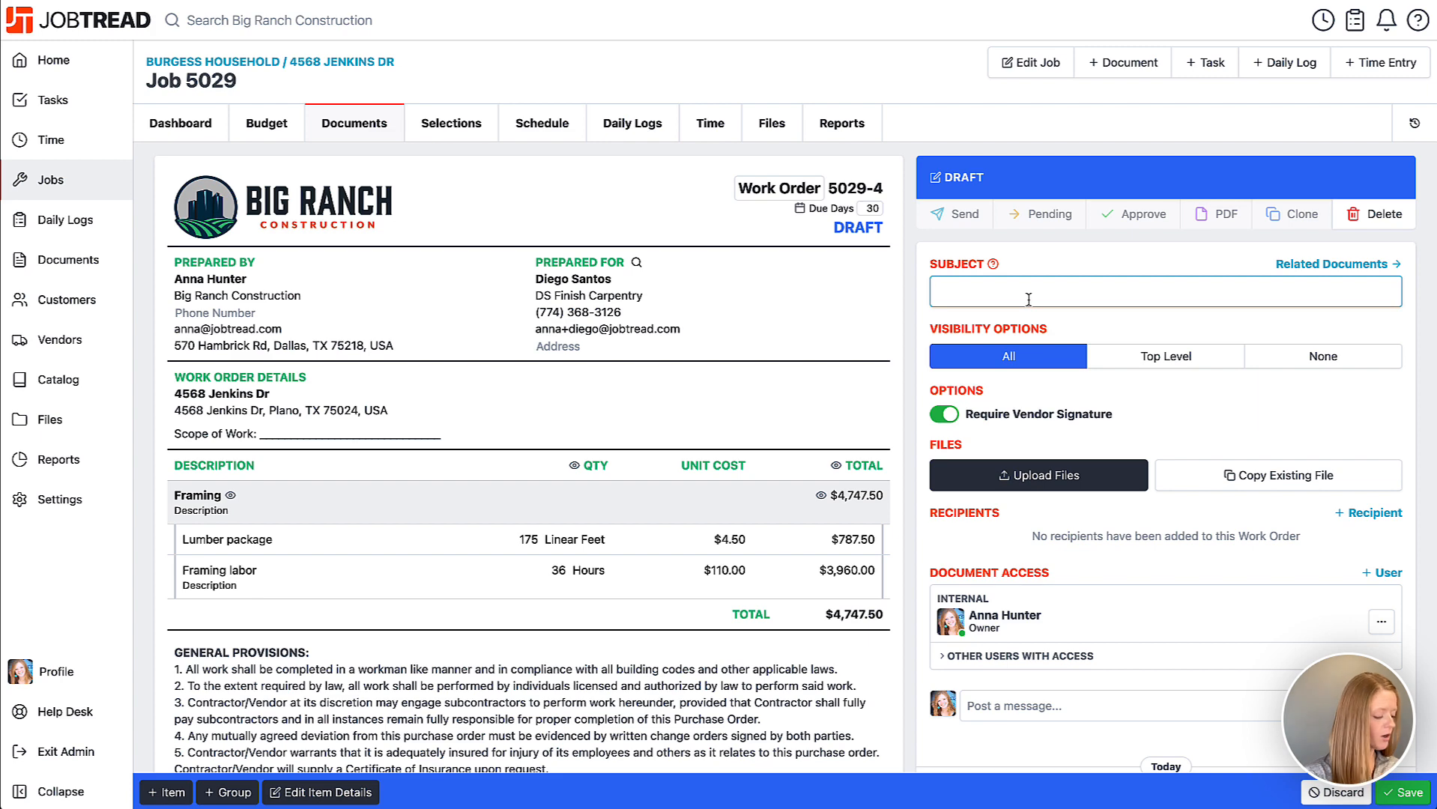
{"action": "type", "text": "Framing T&M"}
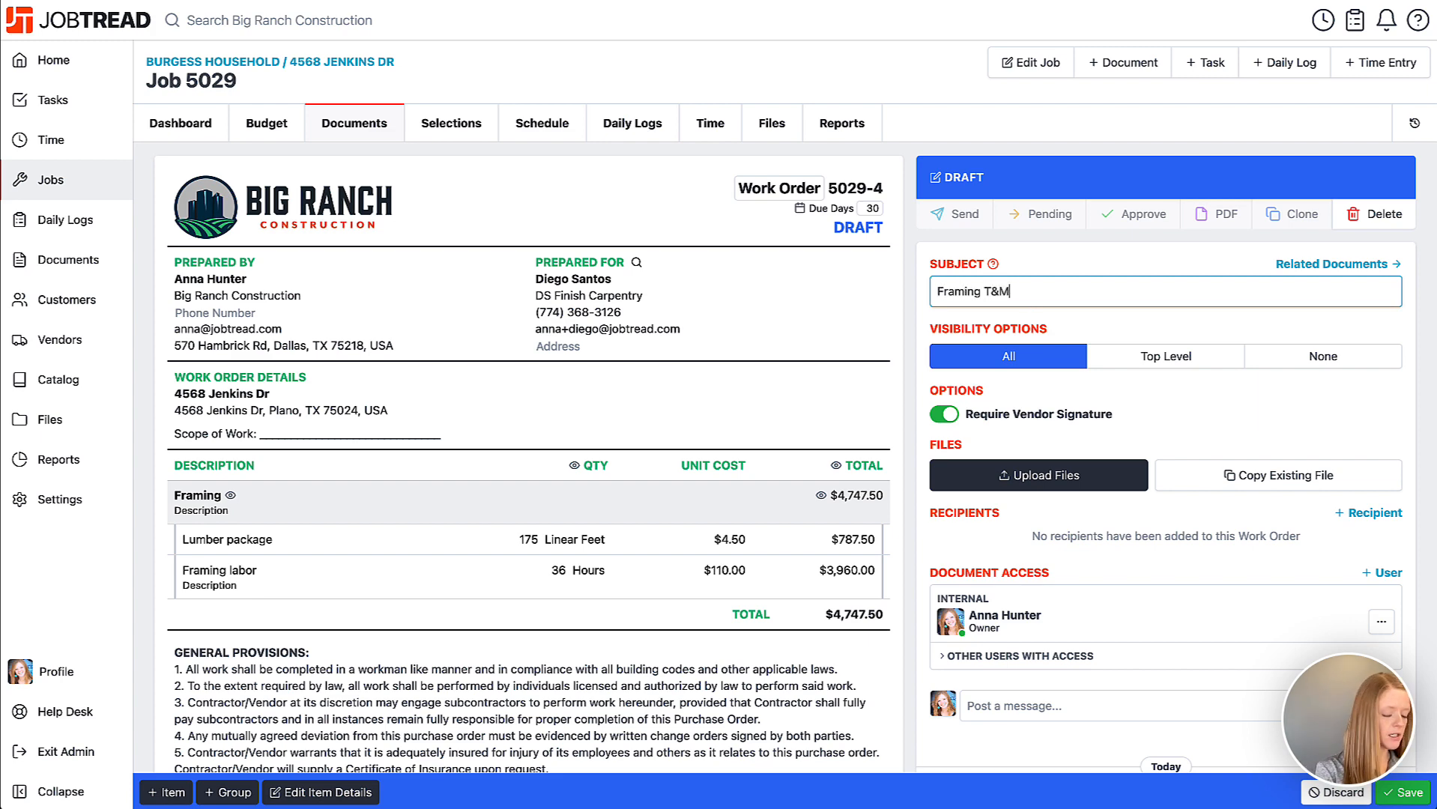
{"action": "scroll", "coordinate": [1062, 335], "scroll_direction": "down", "scroll_amount": 2}
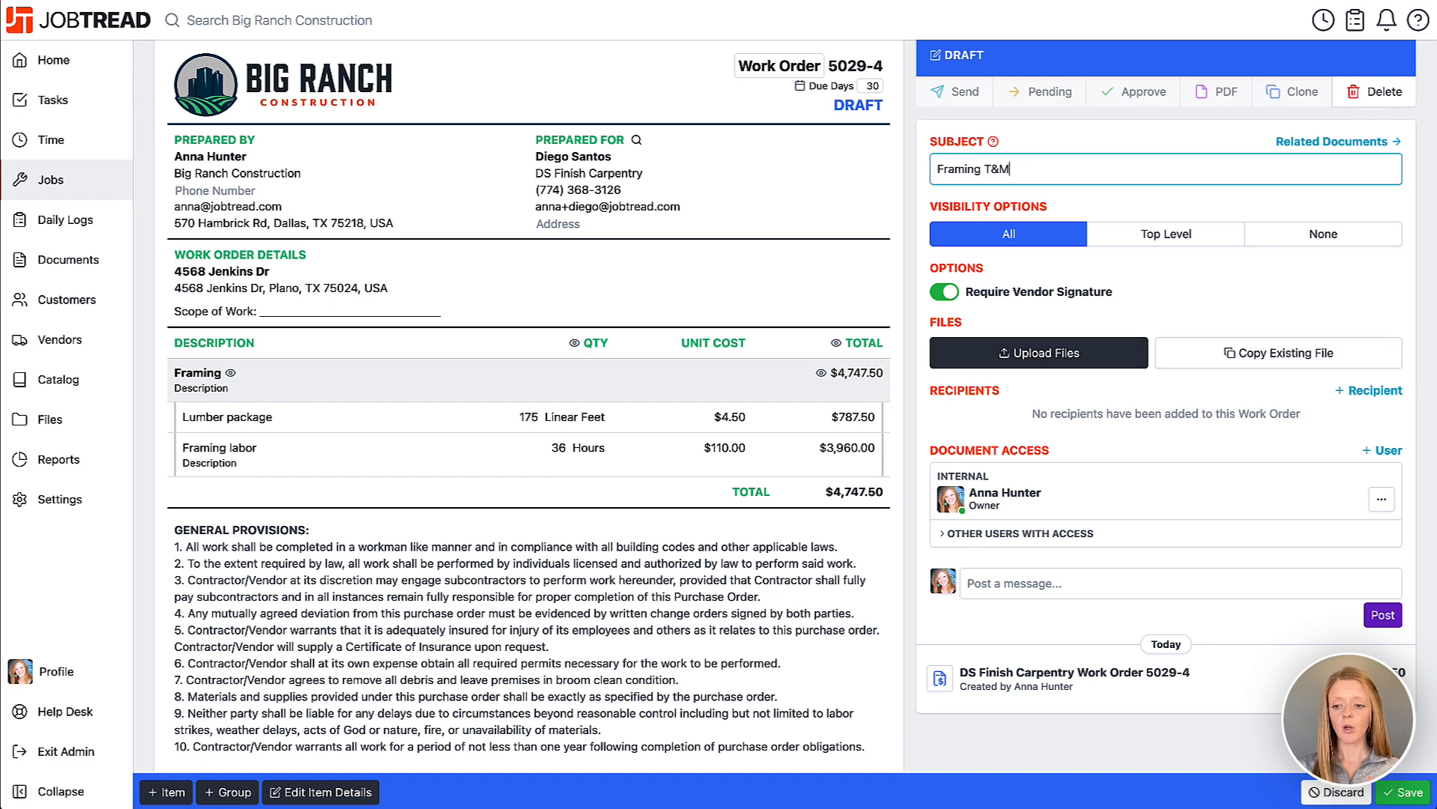
{"action": "left_click", "coordinate": [1395, 793]}
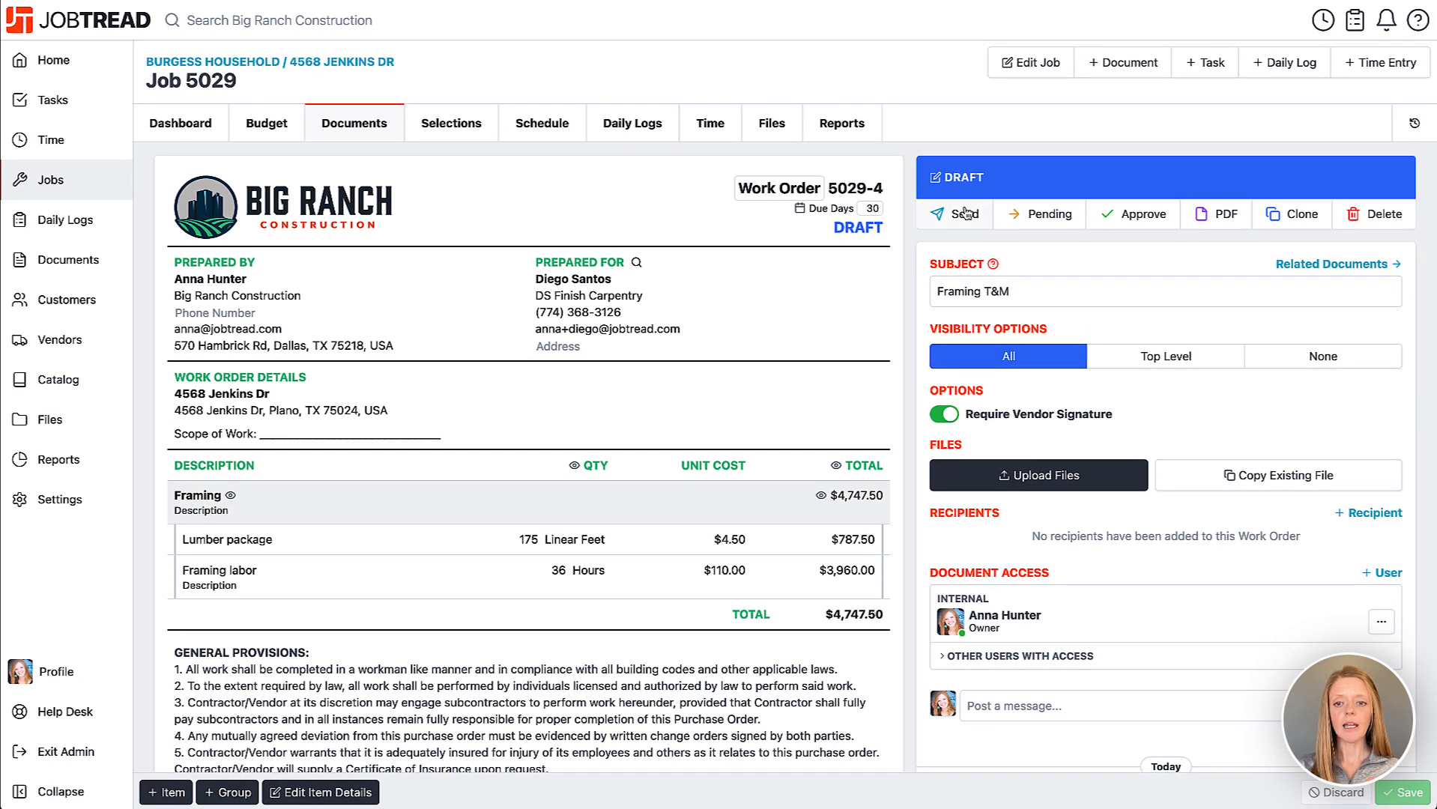
Step: Send the work order to the vendor contact with signature required and the default email message
{"action": "left_click", "coordinate": [941, 219]}
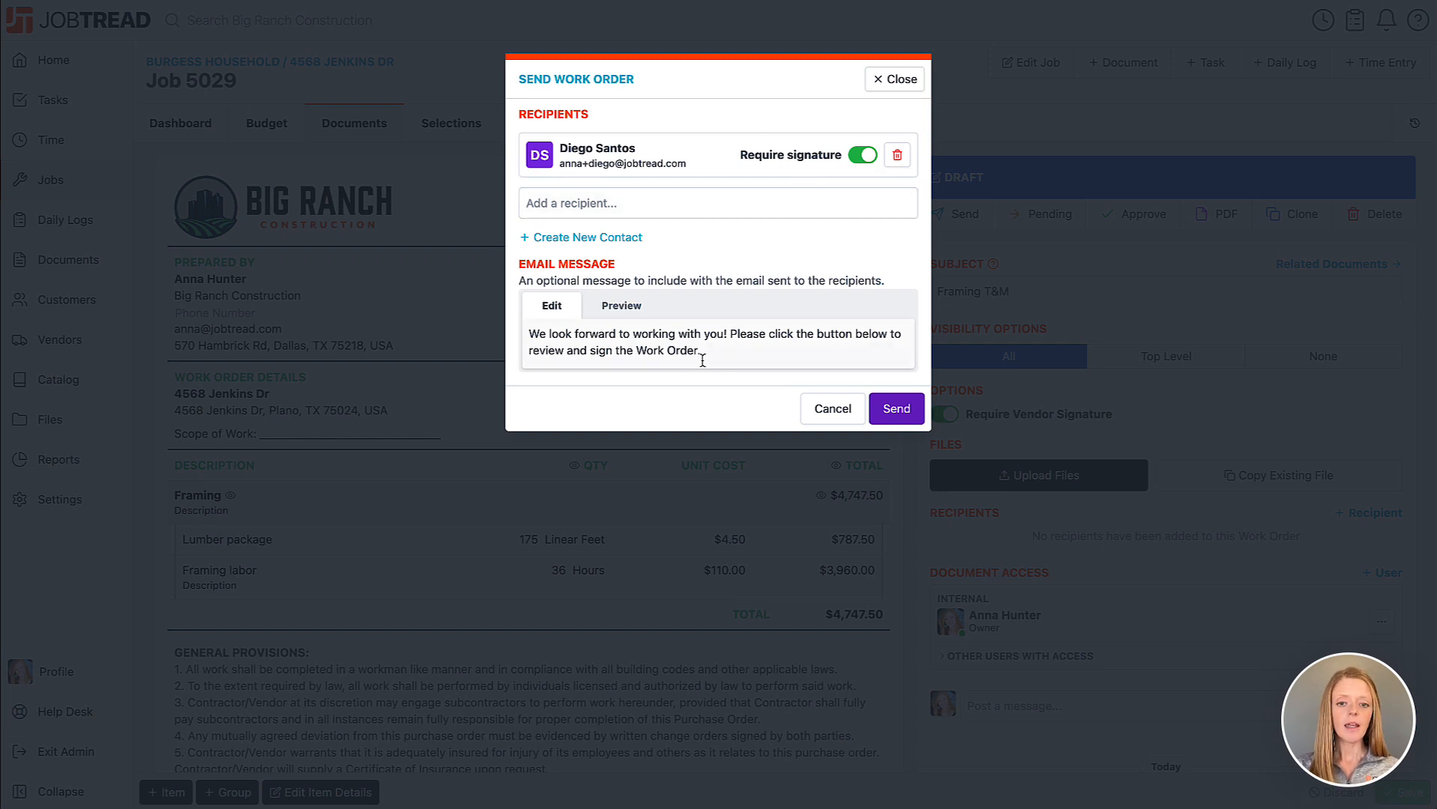
{"action": "left_click_drag", "start_coordinate": [702, 352], "coordinate": [548, 334]}
{"action": "left_click", "coordinate": [547, 334]}
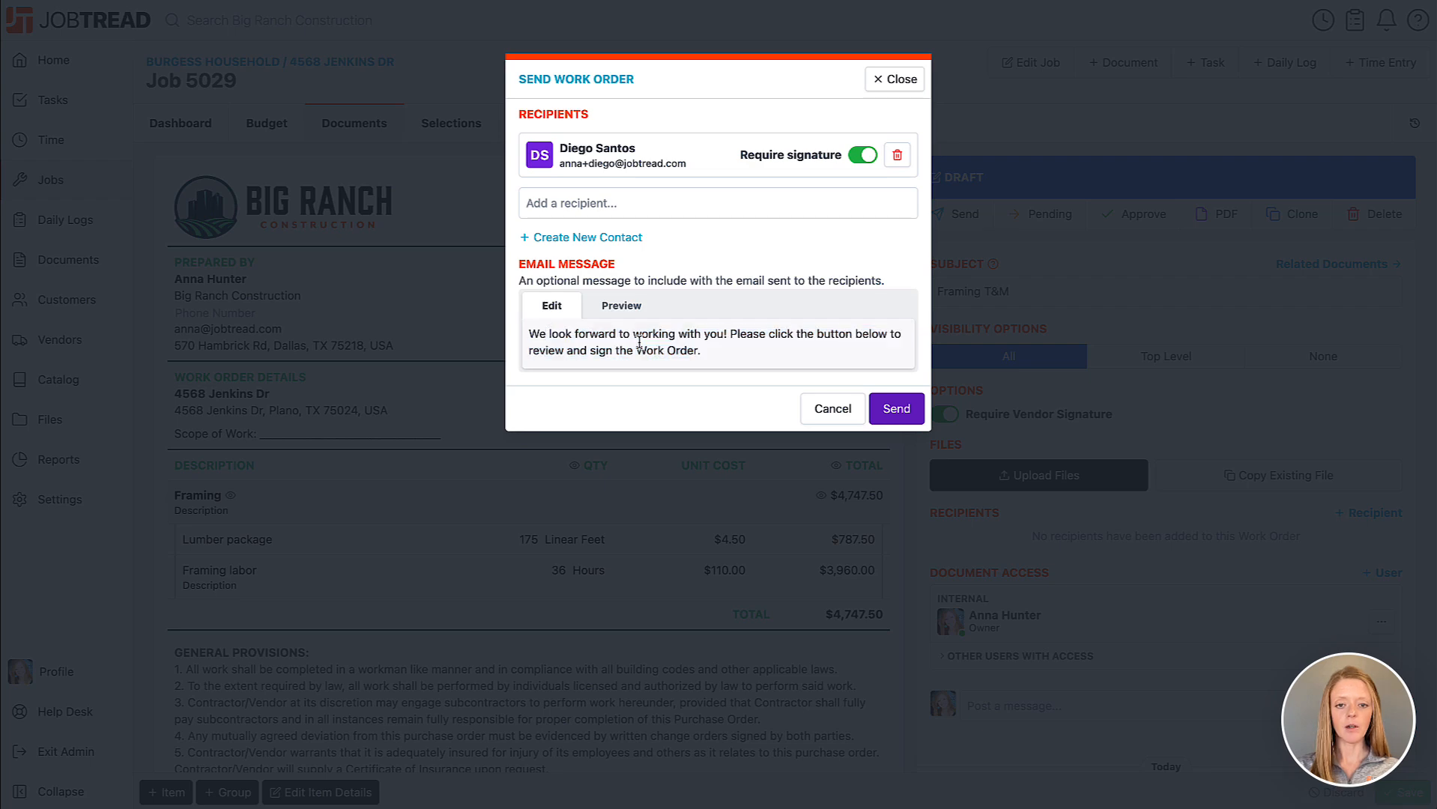
{"action": "left_click", "coordinate": [901, 418]}
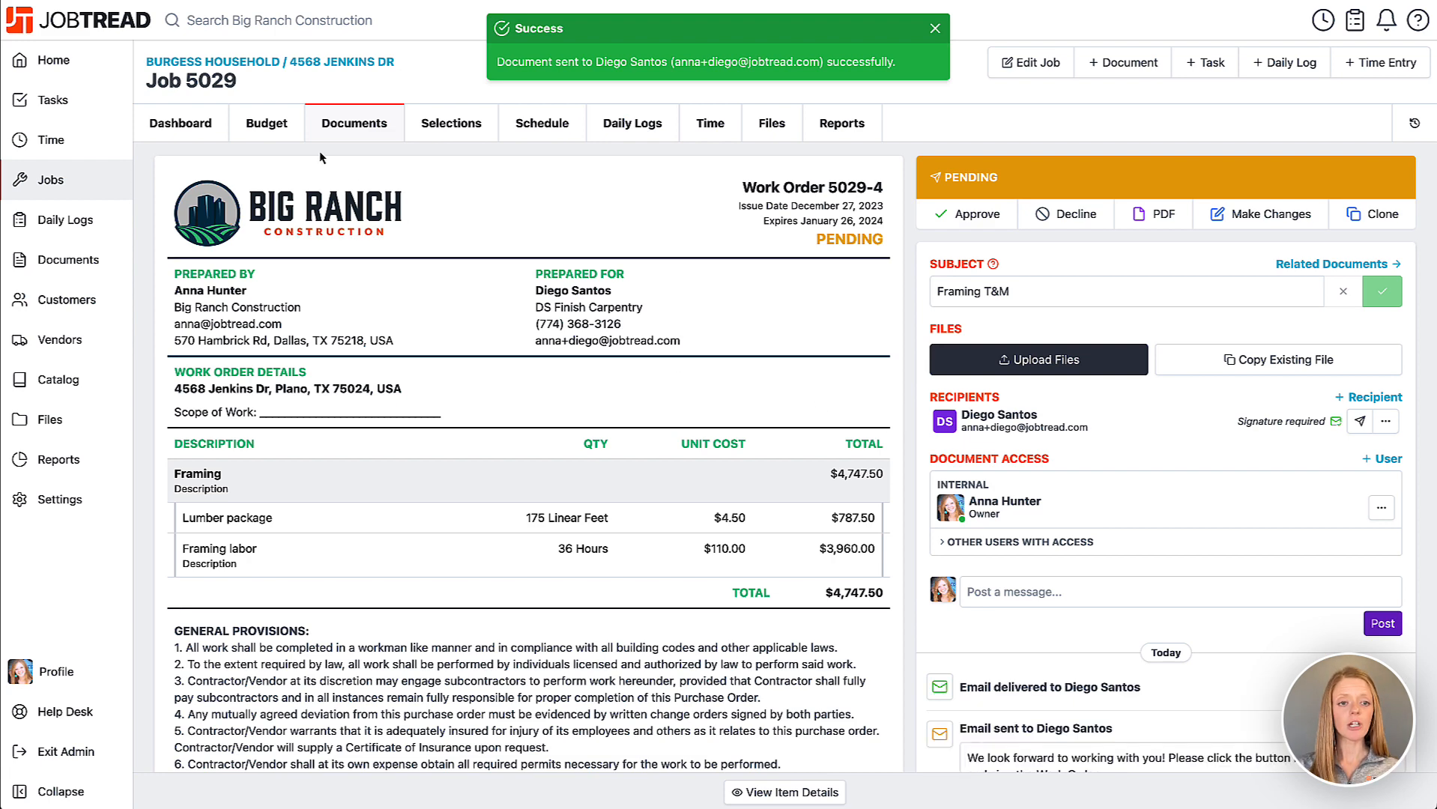
Step: Examine the Framing items' committed costs in the job budget and expand the documents behind the Lumber package's cost
{"action": "left_click", "coordinate": [278, 132]}
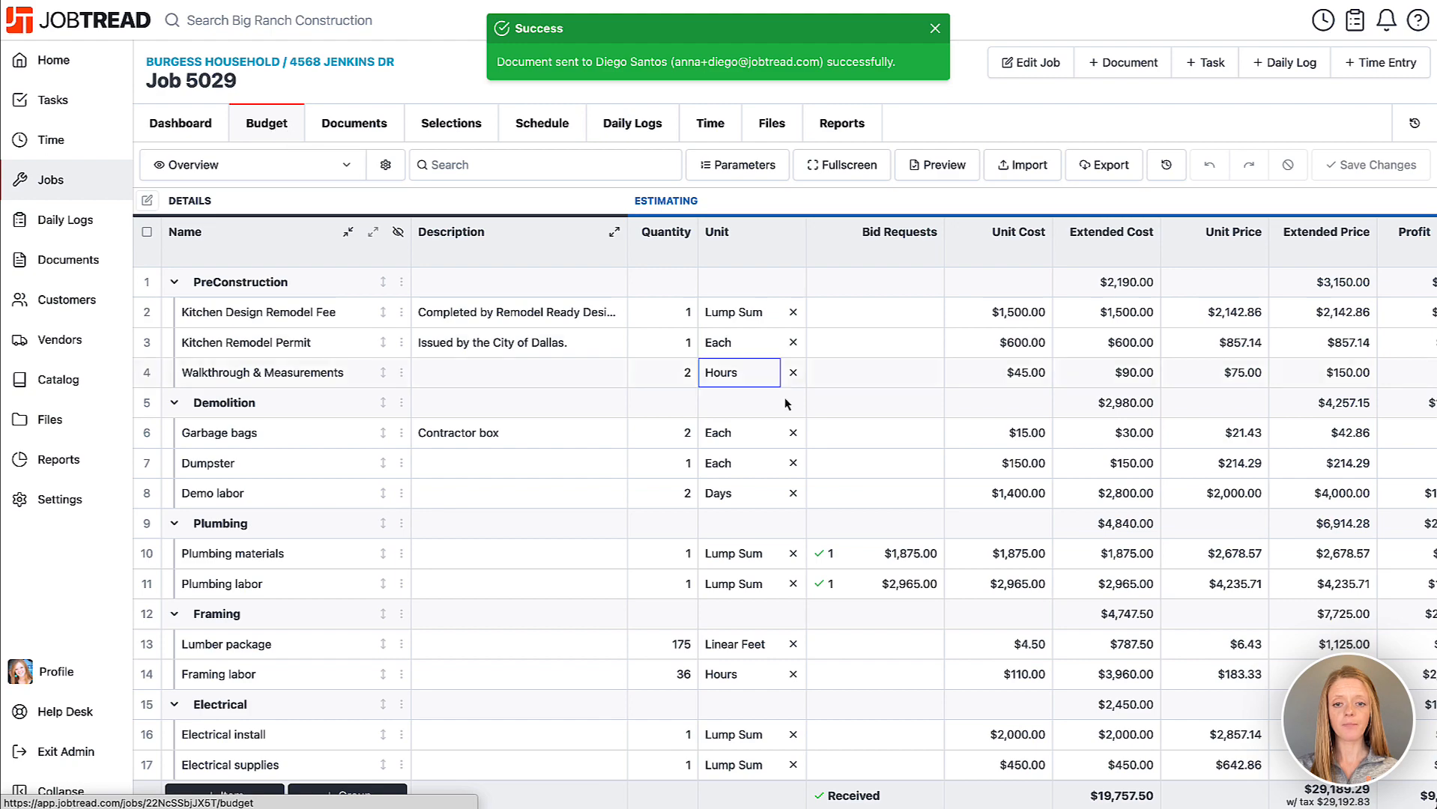
{"action": "scroll", "coordinate": [1061, 441], "scroll_direction": "right", "scroll_amount": 3}
{"action": "scroll", "coordinate": [1061, 441], "scroll_direction": "right", "scroll_amount": 10}
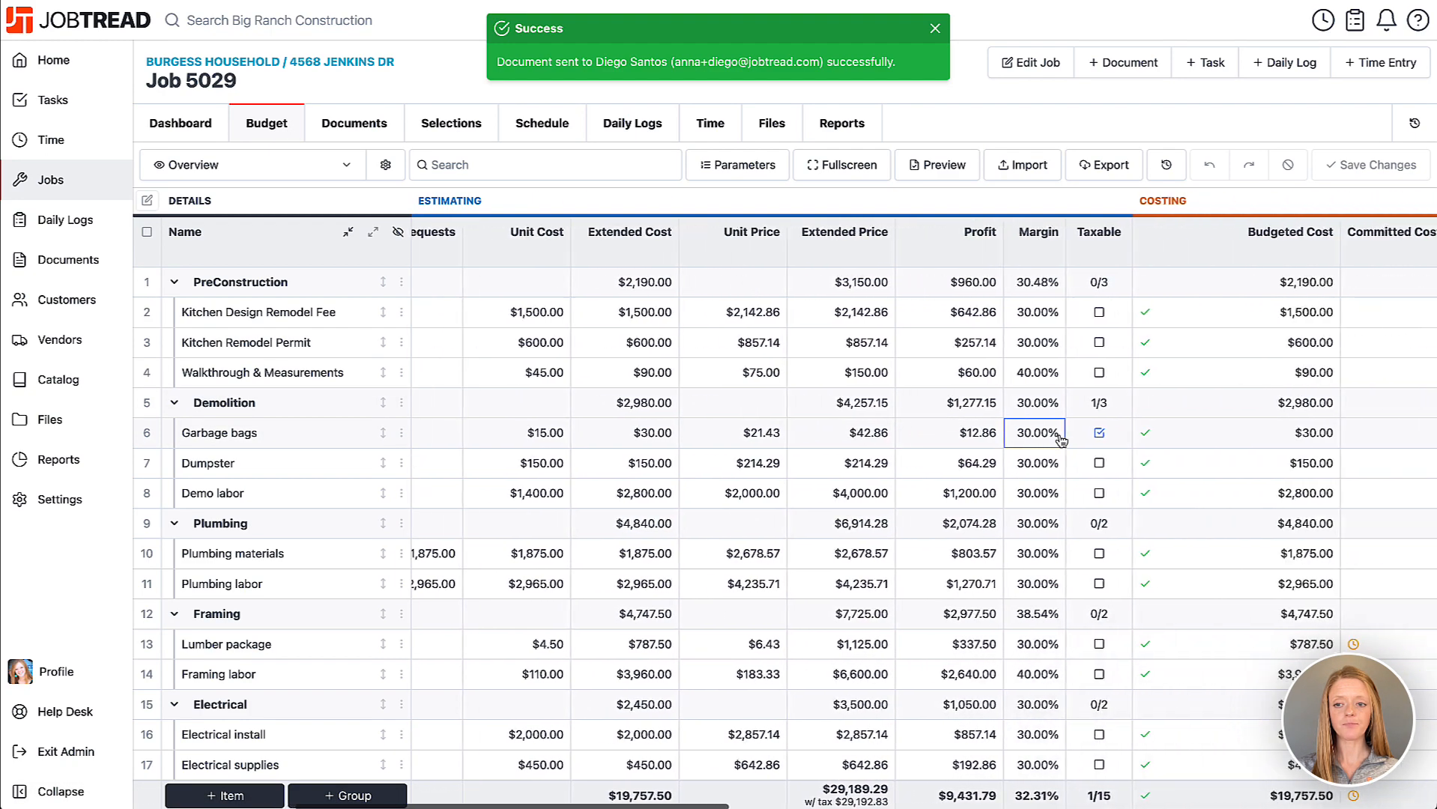
{"action": "scroll", "coordinate": [1059, 435], "scroll_direction": "right", "scroll_amount": 6}
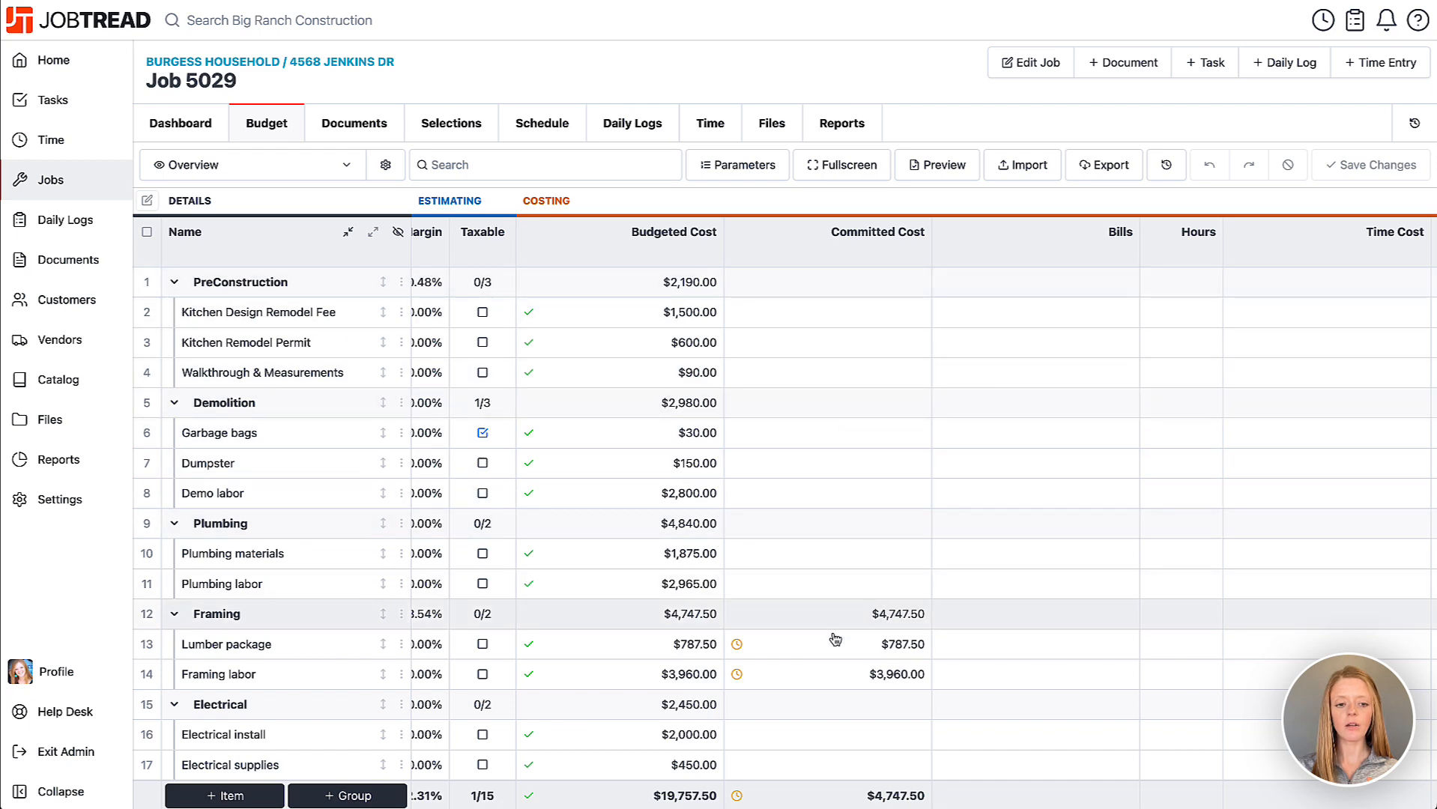
{"action": "scroll", "coordinate": [832, 674], "scroll_direction": "down", "scroll_amount": 1}
{"action": "scroll", "coordinate": [833, 676], "scroll_direction": "down", "scroll_amount": 1}
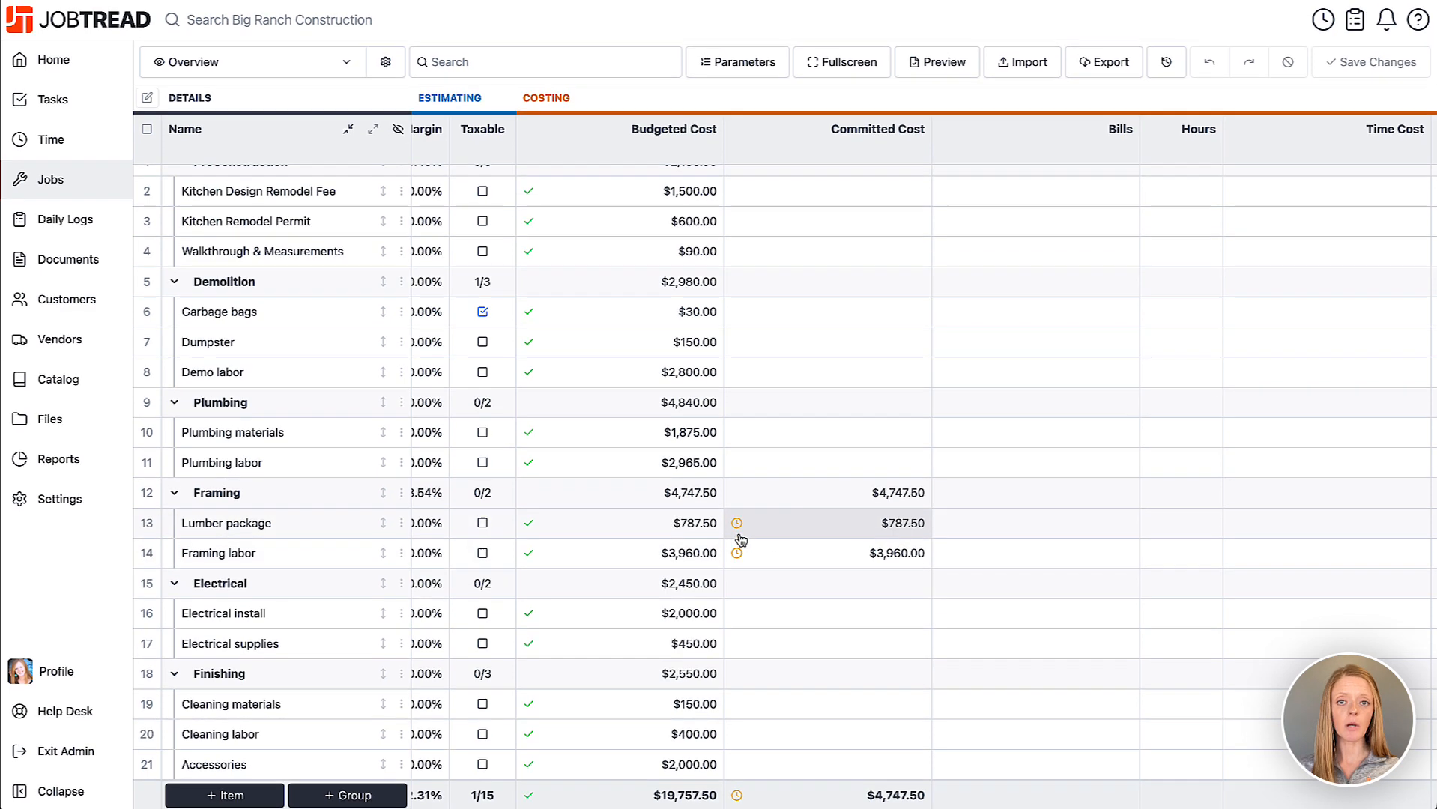
{"action": "left_click", "coordinate": [789, 535]}
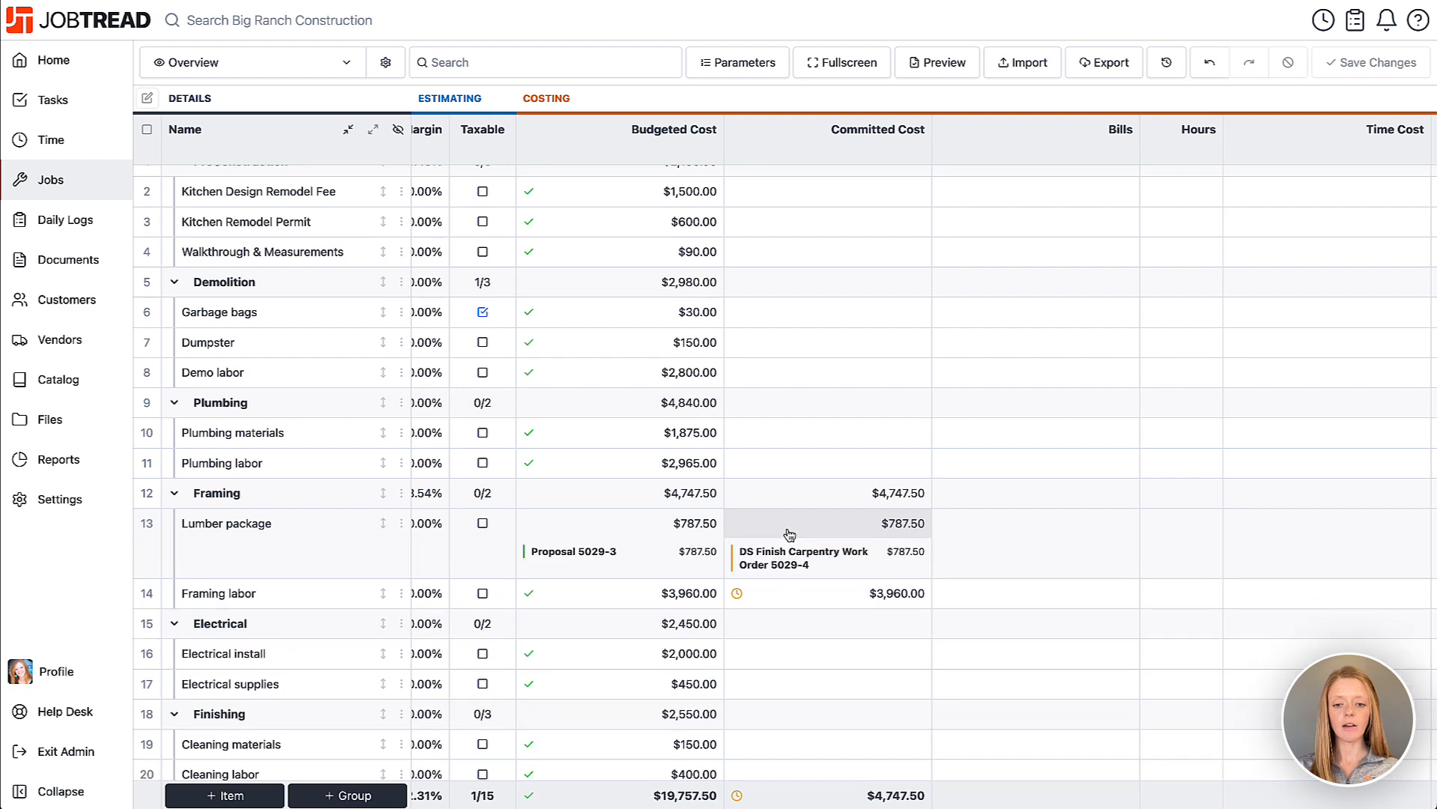
Step: Open DS Finish Carpentry Work Order 5029-4 from the budget, draw the vendor's signature and approve the document
{"action": "left_click", "coordinate": [858, 567]}
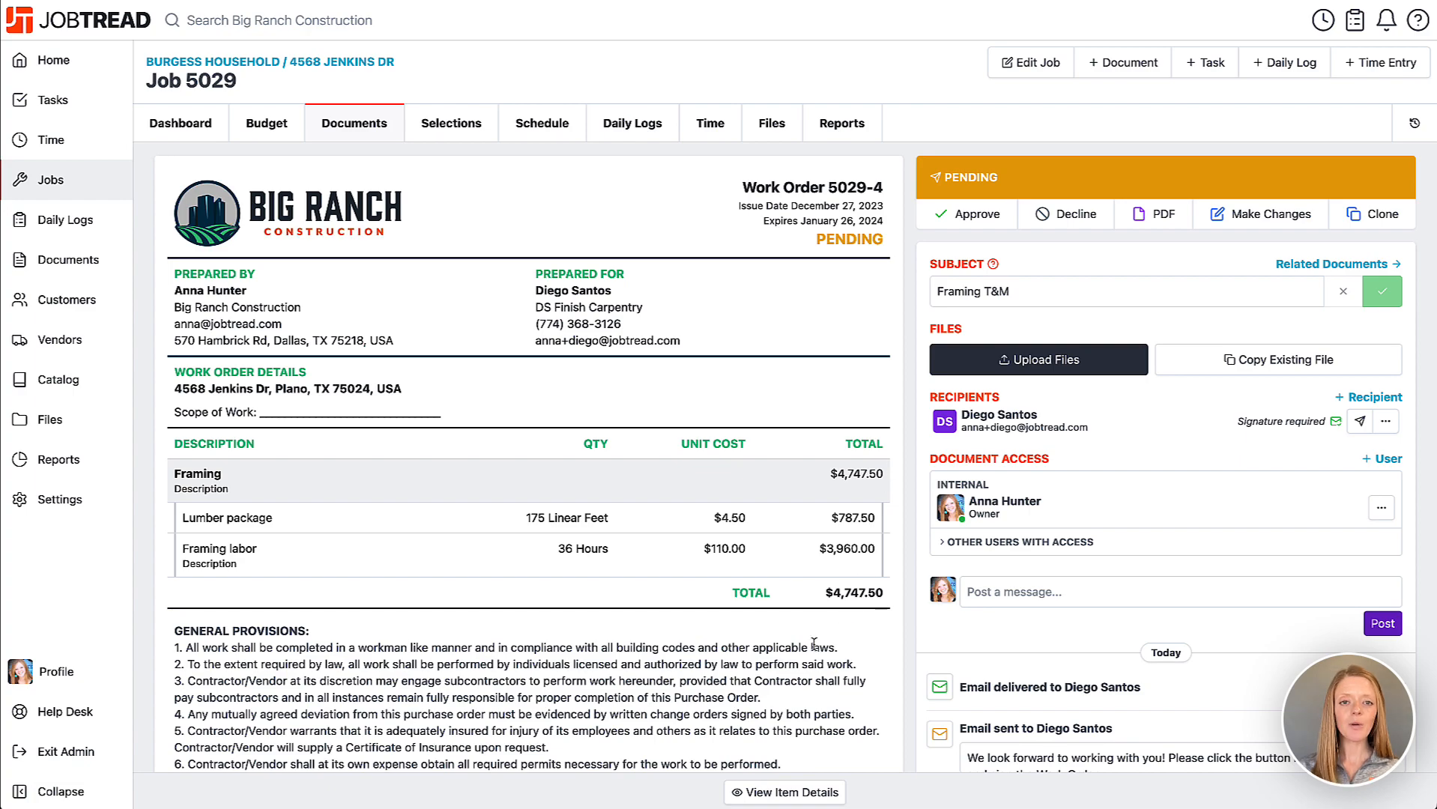
{"action": "scroll", "coordinate": [800, 652], "scroll_direction": "down", "scroll_amount": 5}
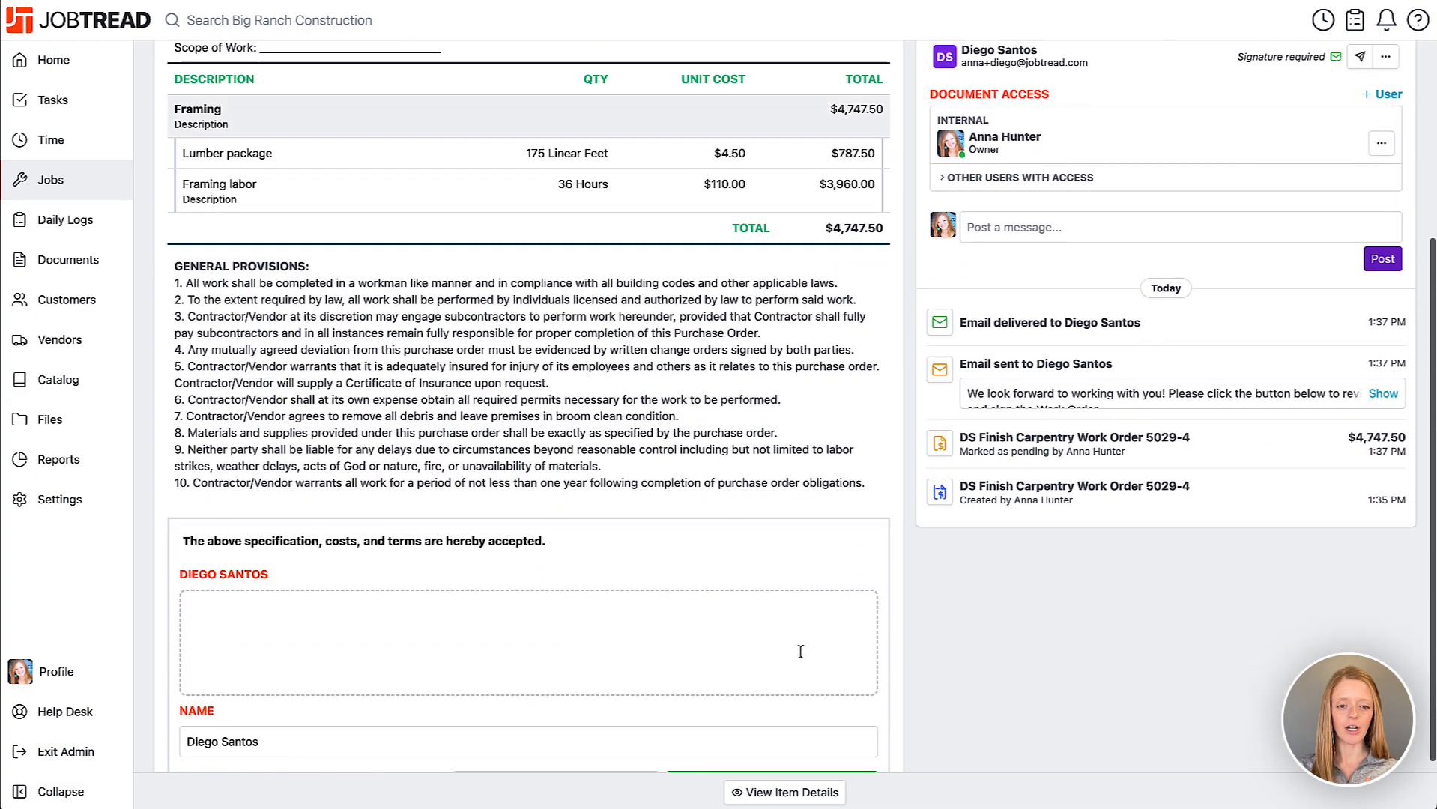
{"action": "left_click_drag", "start_coordinate": [299, 597], "coordinate": [659, 593]}
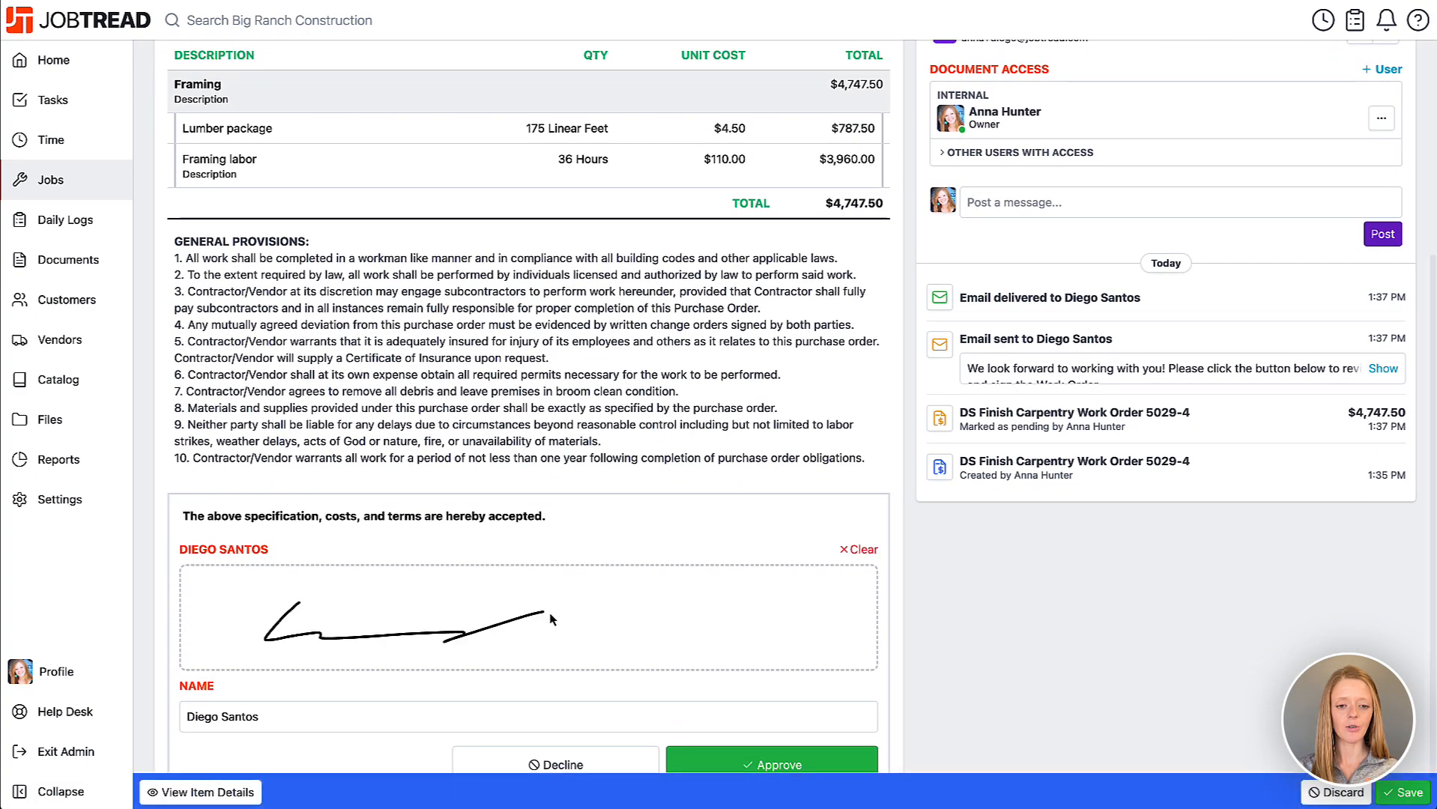
{"action": "scroll", "coordinate": [725, 613], "scroll_direction": "down", "scroll_amount": 1}
{"action": "left_click", "coordinate": [779, 714]}
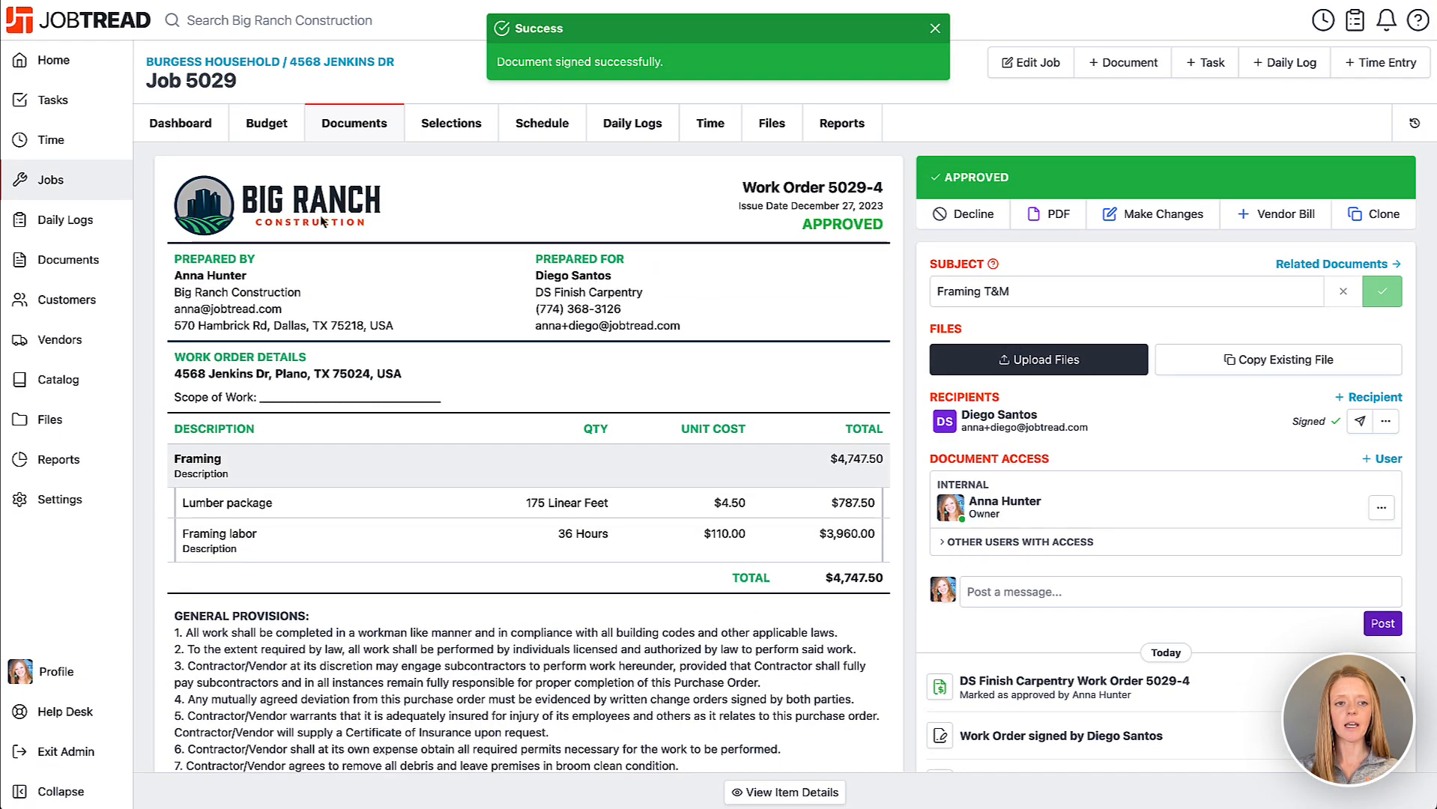
Step: Check the Framing items' committed cost status in the job budget again and collapse the Lumber package's document details
{"action": "left_click", "coordinate": [273, 135]}
{"action": "scroll", "coordinate": [982, 523], "scroll_direction": "right", "scroll_amount": 10}
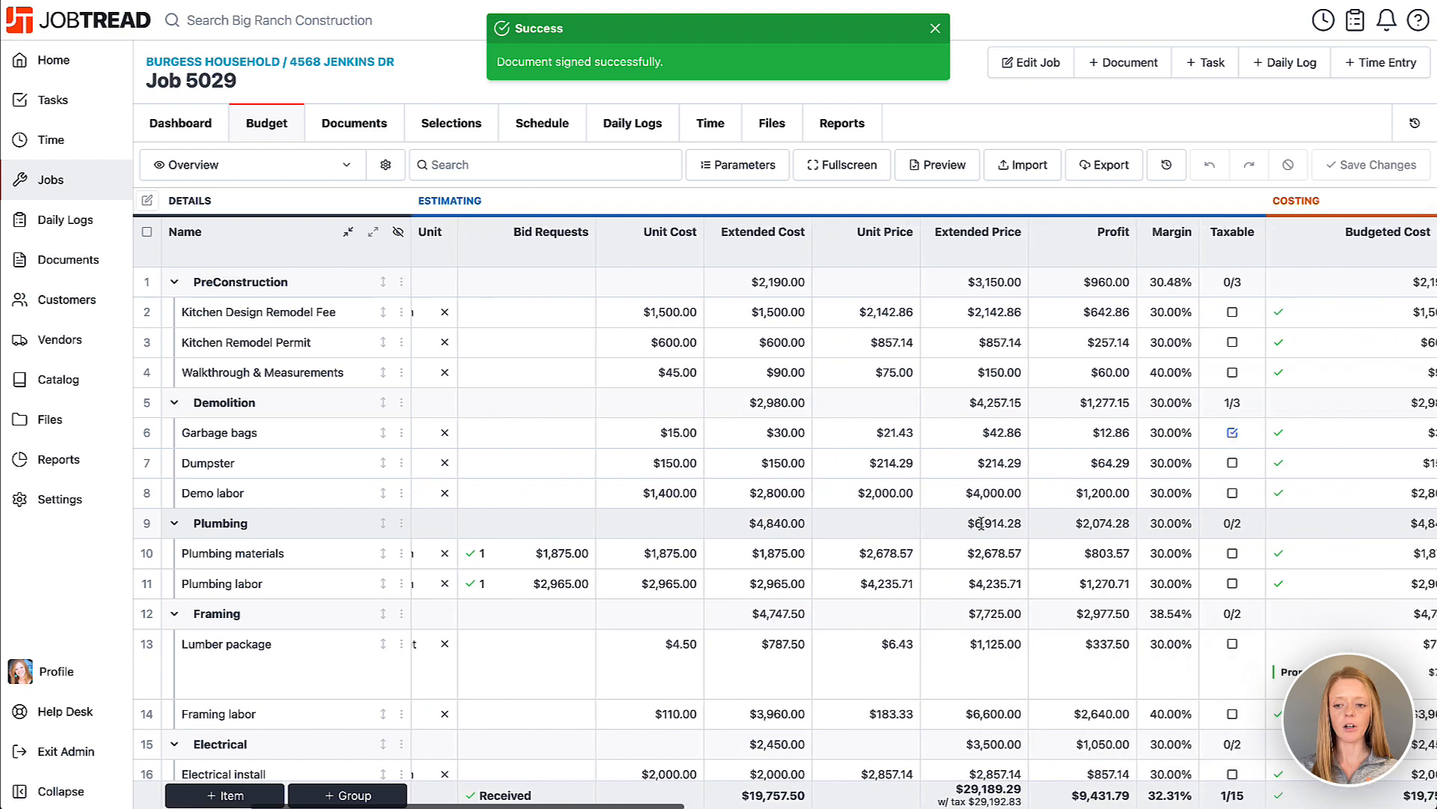
{"action": "scroll", "coordinate": [941, 626], "scroll_direction": "right", "scroll_amount": 1}
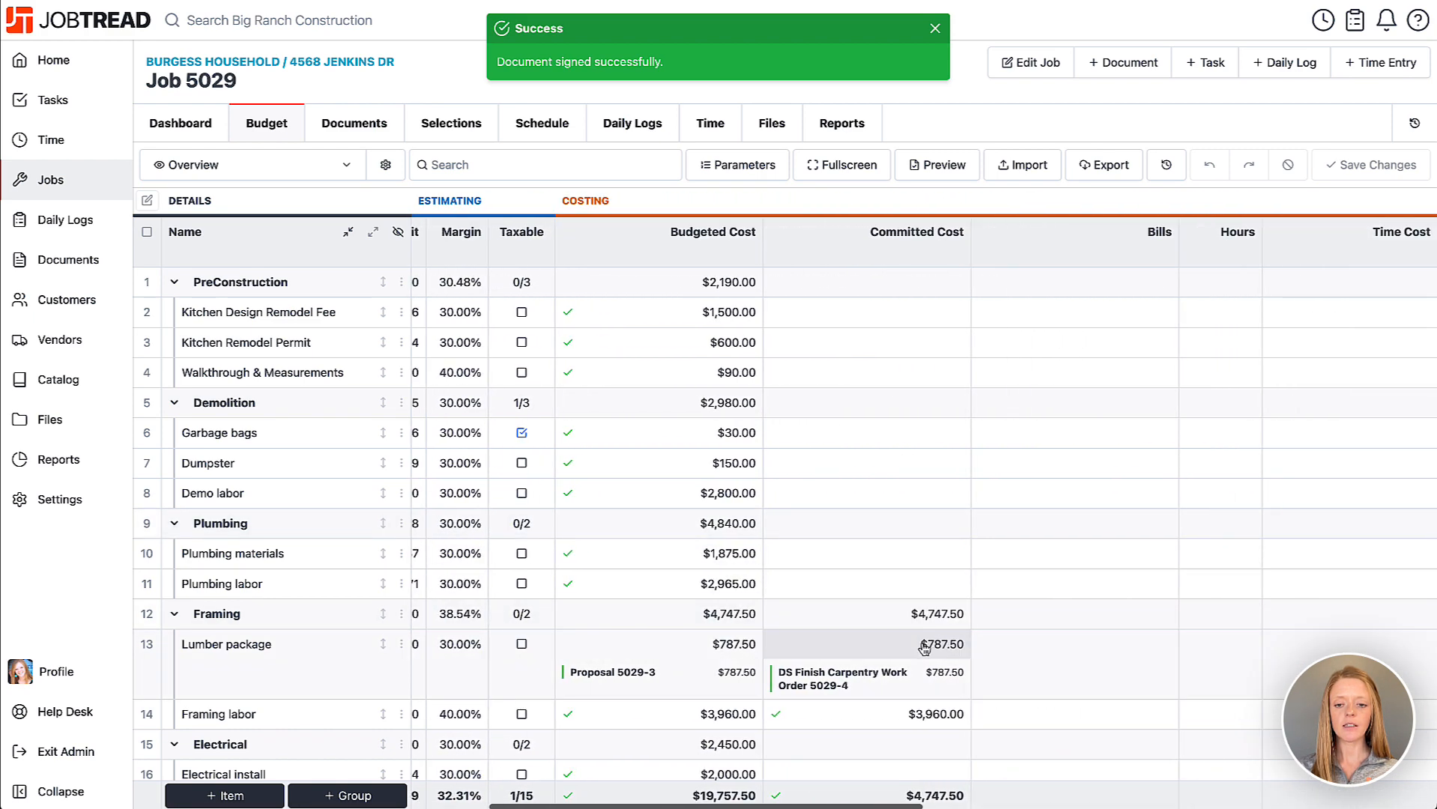
{"action": "left_click", "coordinate": [925, 648]}
{"action": "left_click", "coordinate": [821, 650]}
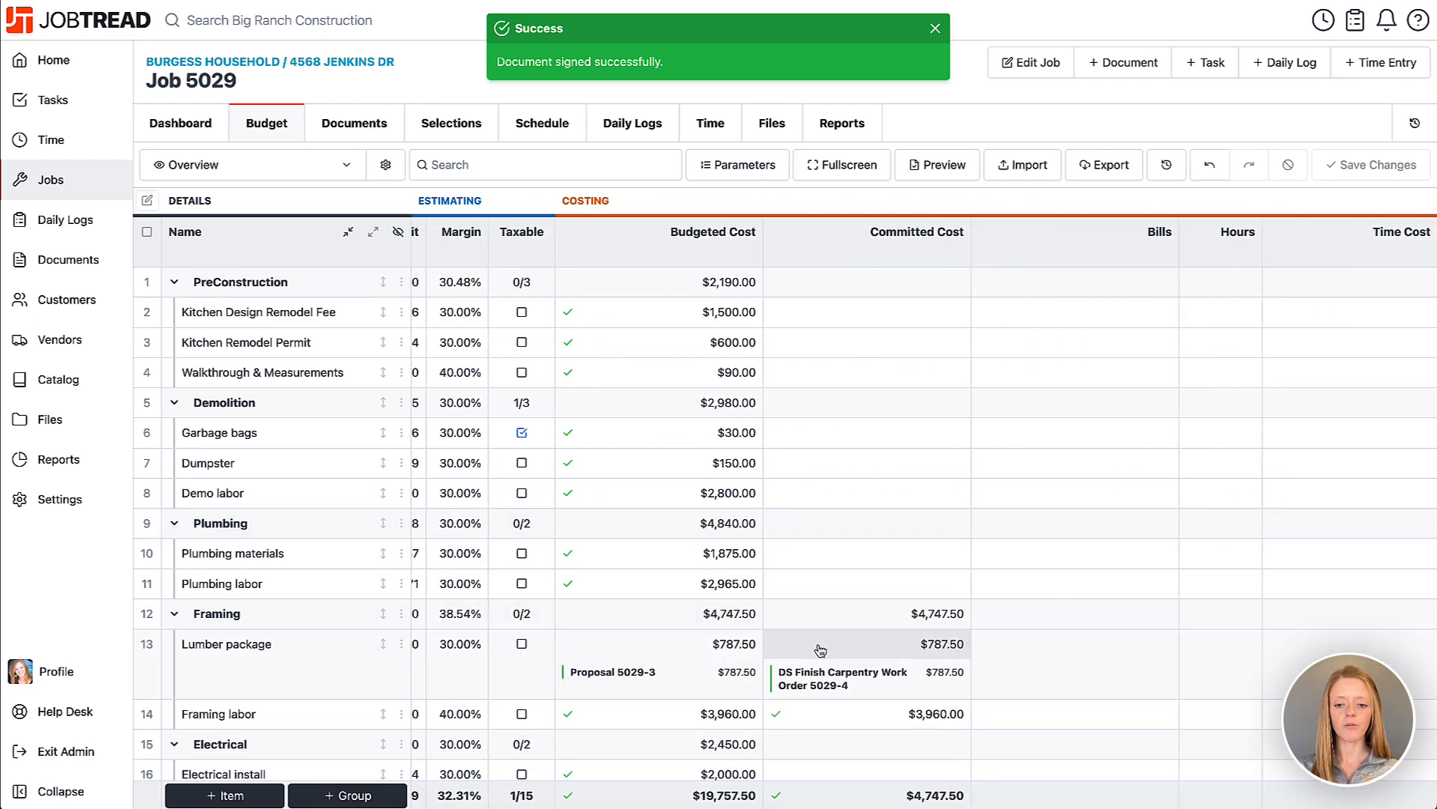
{"action": "left_click", "coordinate": [820, 651]}
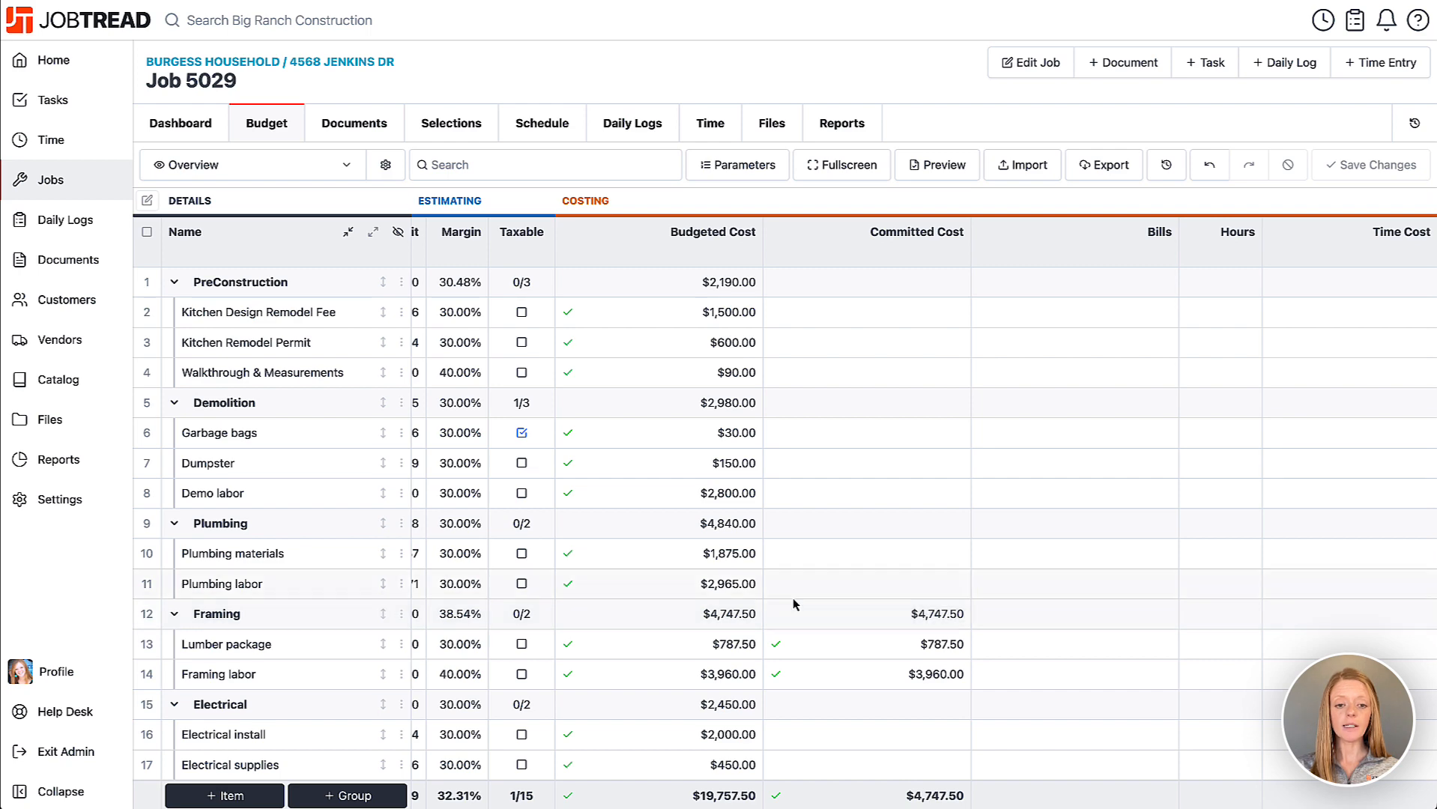
Step: Expand the Plumbing materials item's bid requests in the budget's estimating columns to compare the vendor bids
{"action": "scroll", "coordinate": [794, 599], "scroll_direction": "left", "scroll_amount": 7}
{"action": "scroll", "coordinate": [794, 599], "scroll_direction": "left", "scroll_amount": 5}
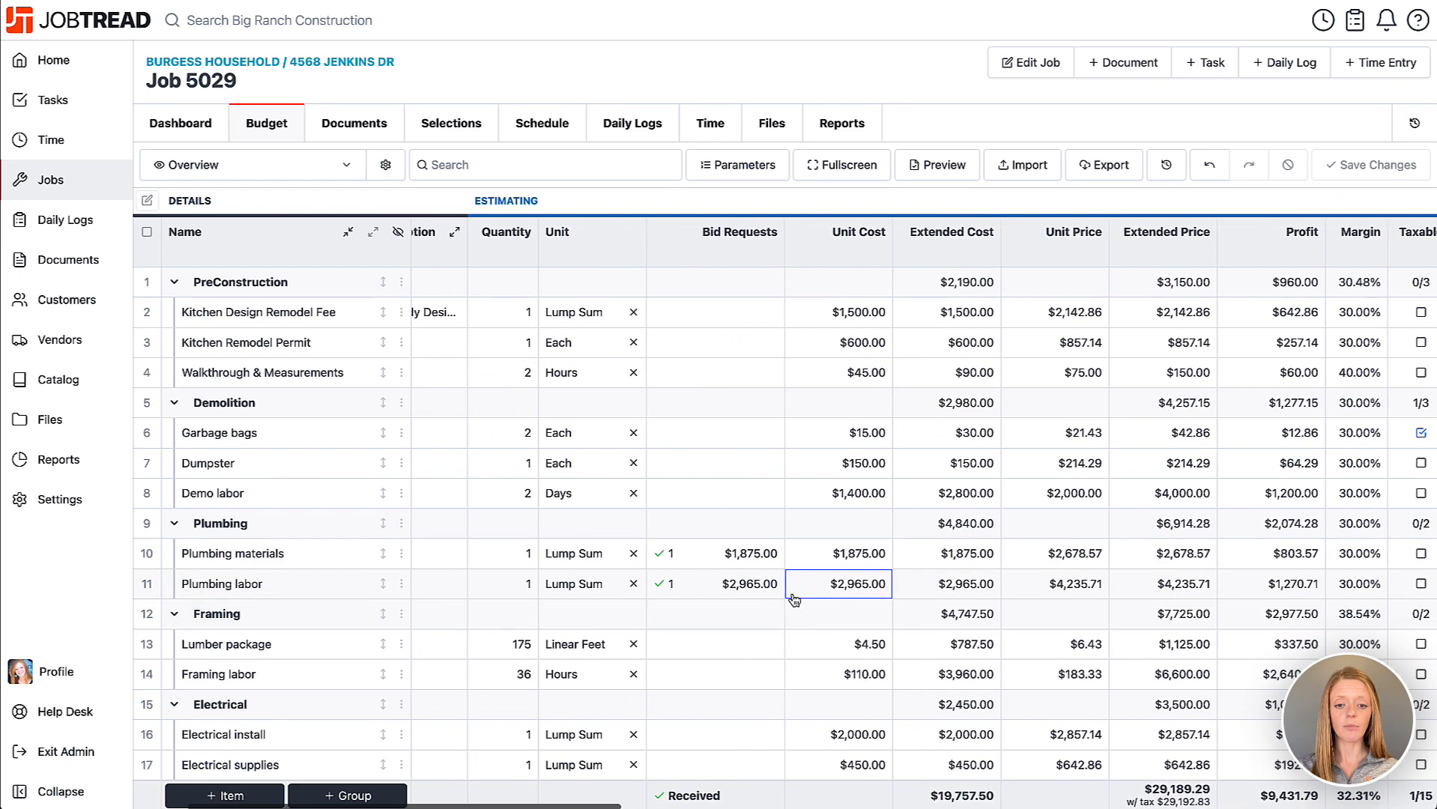
{"action": "left_click", "coordinate": [704, 554]}
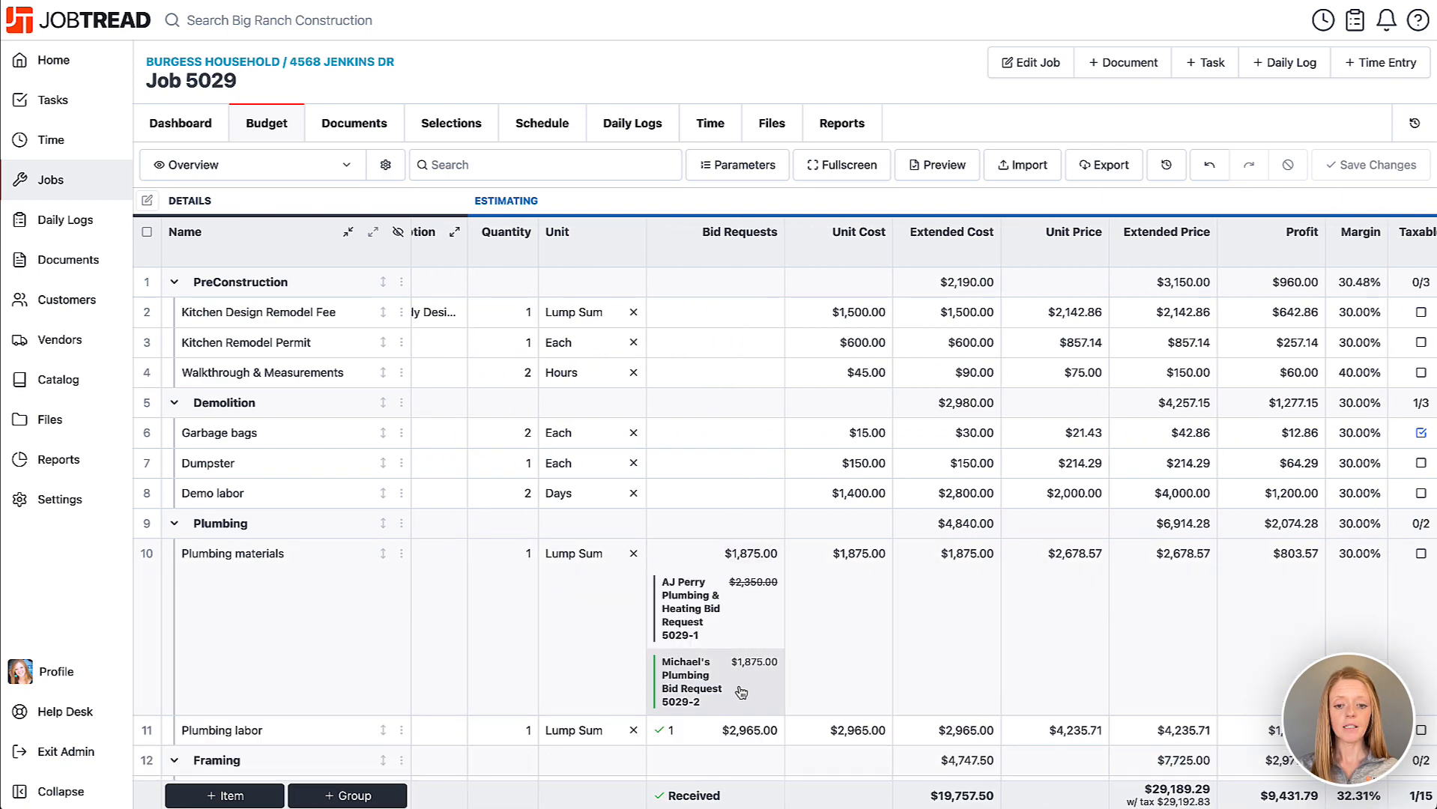
Step: Open Michael's Plumbing Bid Request 5029-2 from the job's documents, review it and create a vendor order from it with the Purchase Order template
{"action": "left_click", "coordinate": [347, 131]}
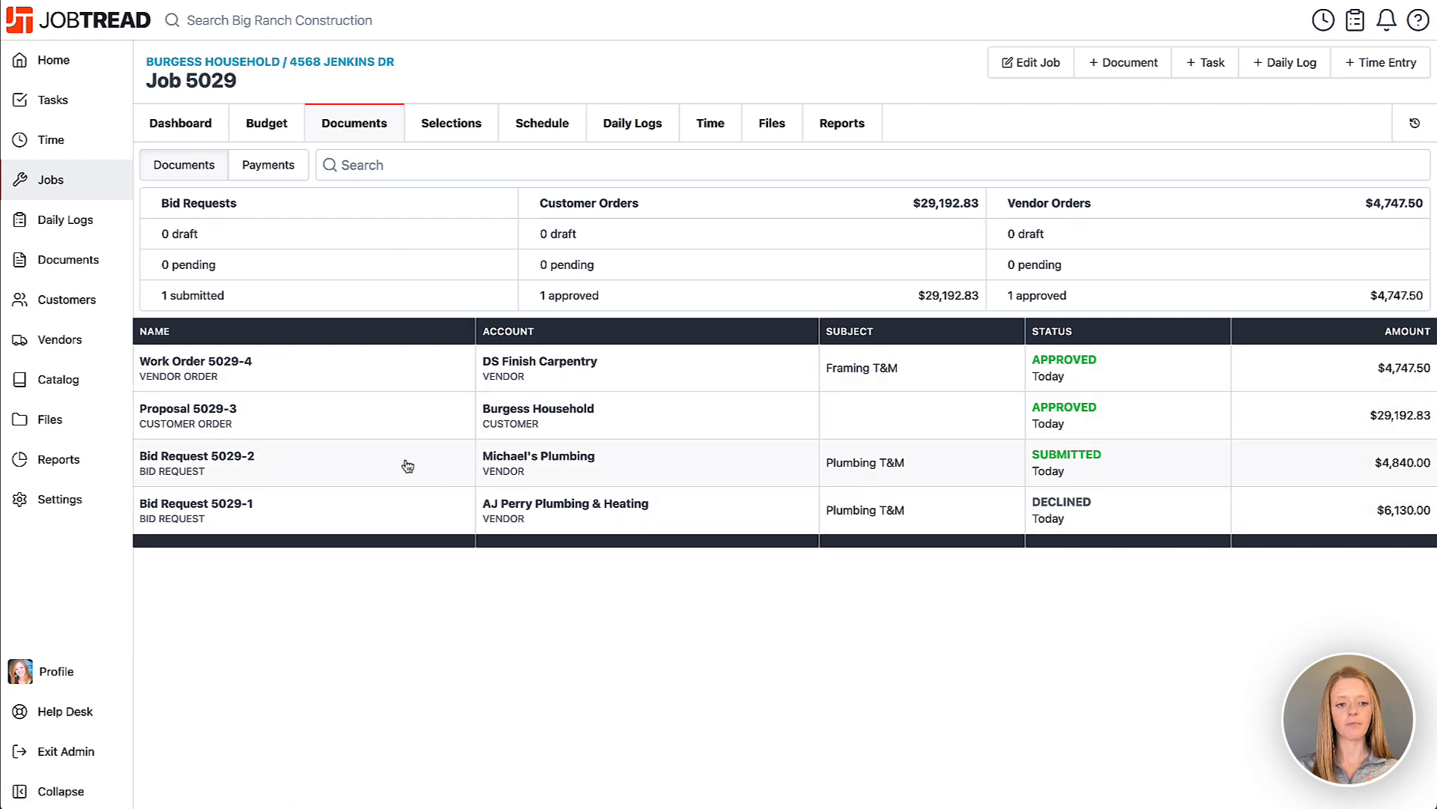
{"action": "left_click", "coordinate": [369, 468]}
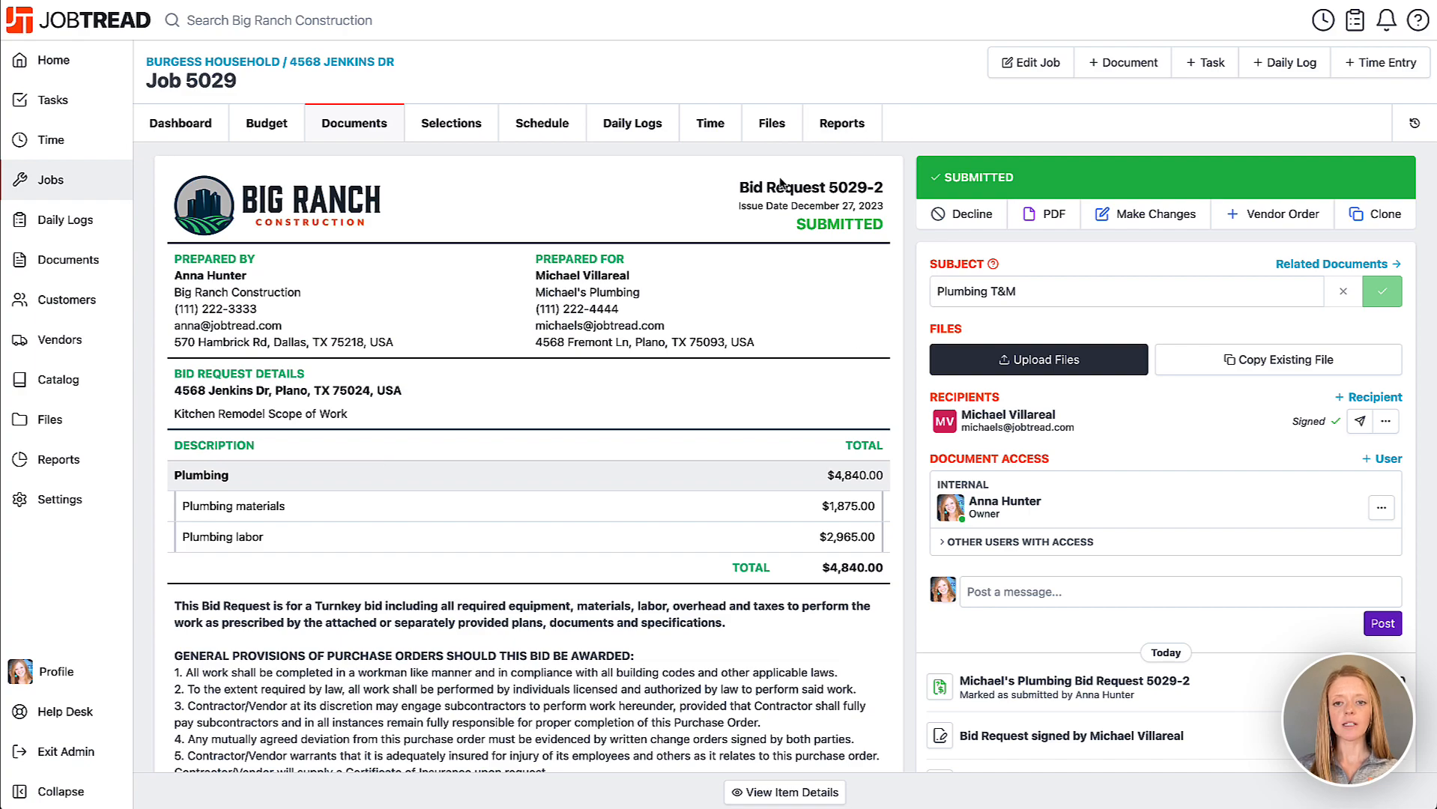
{"action": "scroll", "coordinate": [813, 330], "scroll_direction": "down", "scroll_amount": 5}
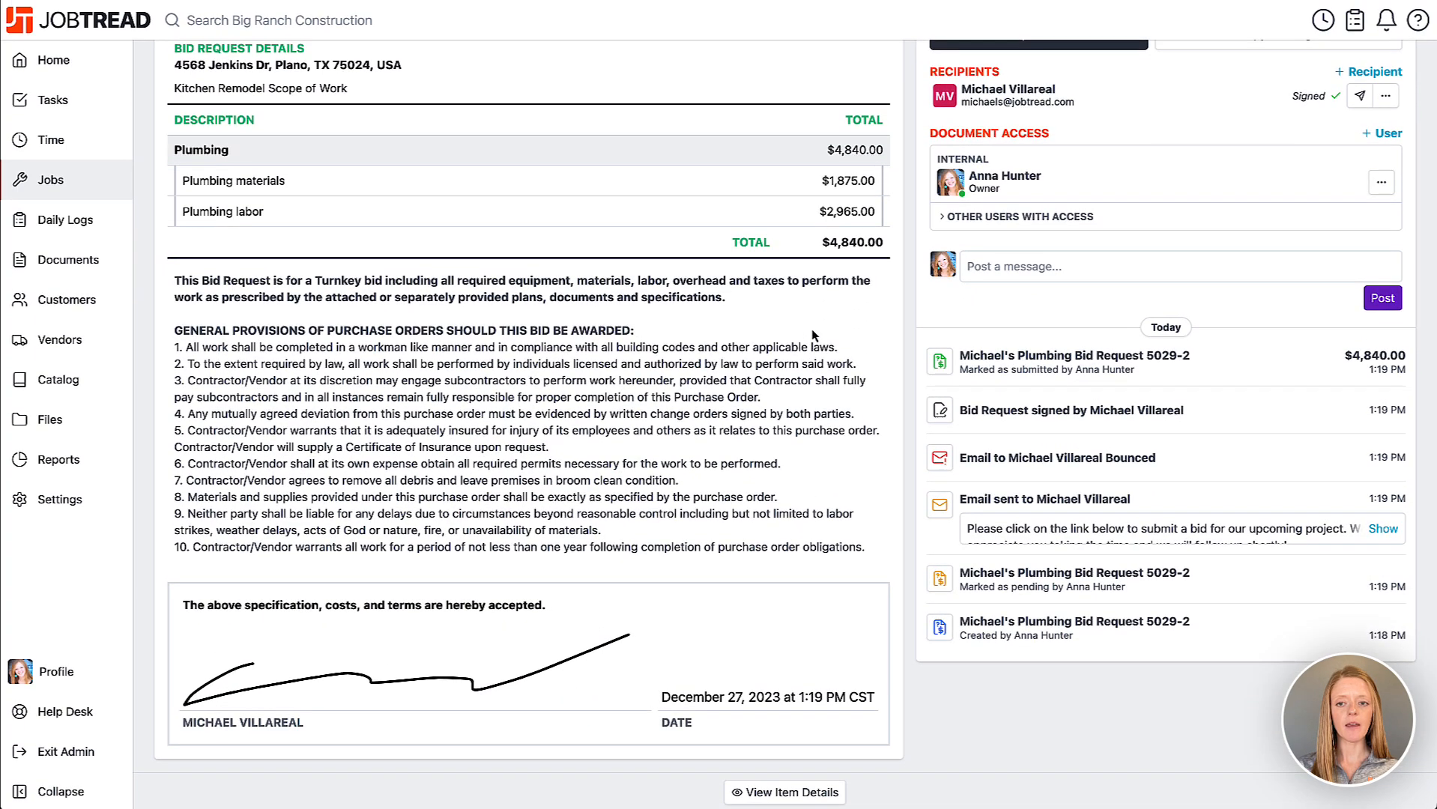
{"action": "scroll", "coordinate": [808, 334], "scroll_direction": "up", "scroll_amount": 5}
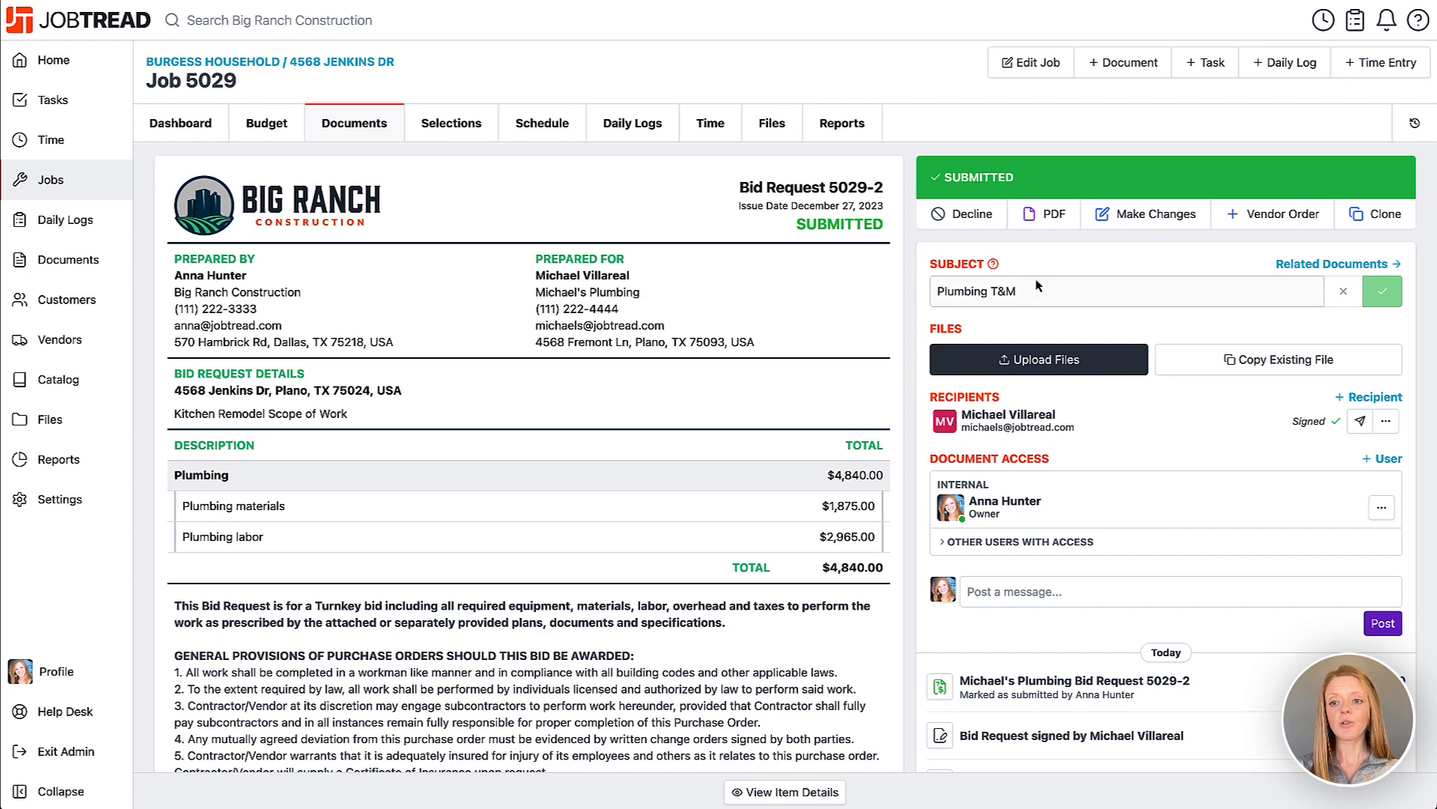
{"action": "left_click", "coordinate": [1274, 216]}
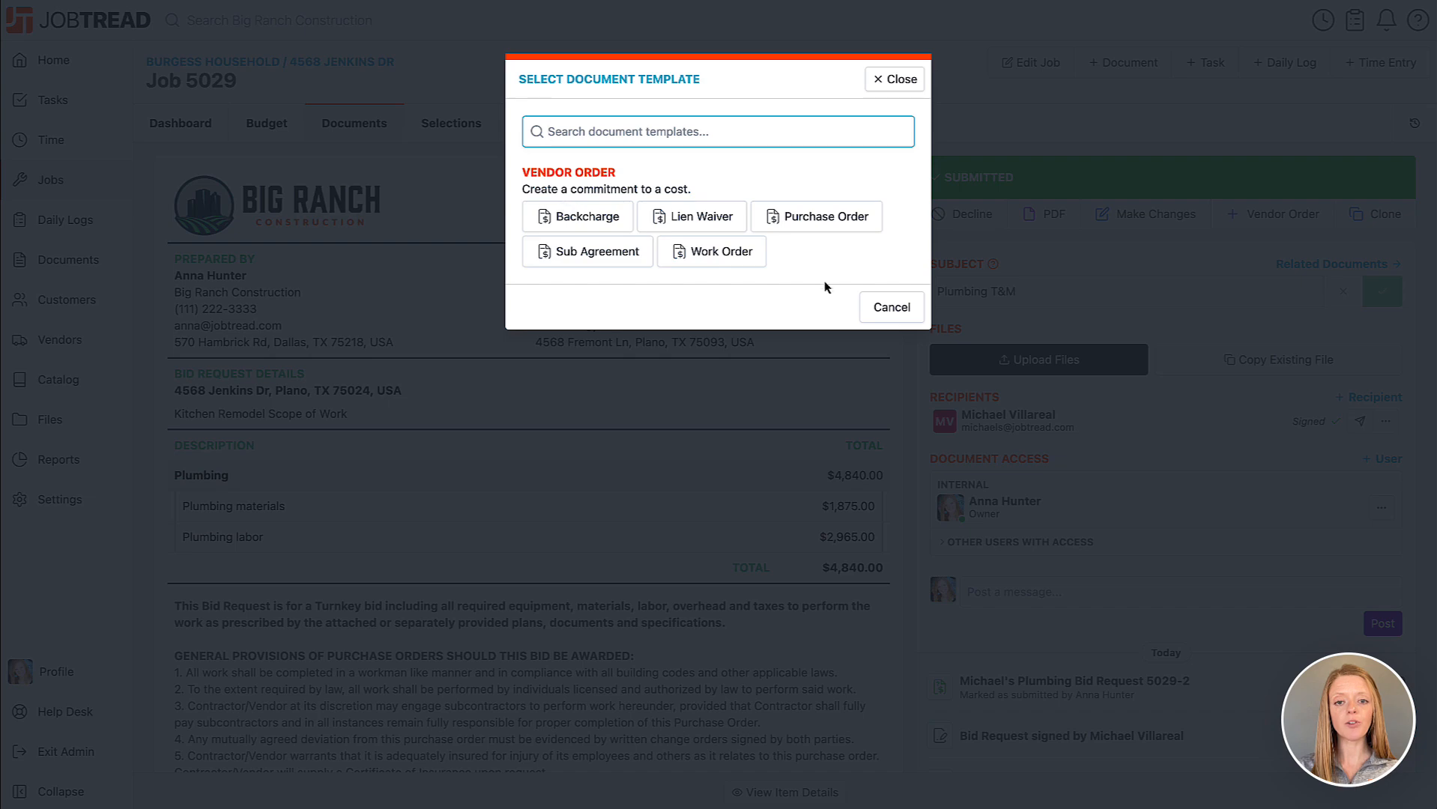
{"action": "left_click", "coordinate": [824, 217]}
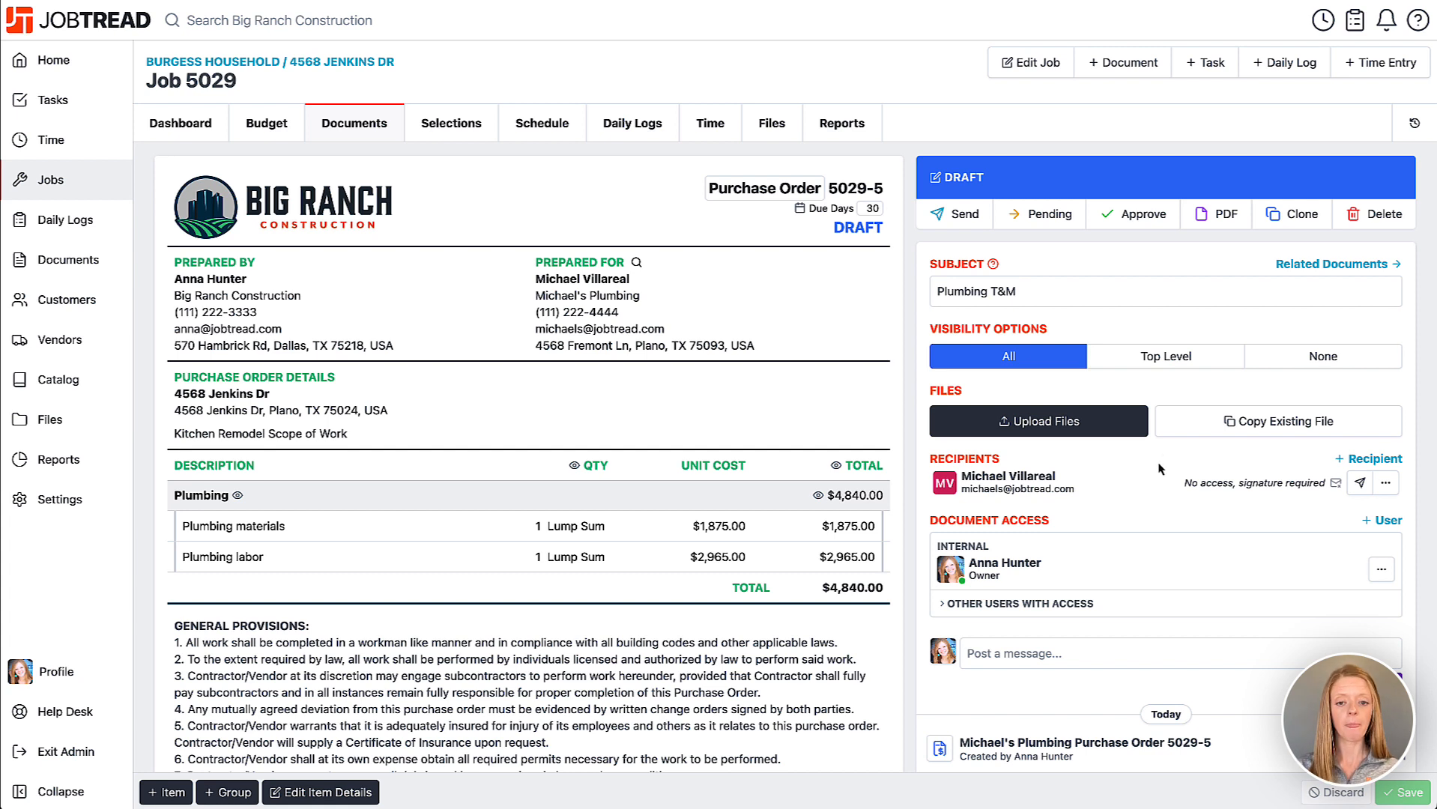
Step: Check that the vendor's email is editable and hide the quantity and unit cost columns on the plumbing purchase order
{"action": "left_click", "coordinate": [599, 329]}
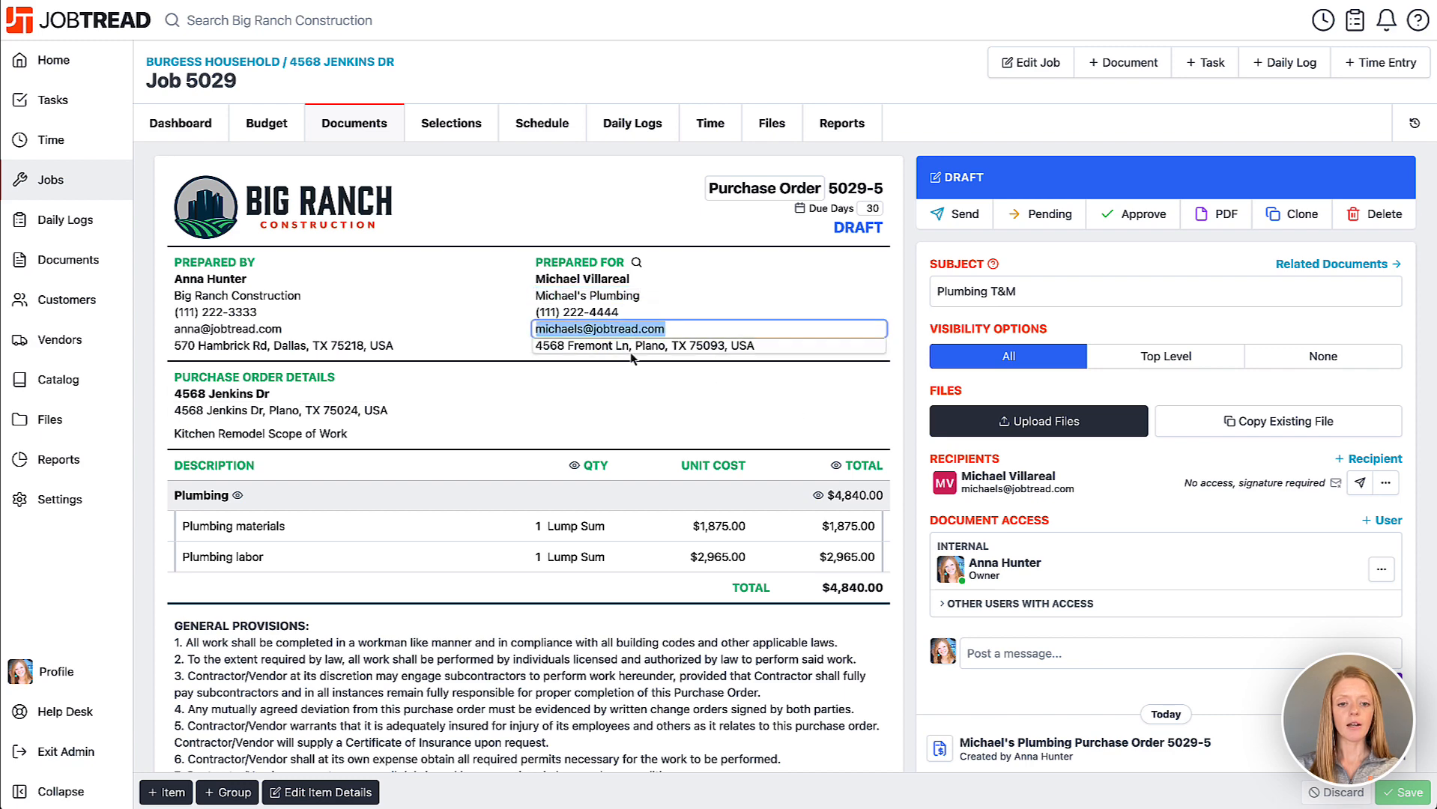
{"action": "left_click", "coordinate": [574, 466]}
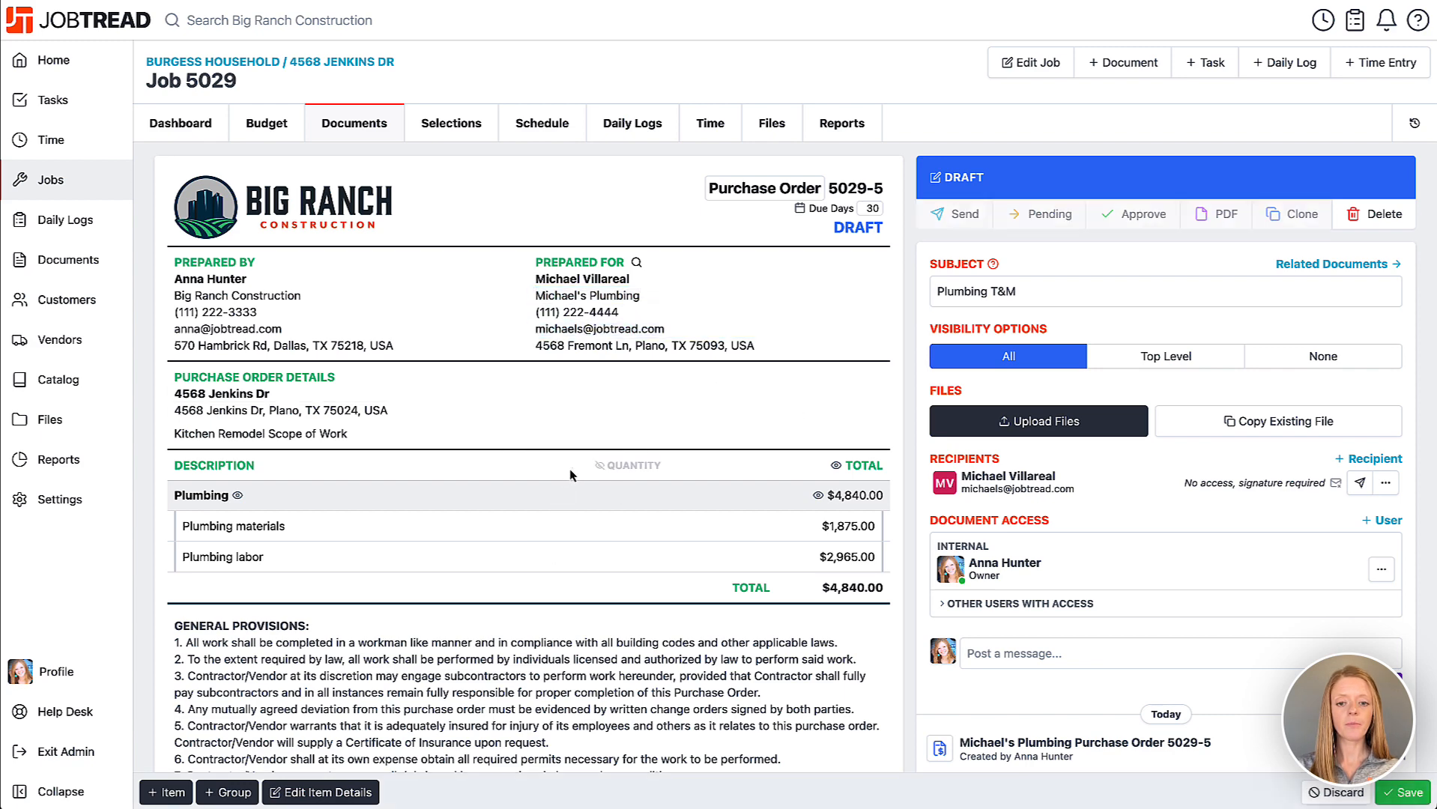
Step: Save the draft plumbing purchase order and send it to the Michael's Plumbing contact with a signature required
{"action": "scroll", "coordinate": [921, 593], "scroll_direction": "down", "scroll_amount": 3}
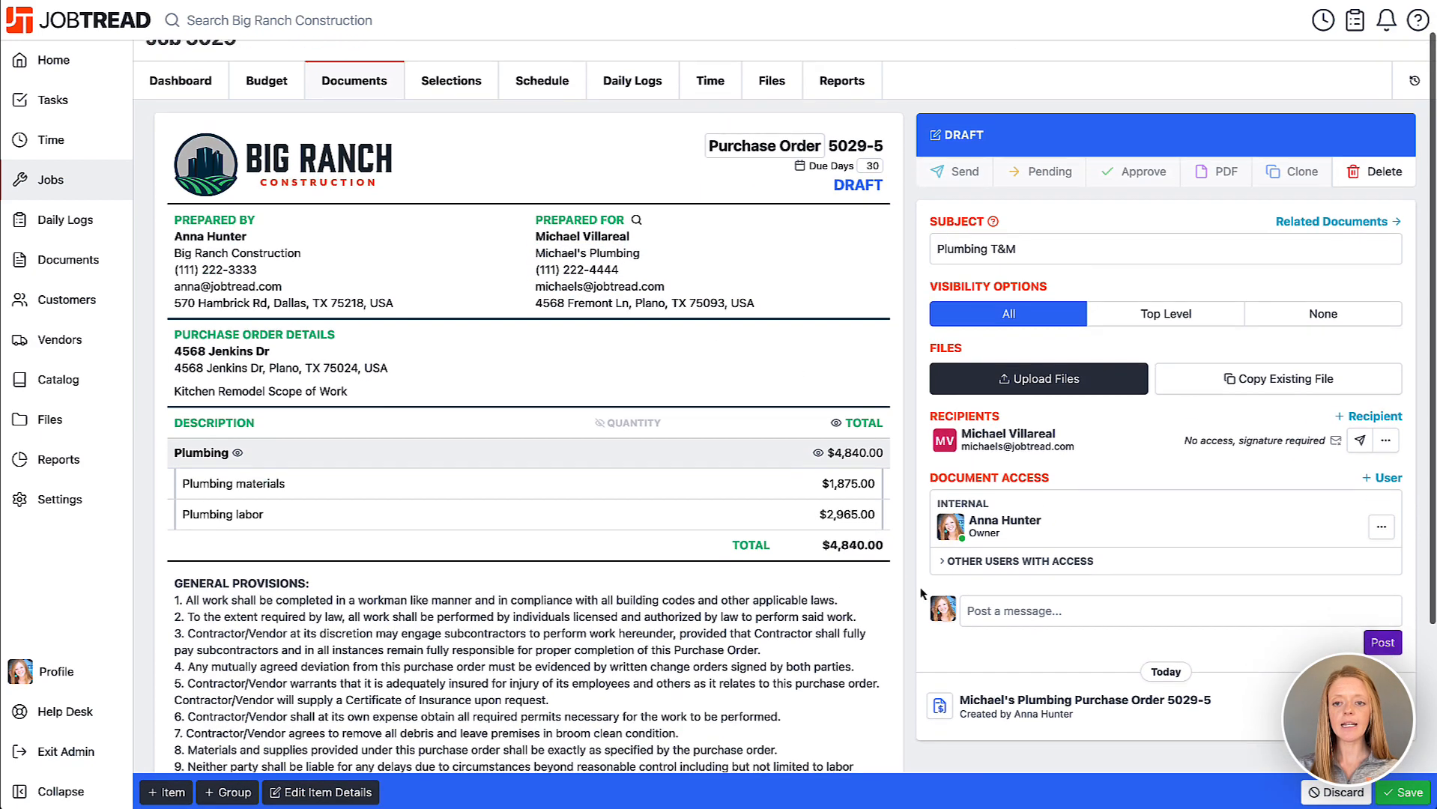
{"action": "scroll", "coordinate": [921, 594], "scroll_direction": "up", "scroll_amount": 2}
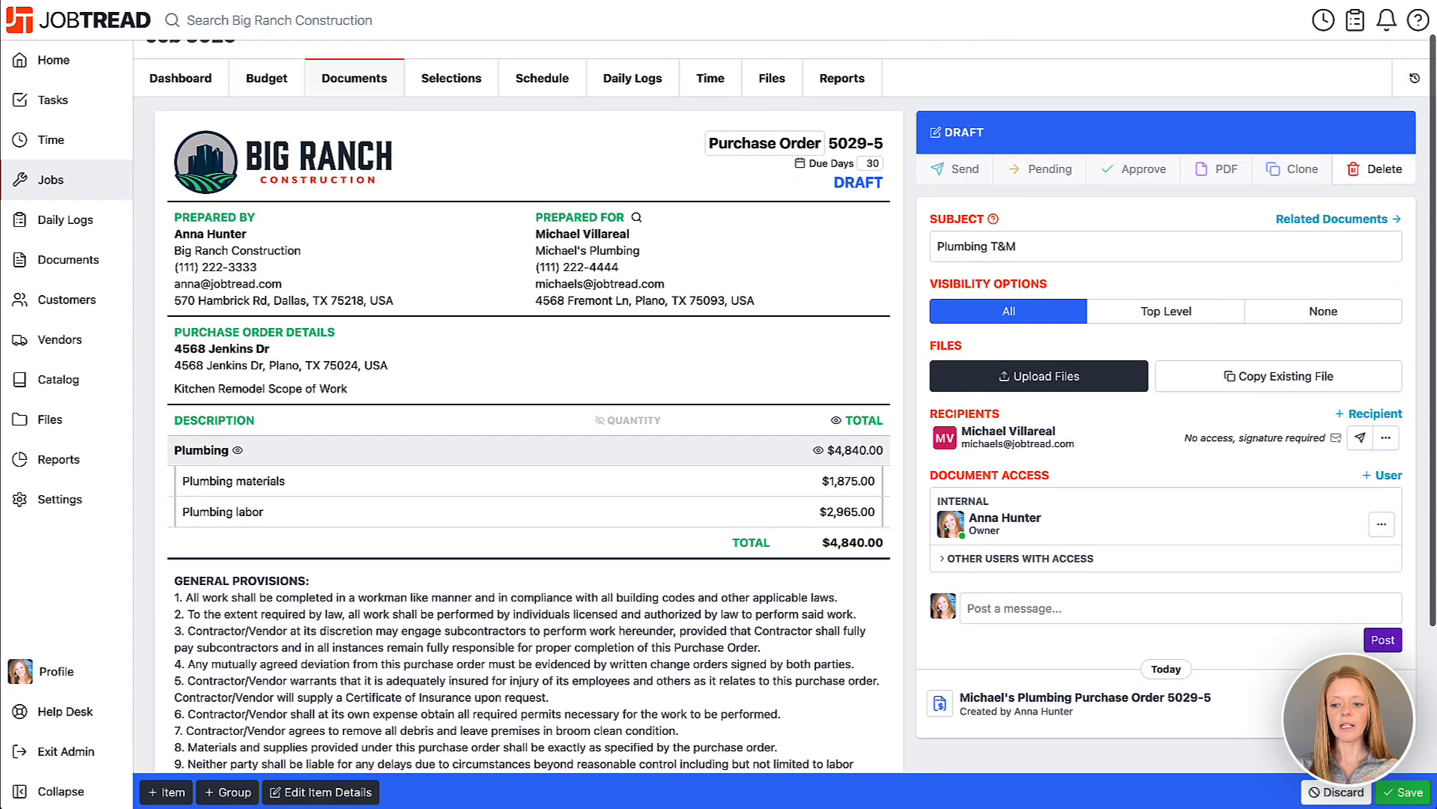
{"action": "left_click", "coordinate": [1391, 793]}
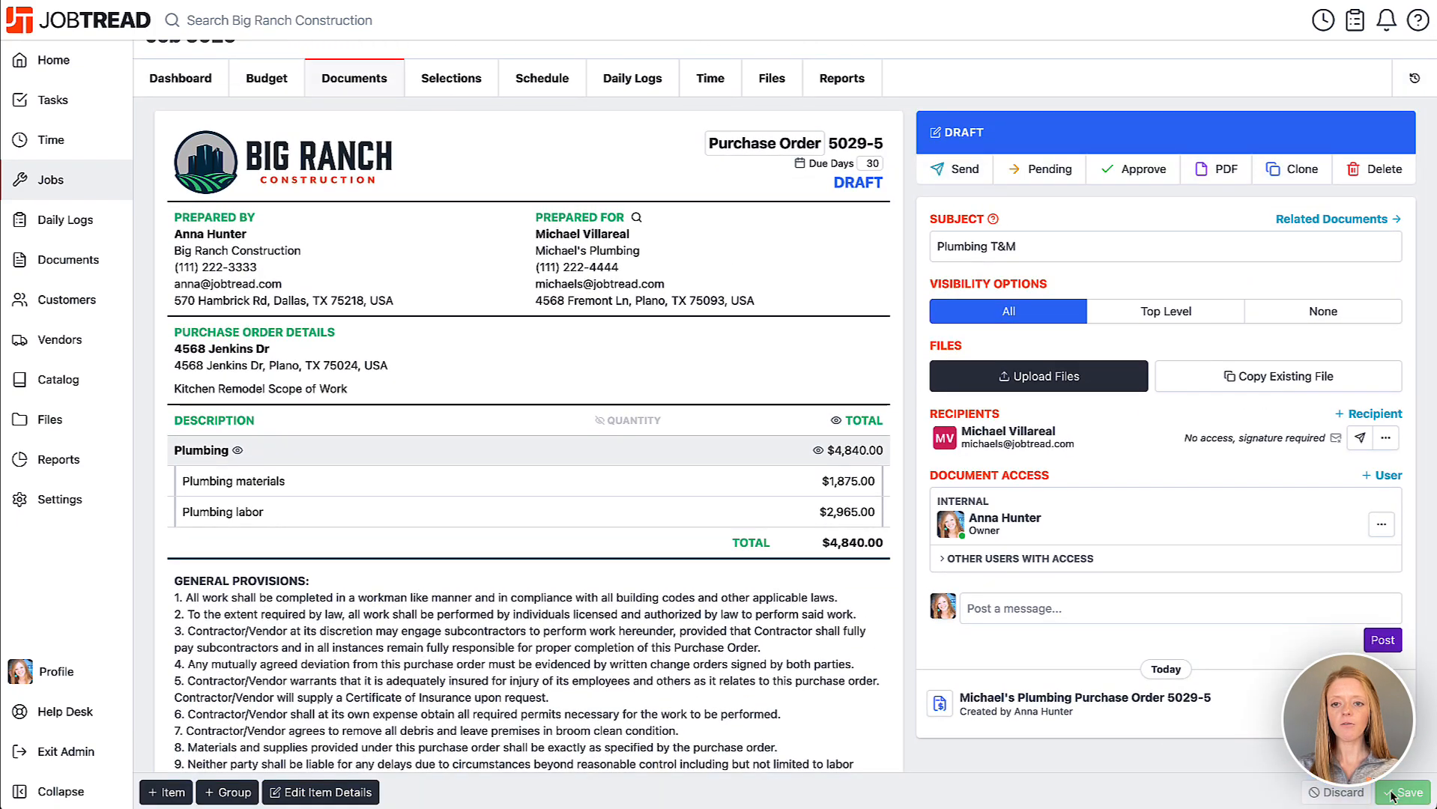
{"action": "left_click", "coordinate": [934, 177]}
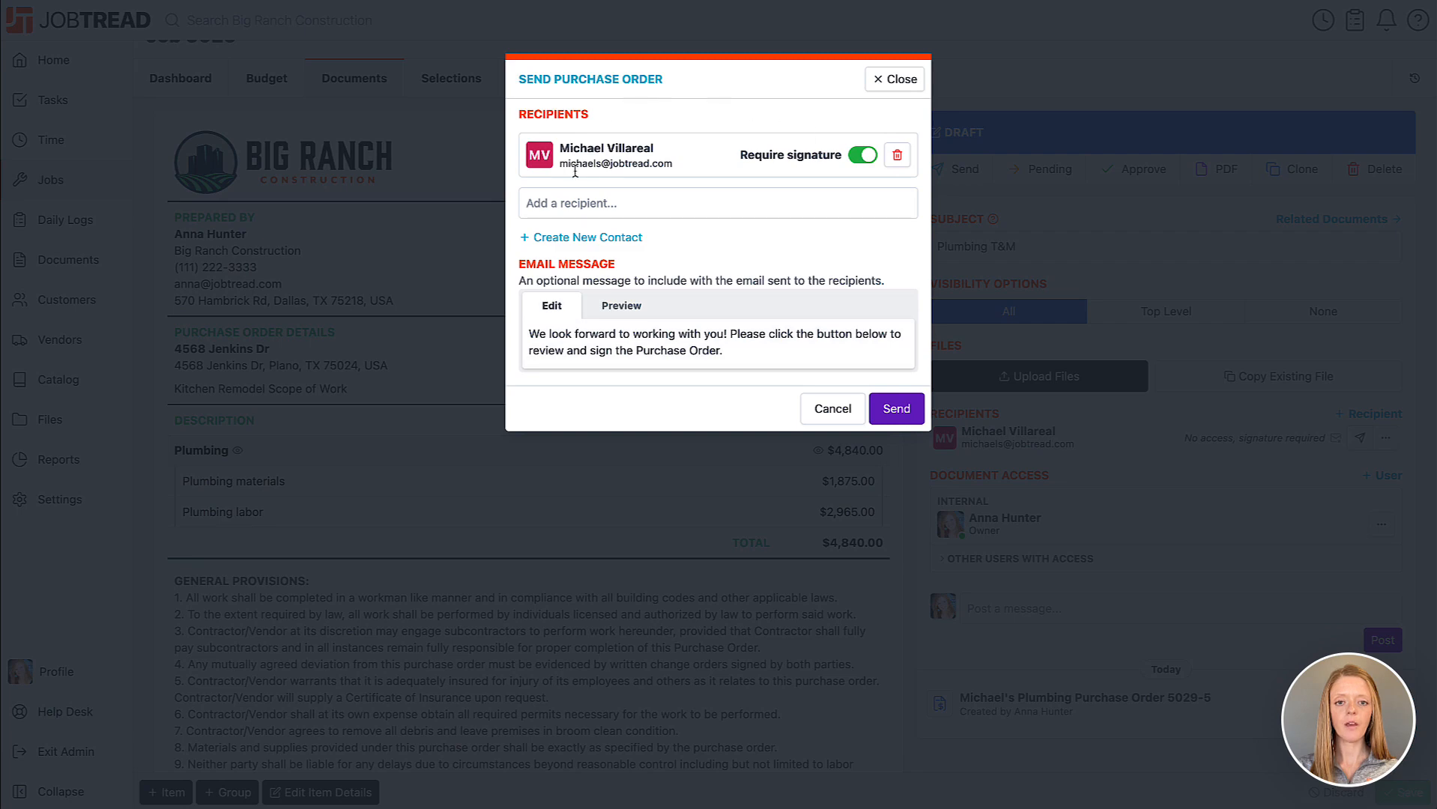
{"action": "left_click", "coordinate": [891, 412]}
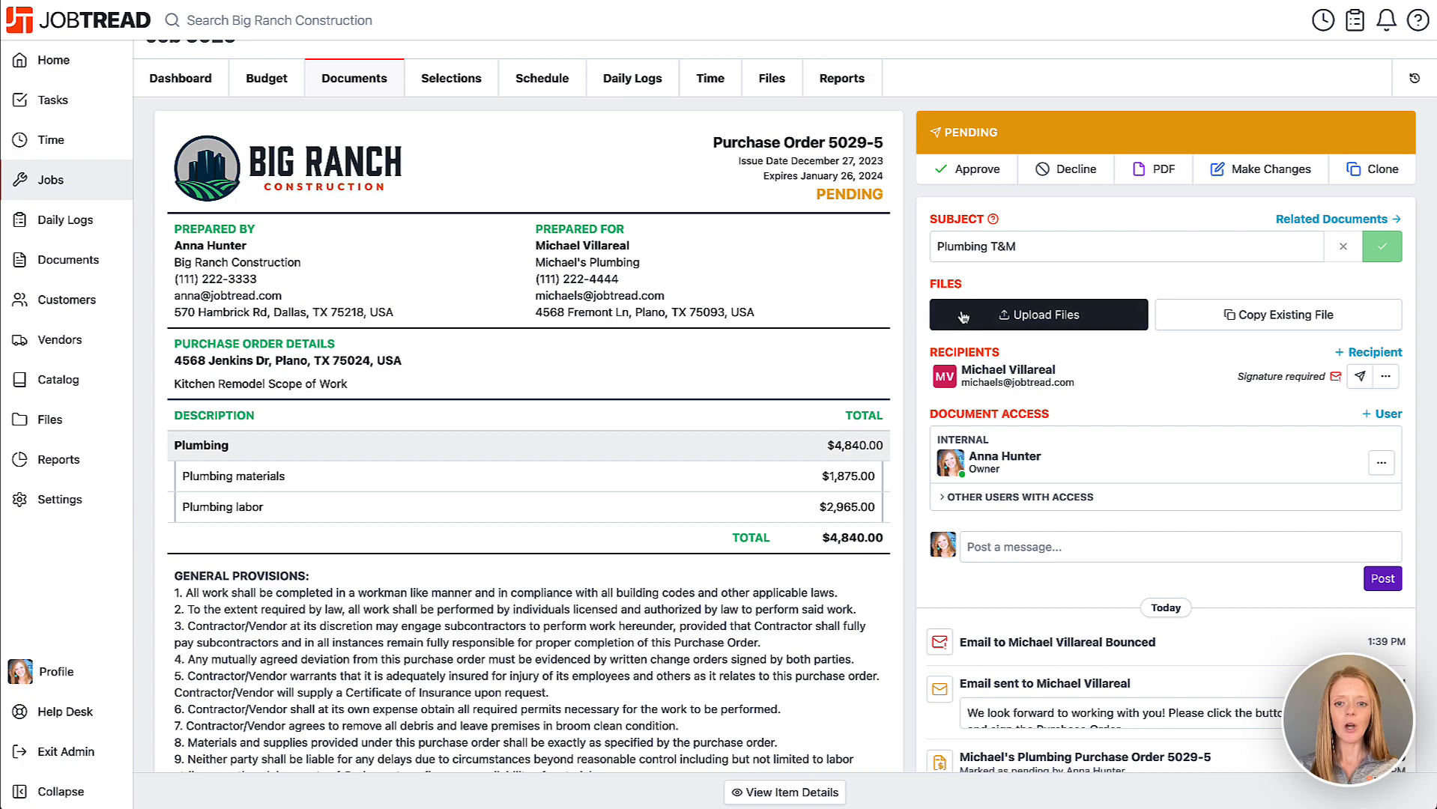
Step: Draw the vendor's signature in the acceptance section of the plumbing purchase order and submit it
{"action": "scroll", "coordinate": [937, 338], "scroll_direction": "down", "scroll_amount": 5}
{"action": "left_click_drag", "start_coordinate": [271, 588], "coordinate": [523, 571]}
{"action": "left_click", "coordinate": [772, 715]}
{"action": "scroll", "coordinate": [876, 413], "scroll_direction": "up", "scroll_amount": 4}
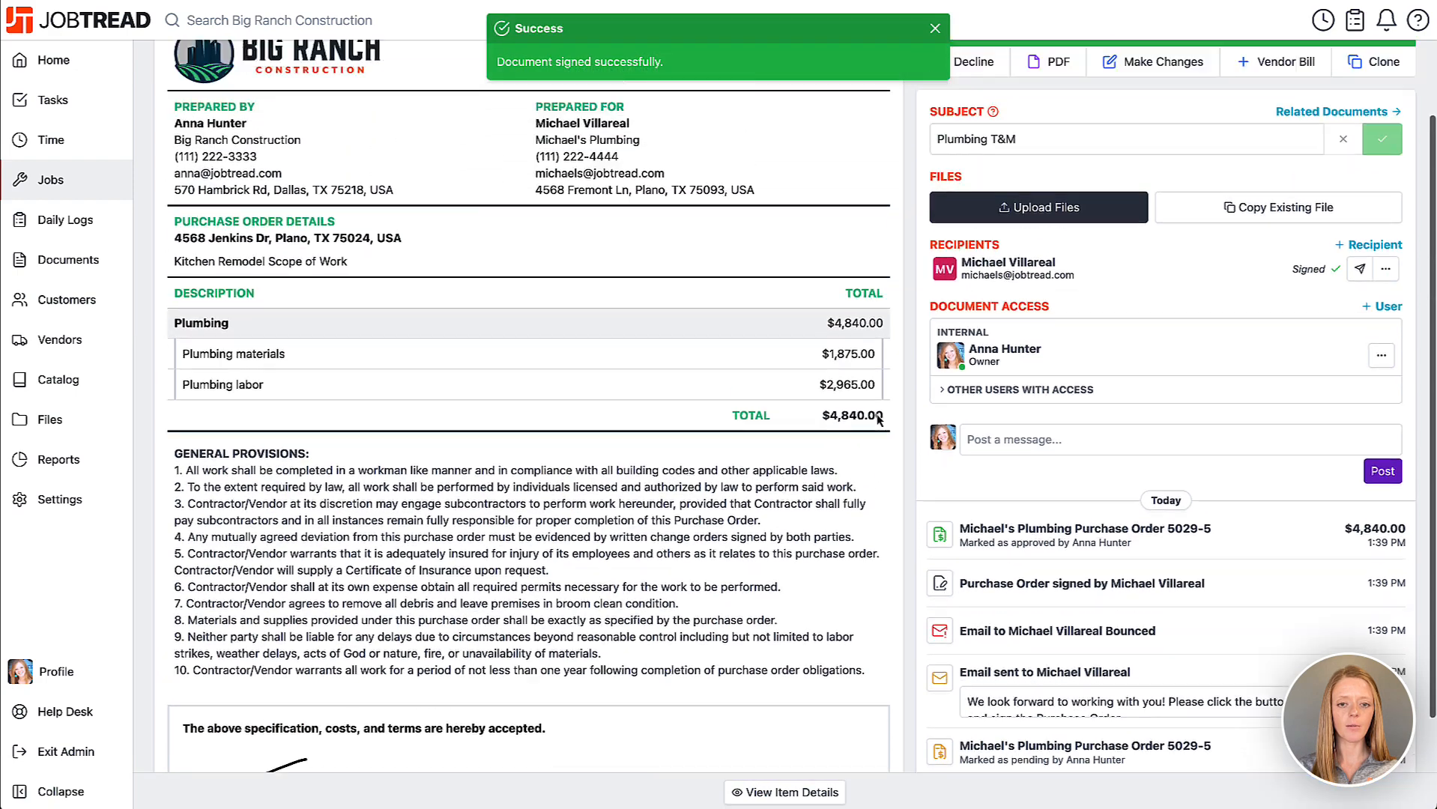
Step: Check the committed costs of the Plumbing items in the costing columns of the job budget
{"action": "left_click", "coordinate": [279, 133]}
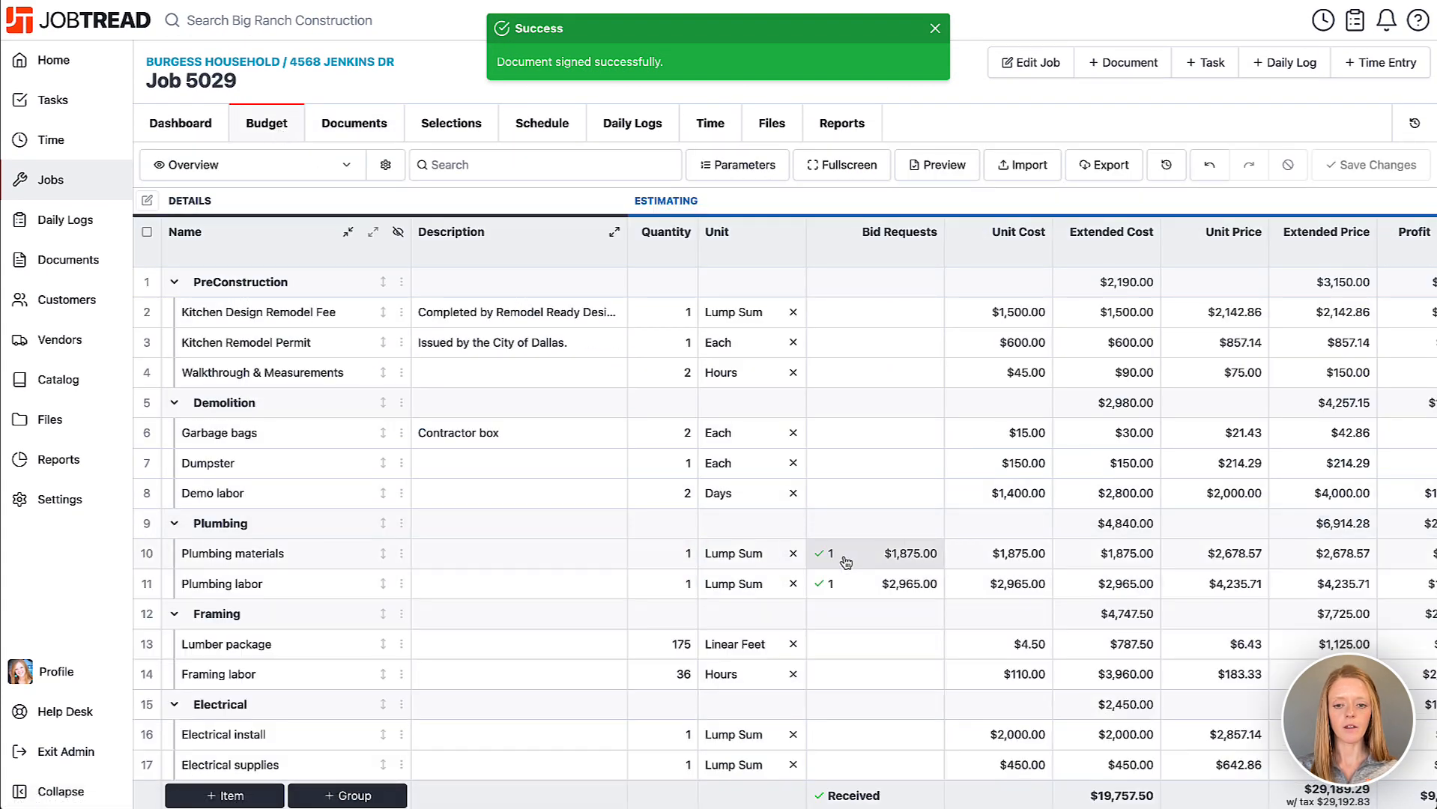
{"action": "scroll", "coordinate": [854, 562], "scroll_direction": "right", "scroll_amount": 5}
{"action": "scroll", "coordinate": [857, 561], "scroll_direction": "right", "scroll_amount": 8}
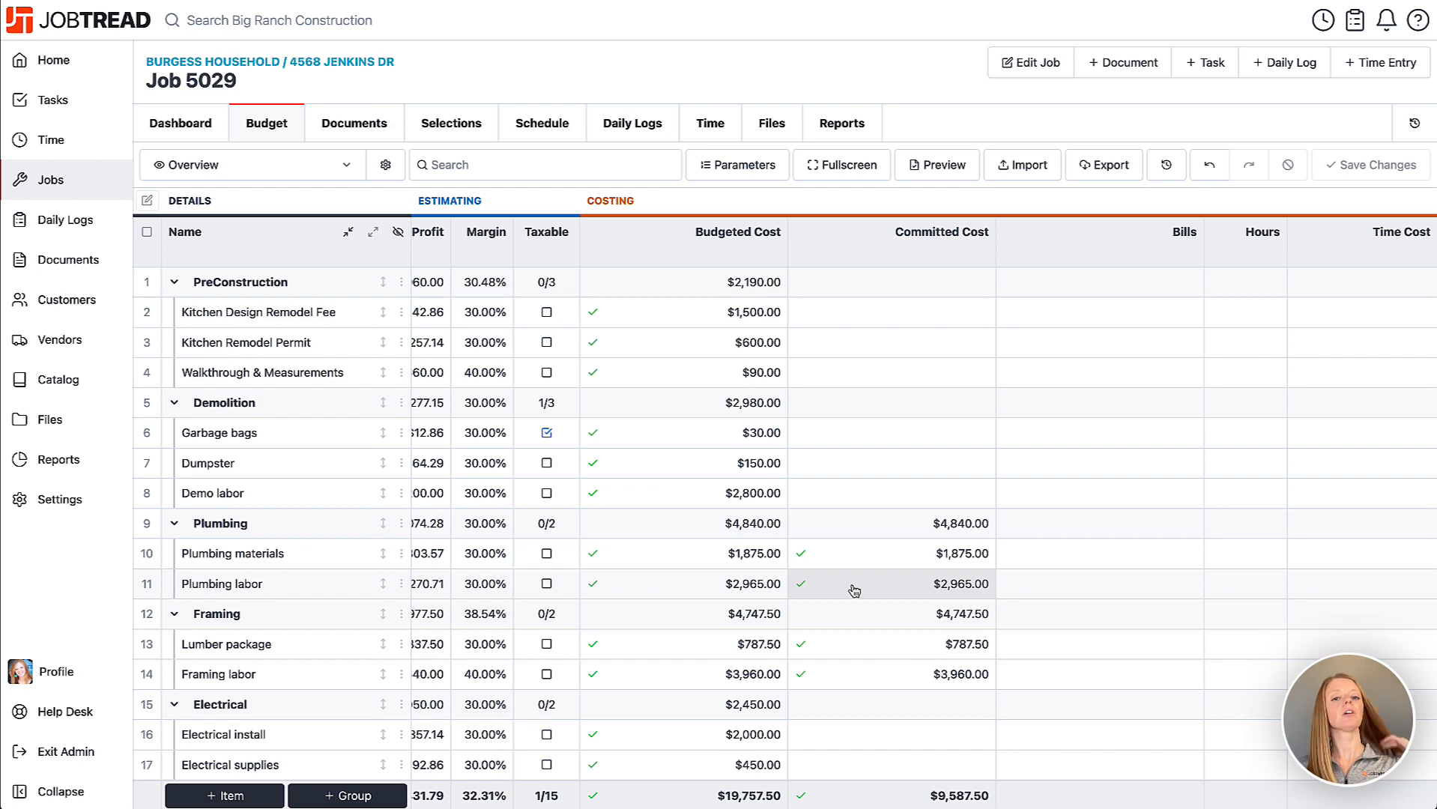
{"action": "scroll", "coordinate": [854, 591], "scroll_direction": "right", "scroll_amount": 5}
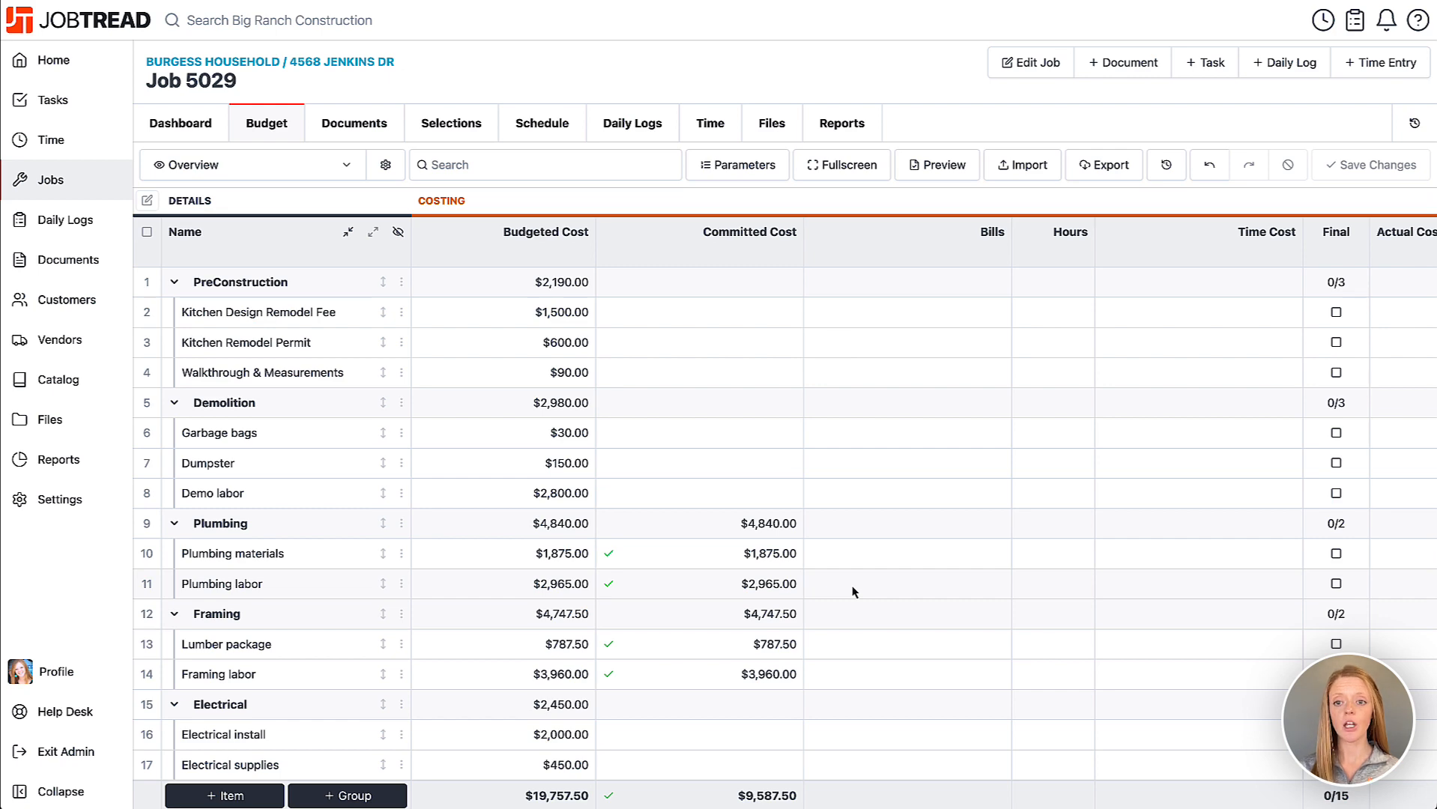
Step: Start a new Expense vendor bill for the job and select Home Depot as the vendor
{"action": "left_click", "coordinate": [1119, 66]}
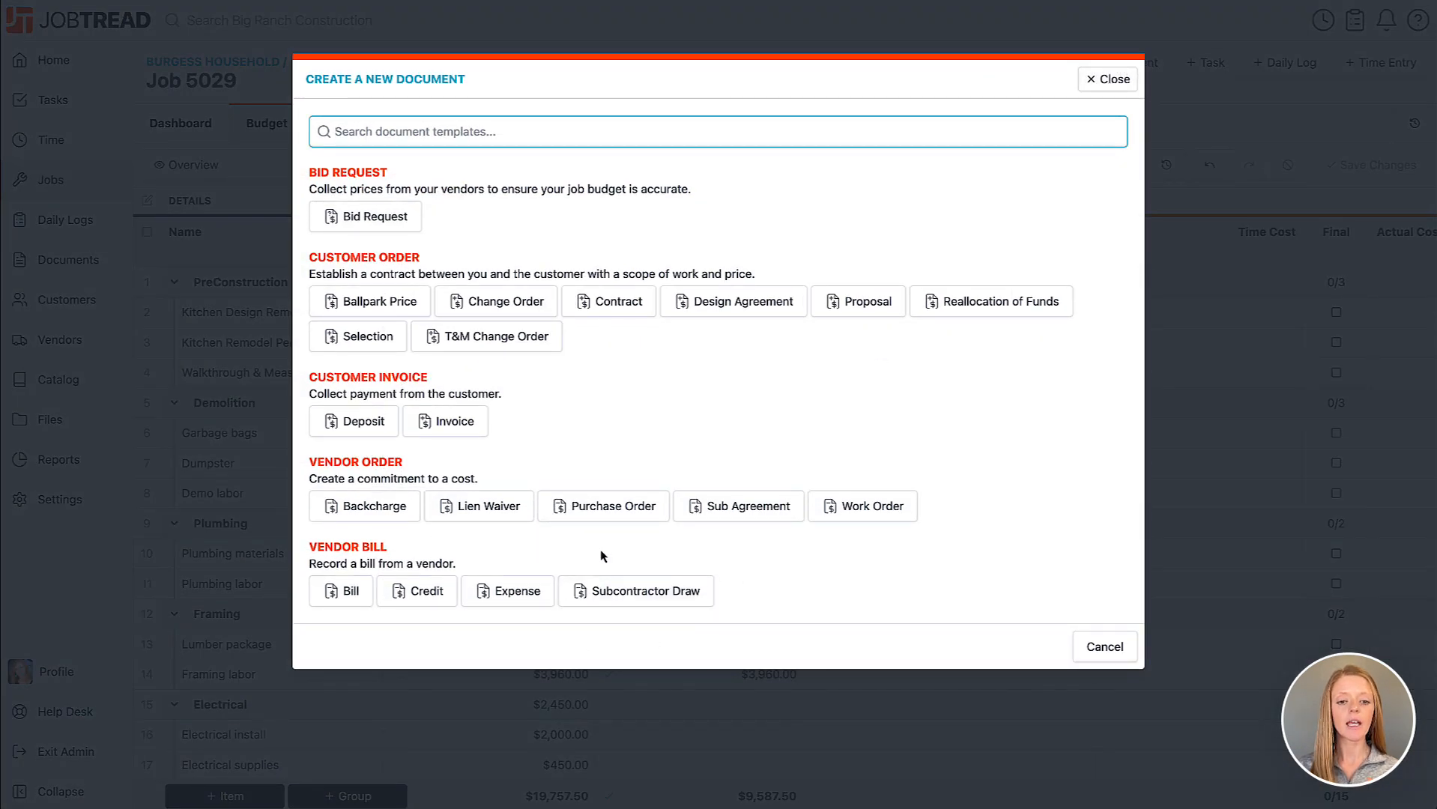
{"action": "left_click", "coordinate": [516, 593]}
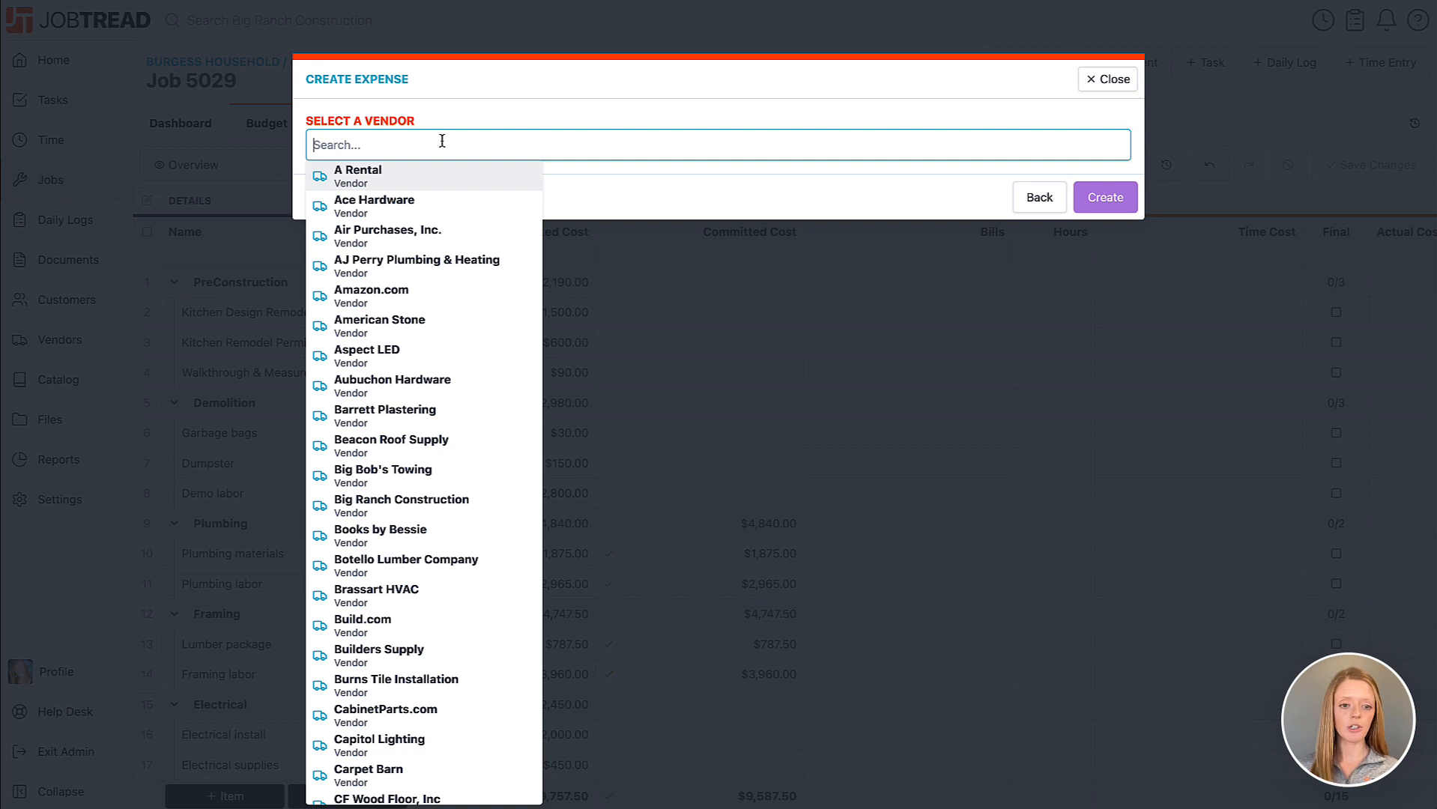
{"action": "type", "text": "home"}
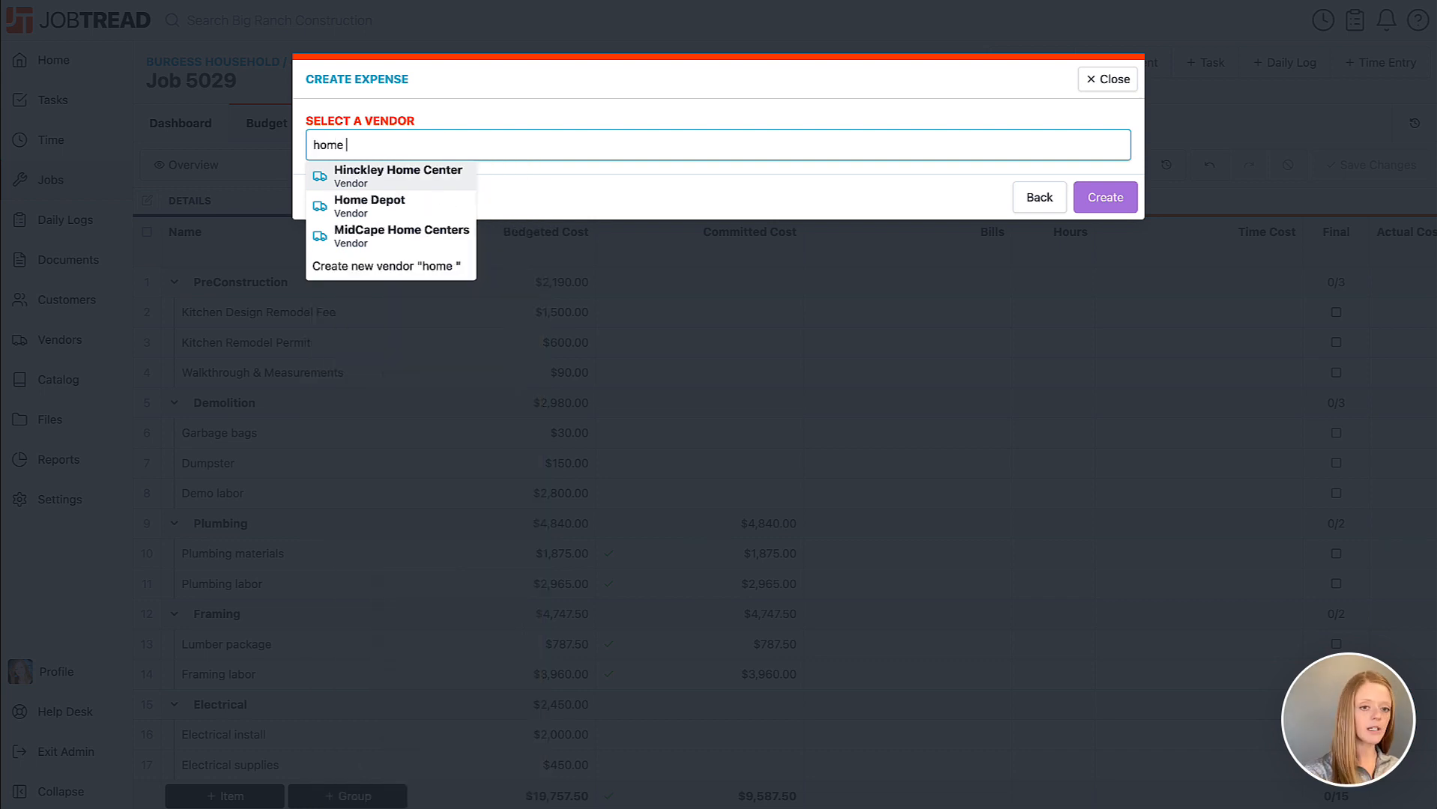
{"action": "left_click", "coordinate": [387, 213]}
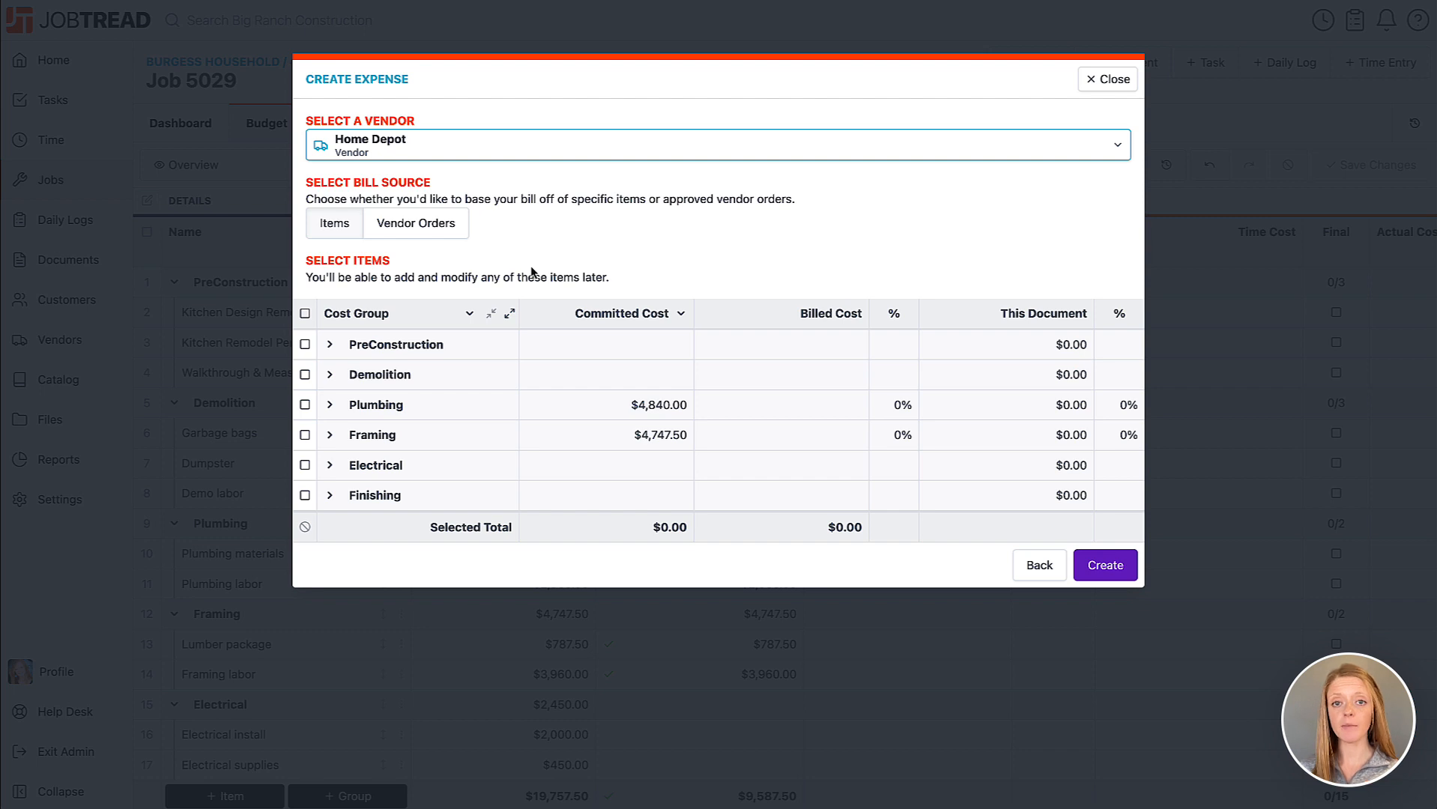
Step: Expand all cost groups in the expense's item list and show Approved Cost for comparison
{"action": "left_click", "coordinate": [511, 316]}
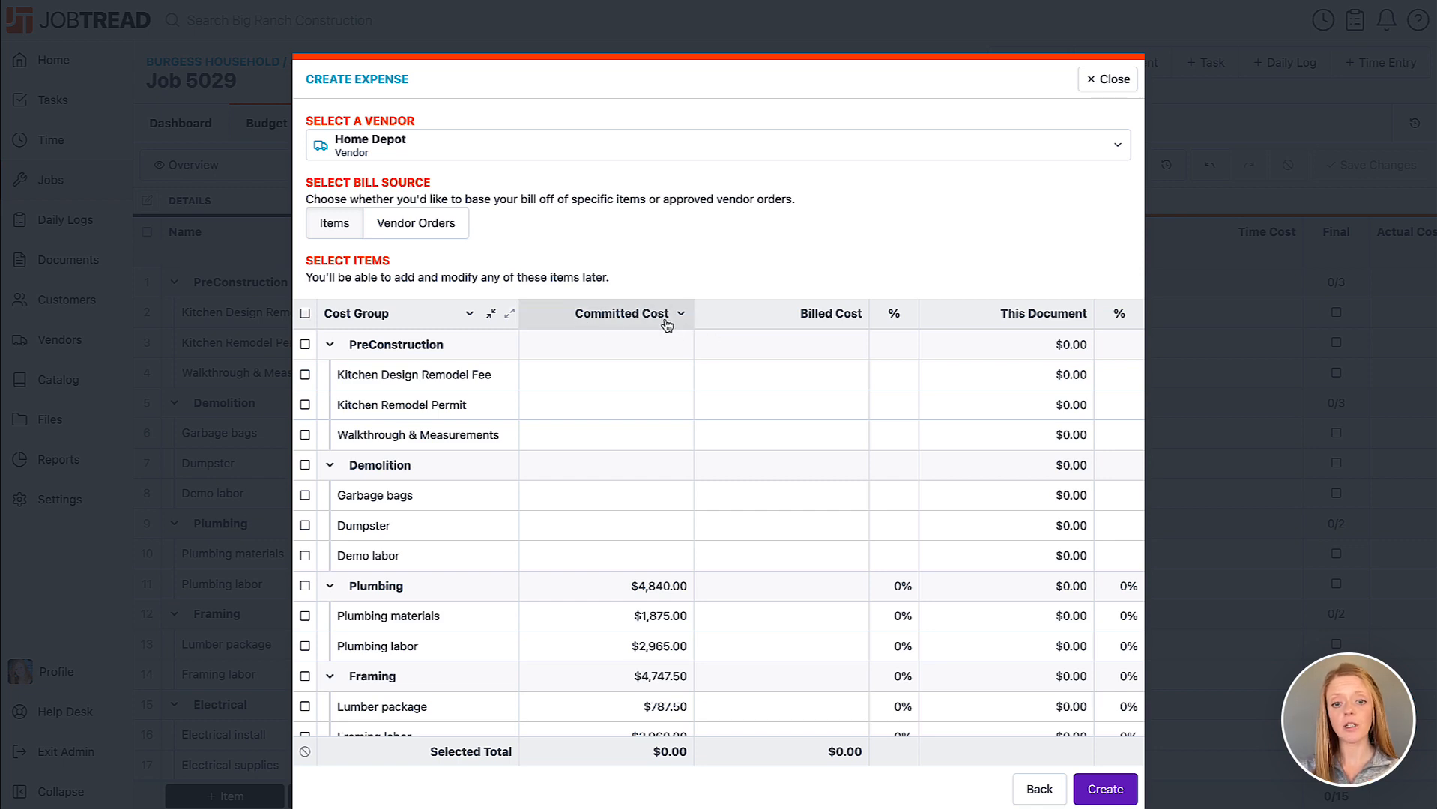
{"action": "left_click", "coordinate": [613, 322]}
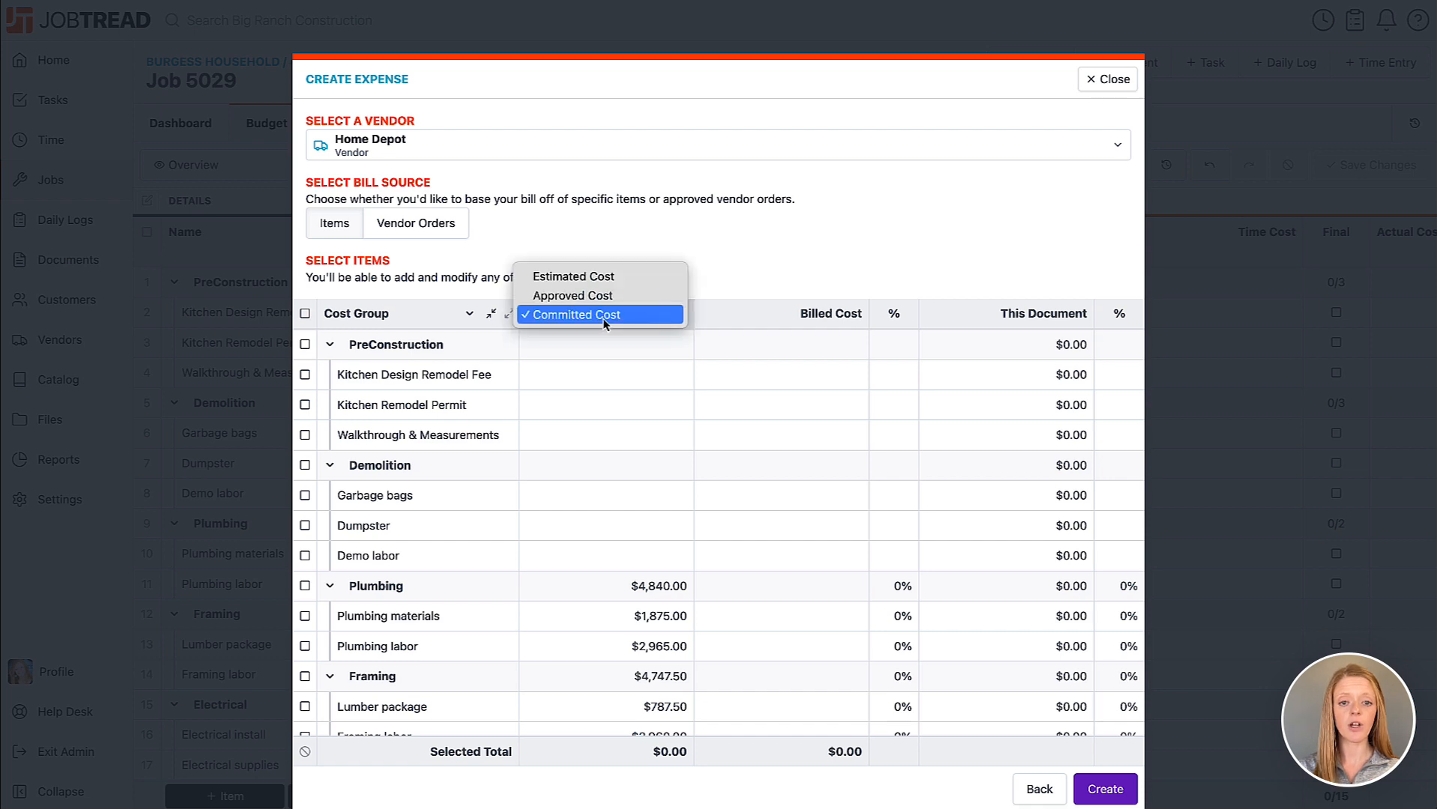
{"action": "left_click", "coordinate": [606, 298]}
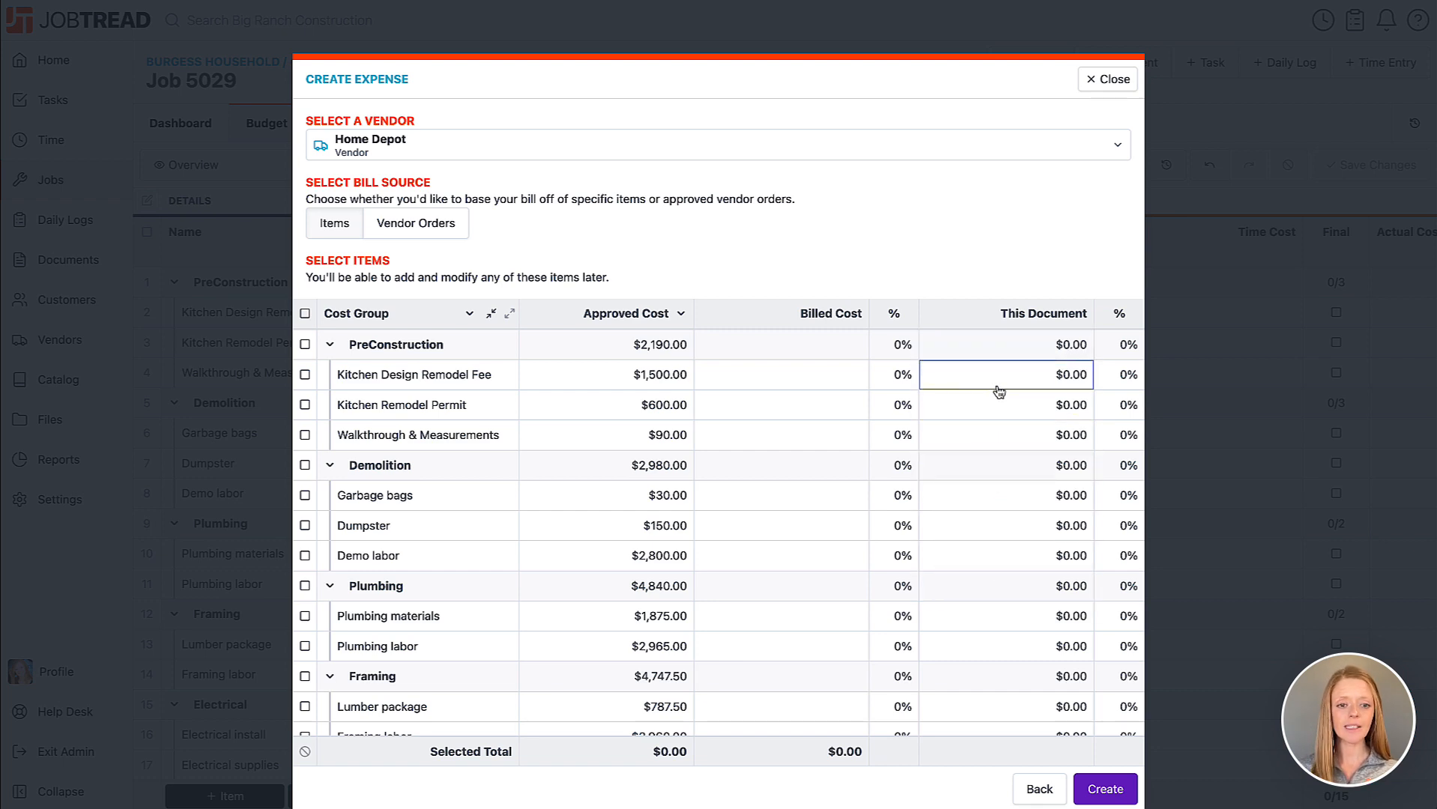
Step: Set this expense's amounts to $45 for Garbage bags, $275 for Electrical supplies and $75.80 for Cleaning materials
{"action": "left_click", "coordinate": [1034, 496]}
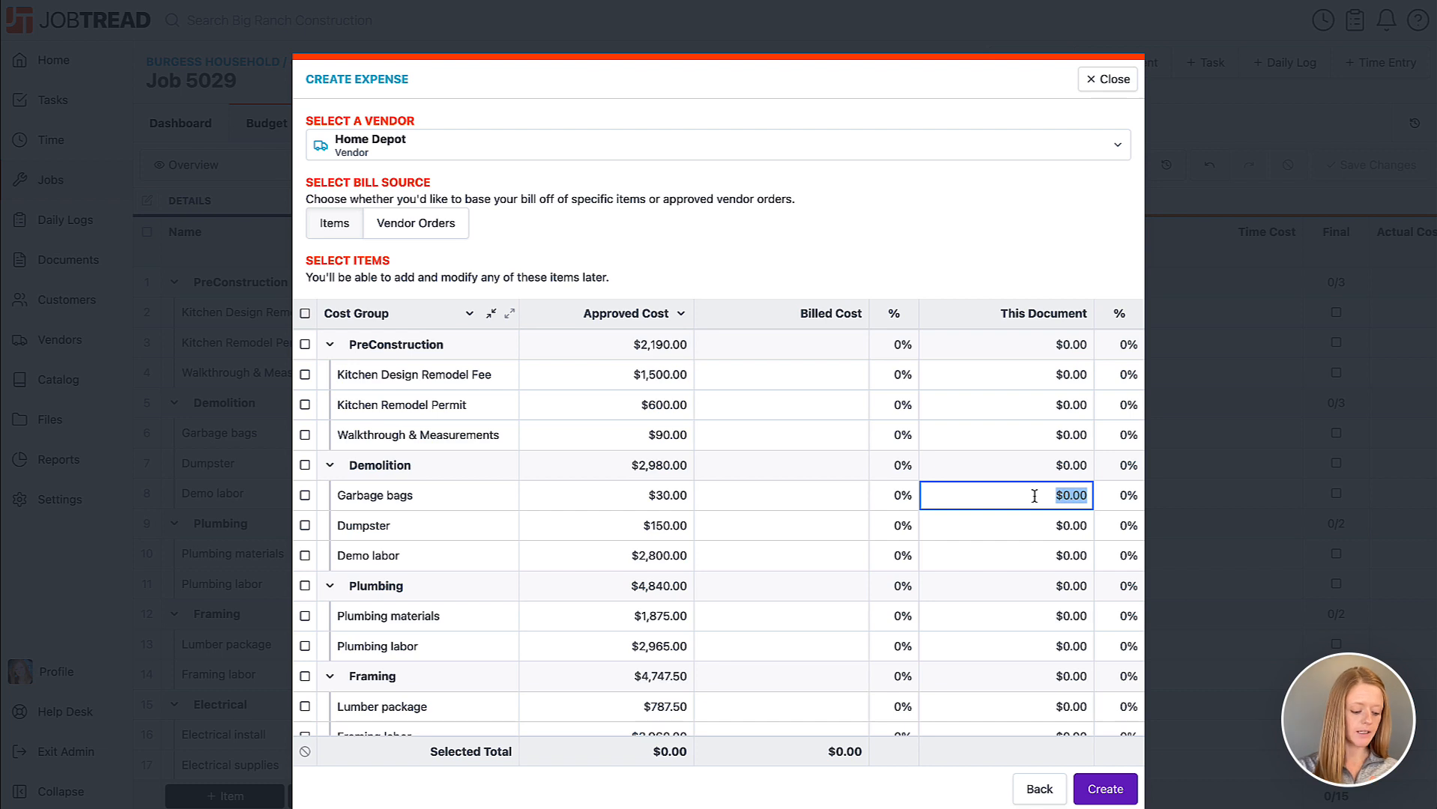
{"action": "type", "text": "45"}
{"action": "left_click", "coordinate": [998, 234]}
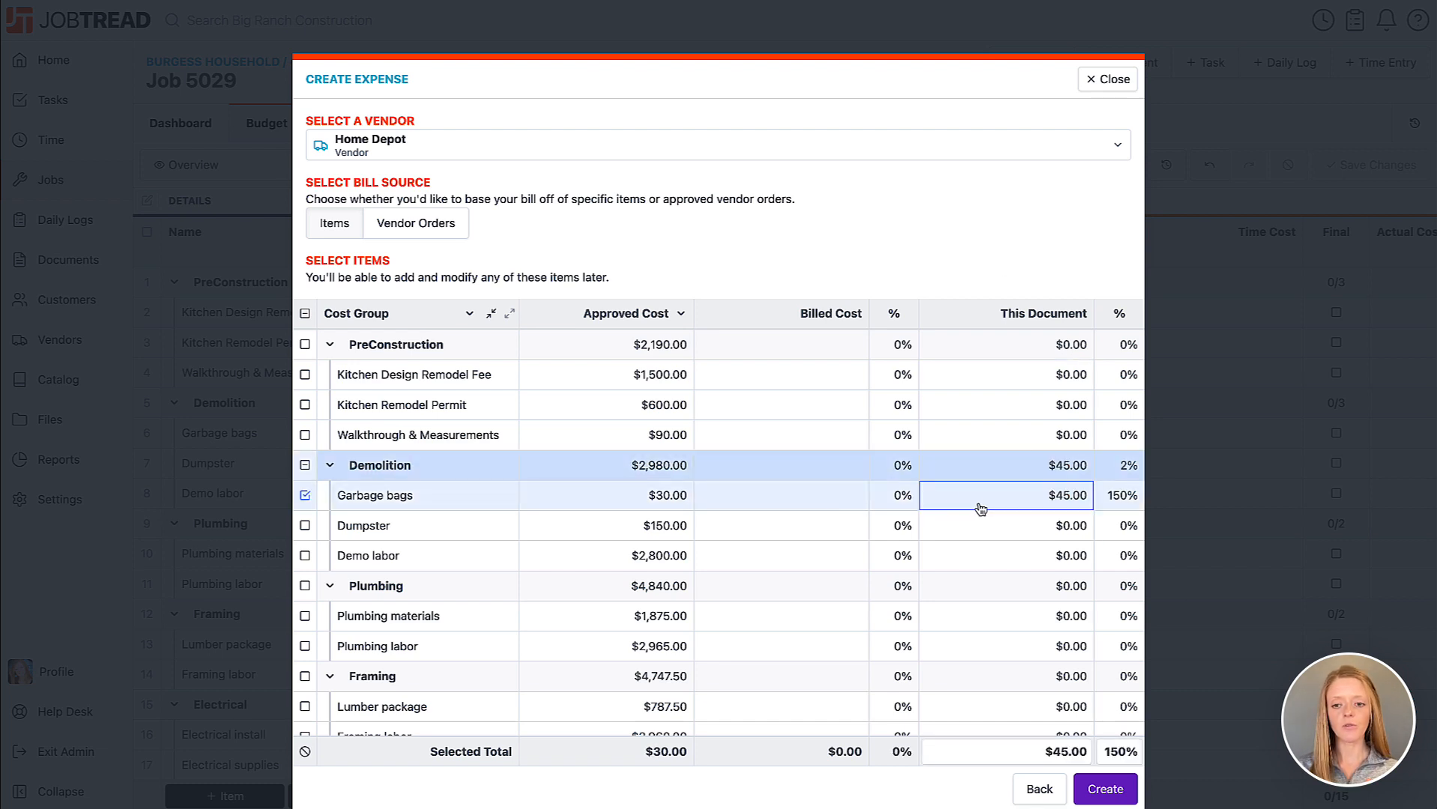
{"action": "scroll", "coordinate": [1021, 540], "scroll_direction": "down", "scroll_amount": 1}
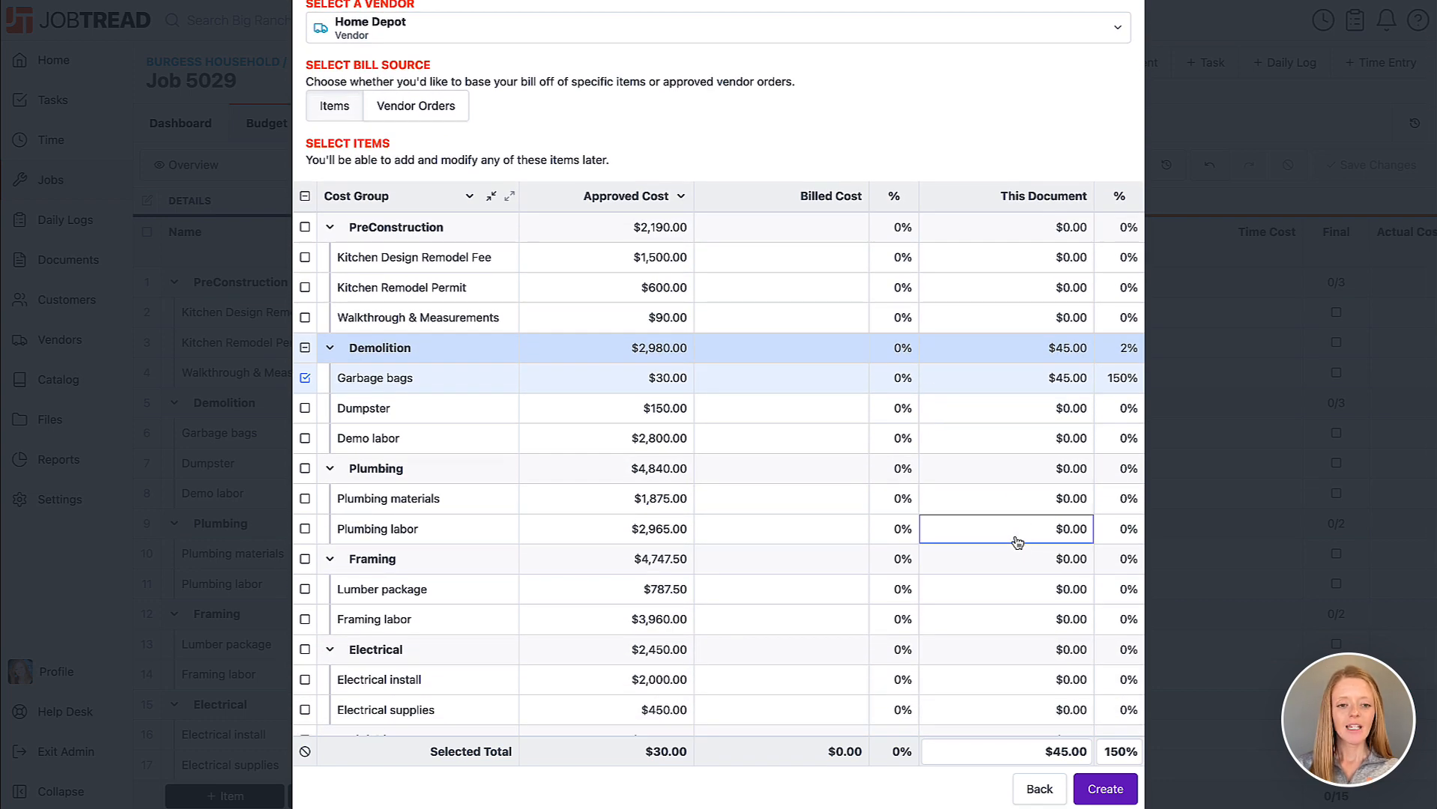
{"action": "scroll", "coordinate": [1017, 541], "scroll_direction": "down", "scroll_amount": 1}
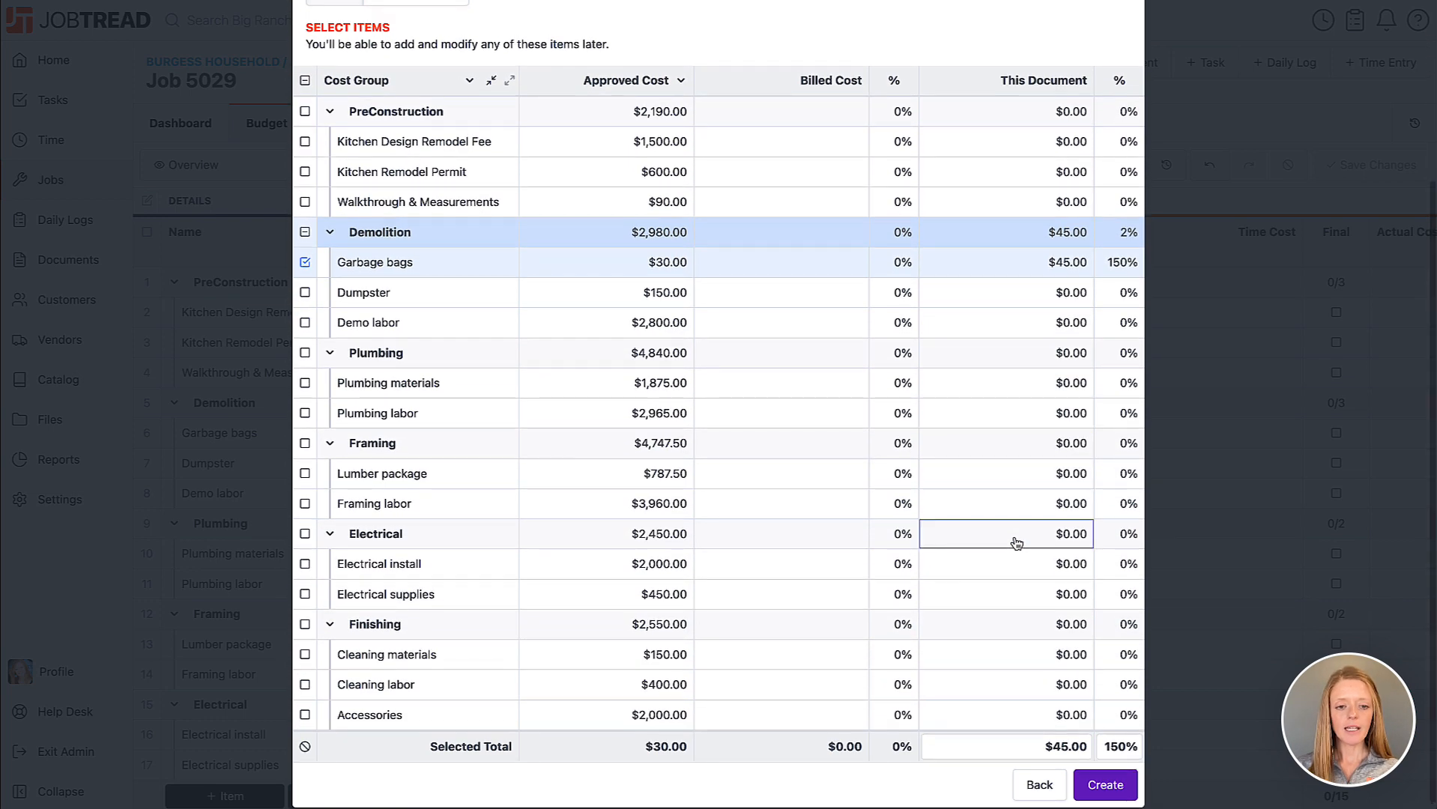
{"action": "left_click", "coordinate": [1004, 601]}
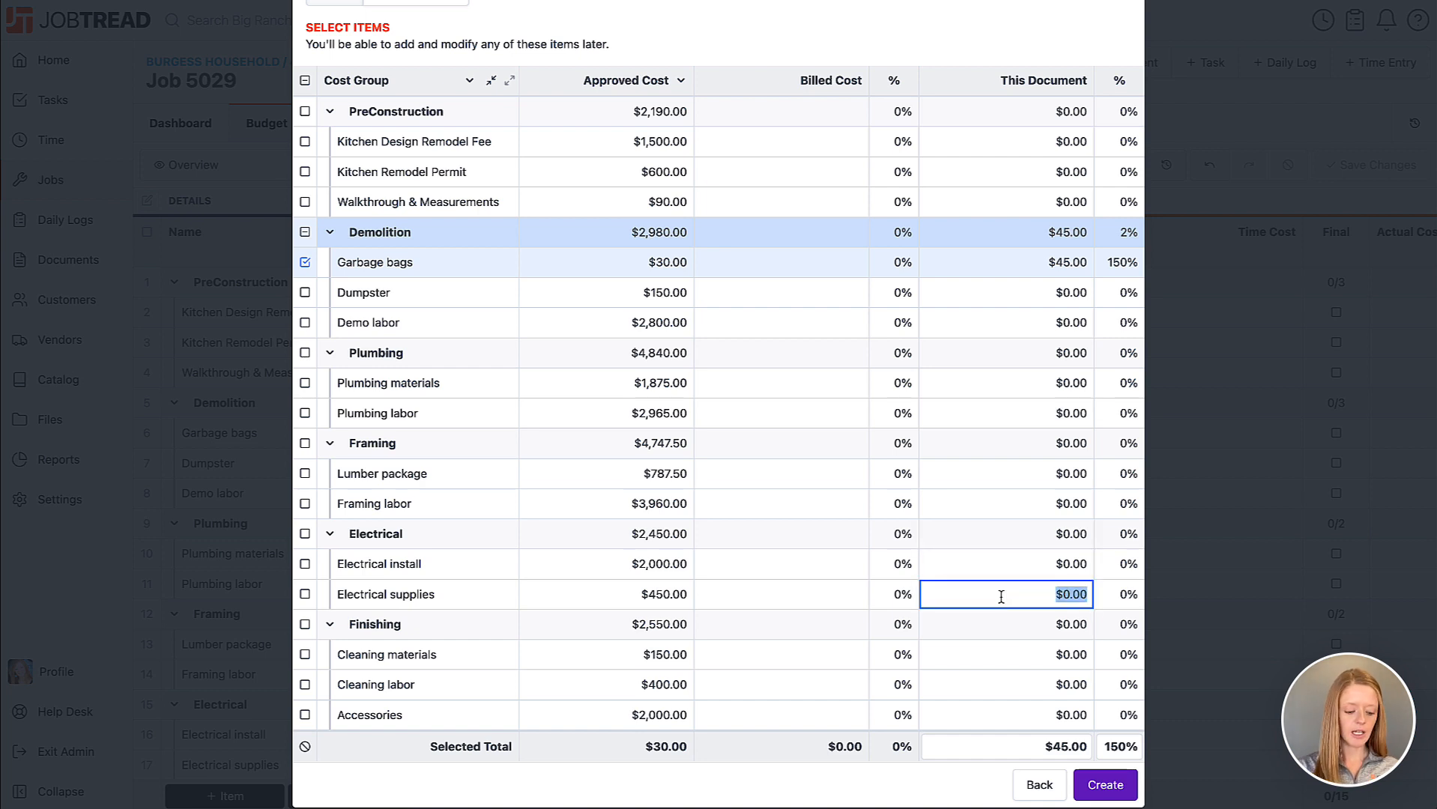
{"action": "type", "text": "275"}
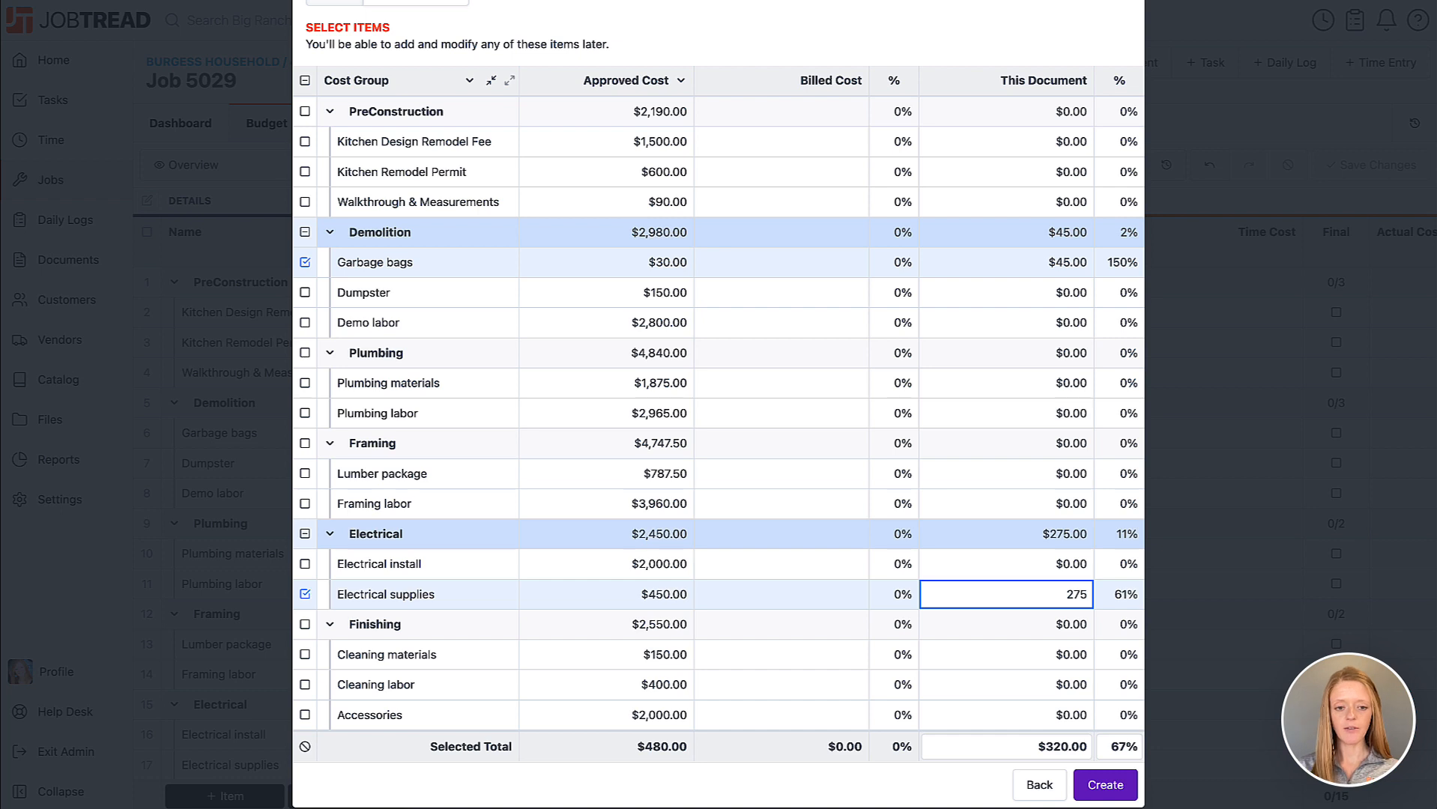
{"action": "left_click", "coordinate": [1002, 650]}
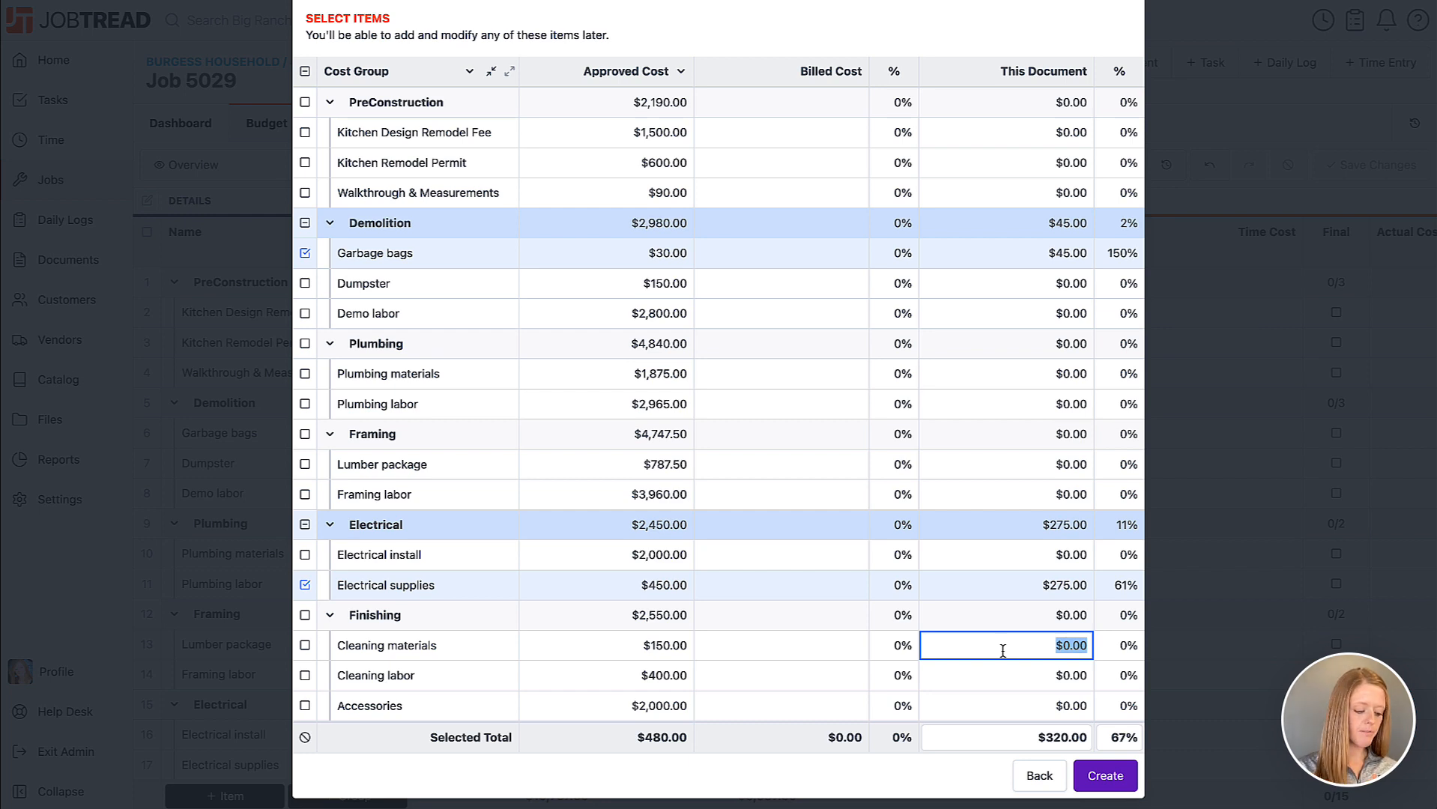
{"action": "type", "text": "75"}
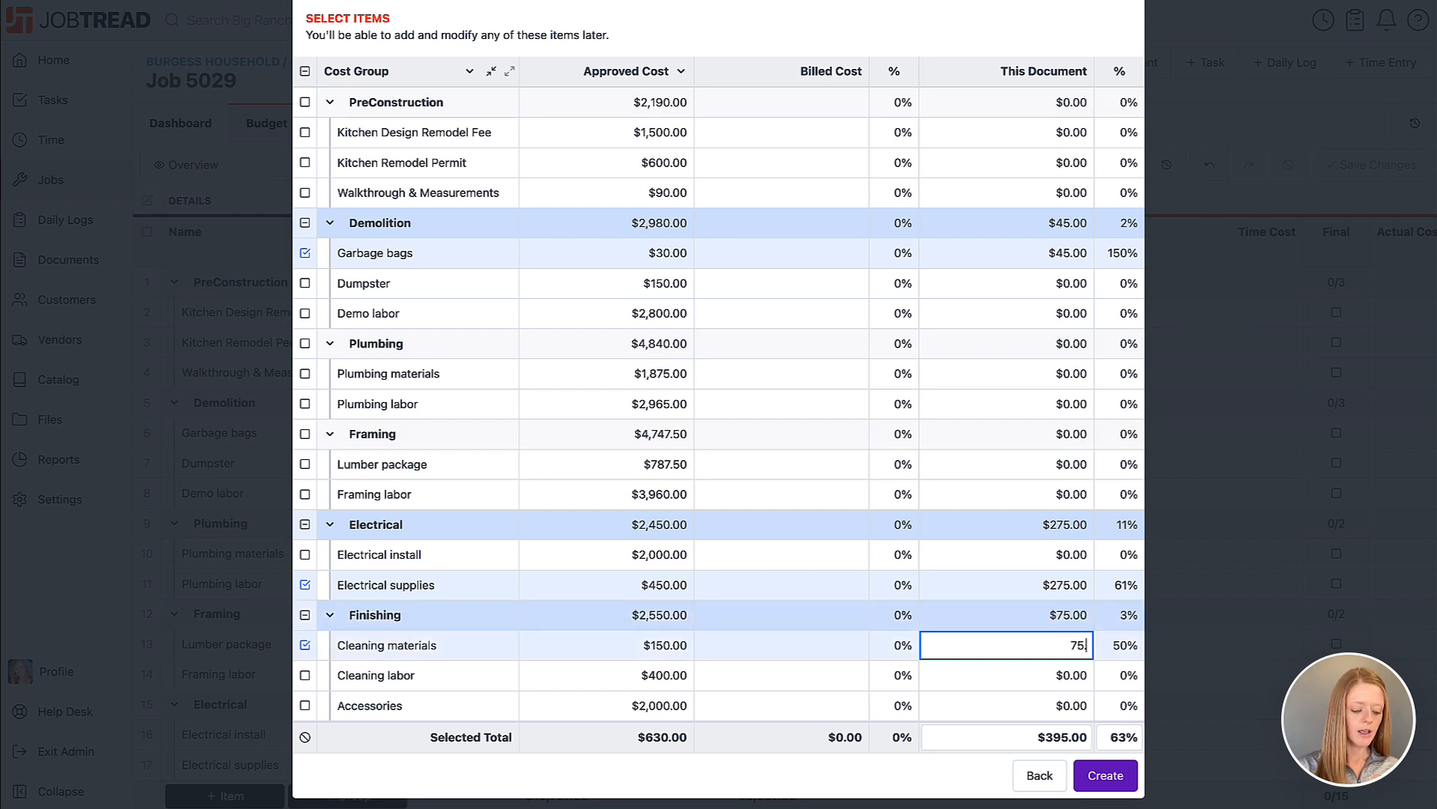
{"action": "type", "text": ".80"}
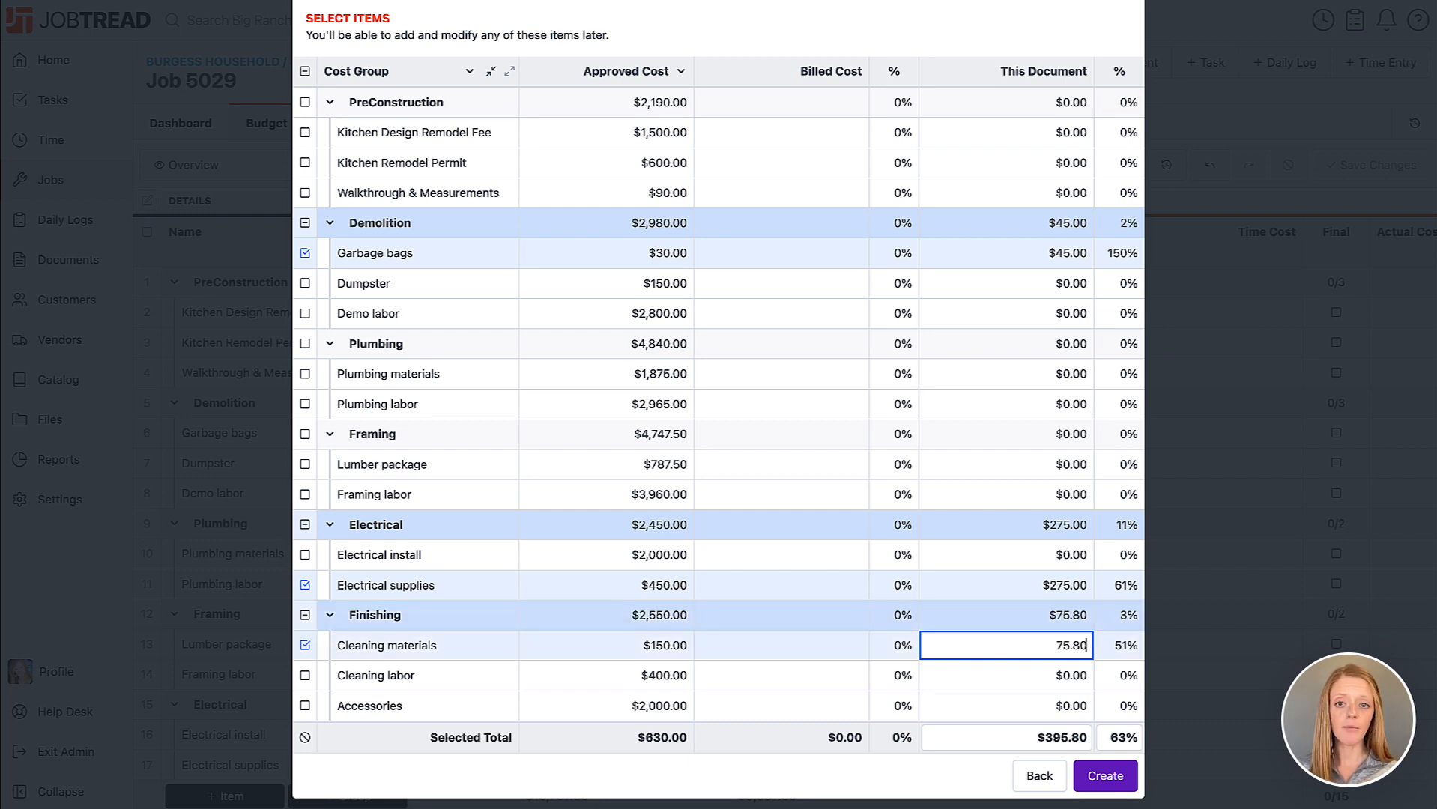
{"action": "left_click", "coordinate": [966, 777]}
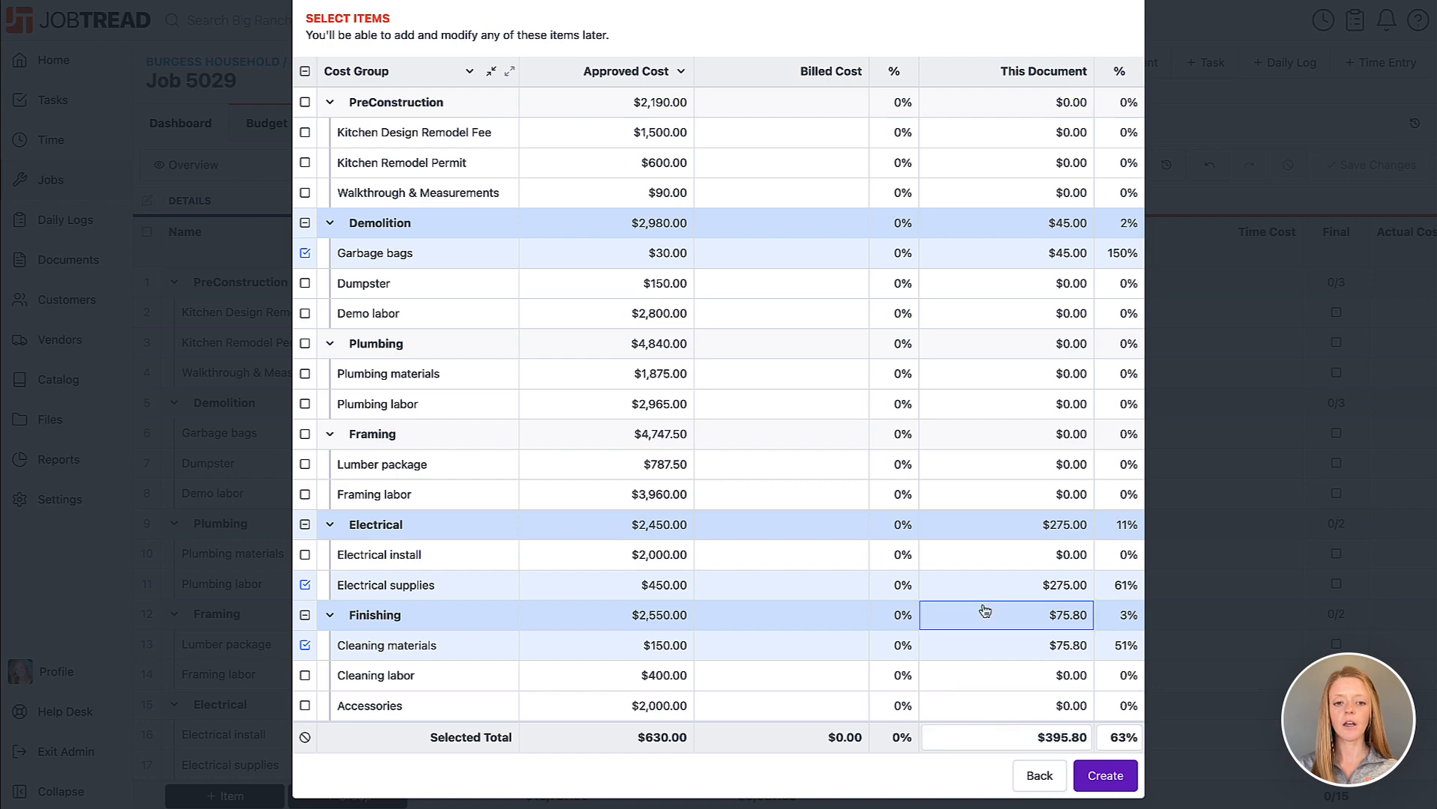
Step: Create the Home Depot expense from the selected items and review the draft document
{"action": "scroll", "coordinate": [986, 610], "scroll_direction": "up", "scroll_amount": 4}
{"action": "scroll", "coordinate": [984, 611], "scroll_direction": "down", "scroll_amount": 3}
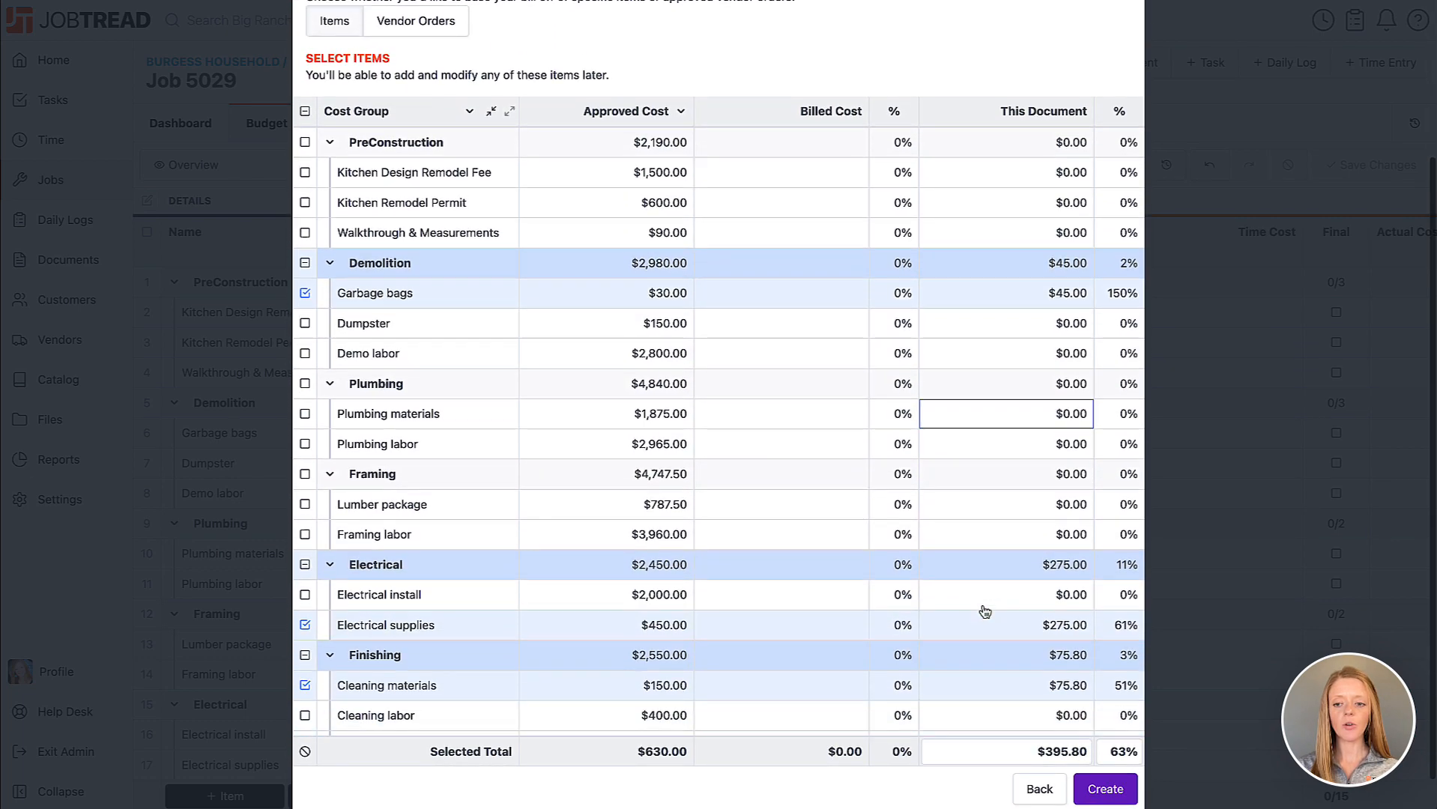
{"action": "left_click", "coordinate": [1106, 789]}
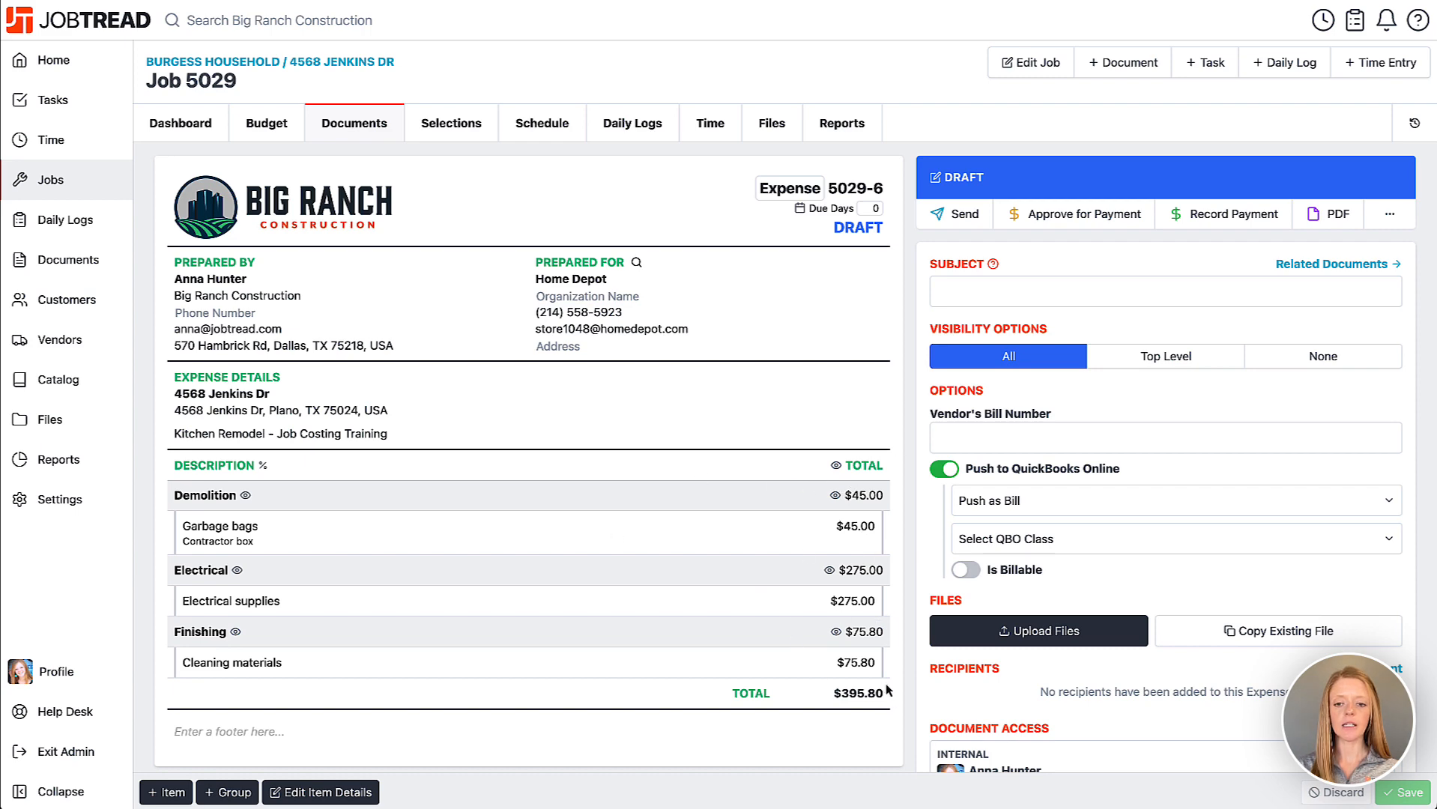
{"action": "scroll", "coordinate": [906, 693], "scroll_direction": "down", "scroll_amount": 3}
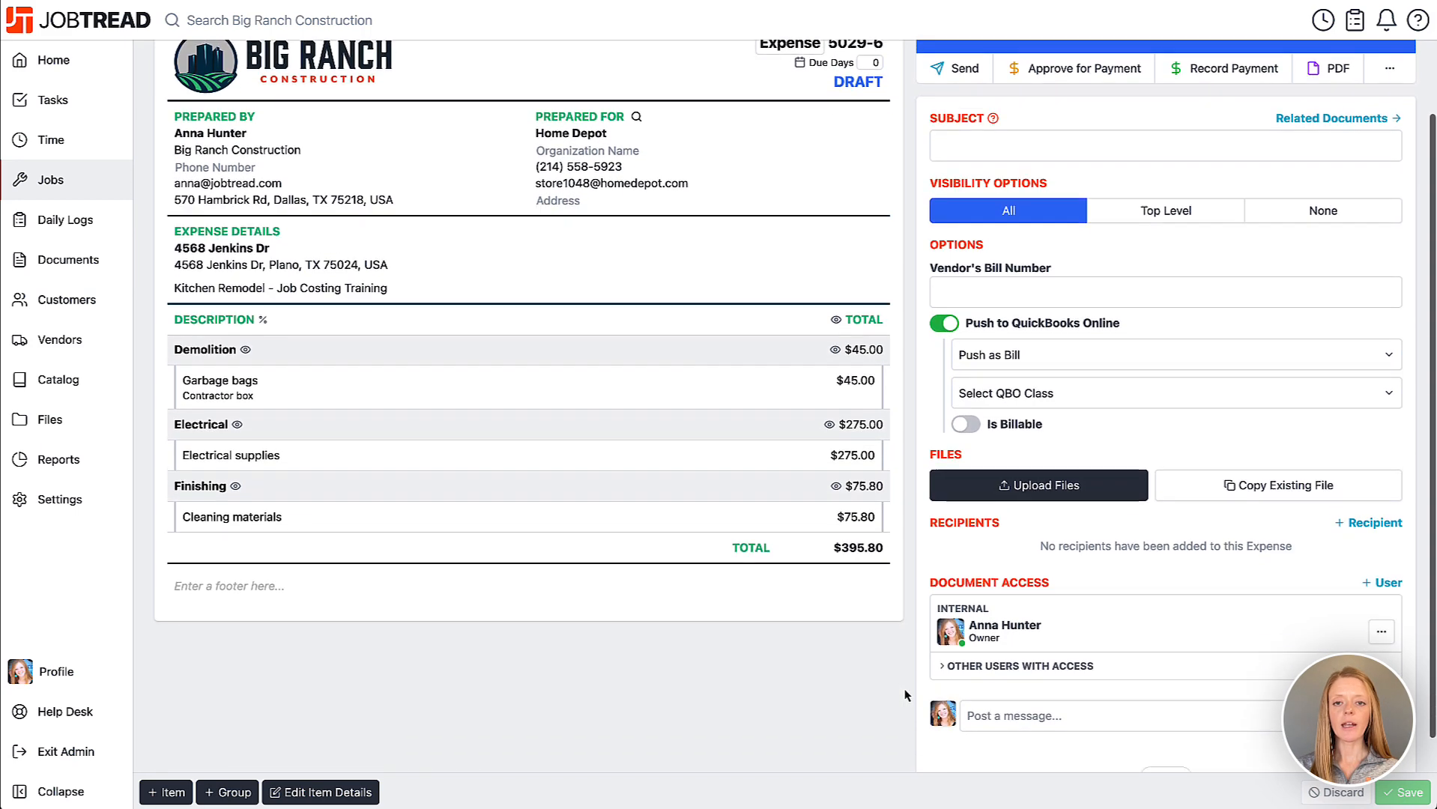
{"action": "scroll", "coordinate": [907, 689], "scroll_direction": "up", "scroll_amount": 3}
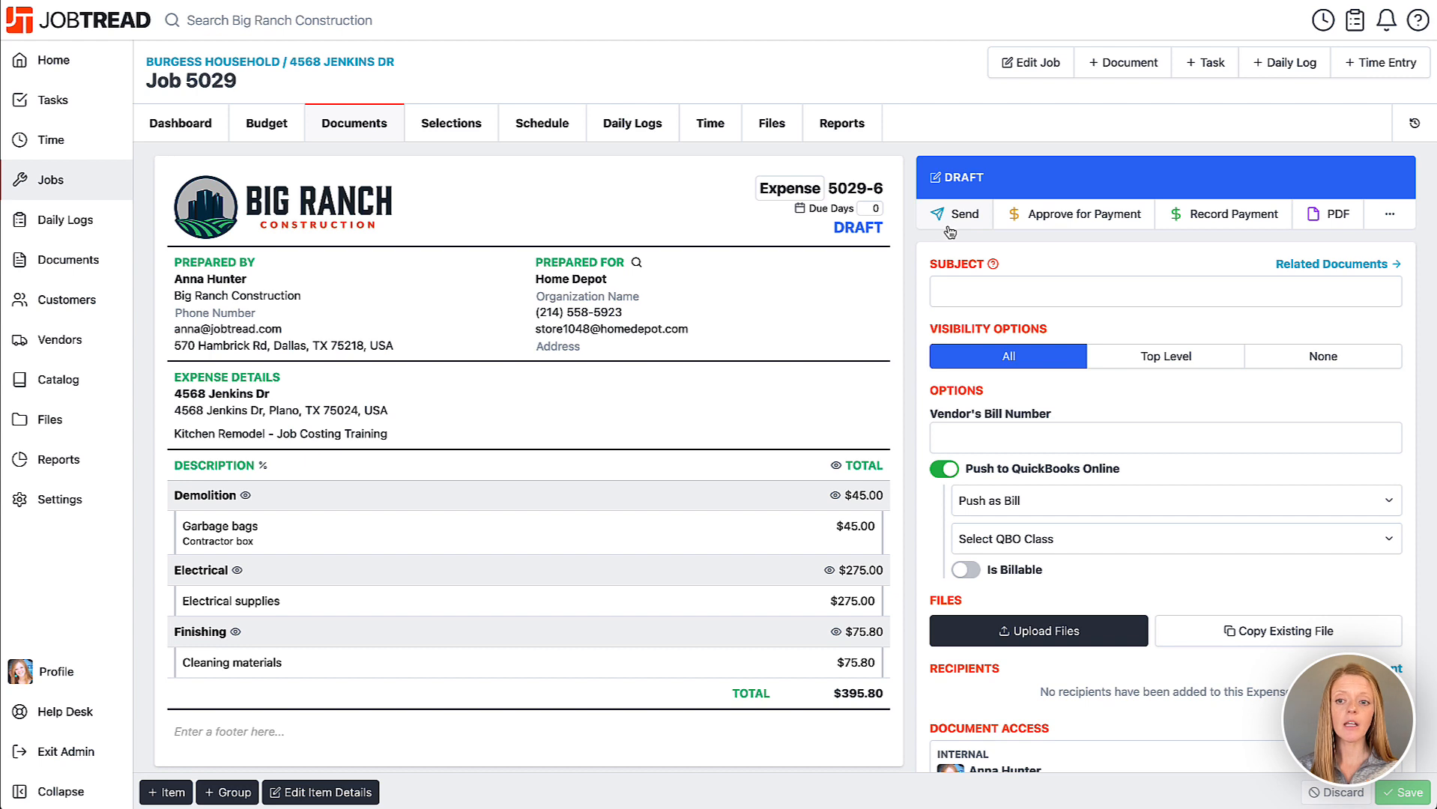
Step: Record a payment of $395.80 on the Home Depot expense by Card with reference 489 and the note "Misc. Materials"
{"action": "left_click", "coordinate": [1203, 225]}
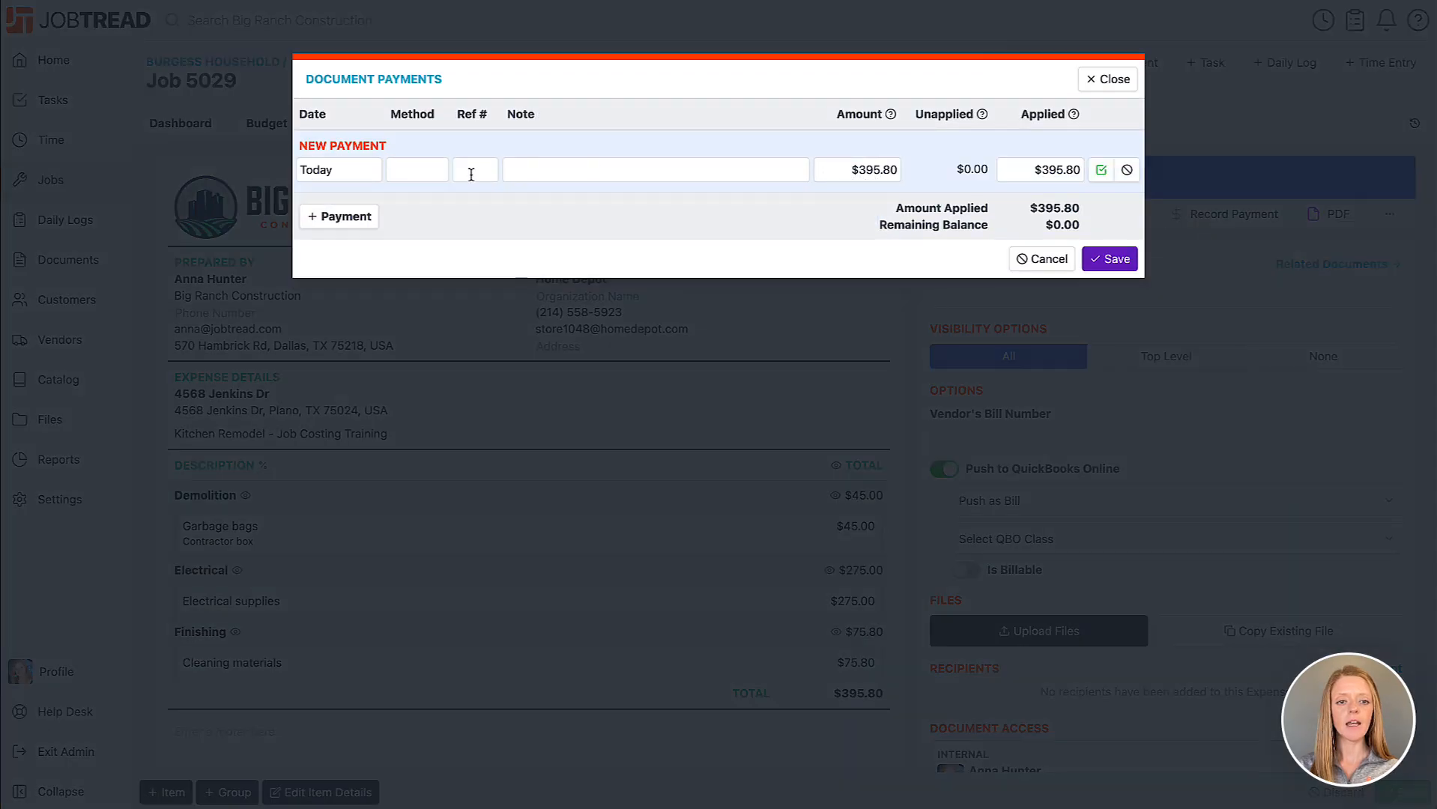
{"action": "left_click", "coordinate": [402, 173]}
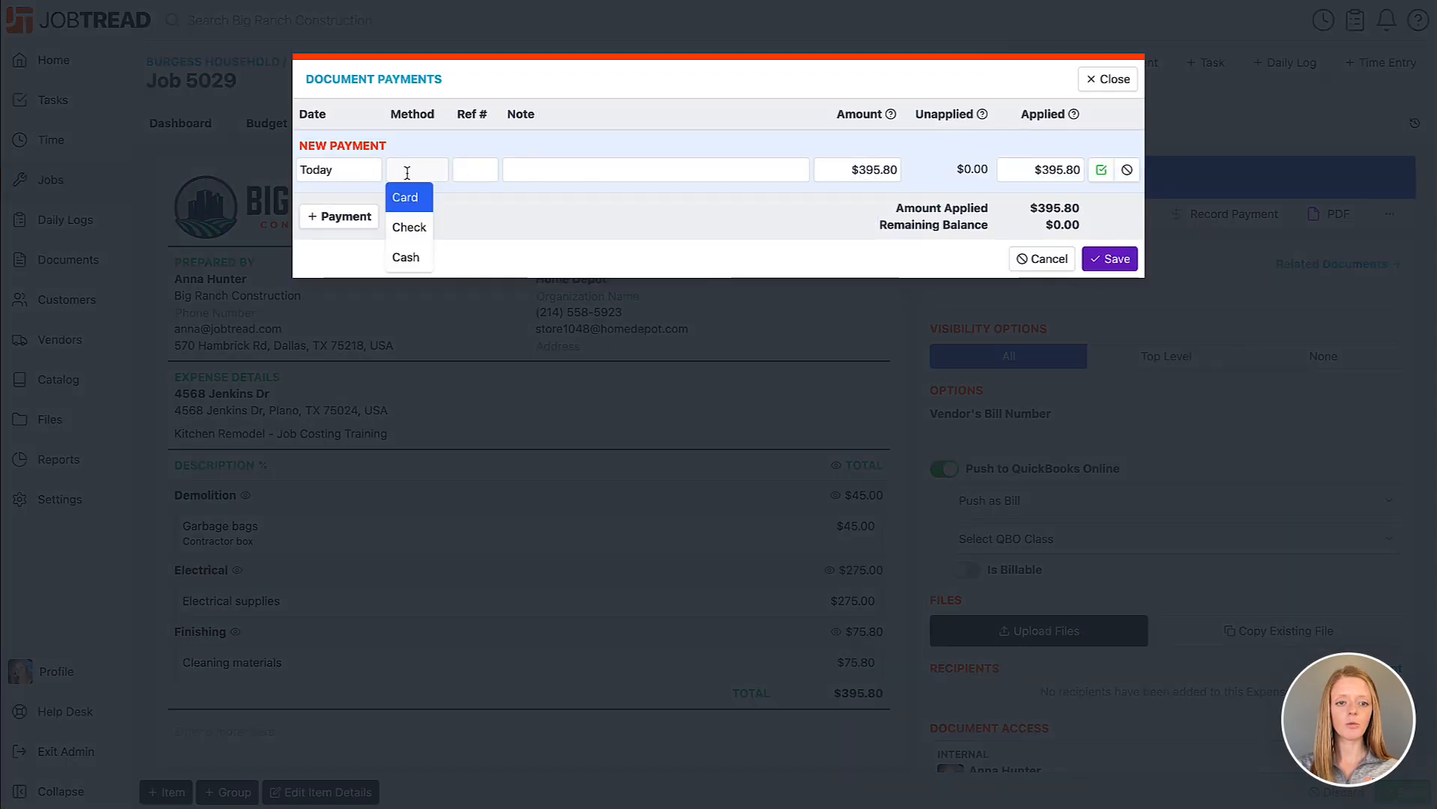
{"action": "left_click", "coordinate": [415, 199]}
{"action": "left_click", "coordinate": [488, 170]}
{"action": "type", "text": "489"}
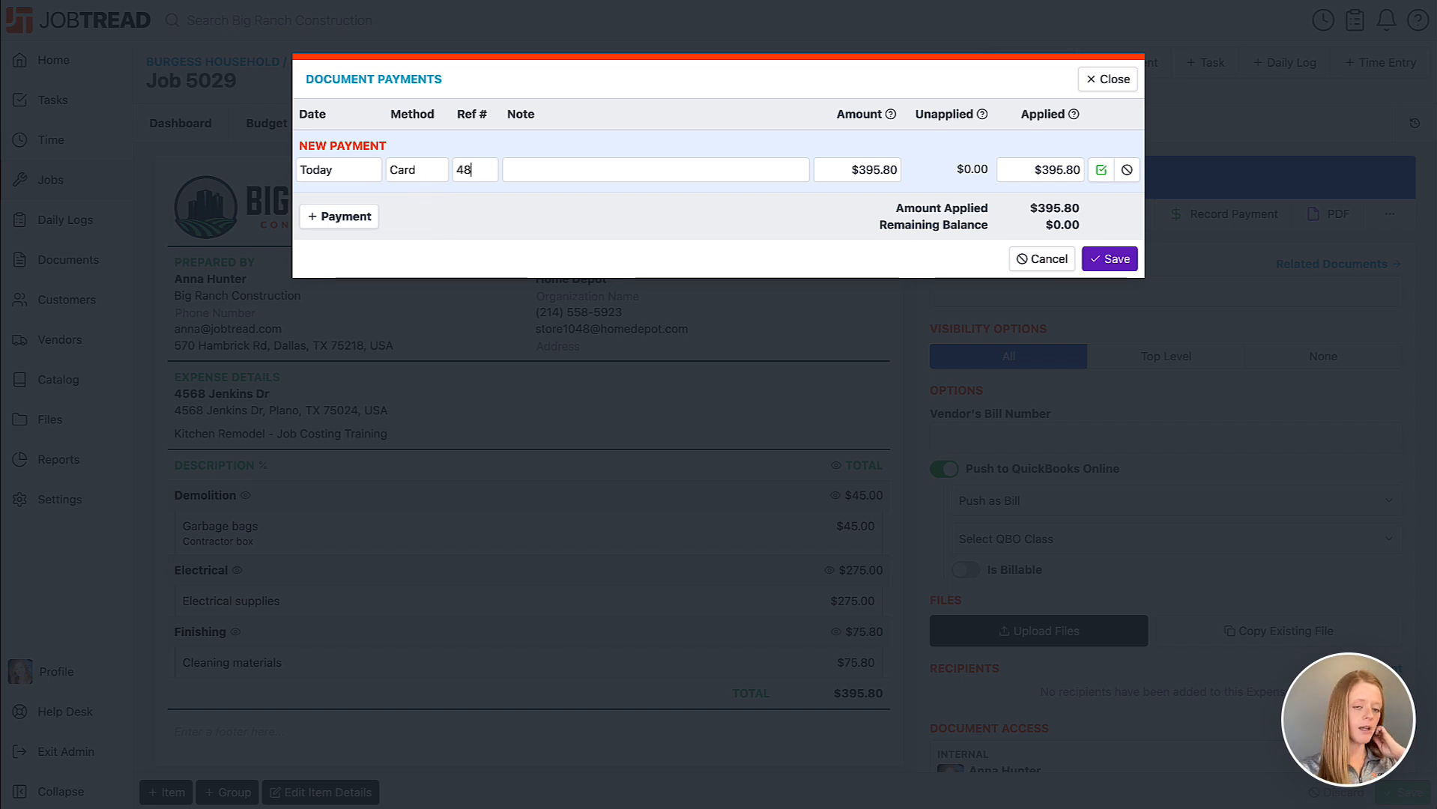
{"action": "left_click", "coordinate": [542, 171]}
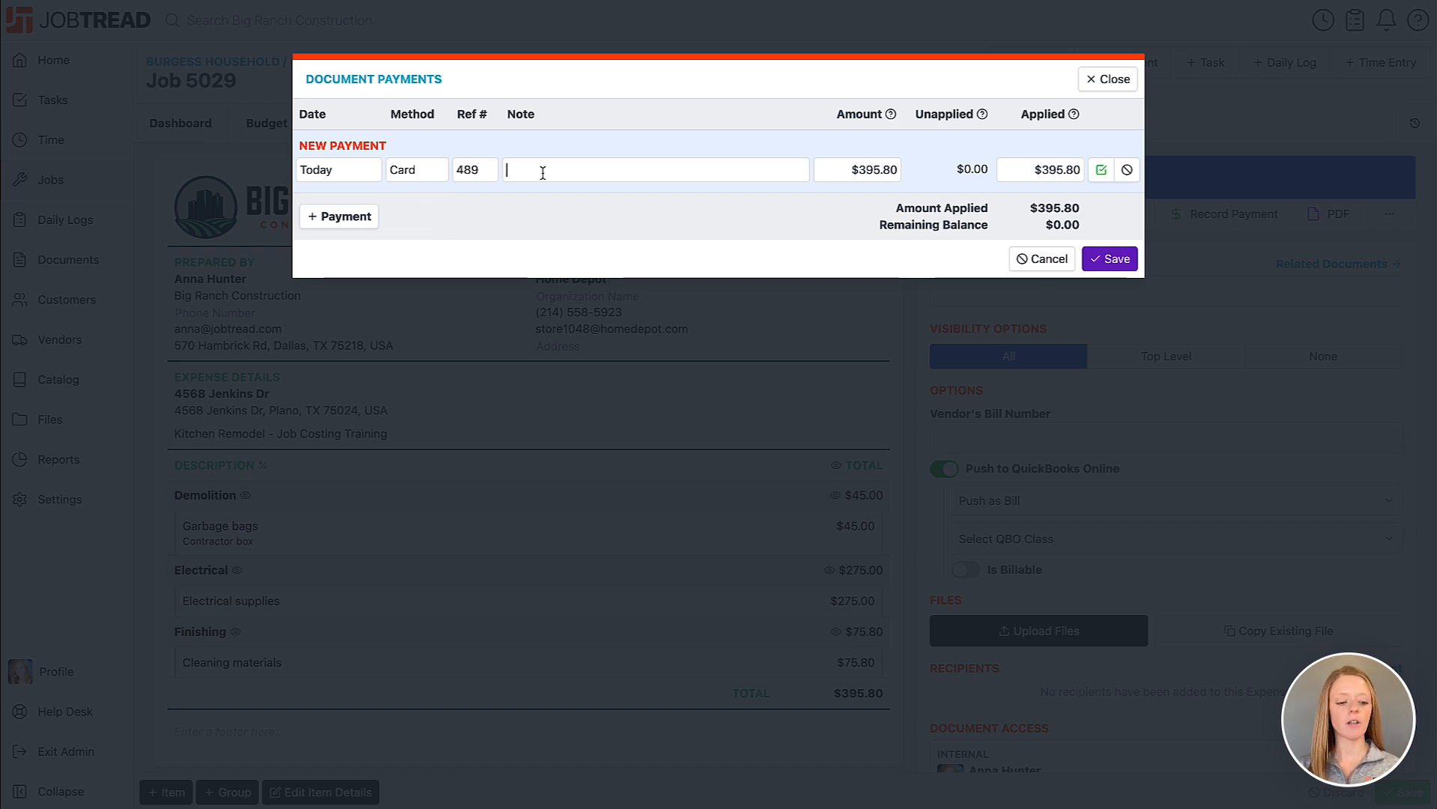
{"action": "type", "text": "Misc. Materials"}
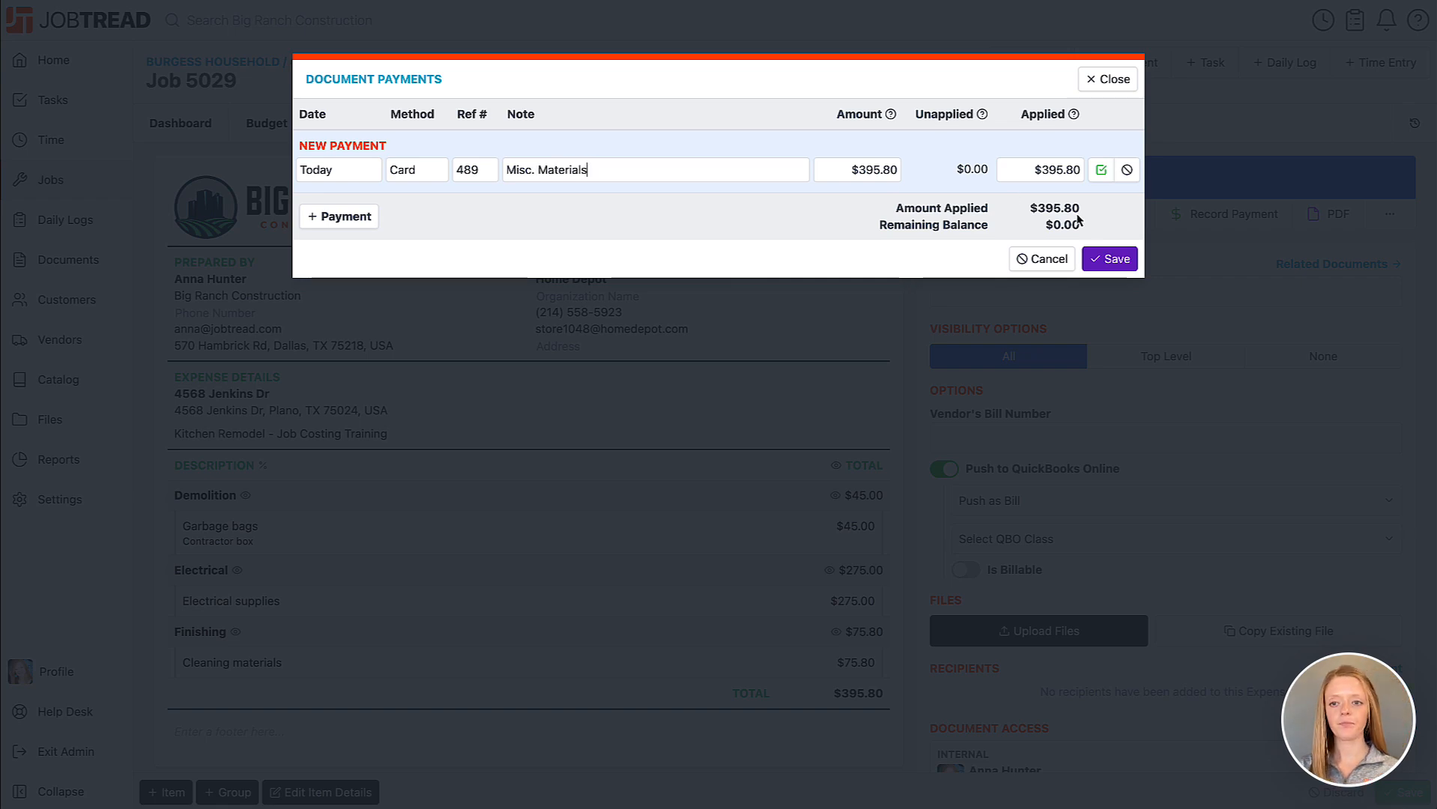
{"action": "left_click", "coordinate": [1112, 259]}
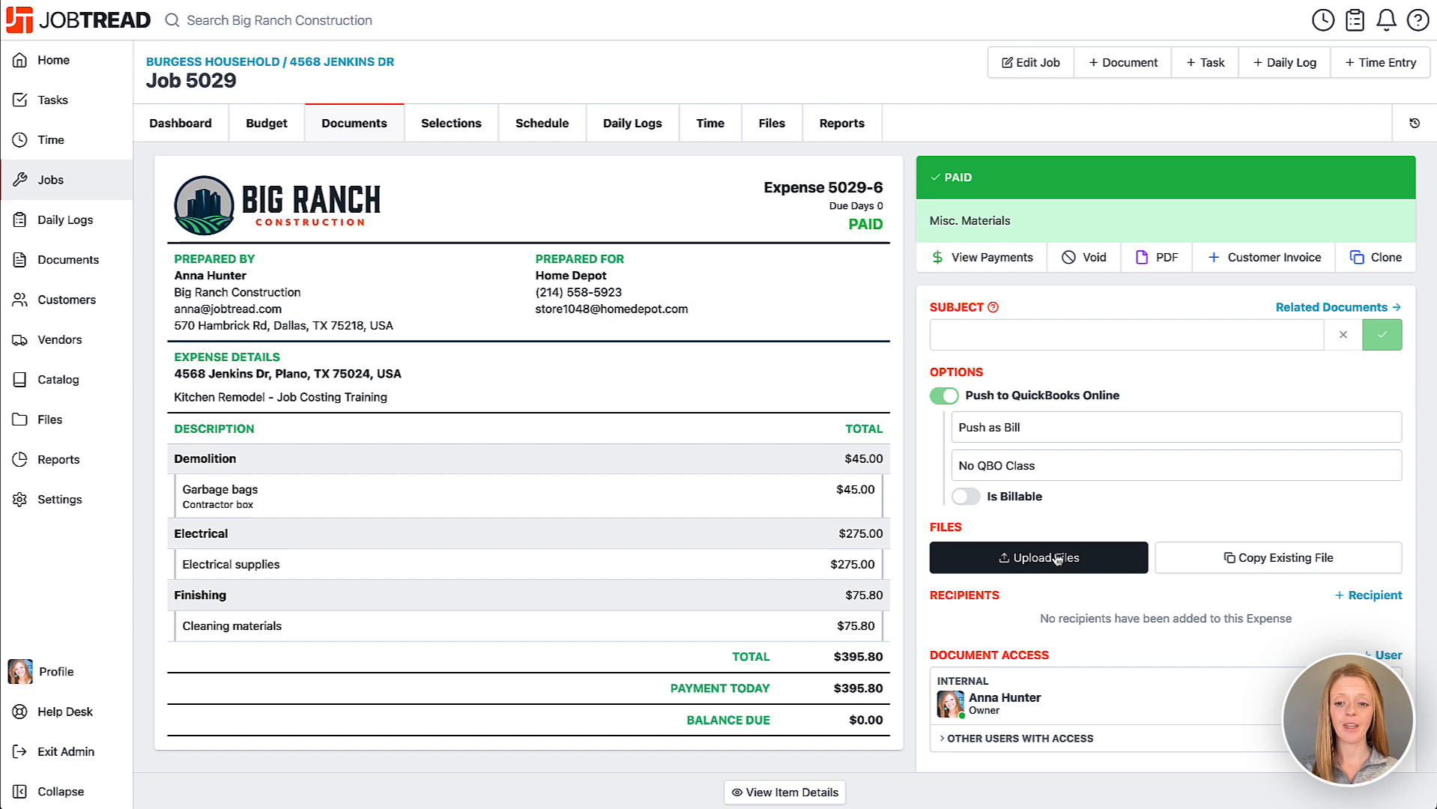
Step: Examine the Bills and Actual Cost figures against Budgeted Cost for the expense items in the job budget
{"action": "left_click", "coordinate": [279, 131]}
{"action": "scroll", "coordinate": [891, 444], "scroll_direction": "right", "scroll_amount": 4}
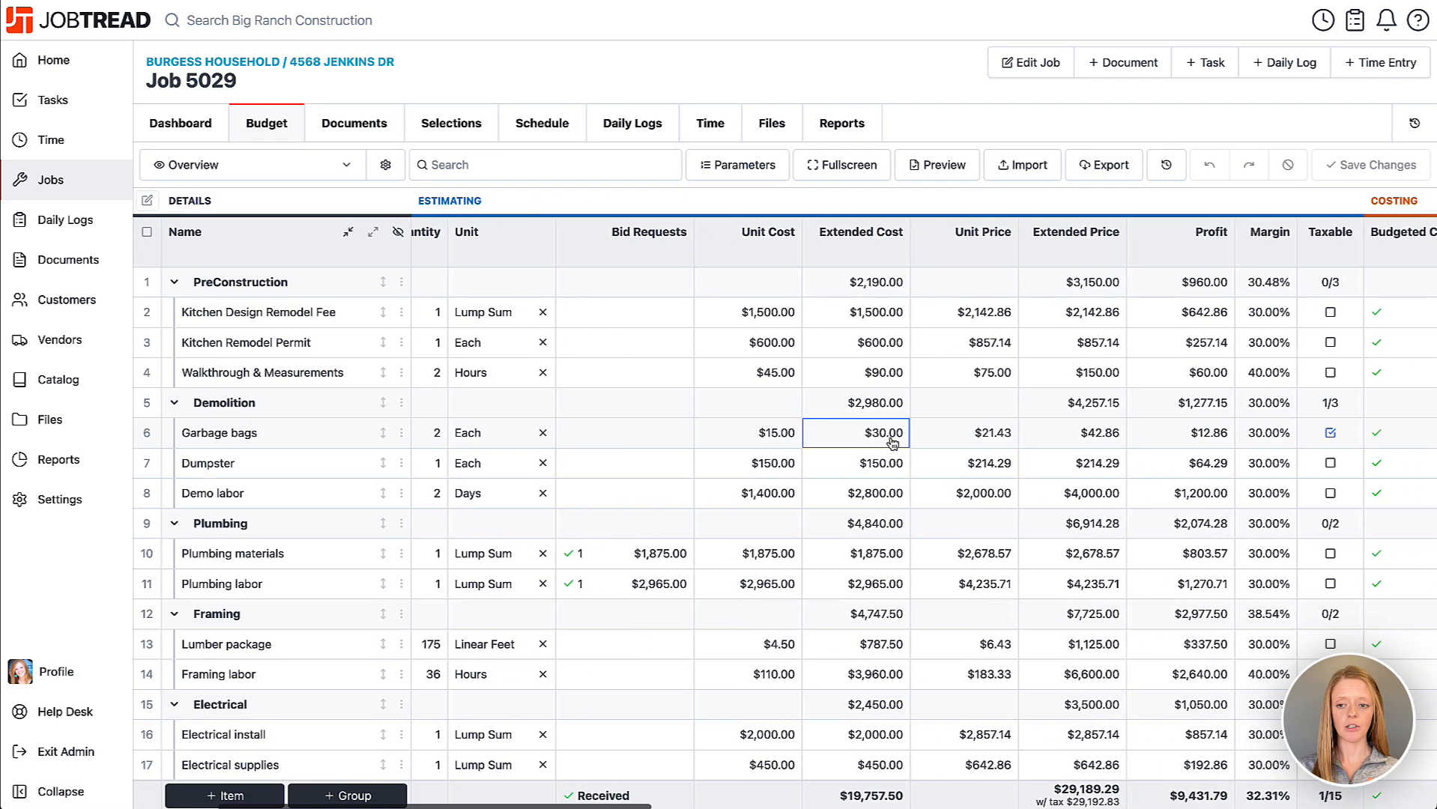
{"action": "scroll", "coordinate": [891, 444], "scroll_direction": "right", "scroll_amount": 10}
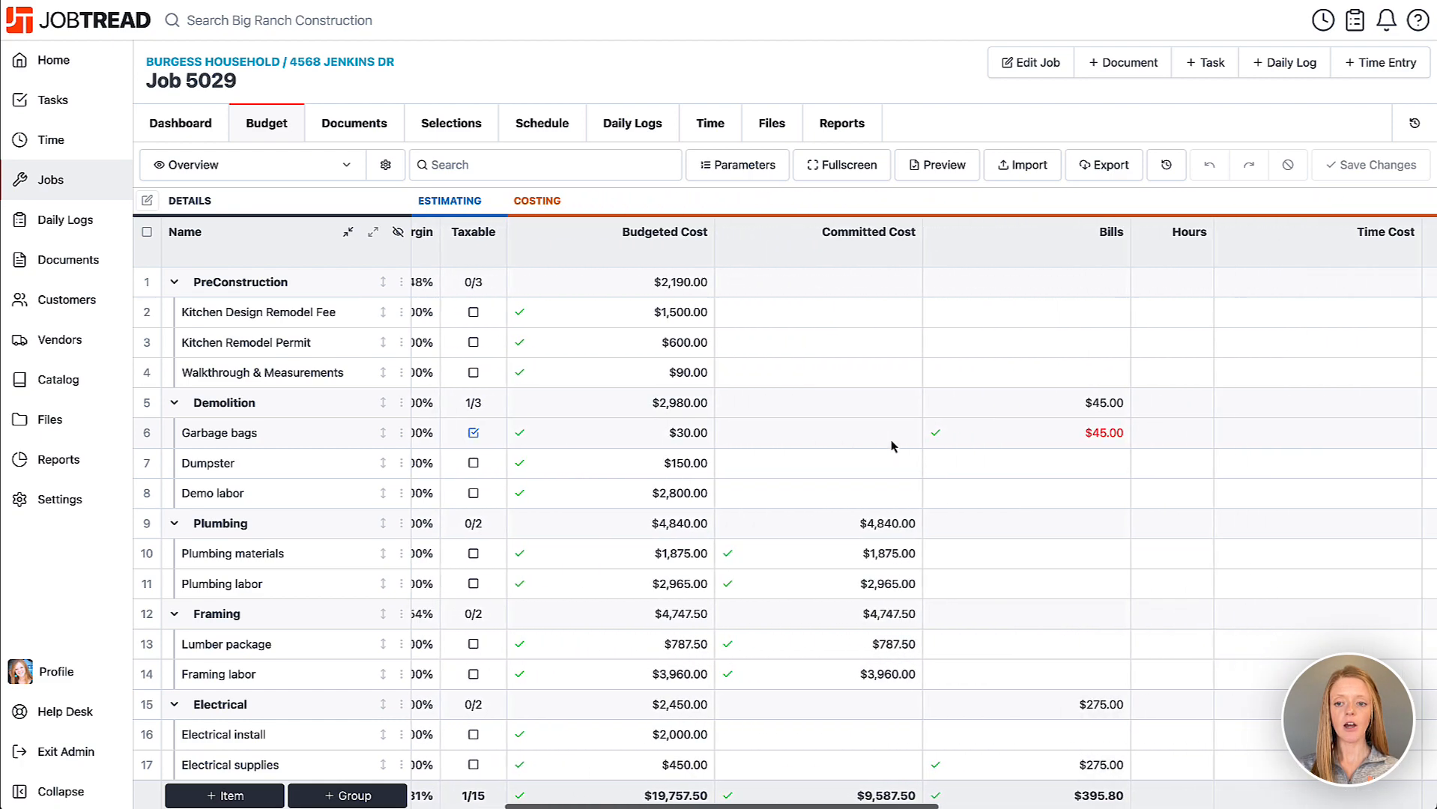
{"action": "scroll", "coordinate": [892, 445], "scroll_direction": "right", "scroll_amount": 3}
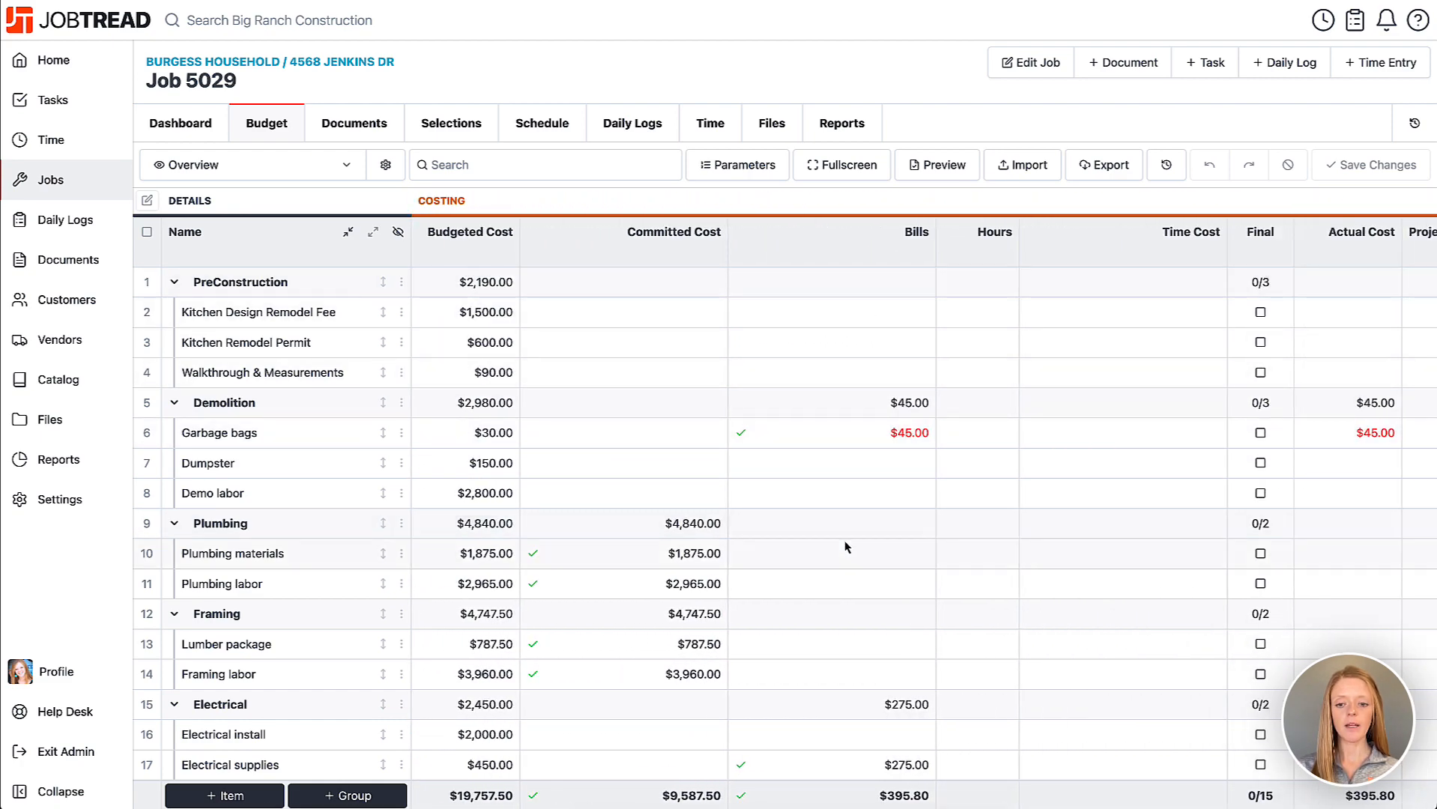
{"action": "scroll", "coordinate": [845, 548], "scroll_direction": "down", "scroll_amount": 4}
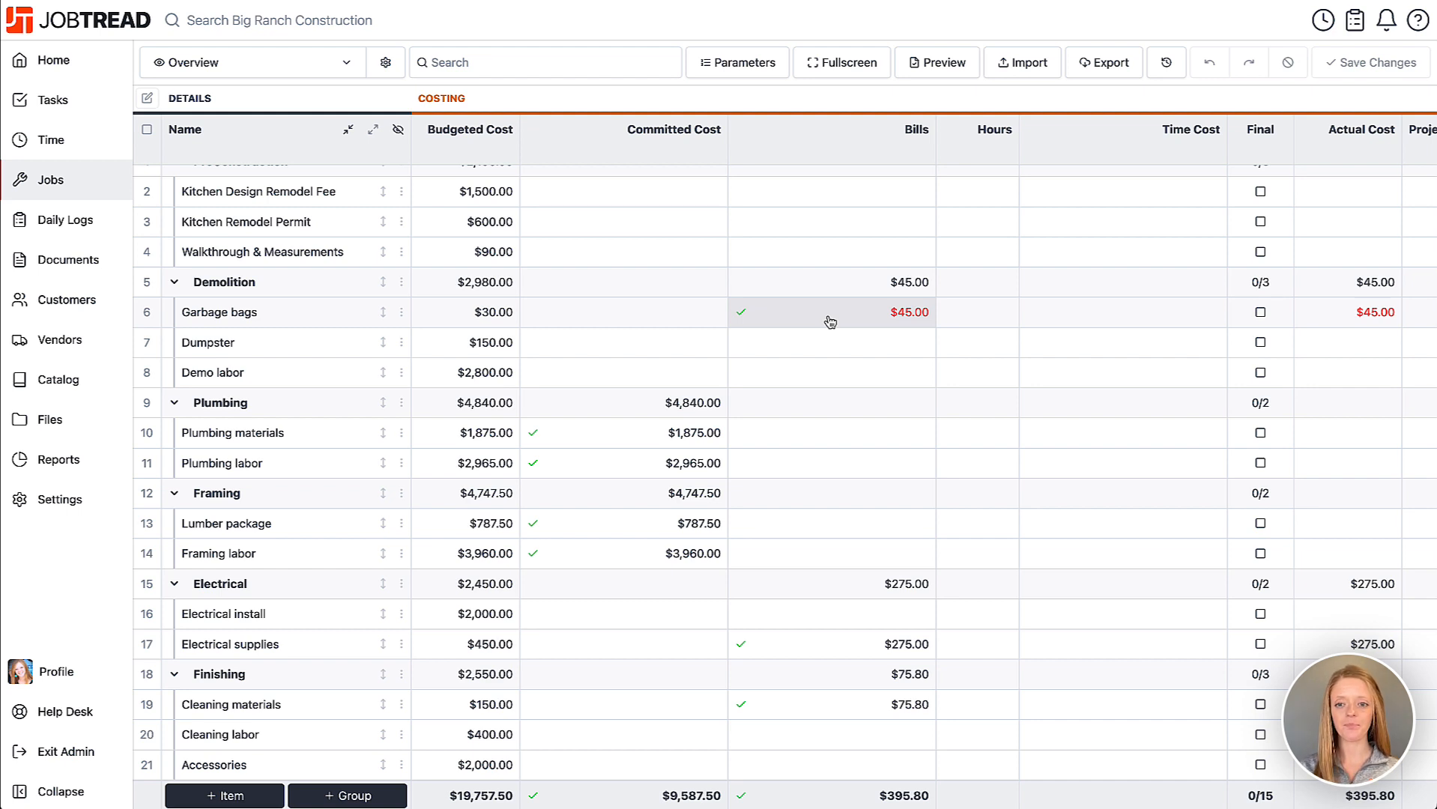
{"action": "scroll", "coordinate": [839, 397], "scroll_direction": "left", "scroll_amount": 2}
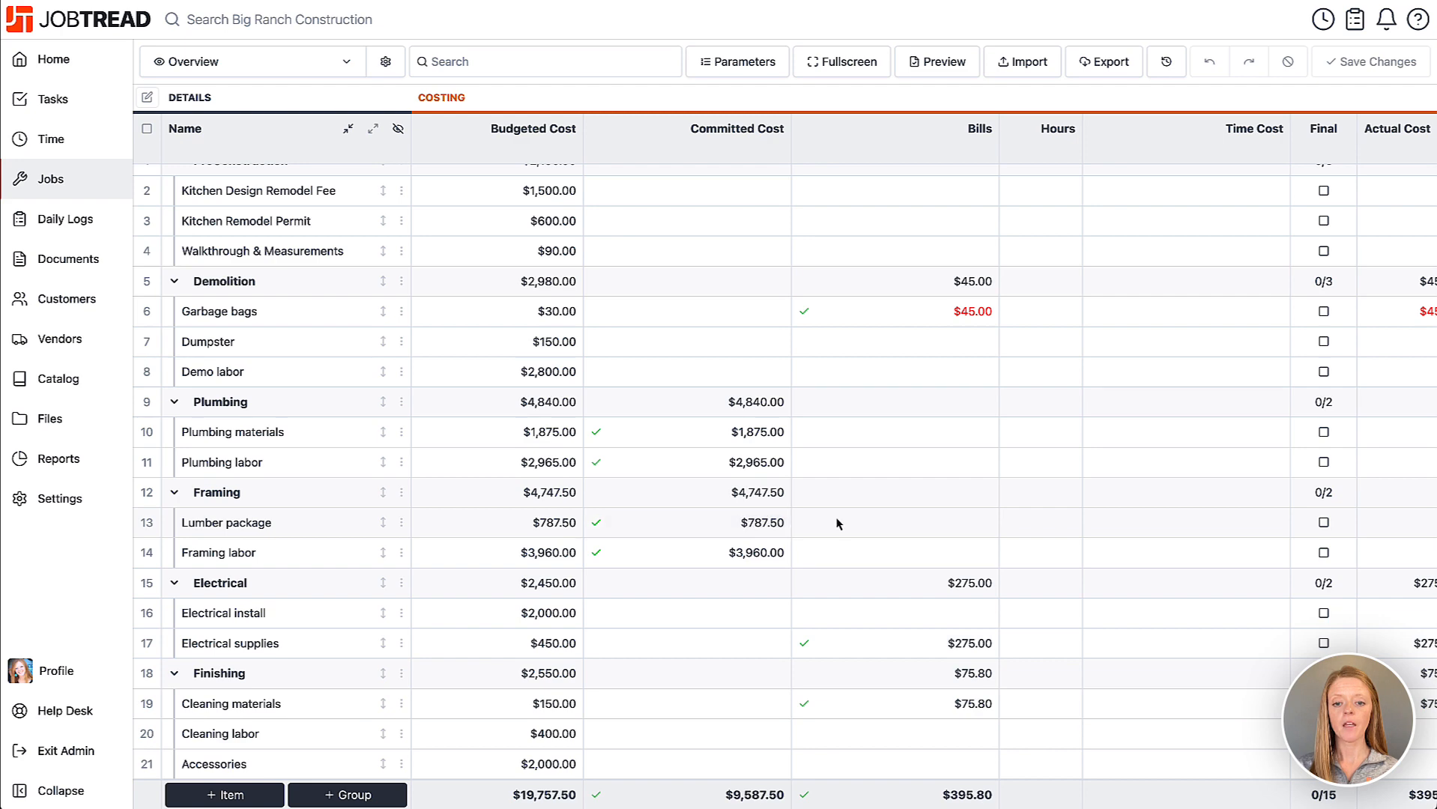
{"action": "scroll", "coordinate": [839, 520], "scroll_direction": "up", "scroll_amount": 1}
{"action": "scroll", "coordinate": [839, 520], "scroll_direction": "up", "scroll_amount": 2}
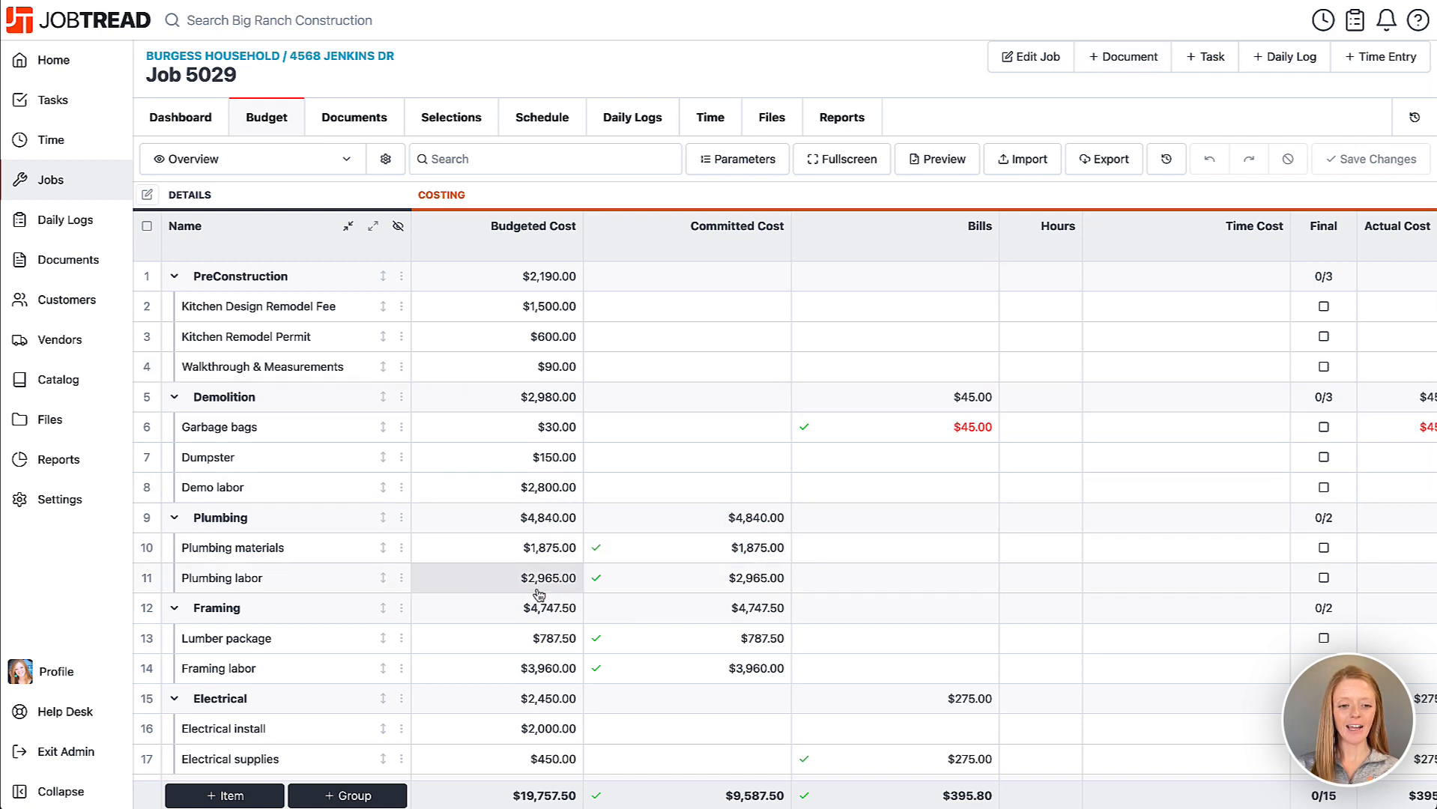
Step: Start a new vendor bill from the budget's Lumber package item and select DS Finish Carpentry as the vendor
{"action": "left_click", "coordinate": [147, 642]}
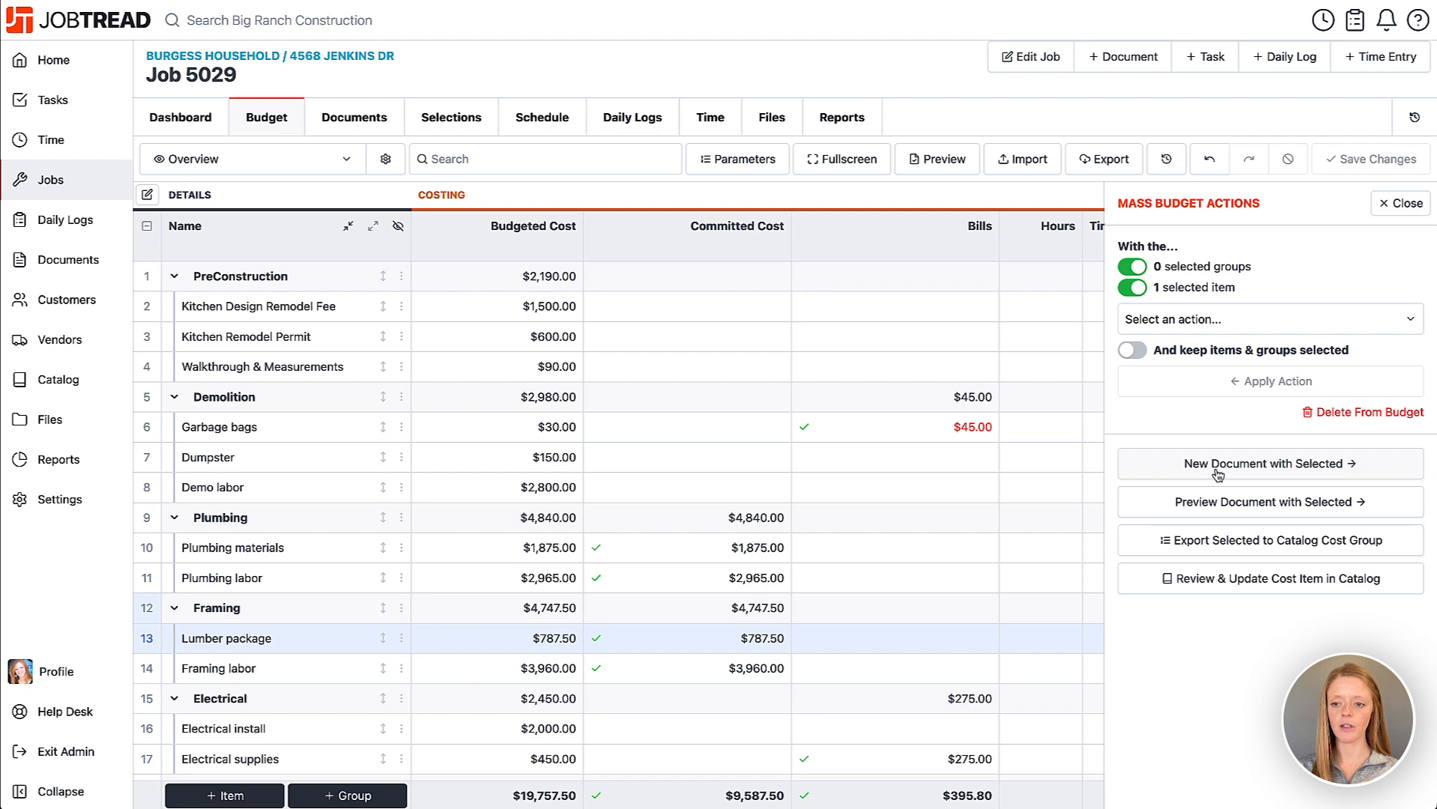
{"action": "left_click", "coordinate": [1298, 468]}
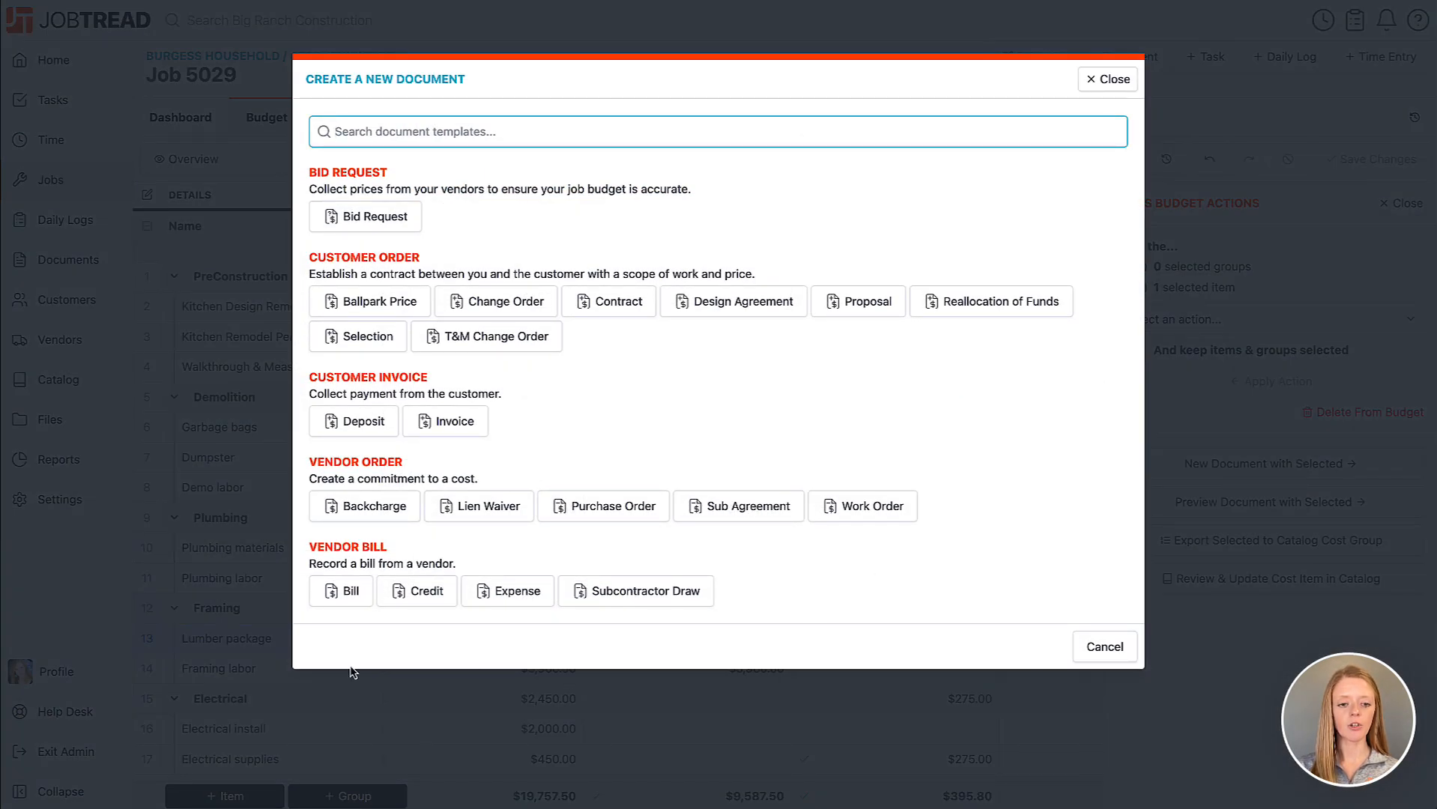
{"action": "left_click", "coordinate": [330, 592]}
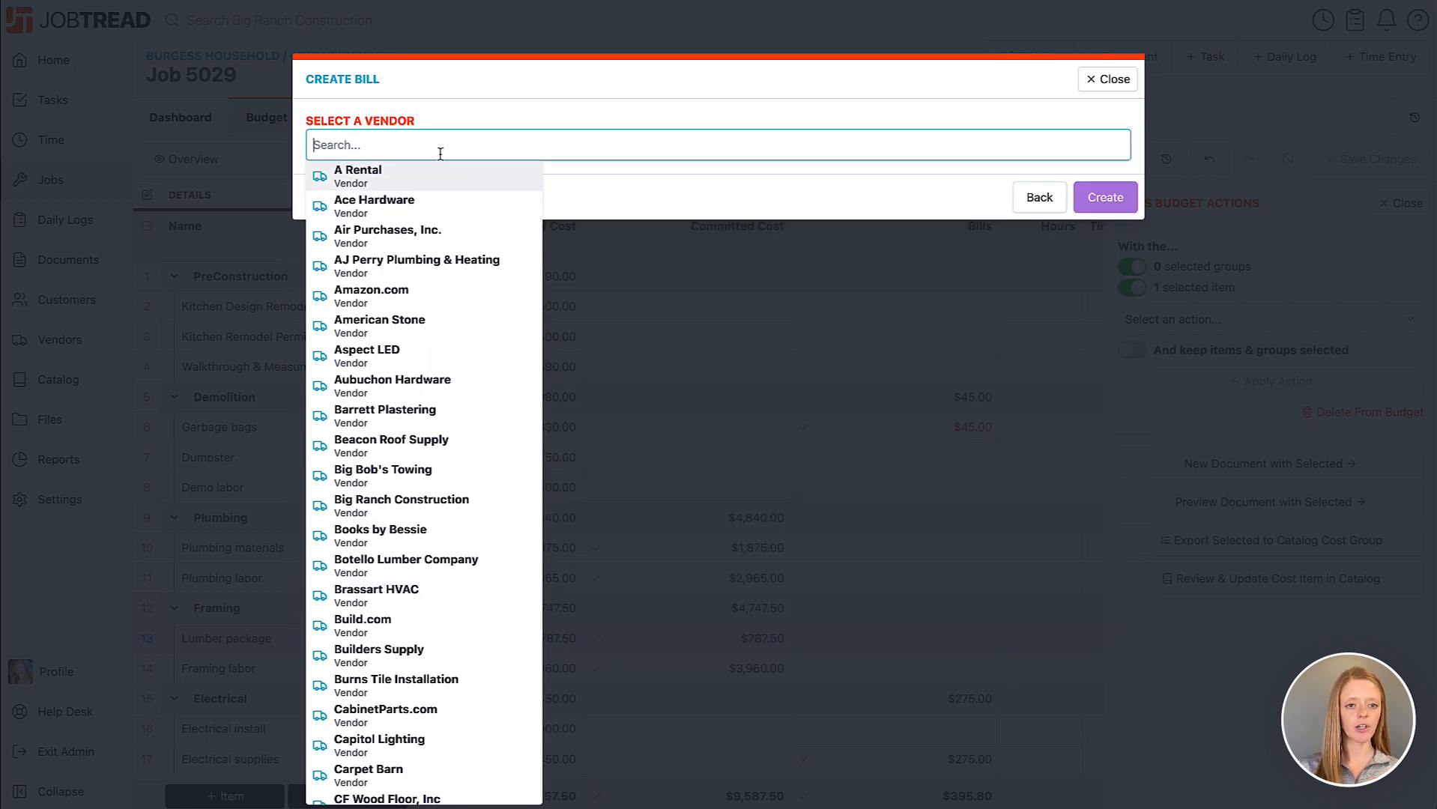
{"action": "type", "text": "carp"}
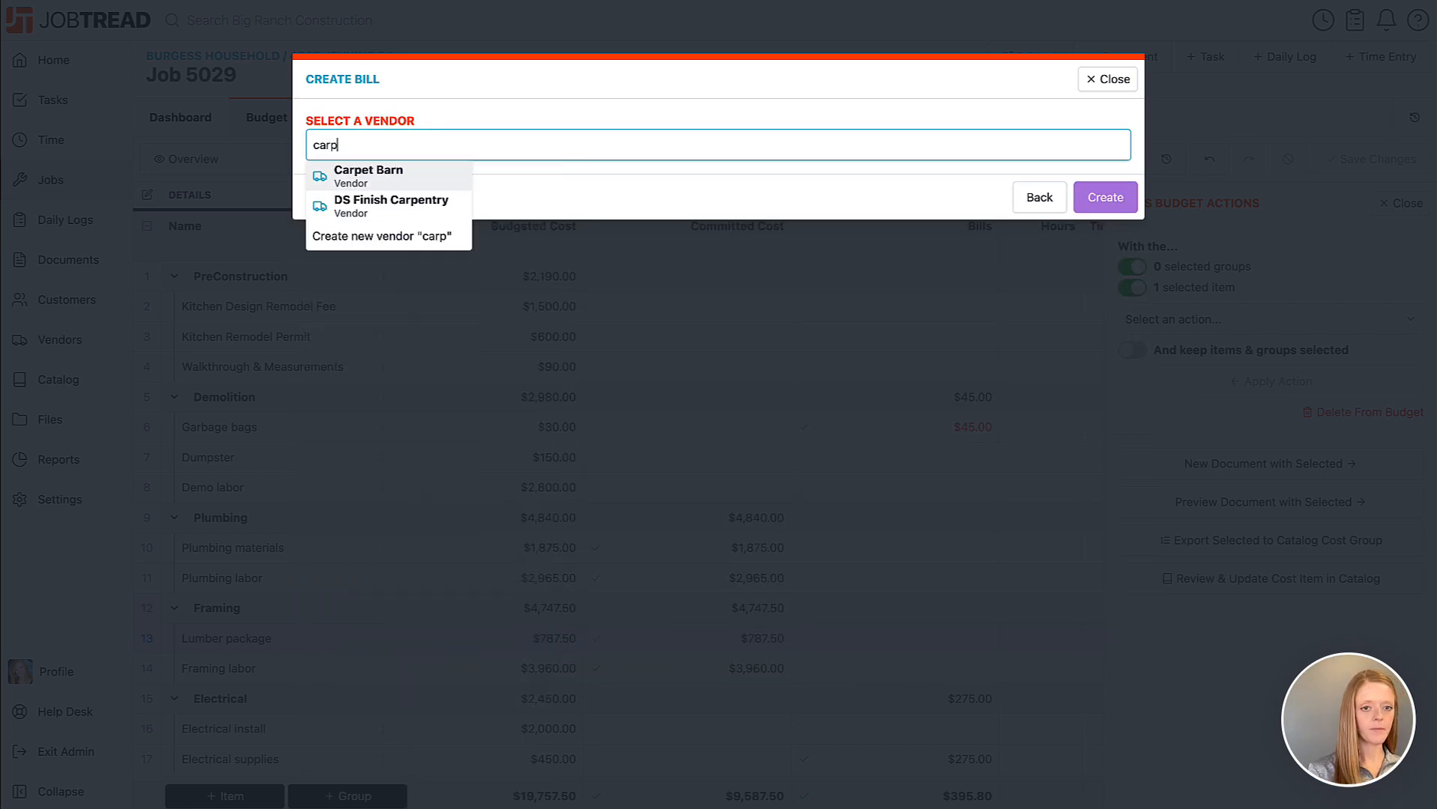
{"action": "left_click", "coordinate": [391, 208]}
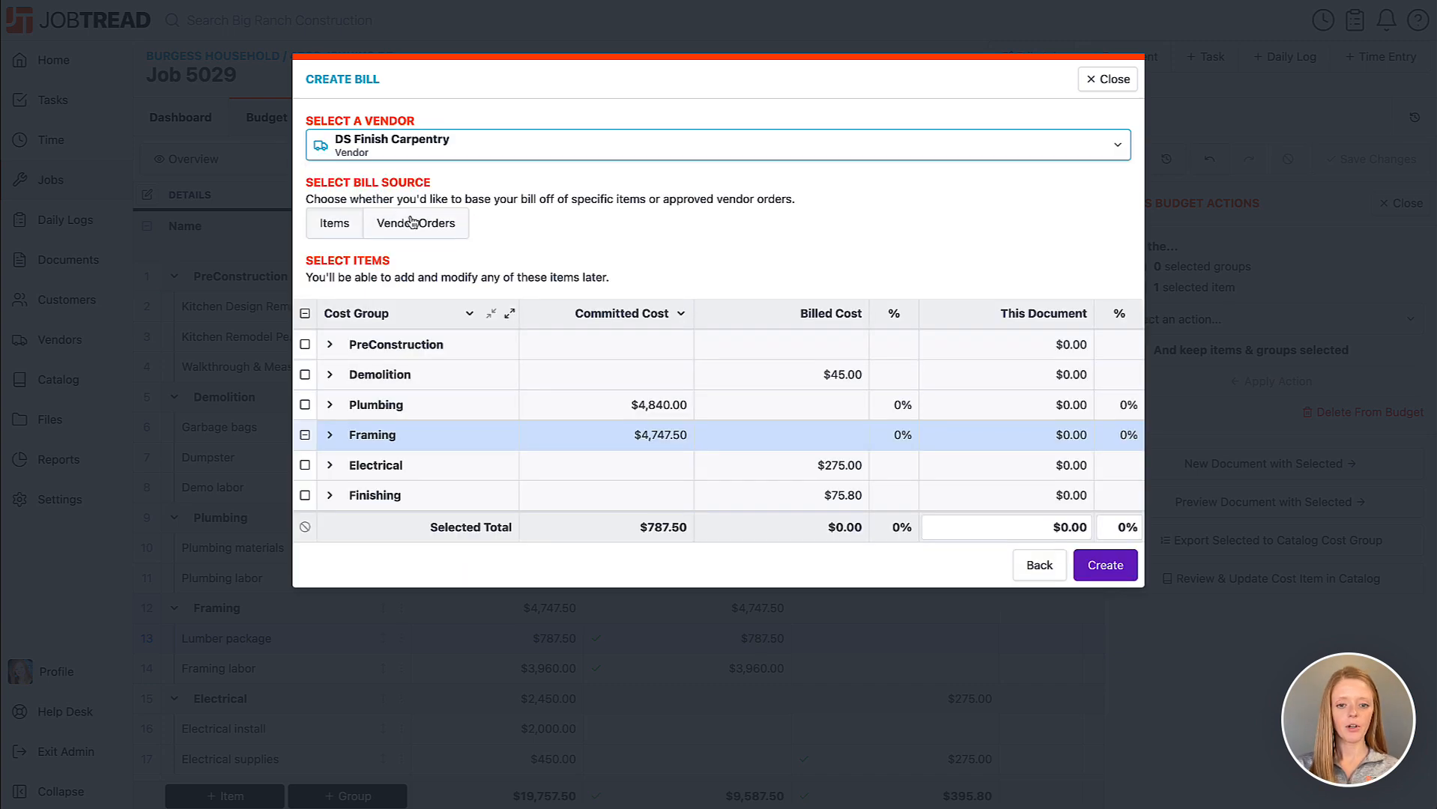
Step: Set this bill's amount for the Lumber package under Framing to $787.50 and create the bill
{"action": "left_click", "coordinate": [330, 436]}
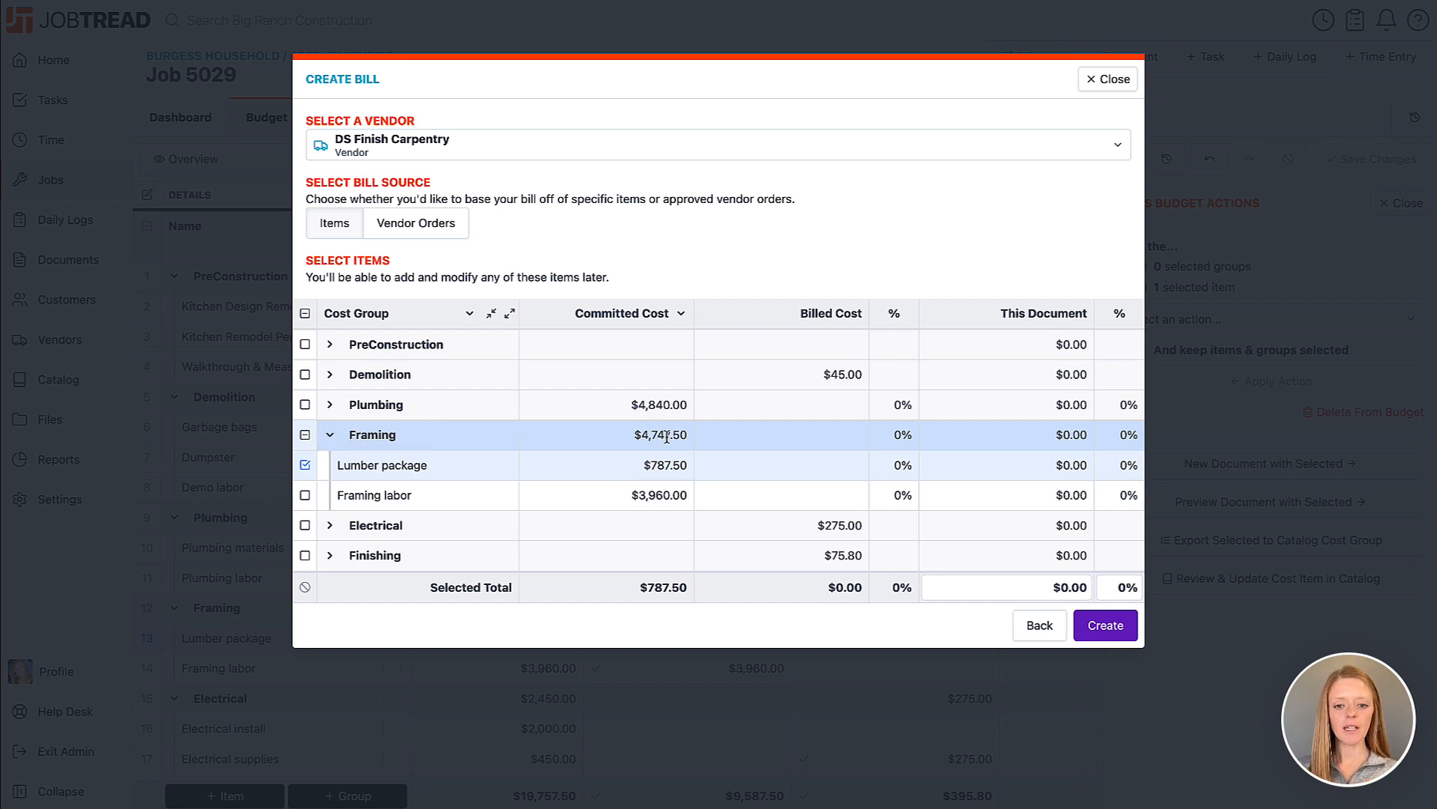
{"action": "left_click", "coordinate": [1077, 471]}
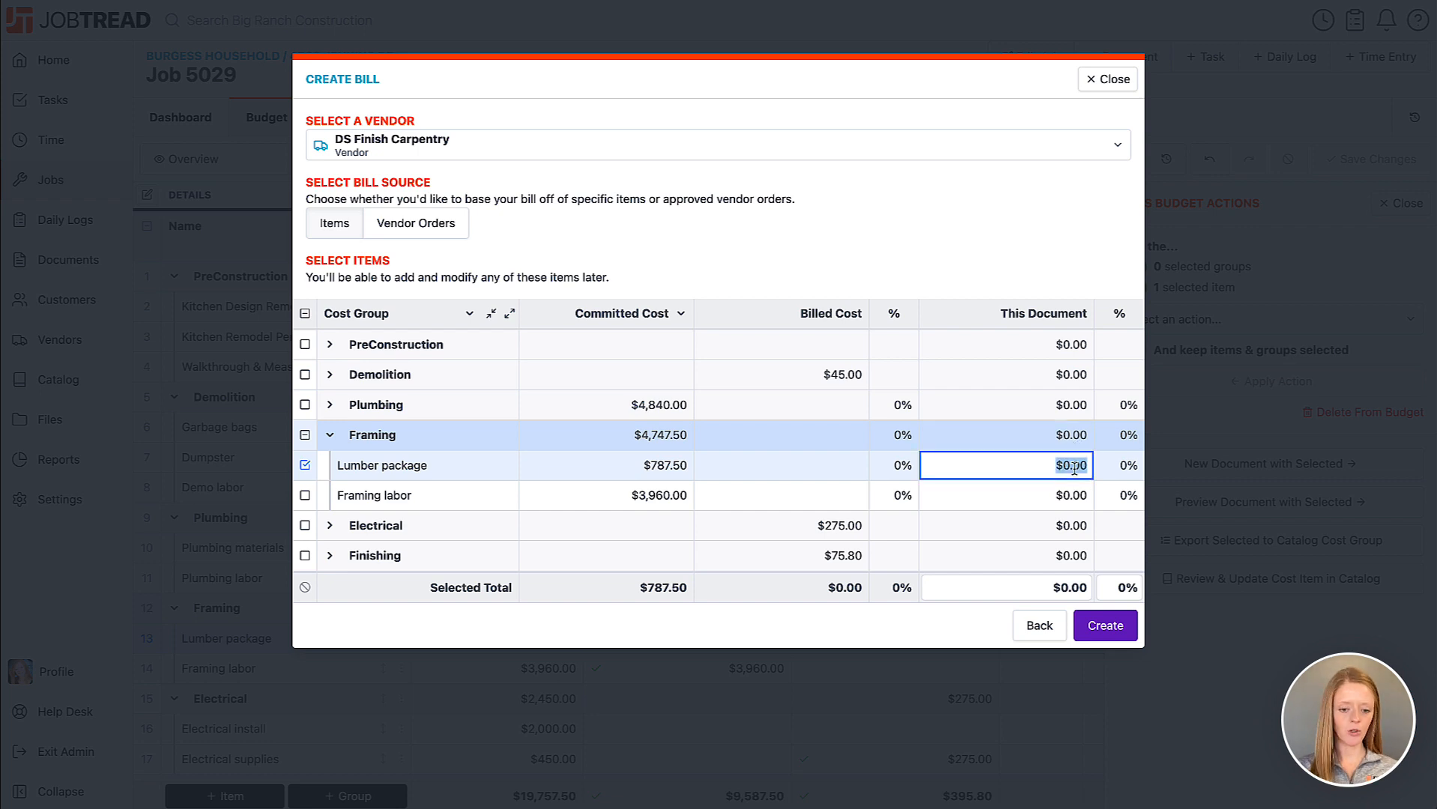
{"action": "type", "text": "787.50"}
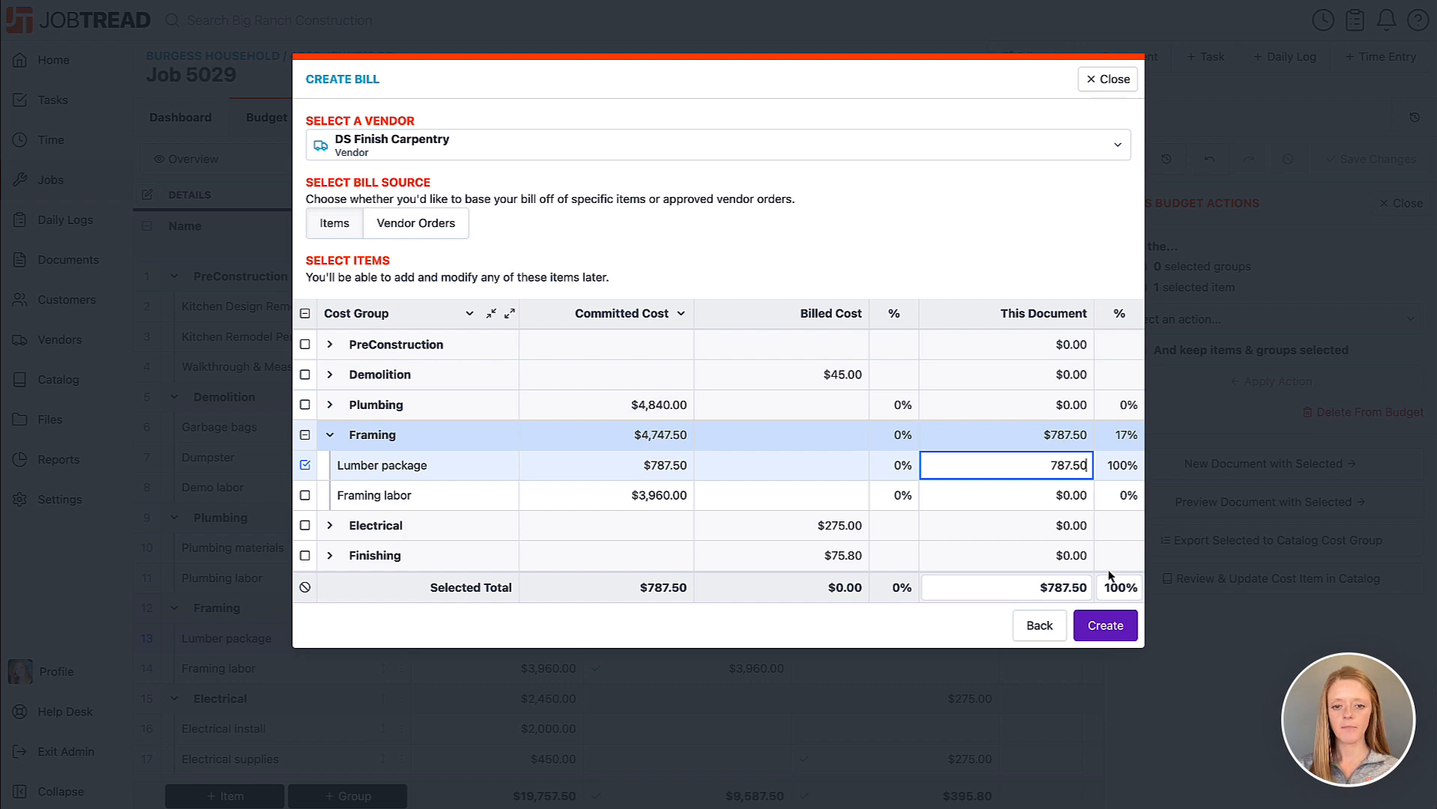
{"action": "left_click", "coordinate": [1105, 627]}
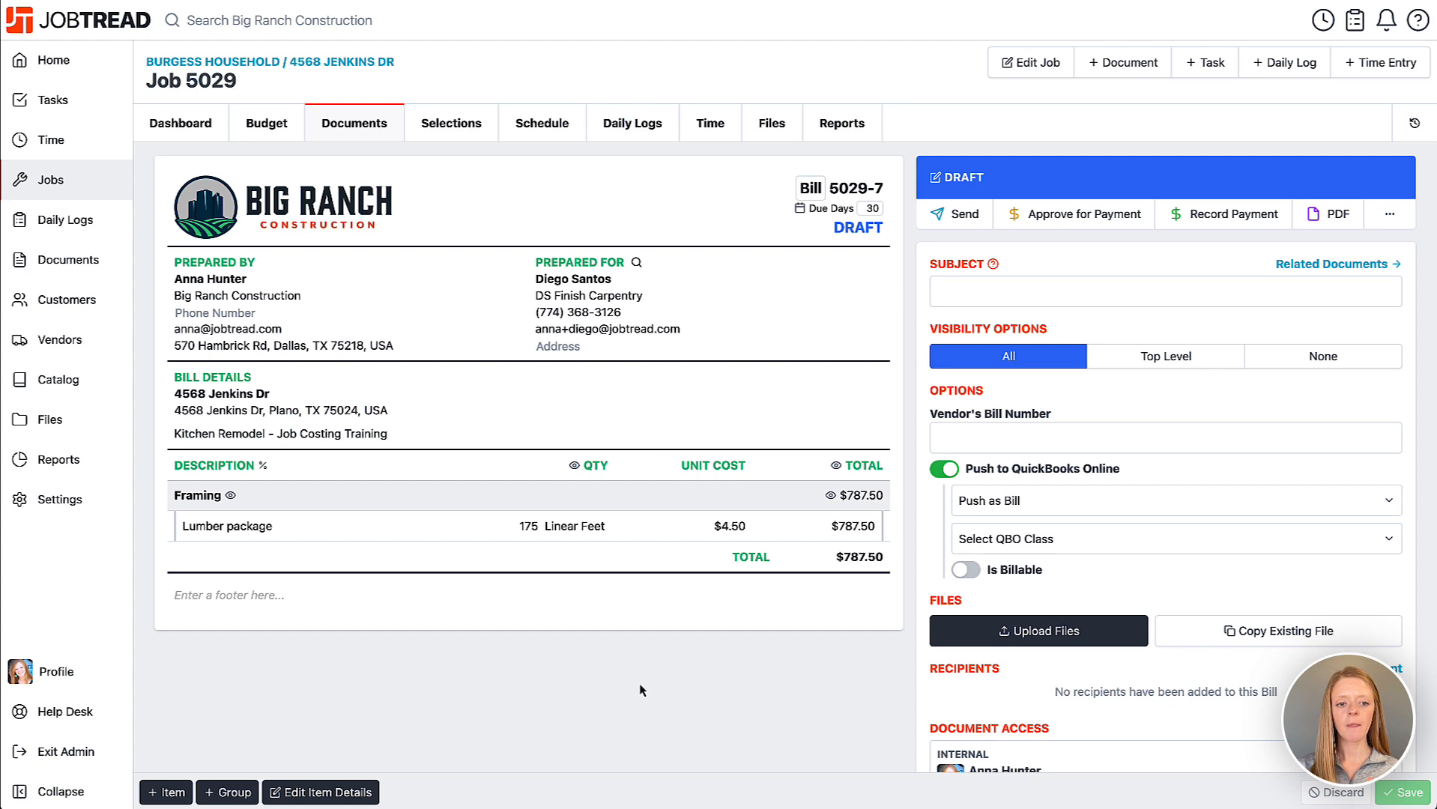
Step: Set the bill's subject to "Framing Materials Only" and save the draft
{"action": "left_click", "coordinate": [992, 294]}
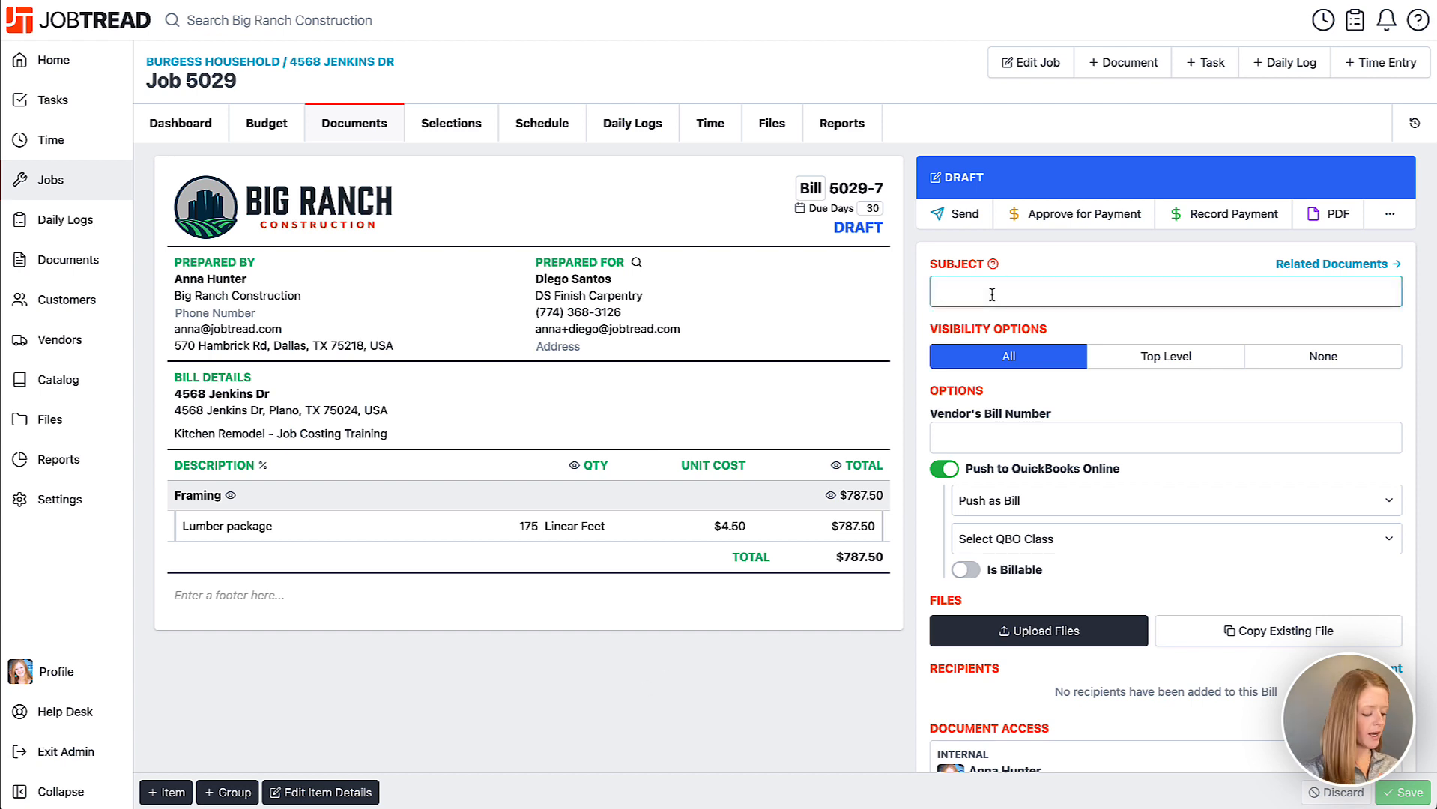
{"action": "type", "text": "Framing "}
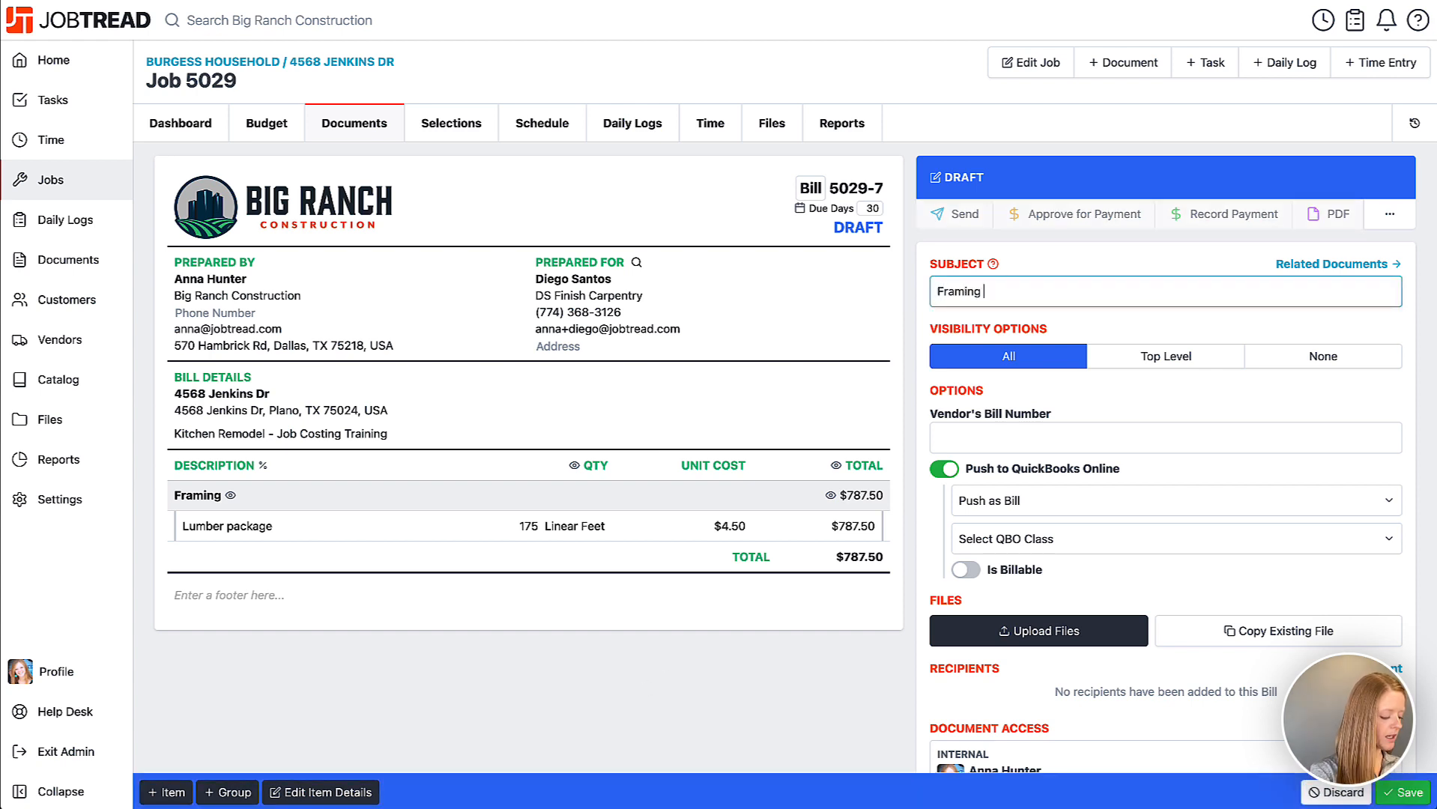
{"action": "type", "text": "Materials Only"}
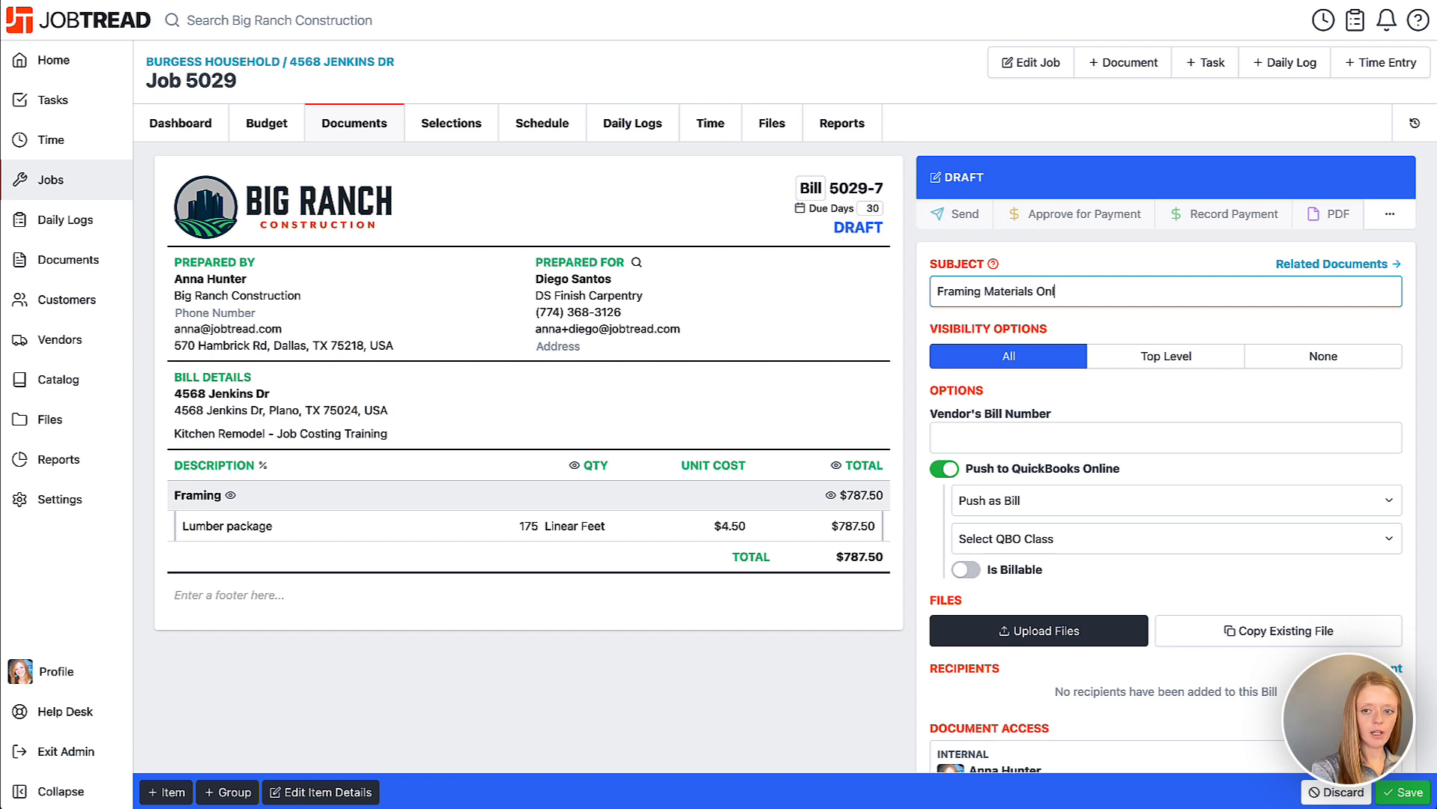
{"action": "left_click", "coordinate": [1399, 794]}
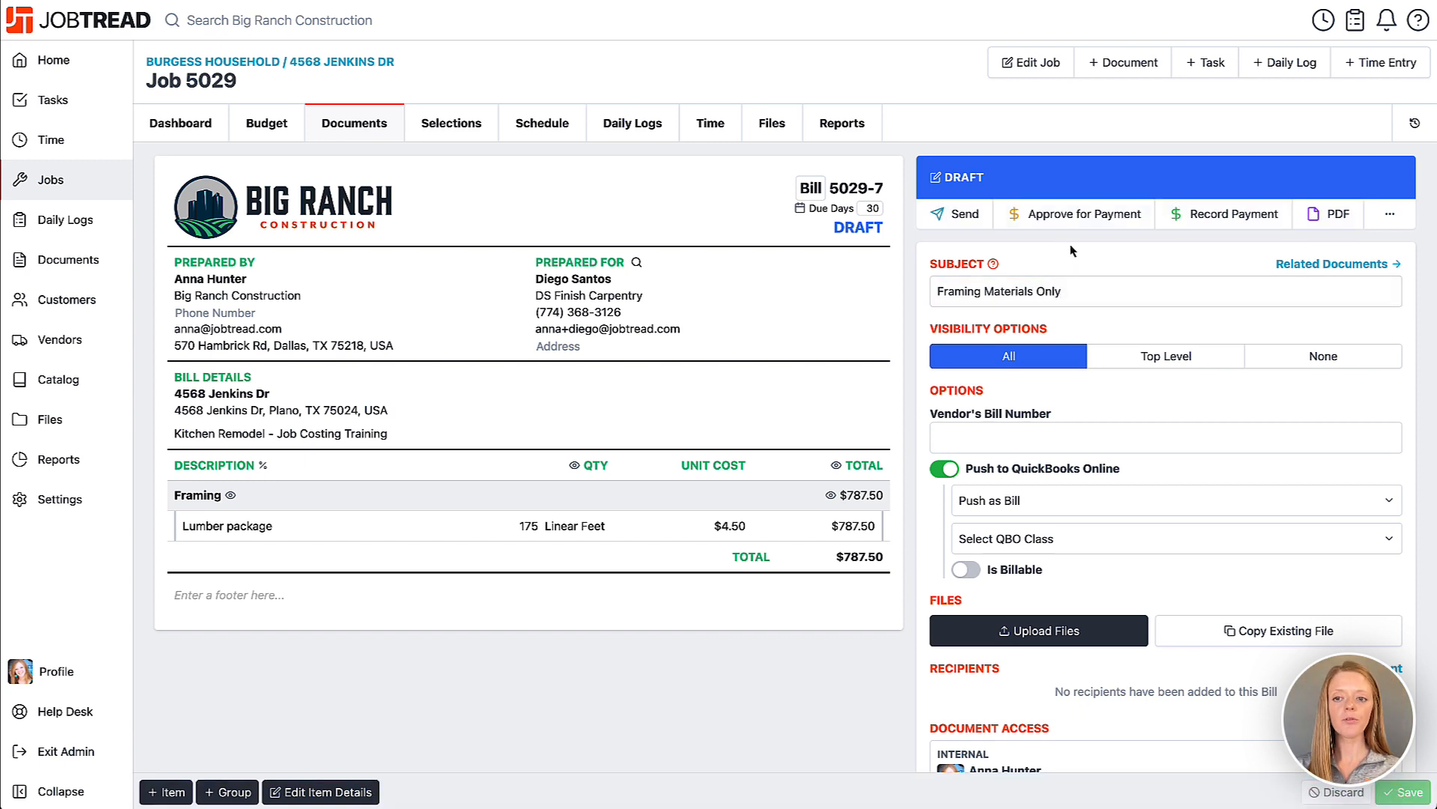
Step: Approve the bill for payment and record its $787.50 payment by Check with reference 418
{"action": "left_click", "coordinate": [1060, 225]}
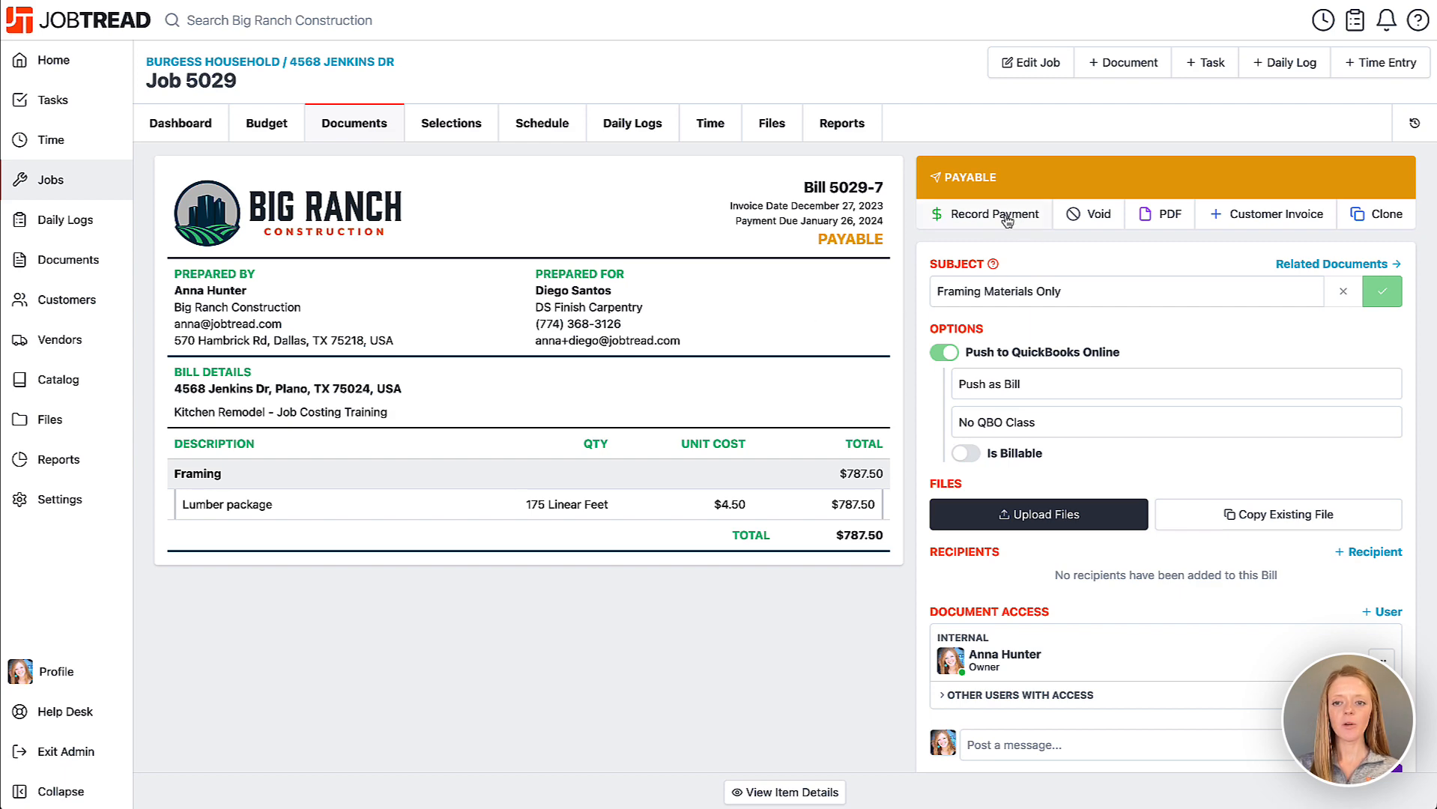
{"action": "left_click", "coordinate": [975, 218]}
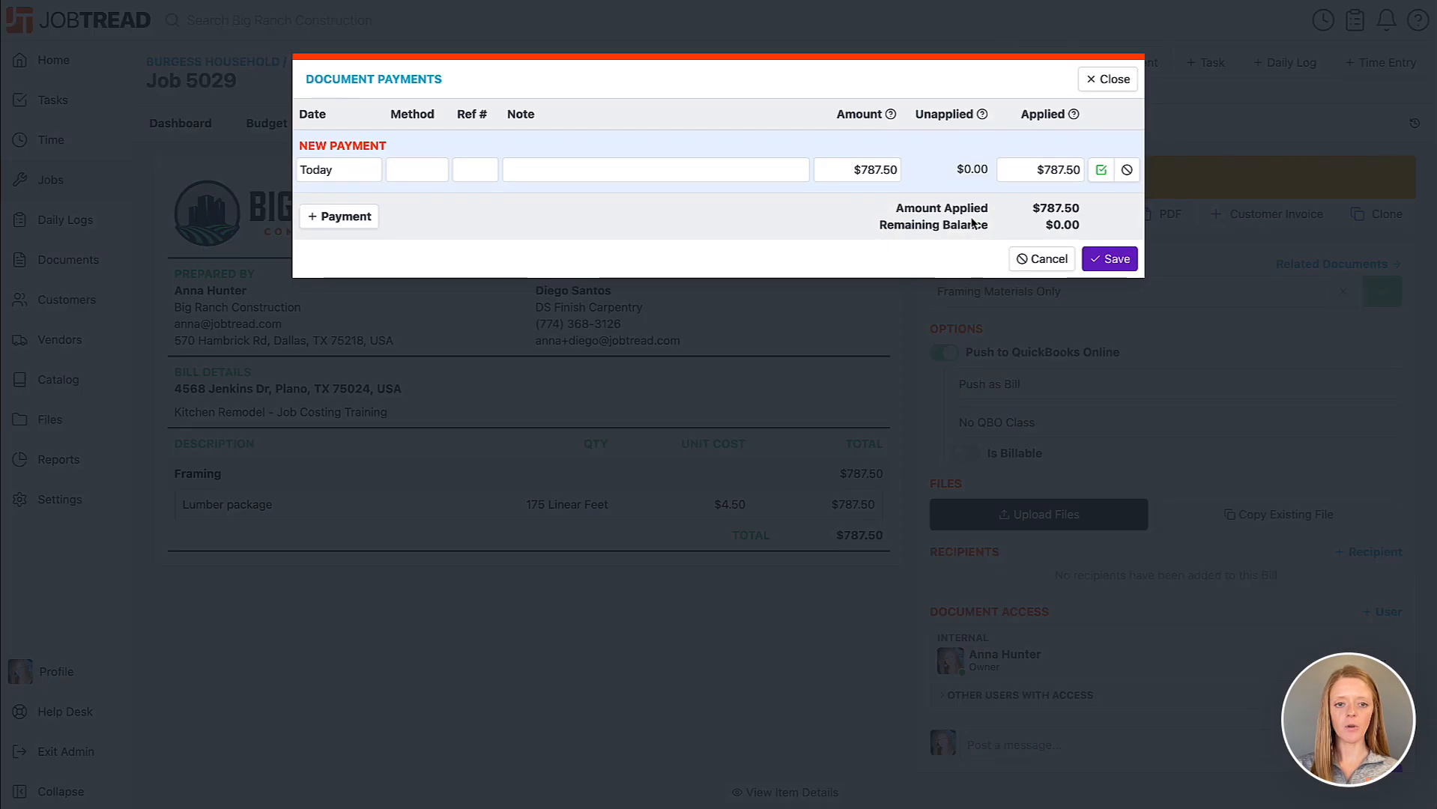
{"action": "left_click", "coordinate": [432, 173]}
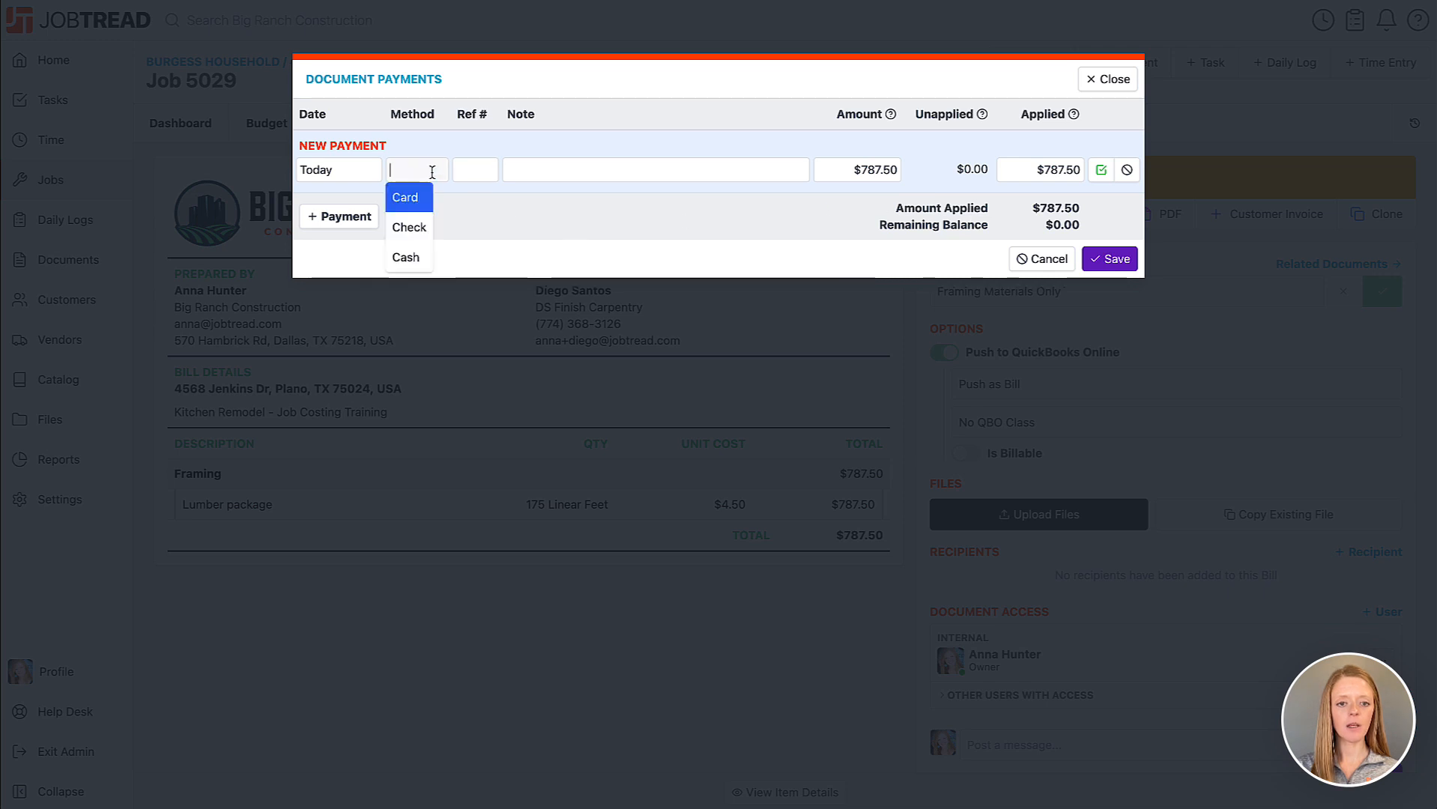
{"action": "left_click", "coordinate": [409, 225]}
{"action": "type", "text": "418"}
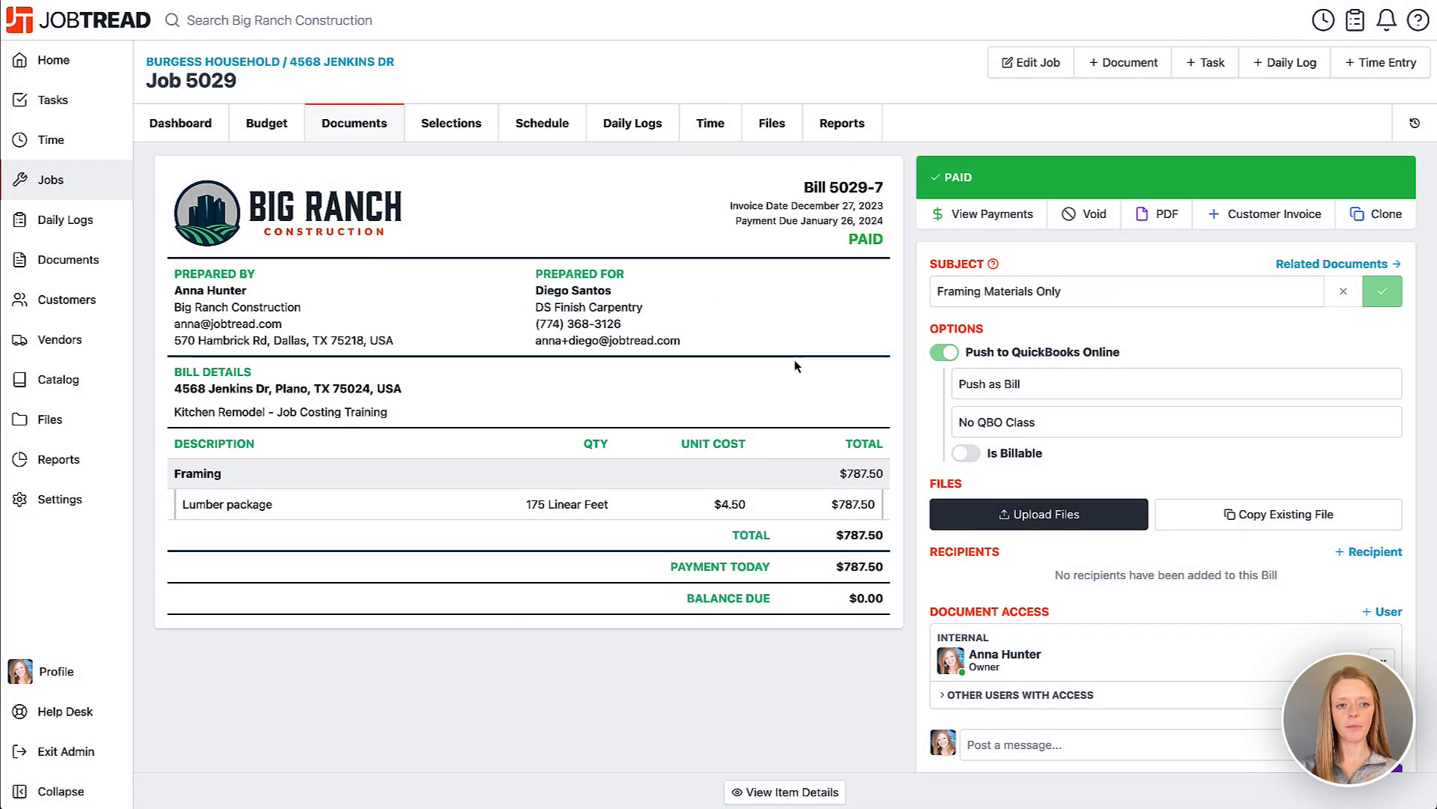
Step: Check the Lumber package's Bills and Actual Cost in the job budget, clearing the open item selection
{"action": "left_click", "coordinate": [267, 128]}
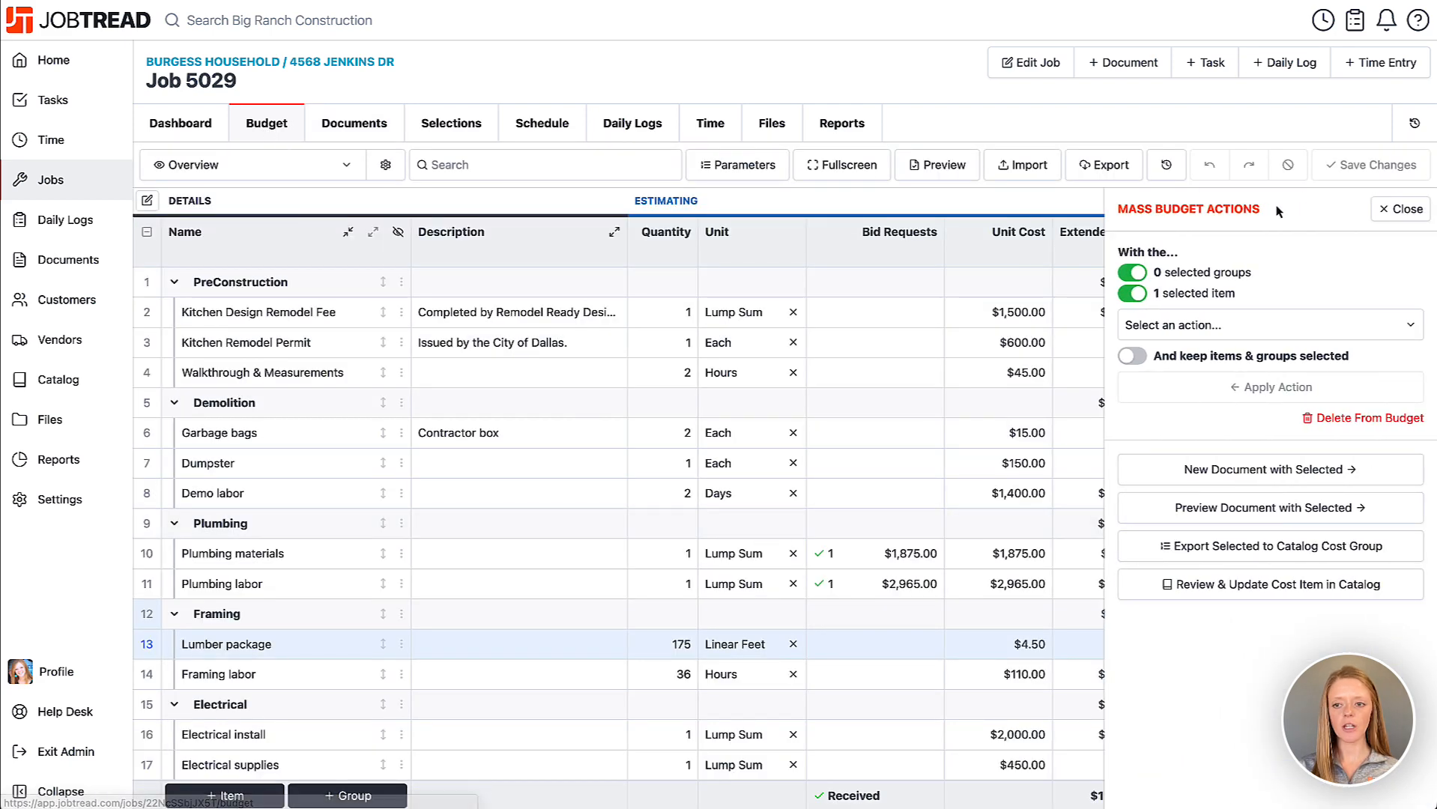
{"action": "left_click", "coordinate": [1402, 209]}
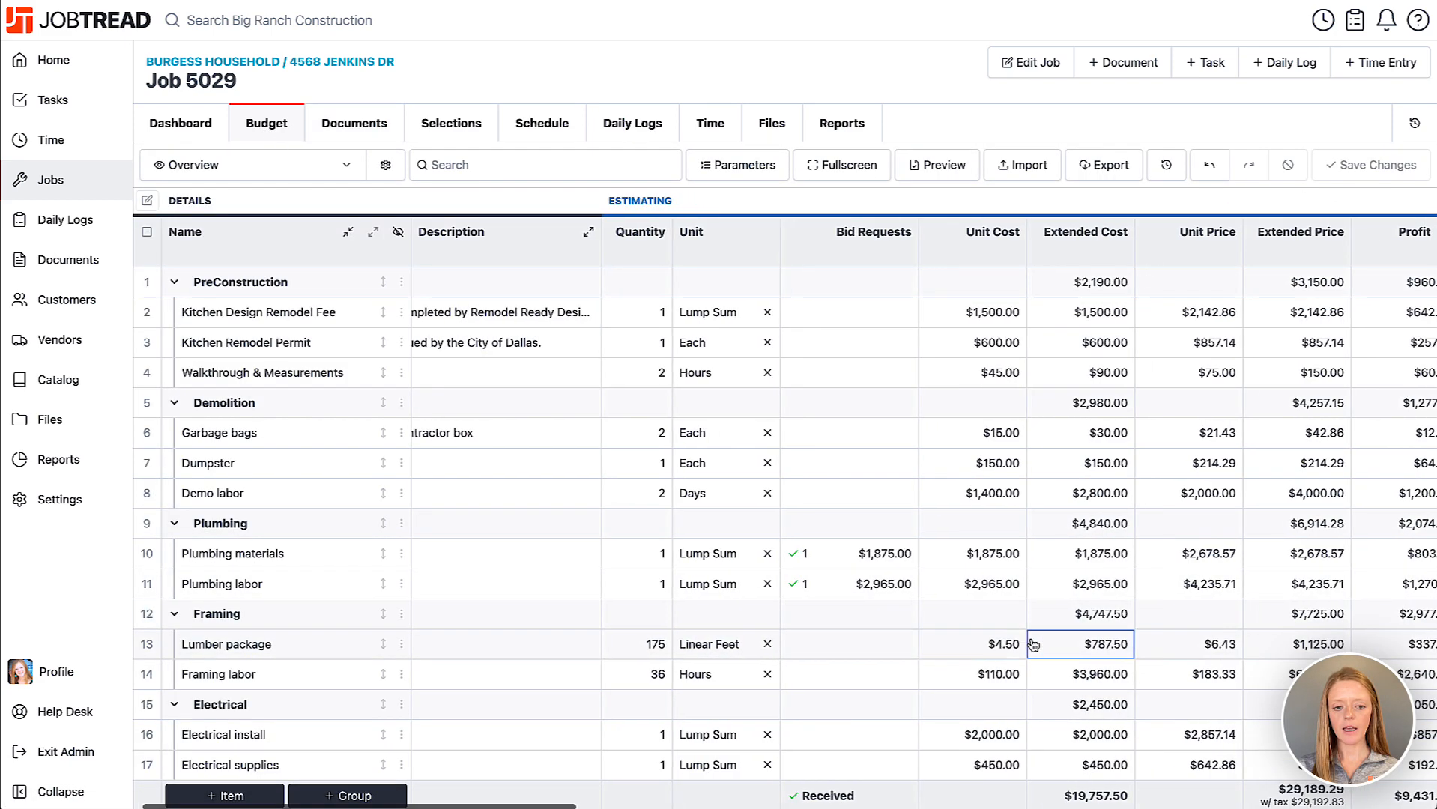
{"action": "scroll", "coordinate": [1022, 637], "scroll_direction": "right", "scroll_amount": 10}
{"action": "scroll", "coordinate": [1033, 646], "scroll_direction": "right", "scroll_amount": 10}
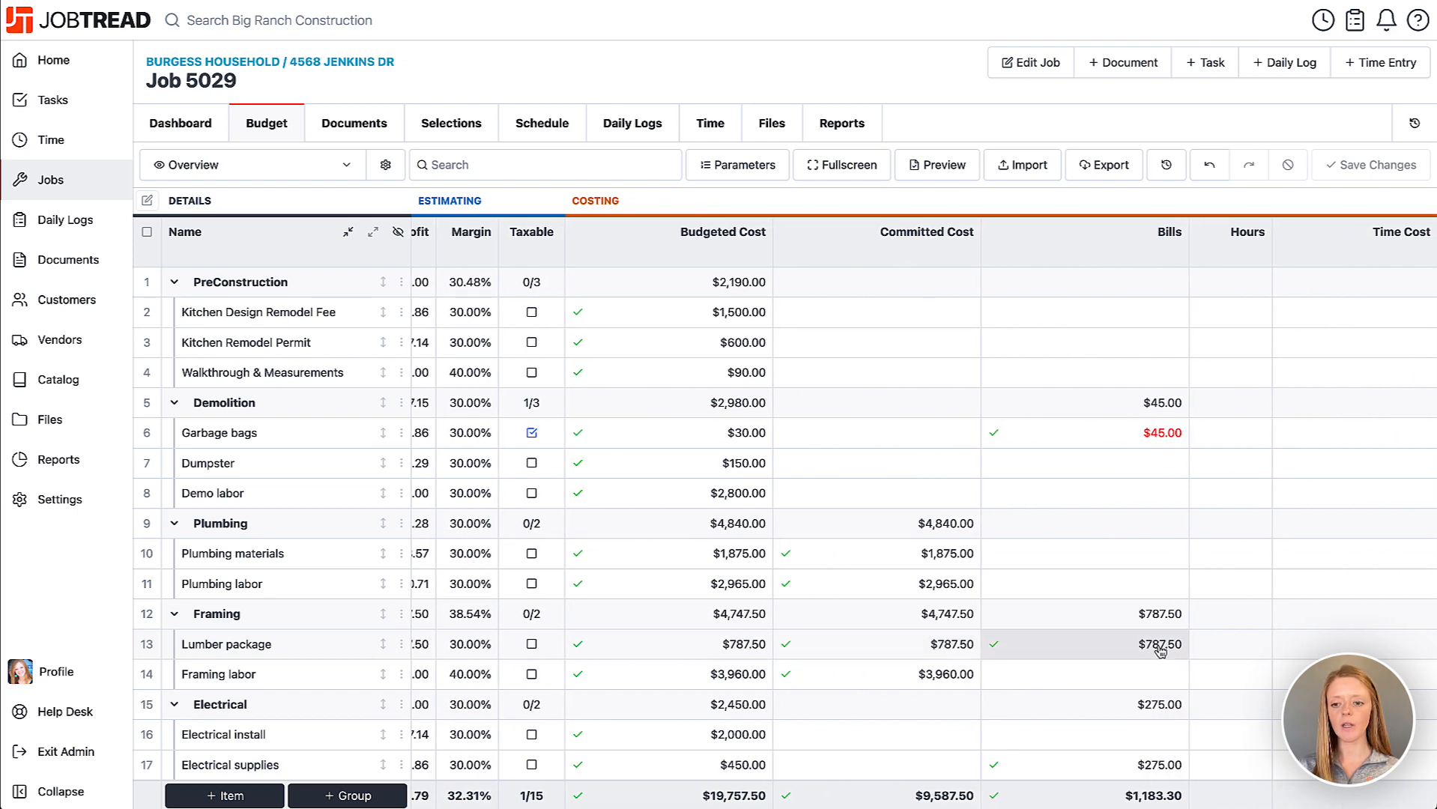
{"action": "scroll", "coordinate": [1160, 650], "scroll_direction": "right", "scroll_amount": 3}
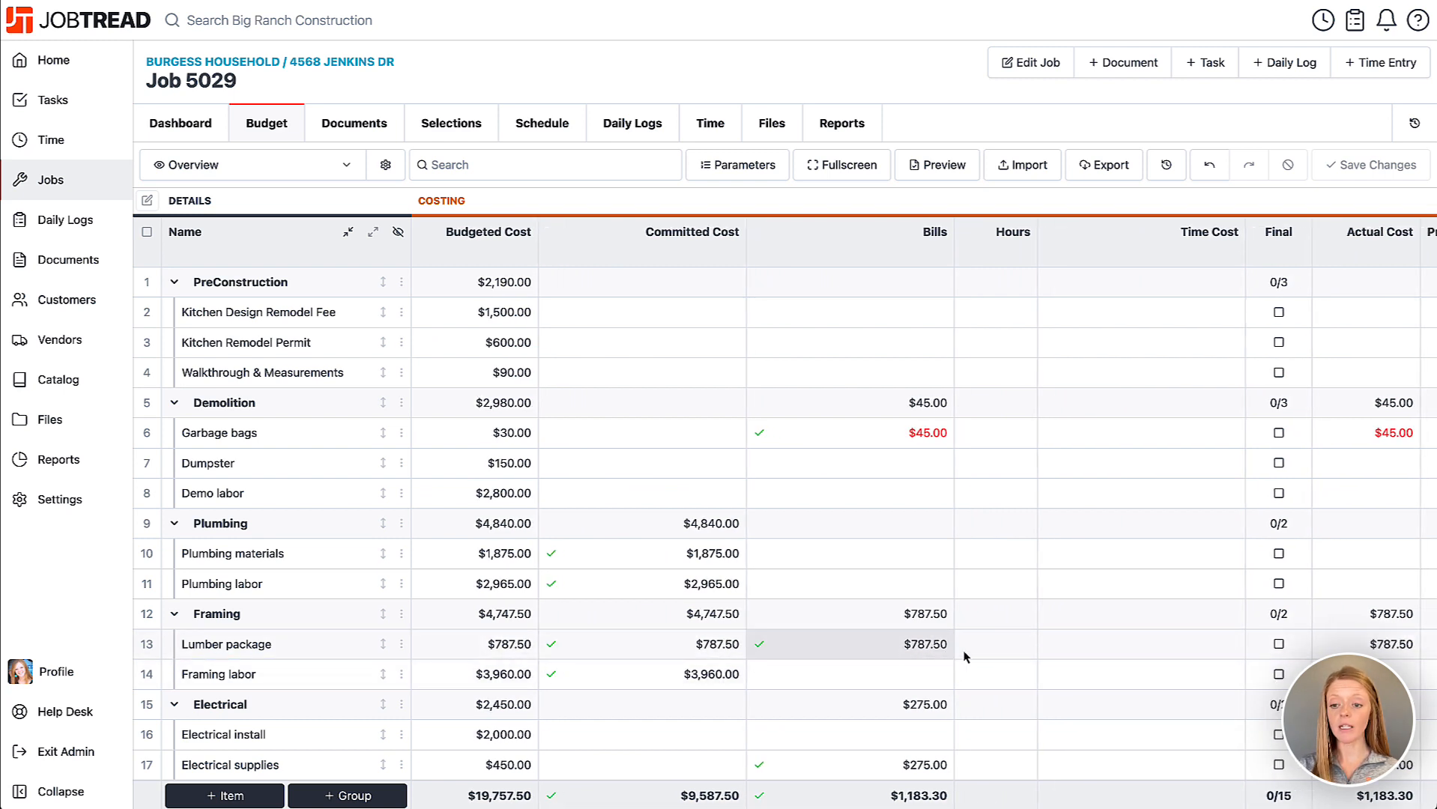
Step: Mark the Lumber package under Framing as final in the job budget and save the change
{"action": "left_click", "coordinate": [1265, 654]}
{"action": "scroll", "coordinate": [1280, 649], "scroll_direction": "down", "scroll_amount": 1}
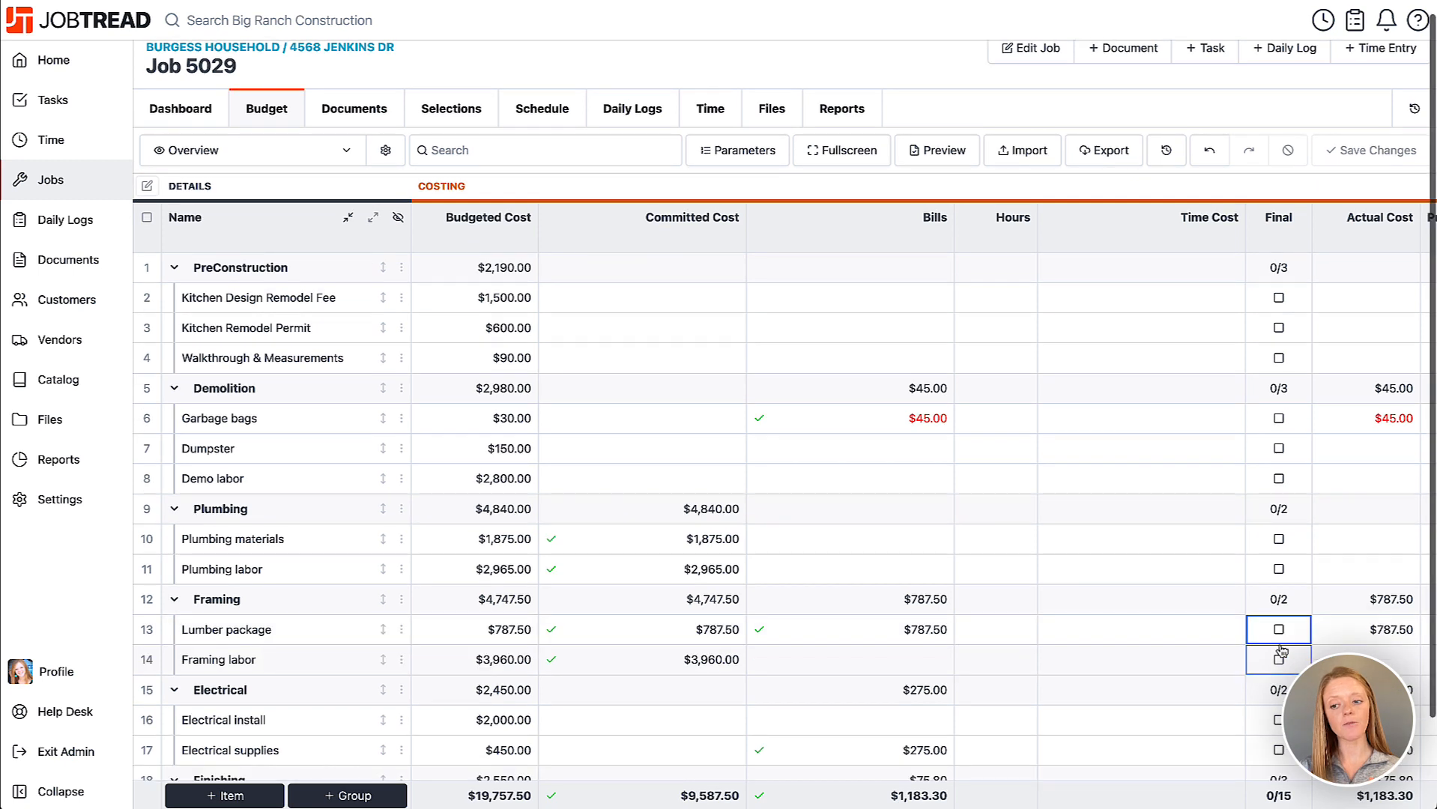
{"action": "left_click", "coordinate": [1279, 631]}
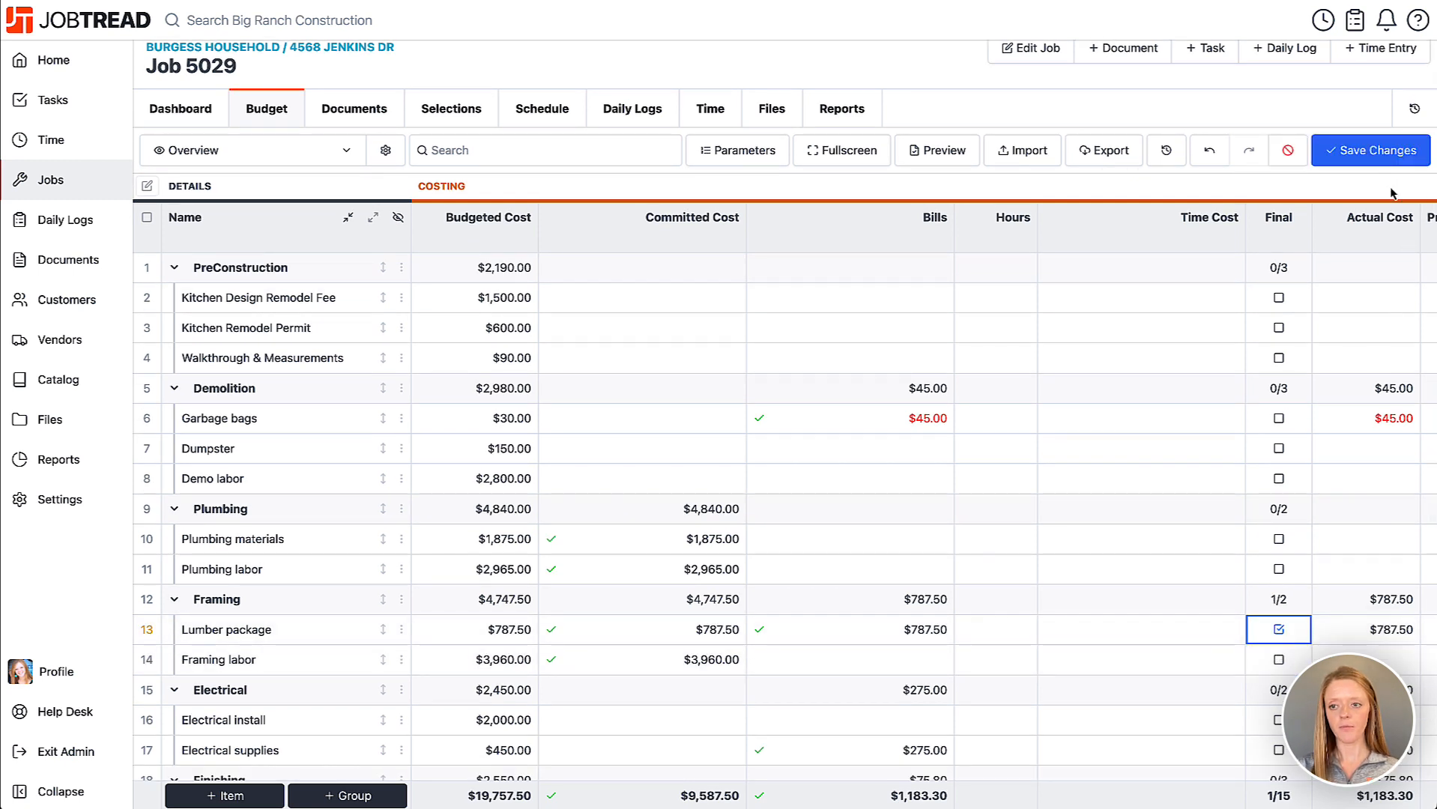
{"action": "key", "text": "ctrl+s"}
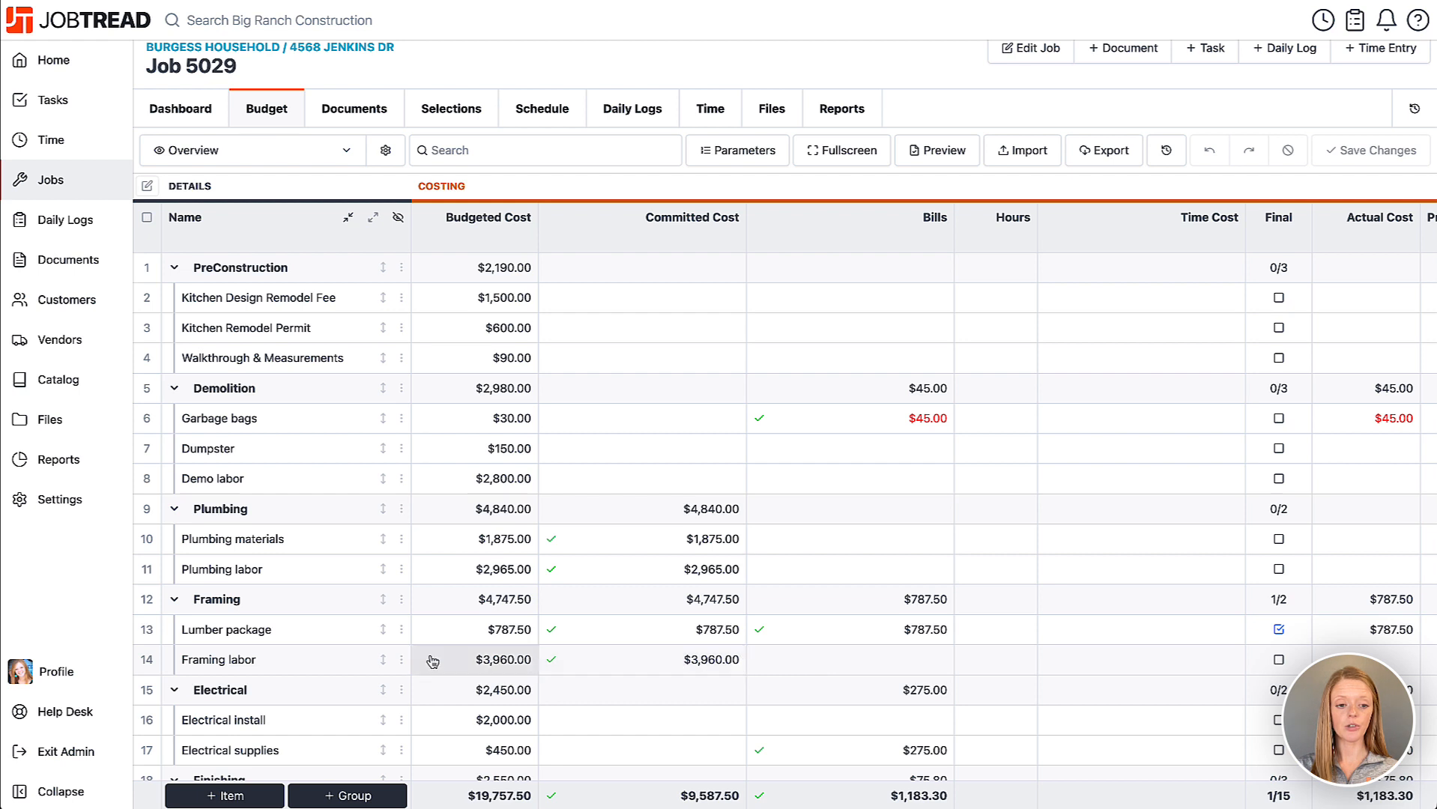
Step: Start a new Bill for the Framing labor item with DS Finish Carpentry as the vendor
{"action": "left_click", "coordinate": [145, 661]}
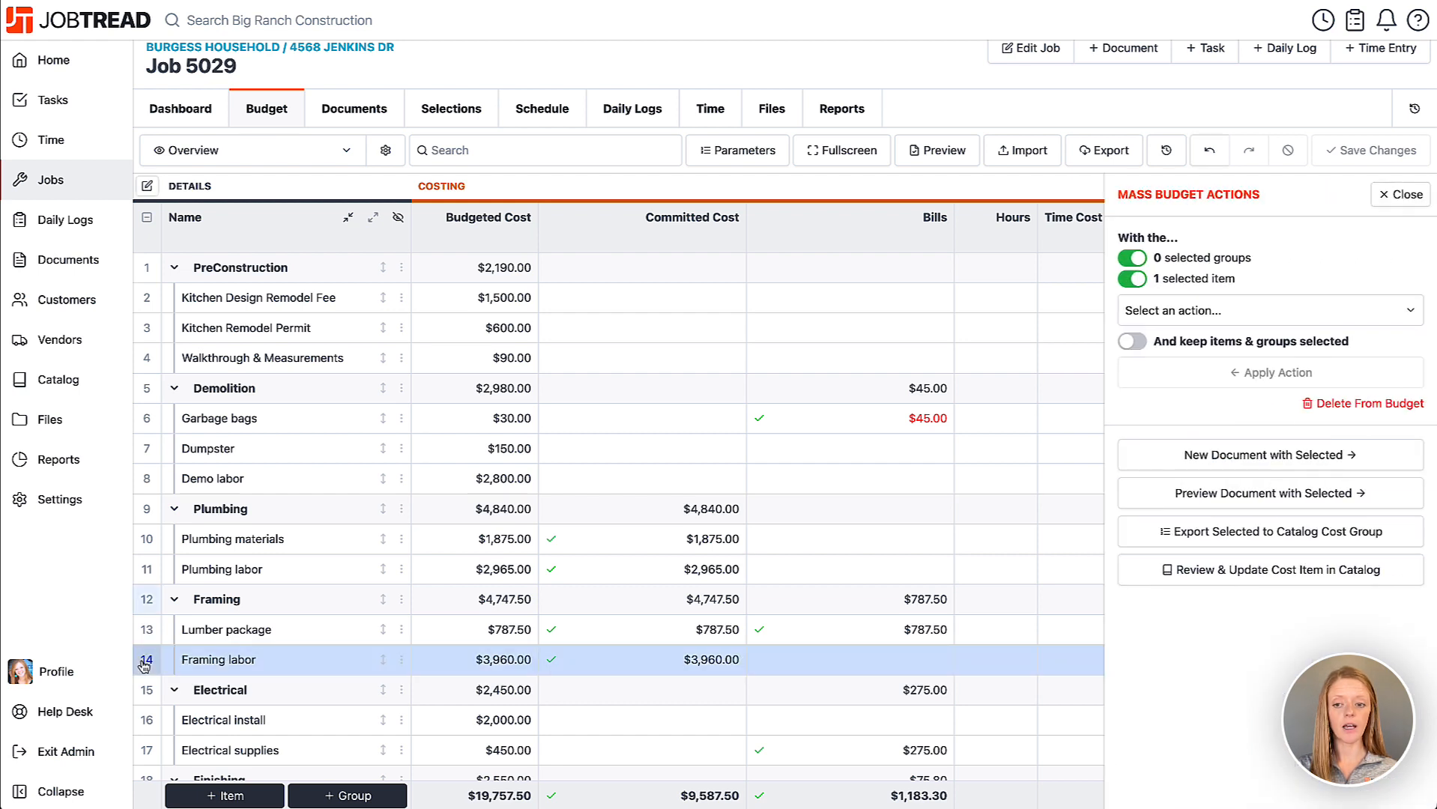
{"action": "left_click", "coordinate": [1261, 459]}
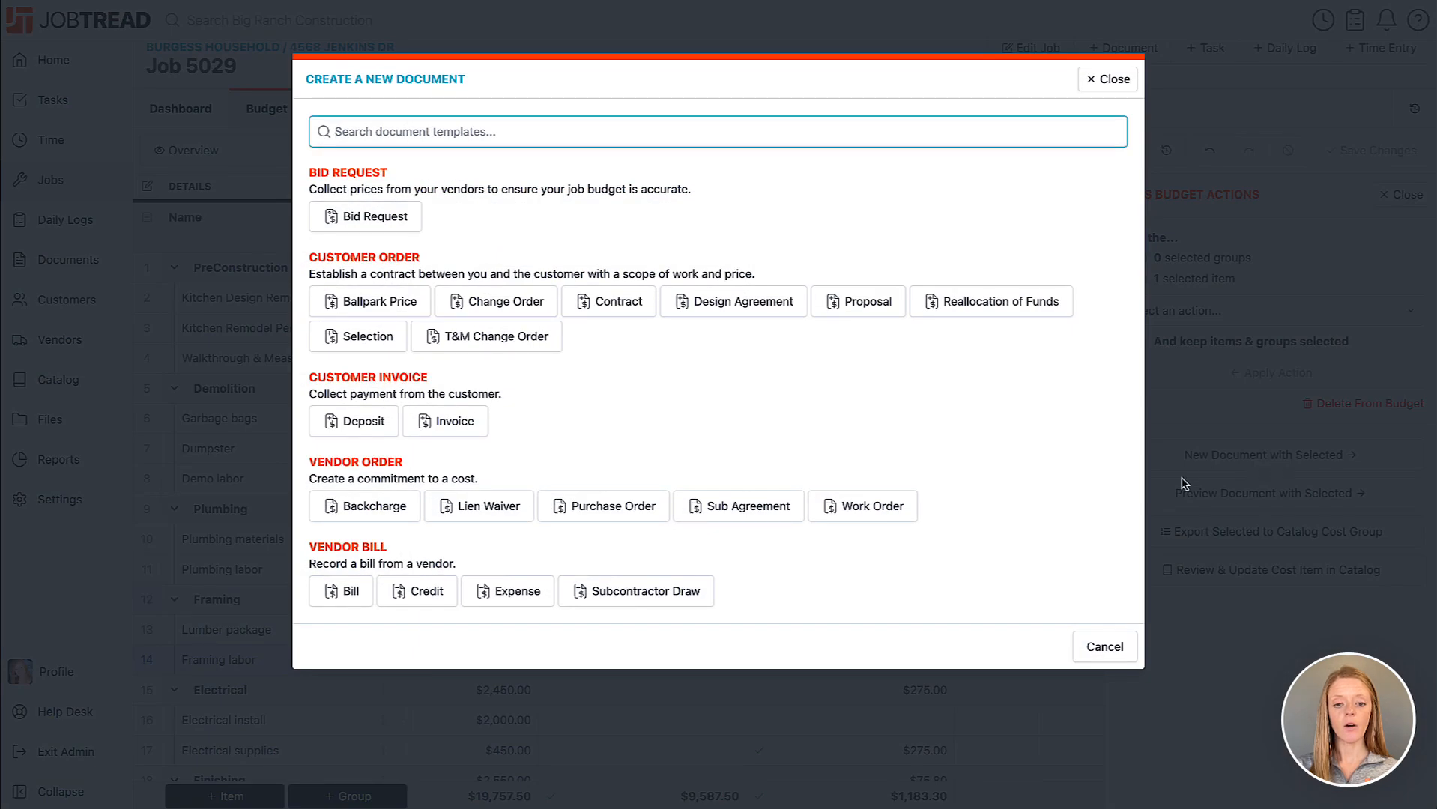
{"action": "left_click", "coordinate": [323, 595]}
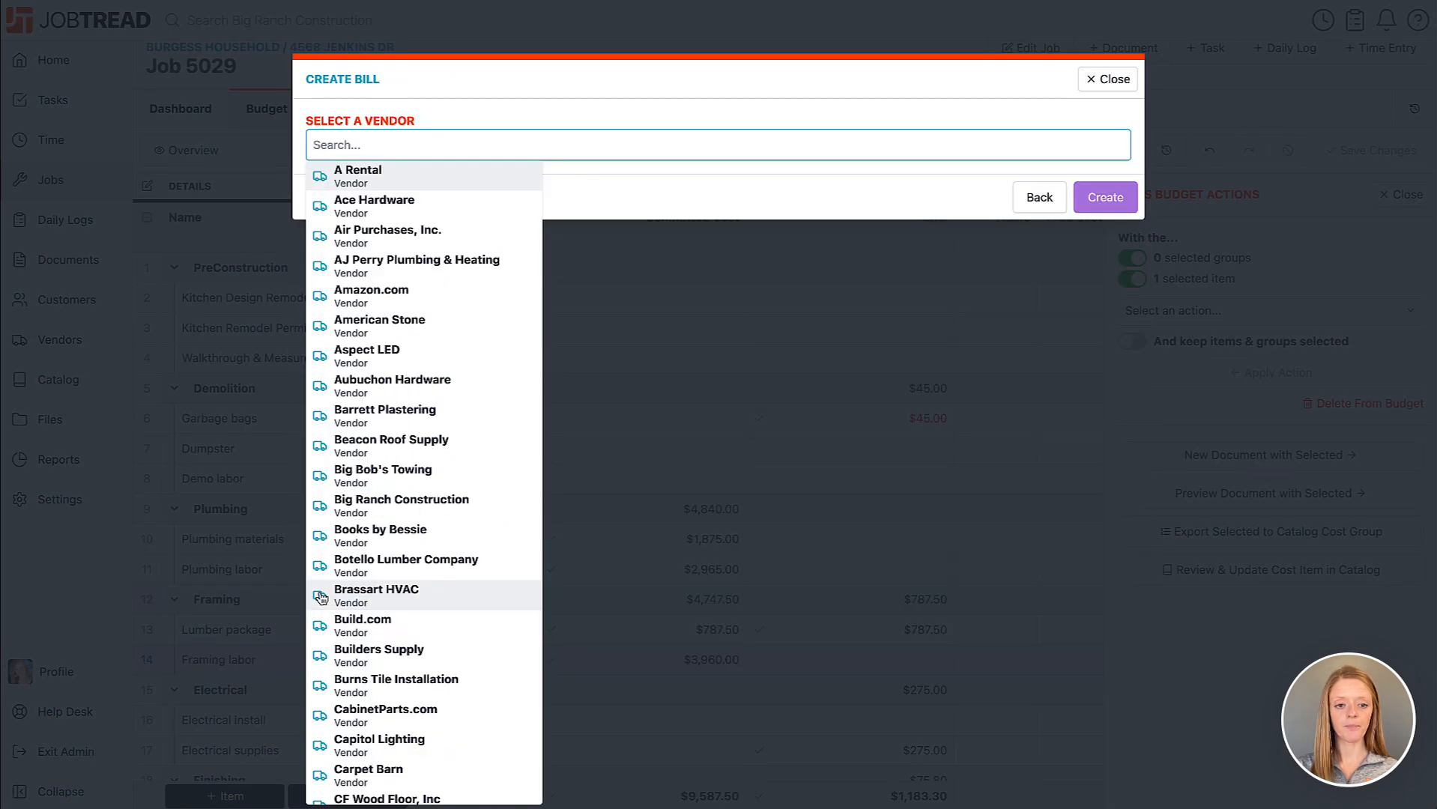
{"action": "type", "text": "carpen"}
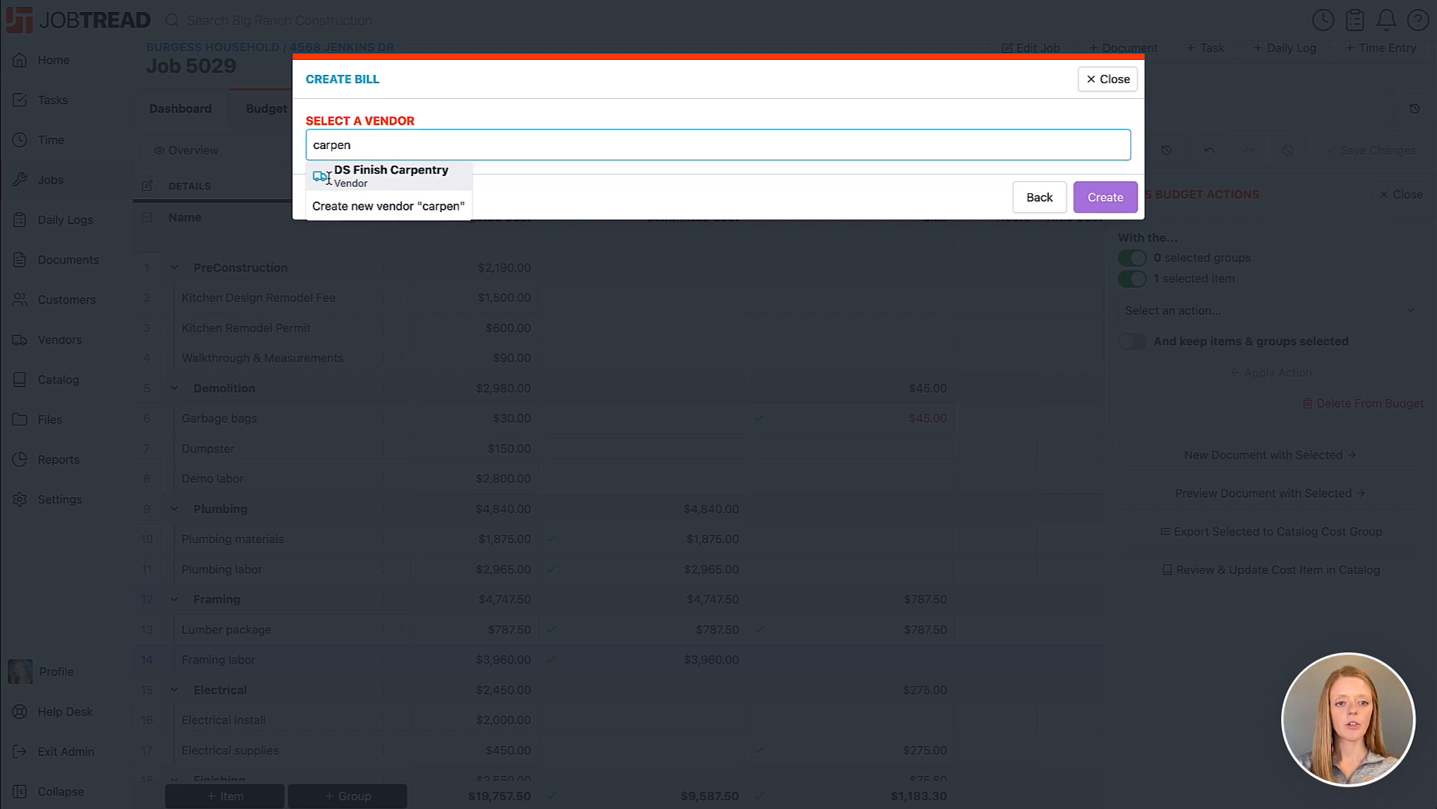
{"action": "left_click", "coordinate": [319, 174]}
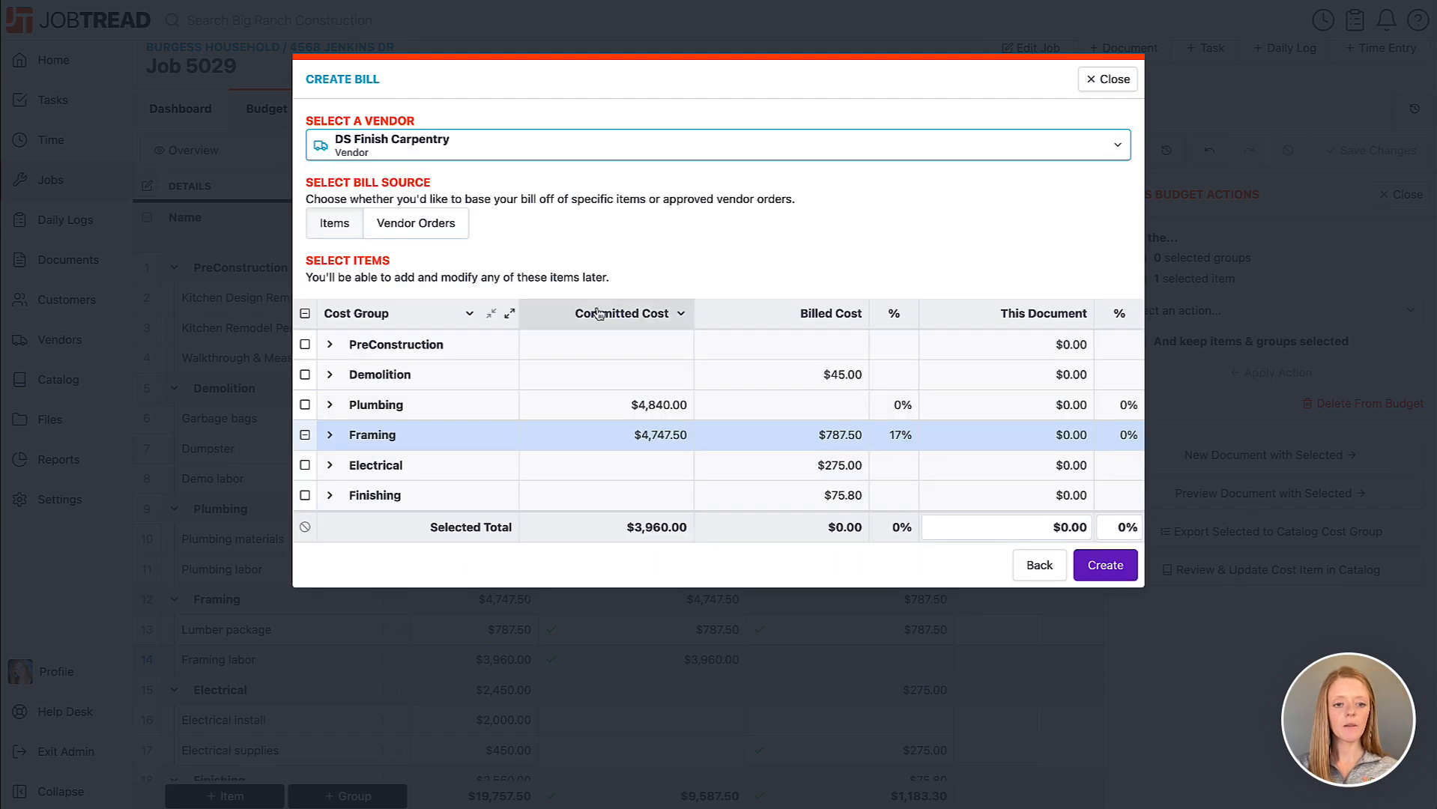
Step: Set this bill's amount for Framing labor to $4,000 and create the bill
{"action": "left_click", "coordinate": [329, 436]}
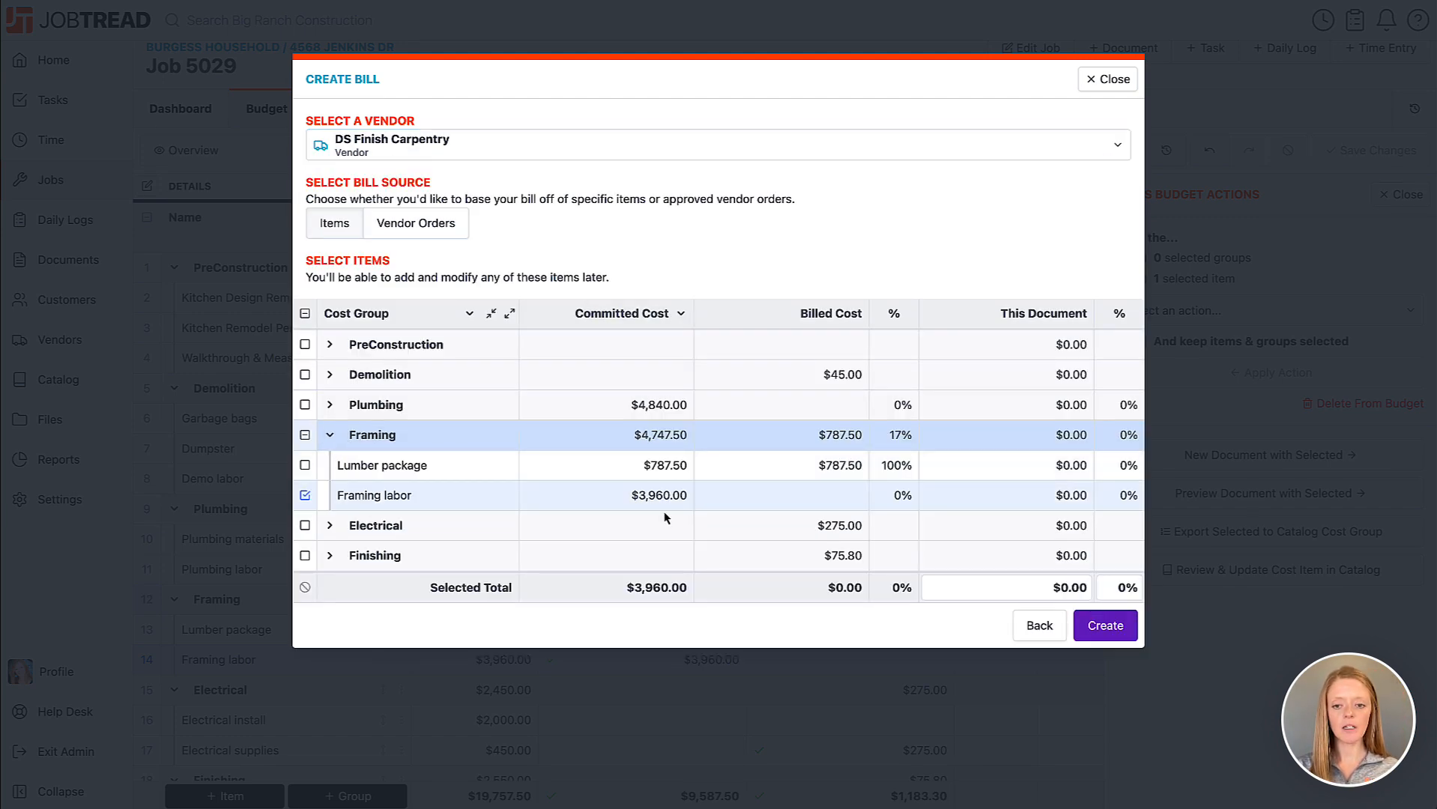
{"action": "left_click", "coordinate": [1036, 498]}
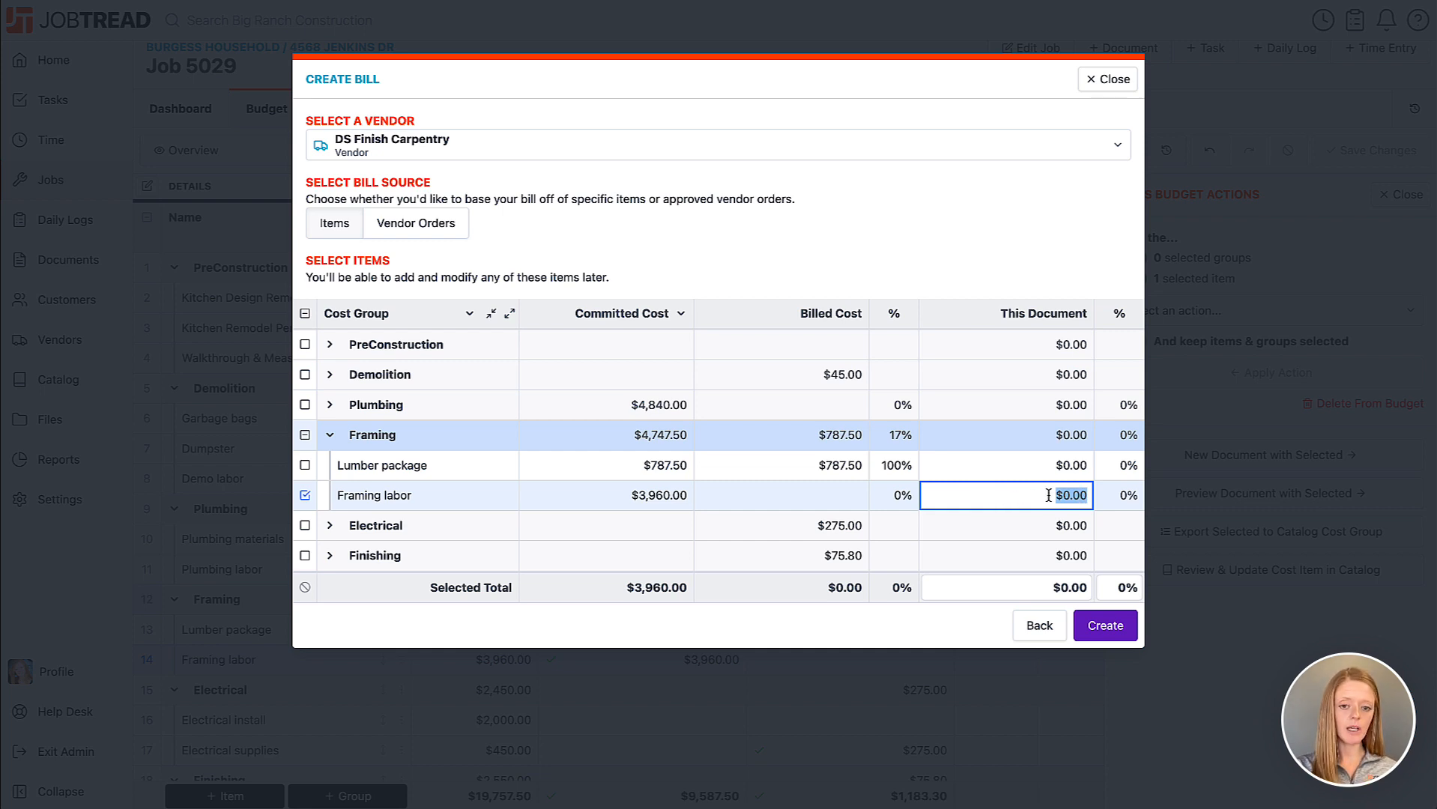
{"action": "type", "text": "4000"}
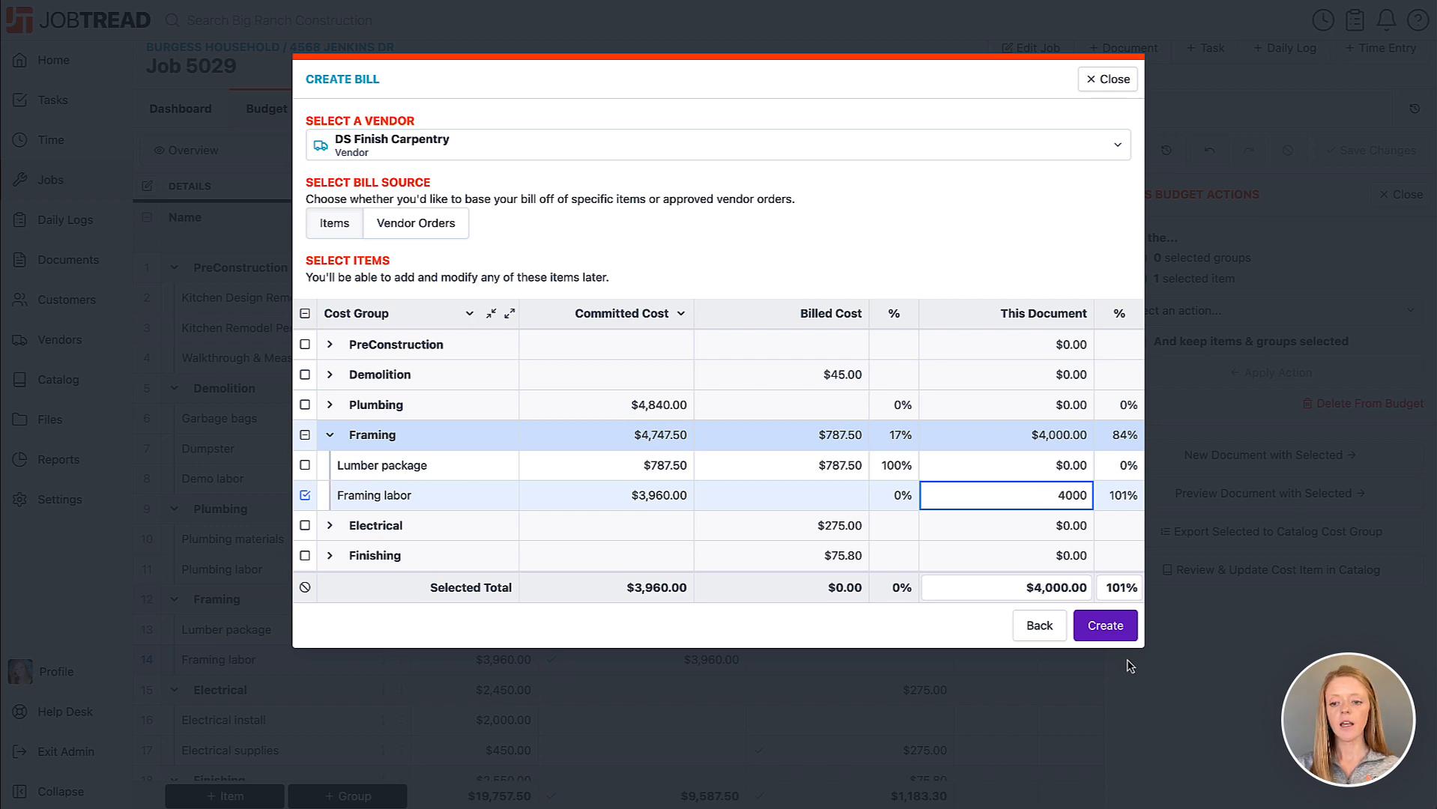
{"action": "left_click", "coordinate": [1123, 635]}
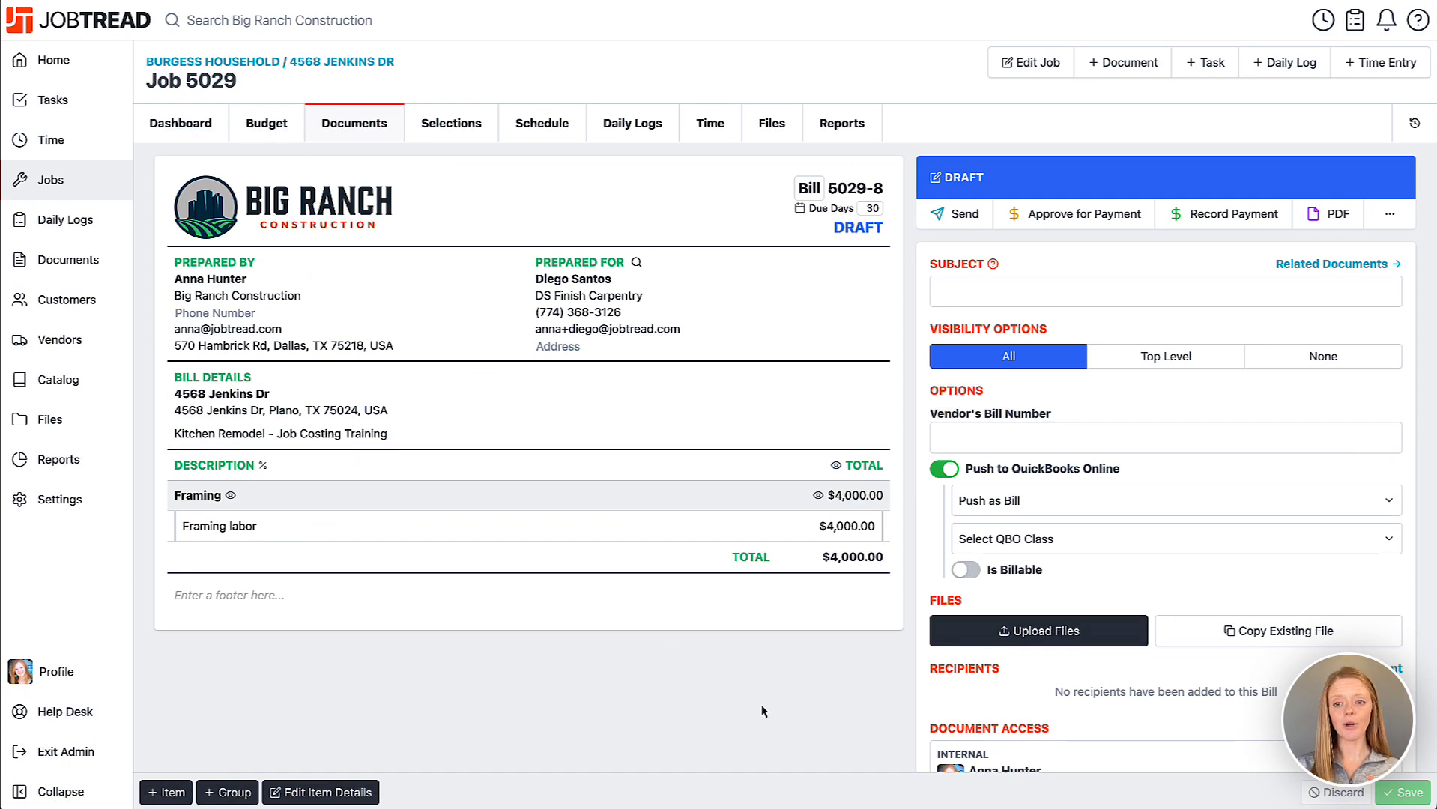
Step: Approve the Framing labor bill for payment and record its $4,000 payment by Check with reference 489
{"action": "left_click", "coordinate": [1106, 219]}
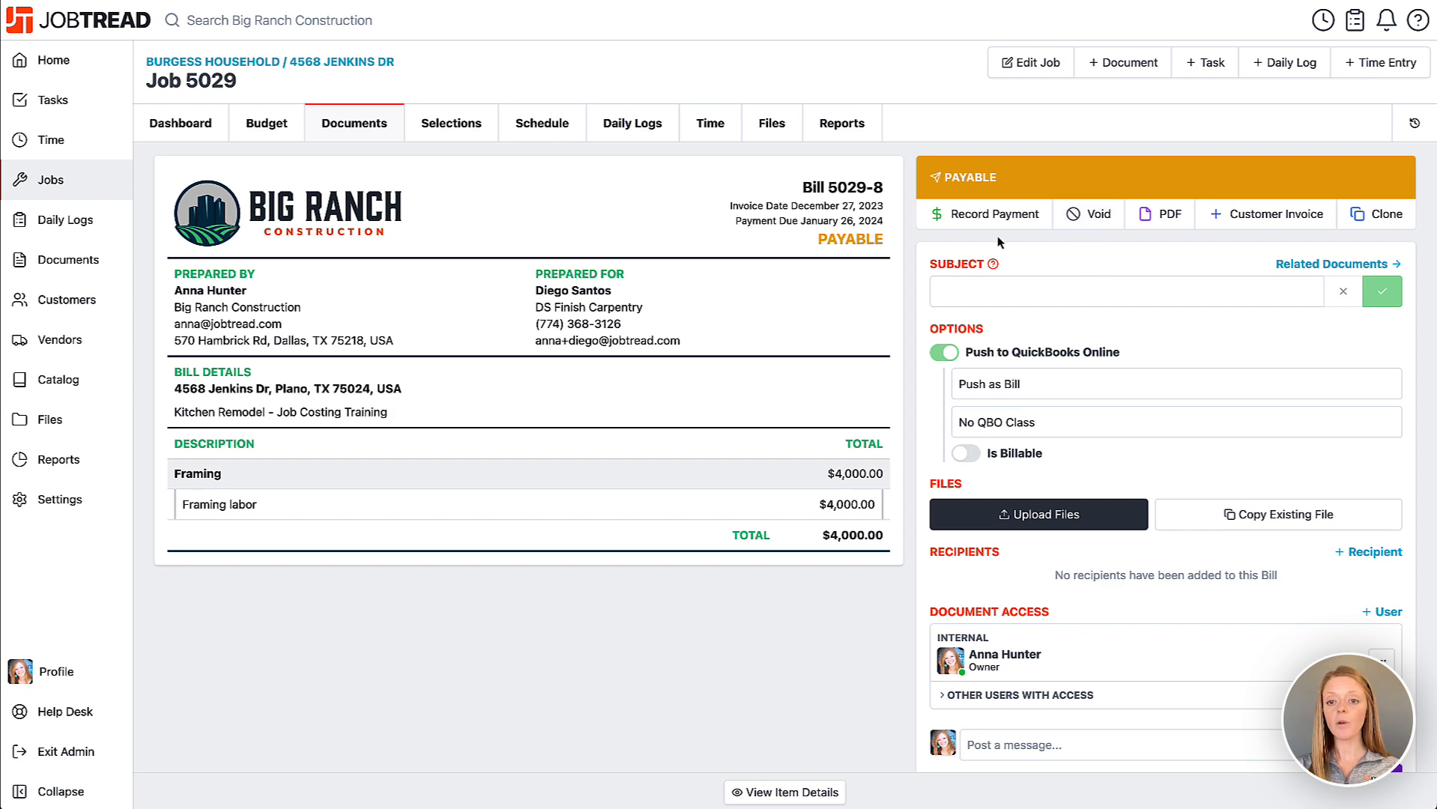
{"action": "left_click", "coordinate": [993, 225]}
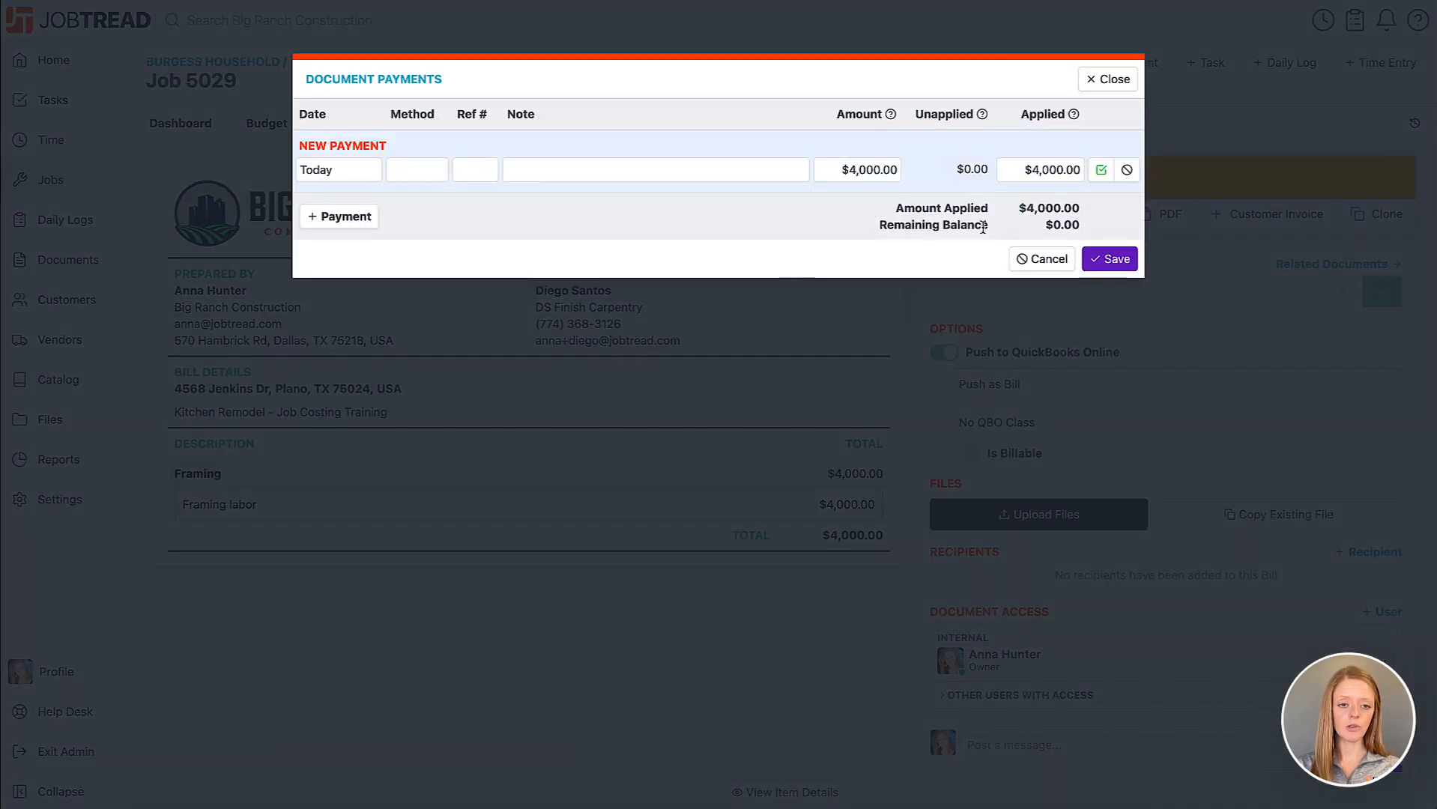
{"action": "left_click", "coordinate": [421, 173]}
{"action": "left_click", "coordinate": [411, 226]}
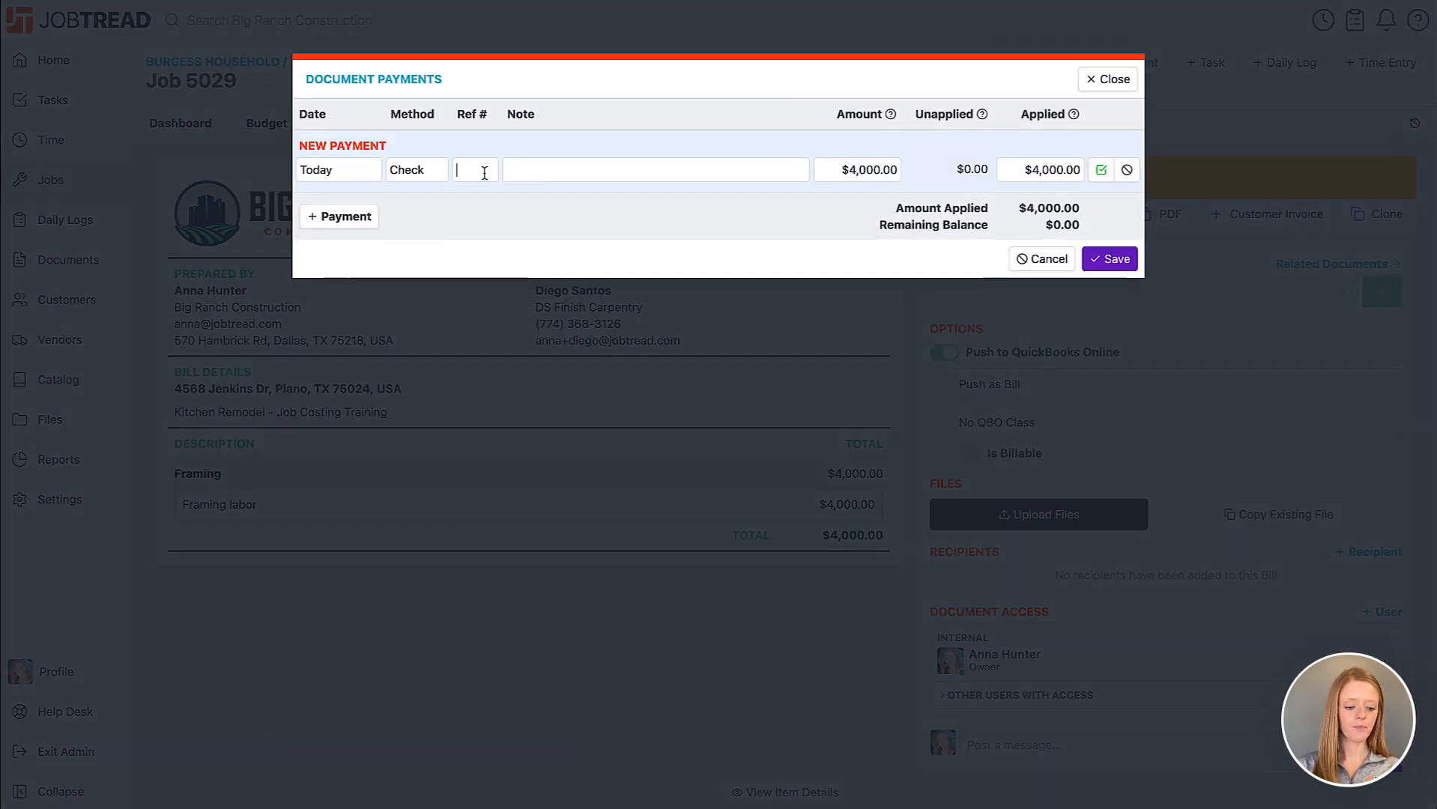
{"action": "left_click", "coordinate": [482, 170]}
{"action": "type", "text": "489"}
{"action": "left_click", "coordinate": [1100, 260]}
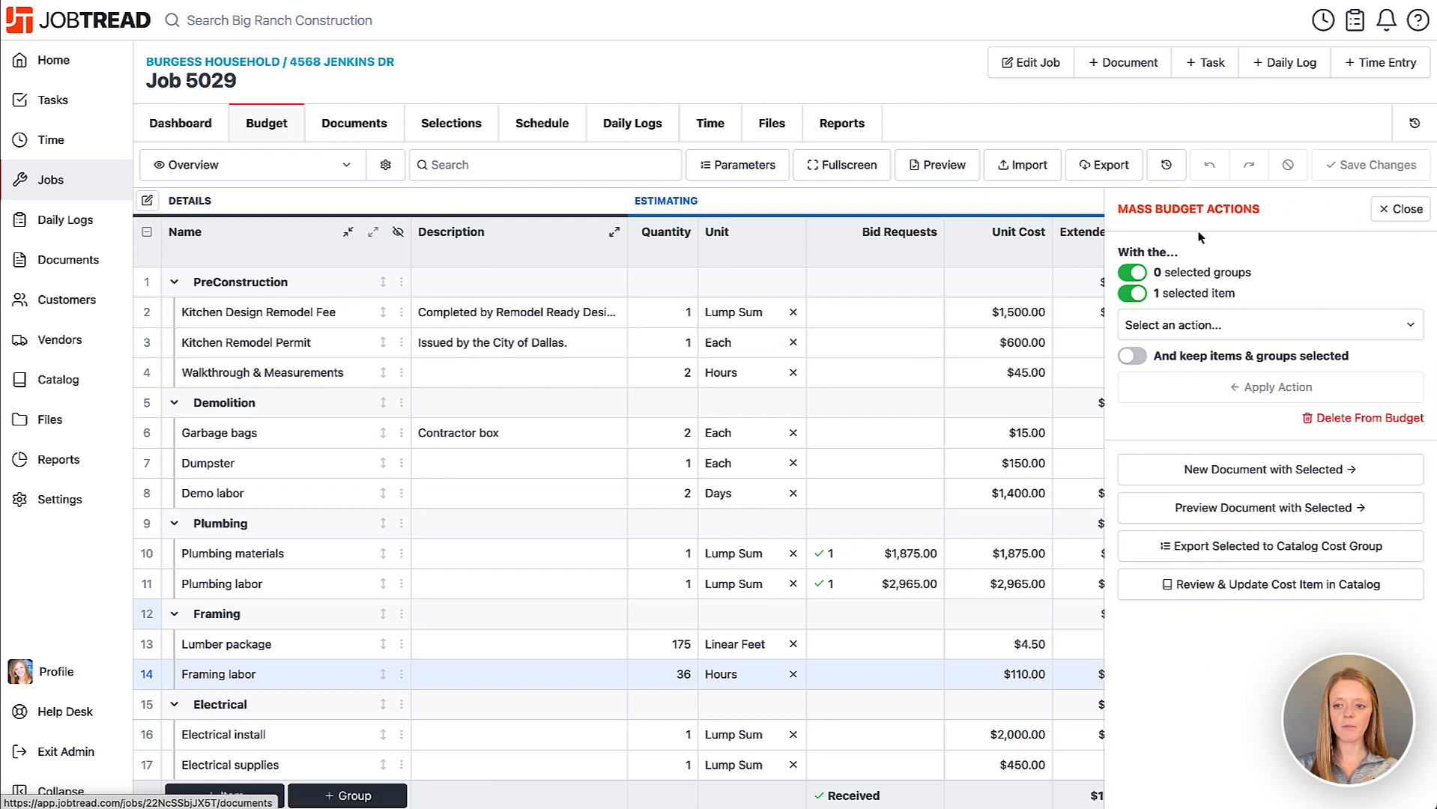
Step: Compare Framing labor's Bills with its Budgeted and Committed Cost in the job budget, clearing the open item selection
{"action": "left_click", "coordinate": [1405, 208]}
{"action": "scroll", "coordinate": [1139, 511], "scroll_direction": "right", "scroll_amount": 10}
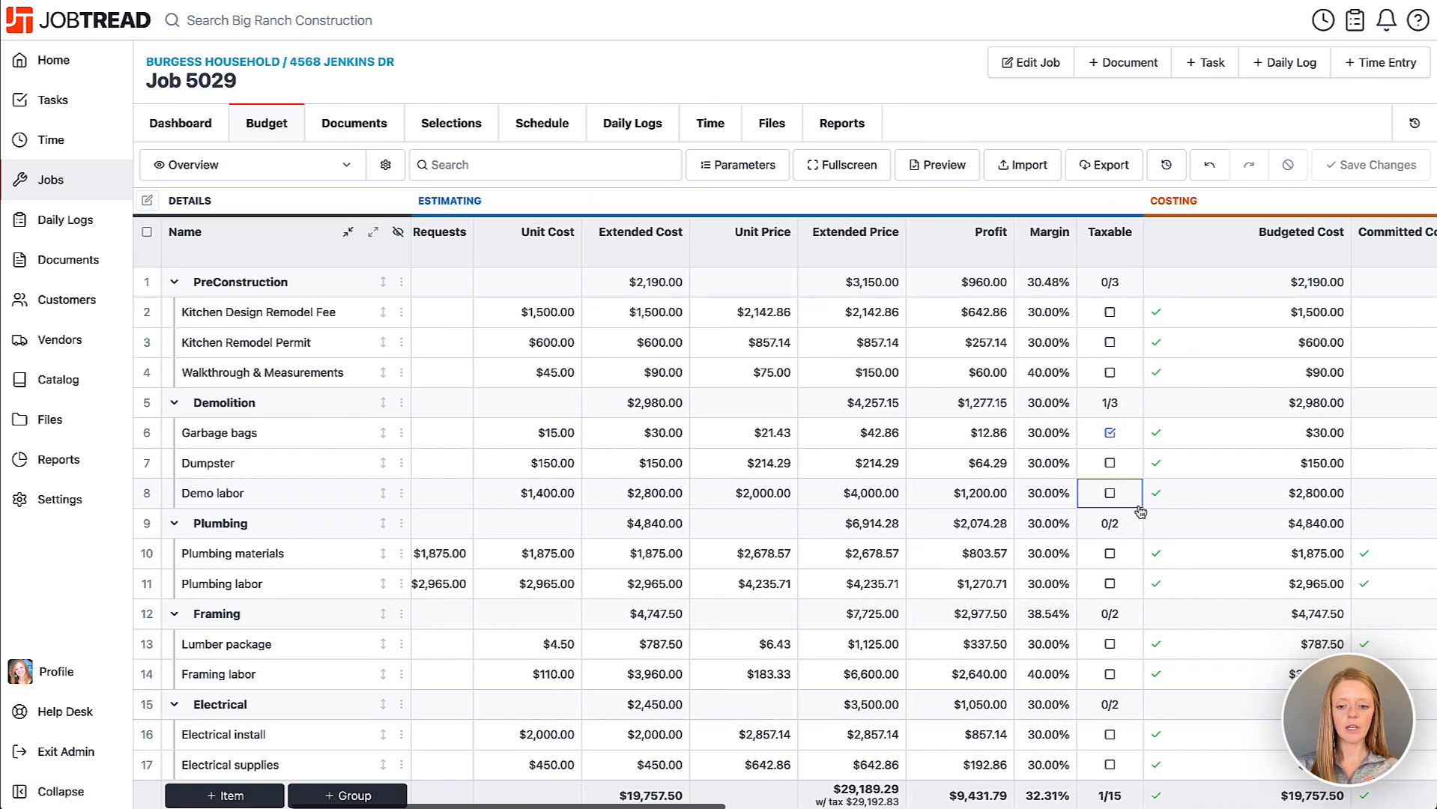
{"action": "scroll", "coordinate": [1139, 511], "scroll_direction": "right", "scroll_amount": 5}
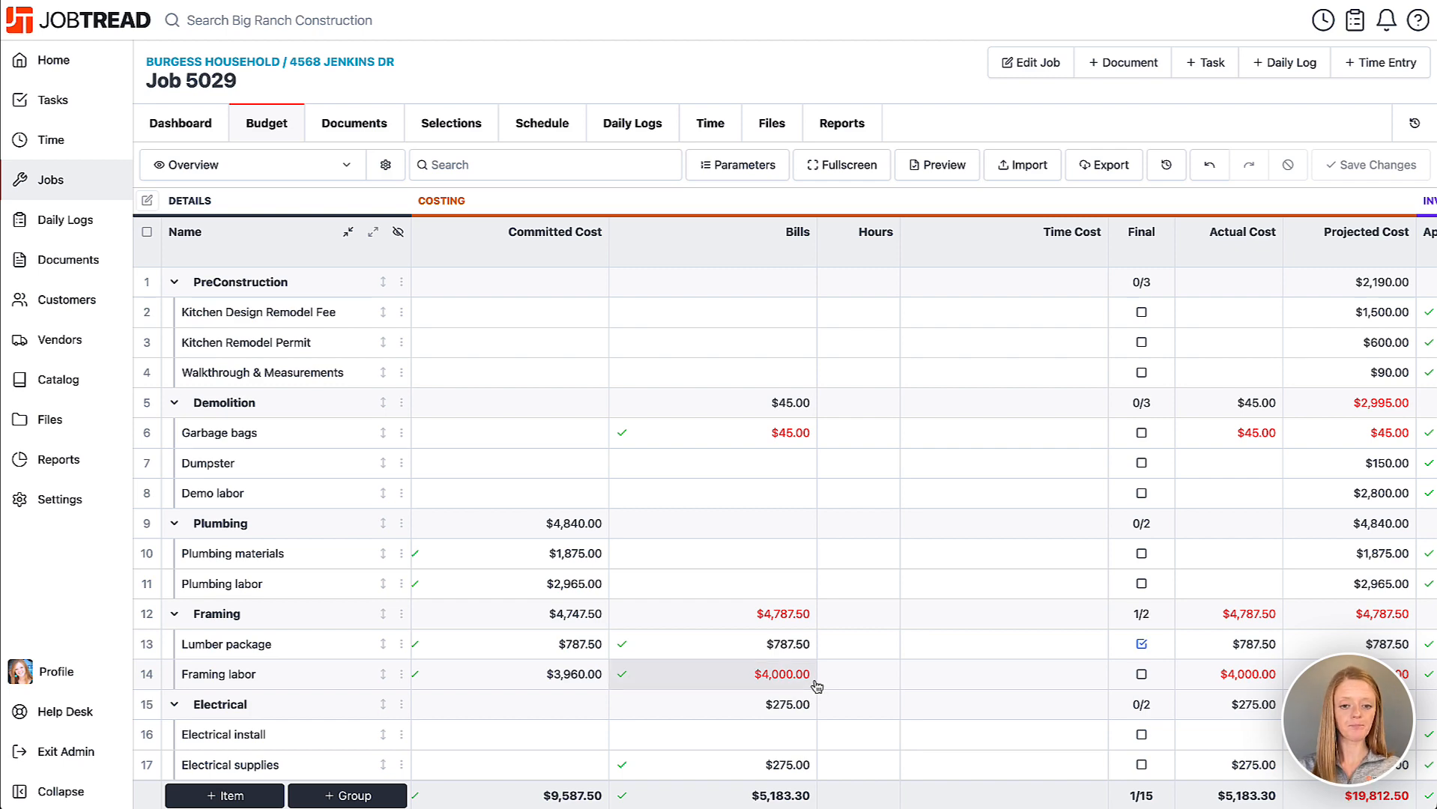
{"action": "scroll", "coordinate": [813, 686], "scroll_direction": "left", "scroll_amount": 2}
{"action": "scroll", "coordinate": [809, 686], "scroll_direction": "left", "scroll_amount": 2}
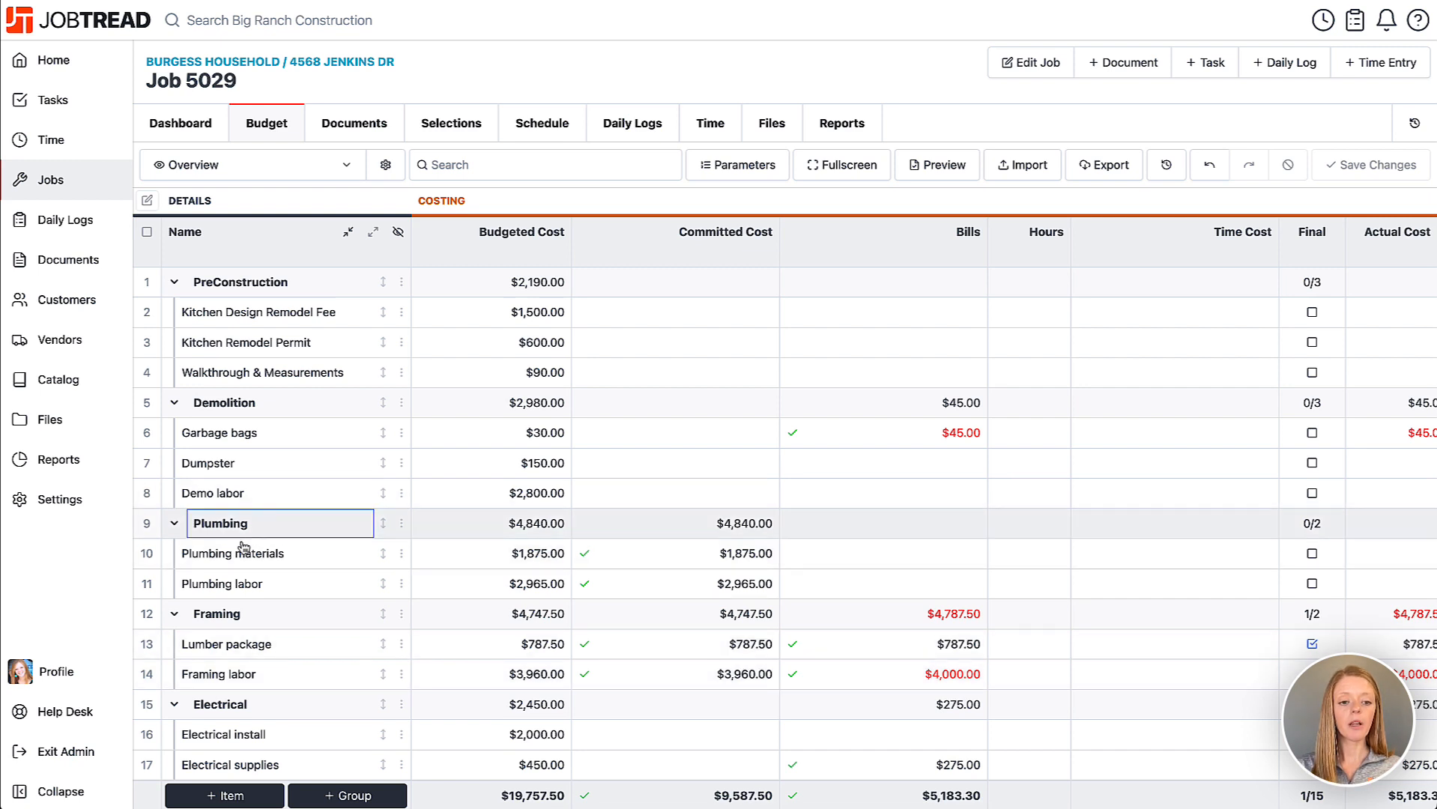
Step: Open the Michael's Plumbing purchase order behind Plumbing materials' Committed Cost and create a Bill from it
{"action": "left_click", "coordinate": [687, 565]}
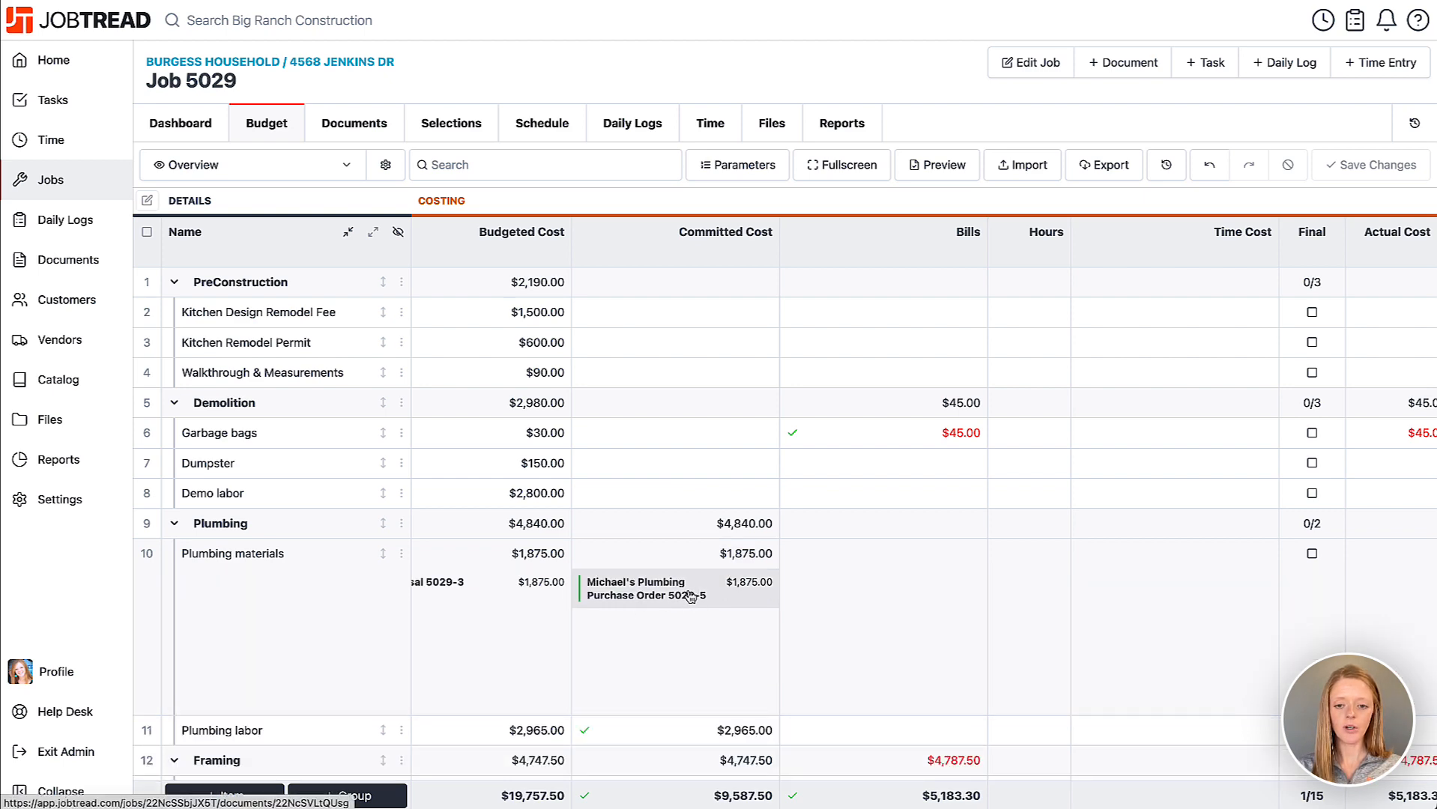
{"action": "left_click", "coordinate": [690, 595]}
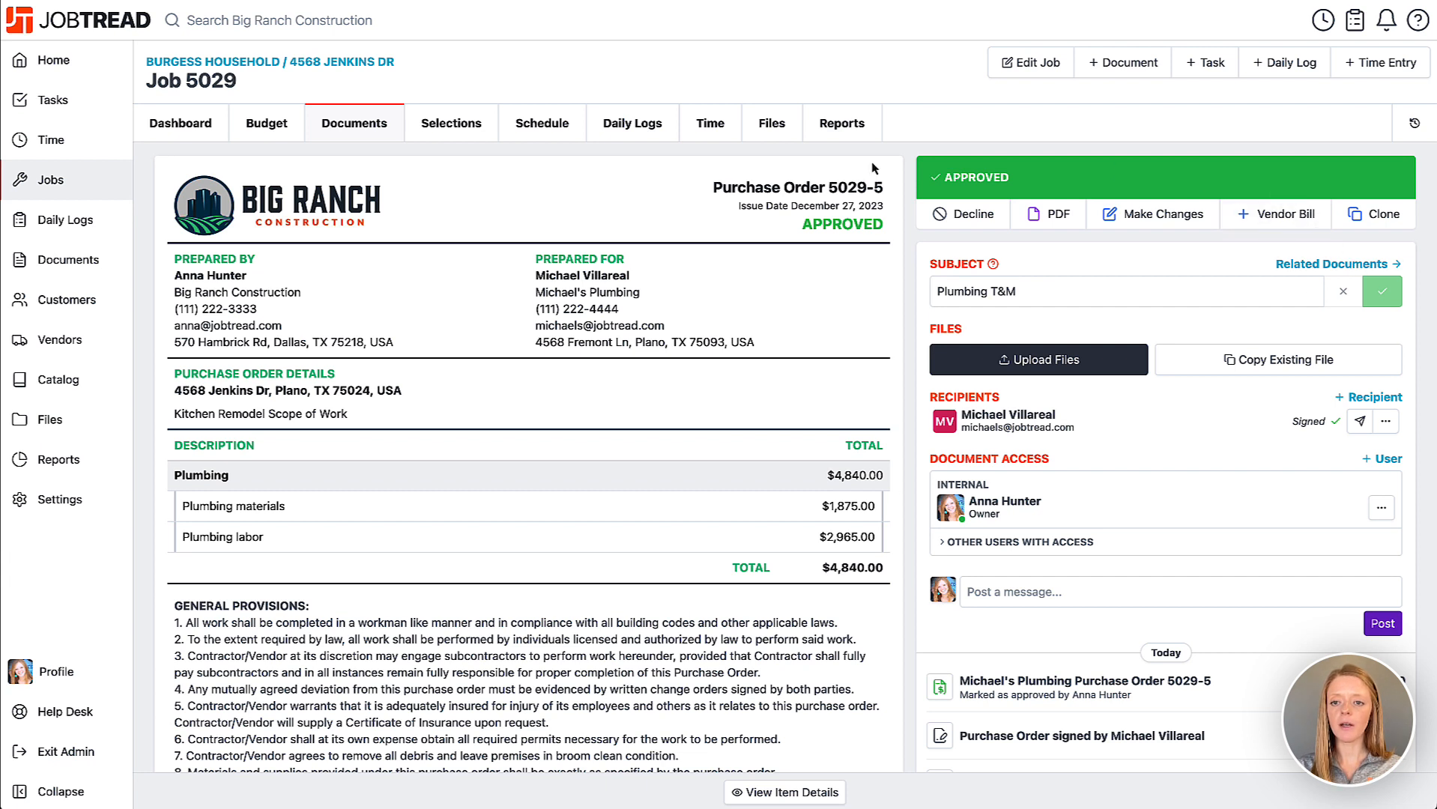
{"action": "left_click", "coordinate": [1263, 217]}
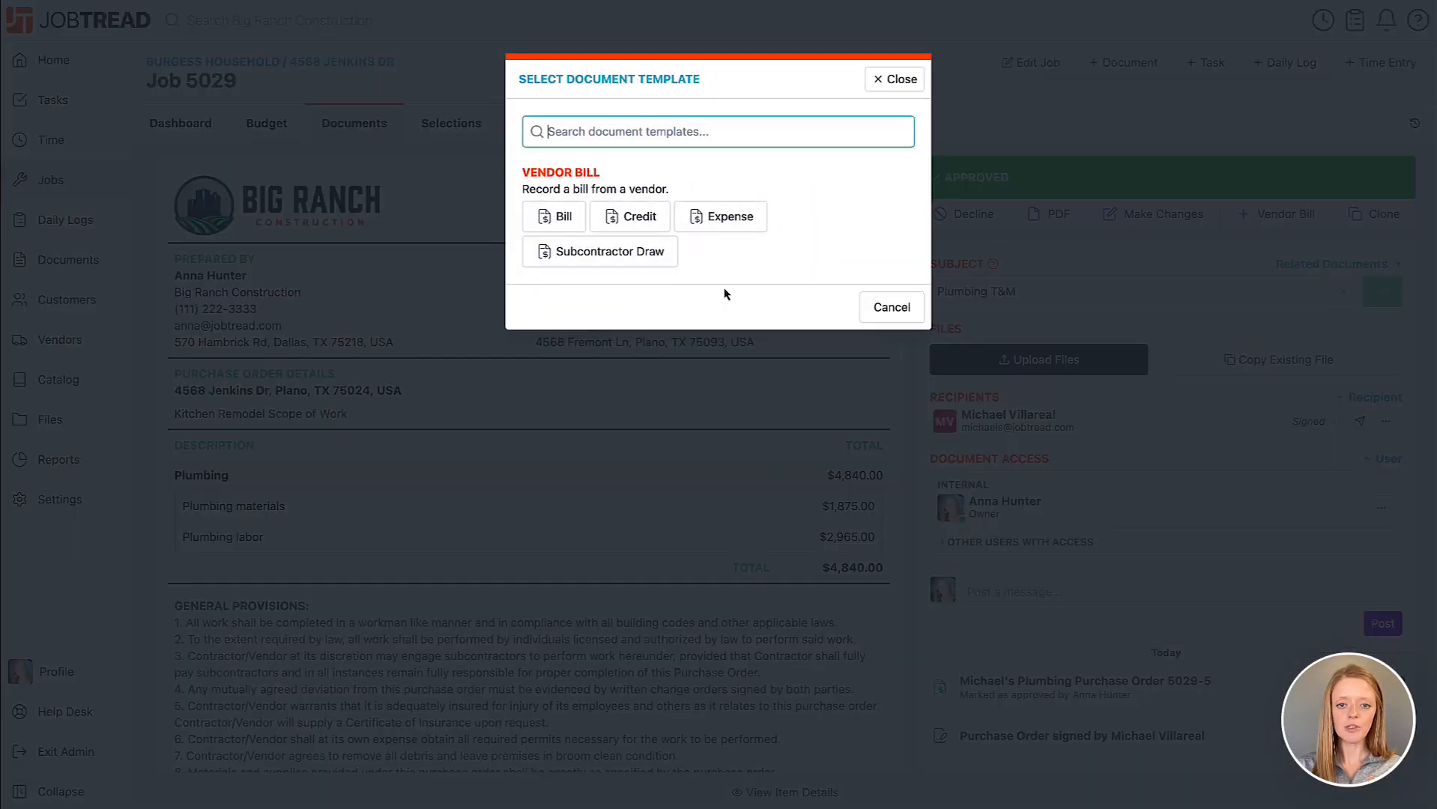
{"action": "left_click", "coordinate": [552, 218]}
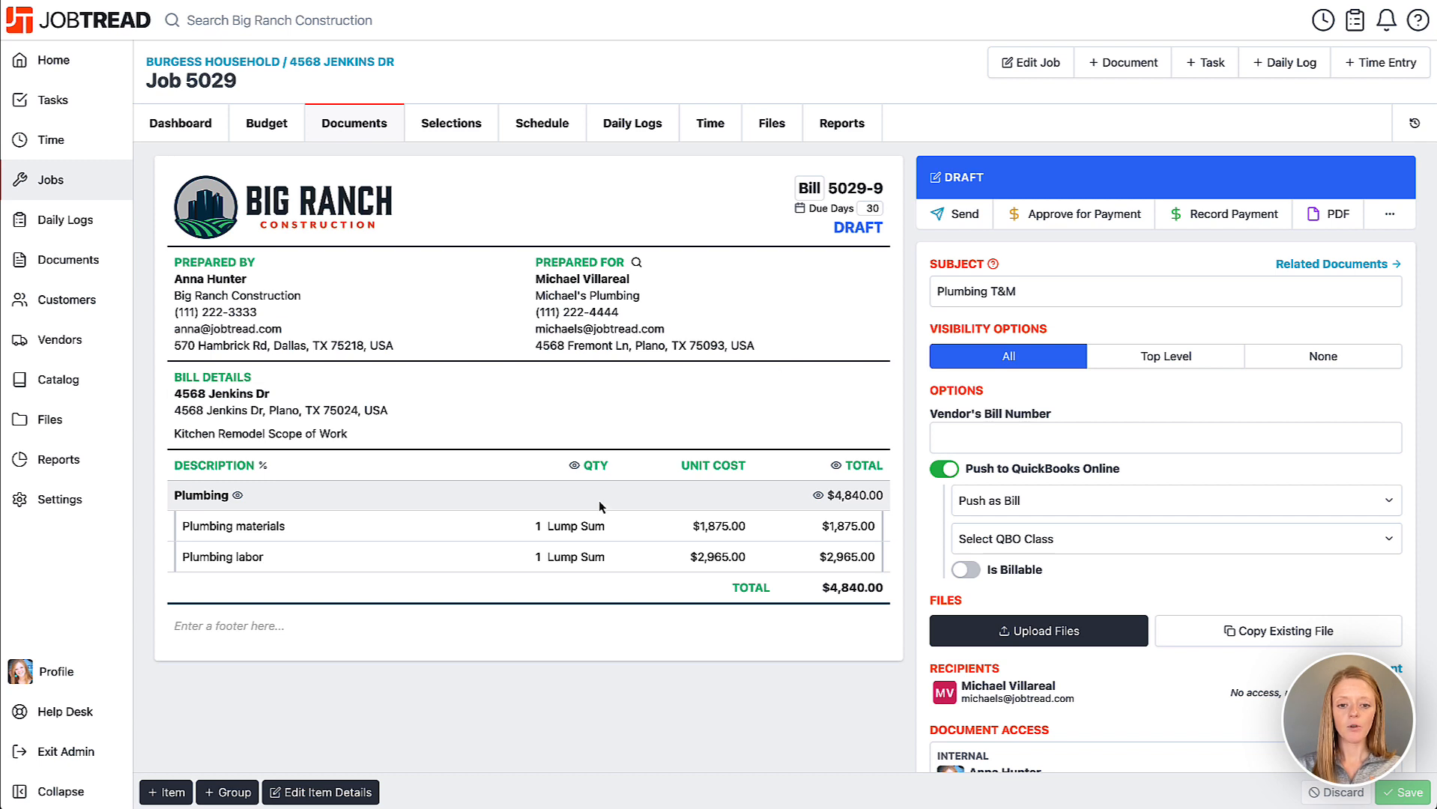
Step: Save the plumbing bill with its quantity column hidden and approve it for payment
{"action": "left_click", "coordinate": [574, 466]}
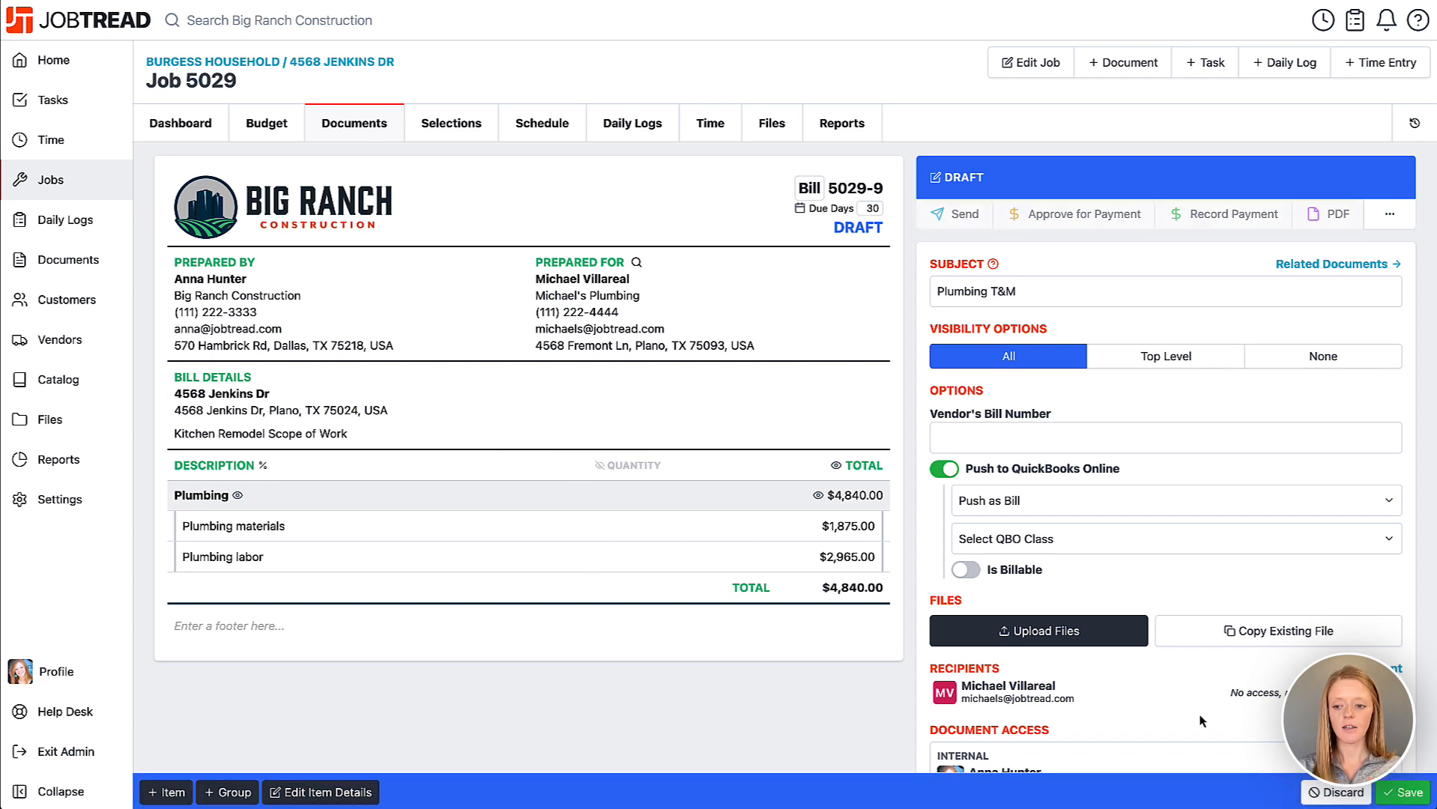
{"action": "left_click", "coordinate": [1411, 795]}
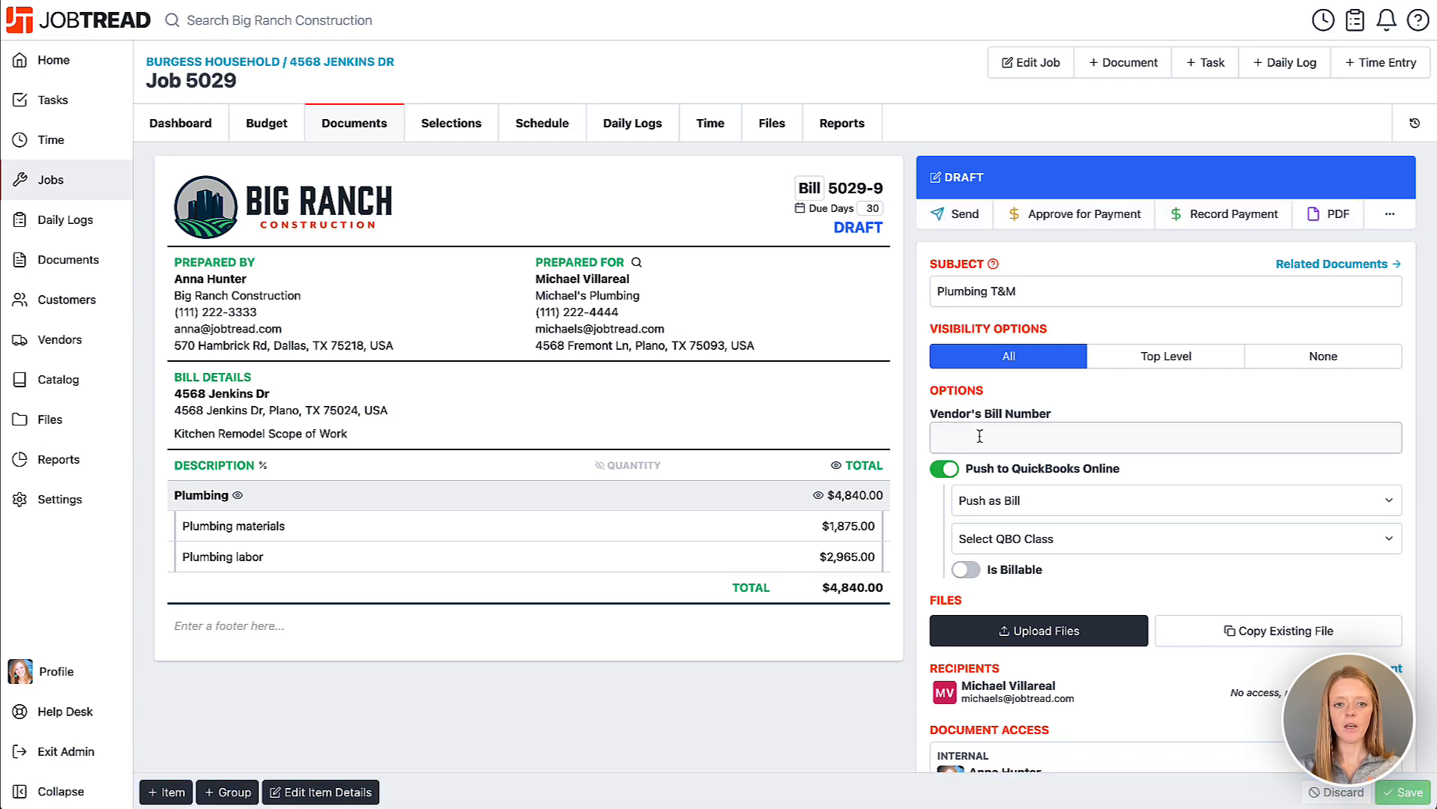
{"action": "left_click", "coordinate": [1099, 223]}
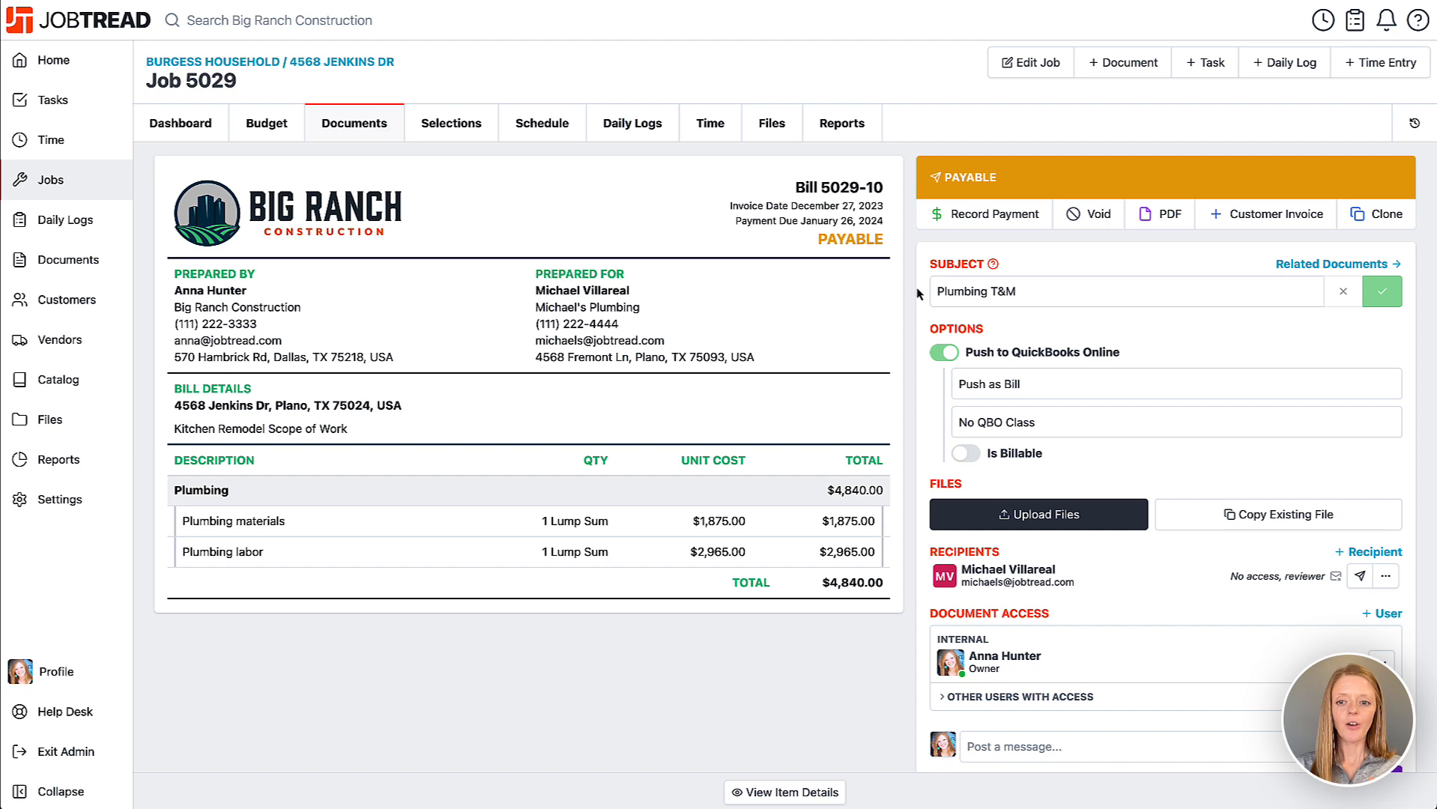
Step: Start a payment on the plumbing bill with Check as the method and 489 as the reference
{"action": "left_click", "coordinate": [976, 218]}
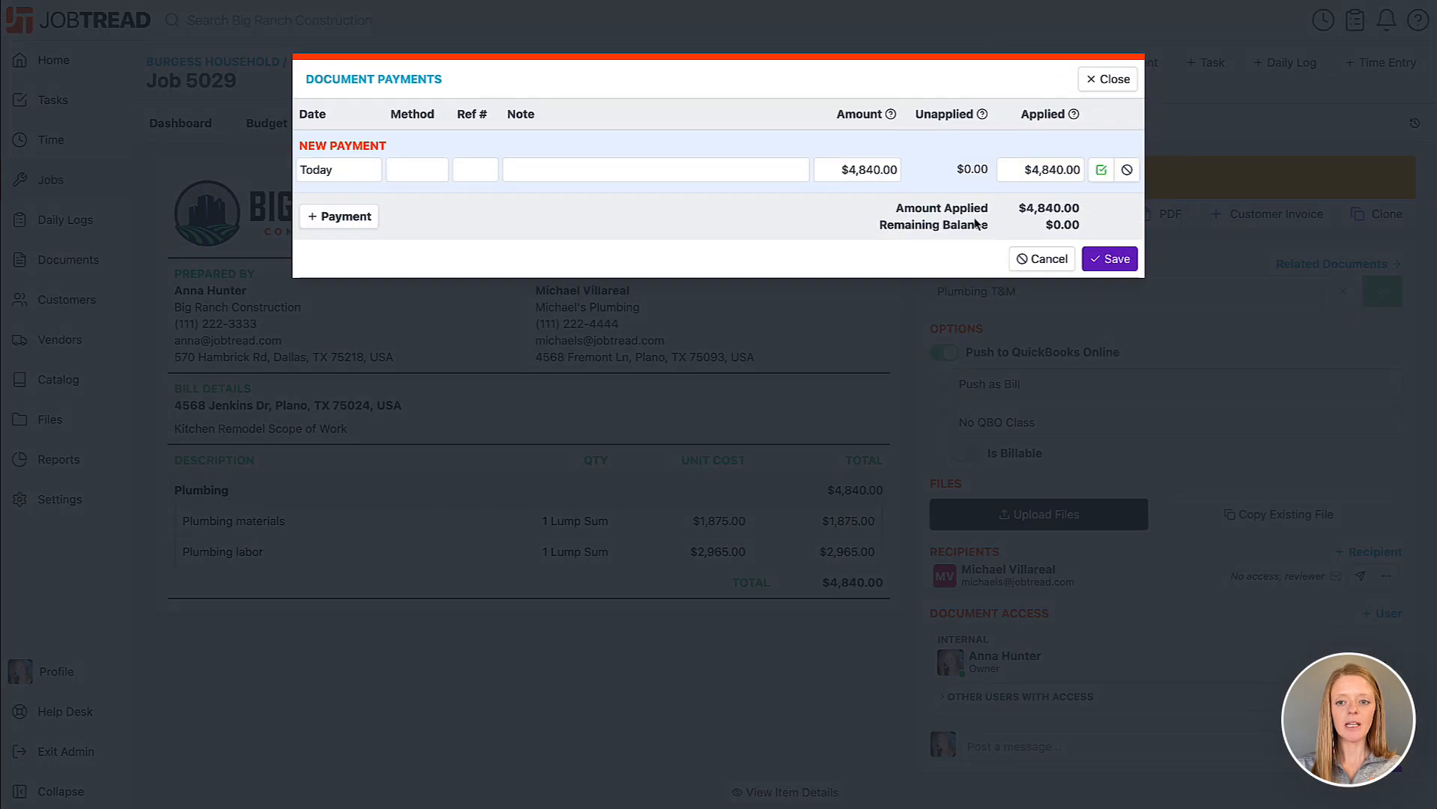
{"action": "left_click", "coordinate": [419, 168]}
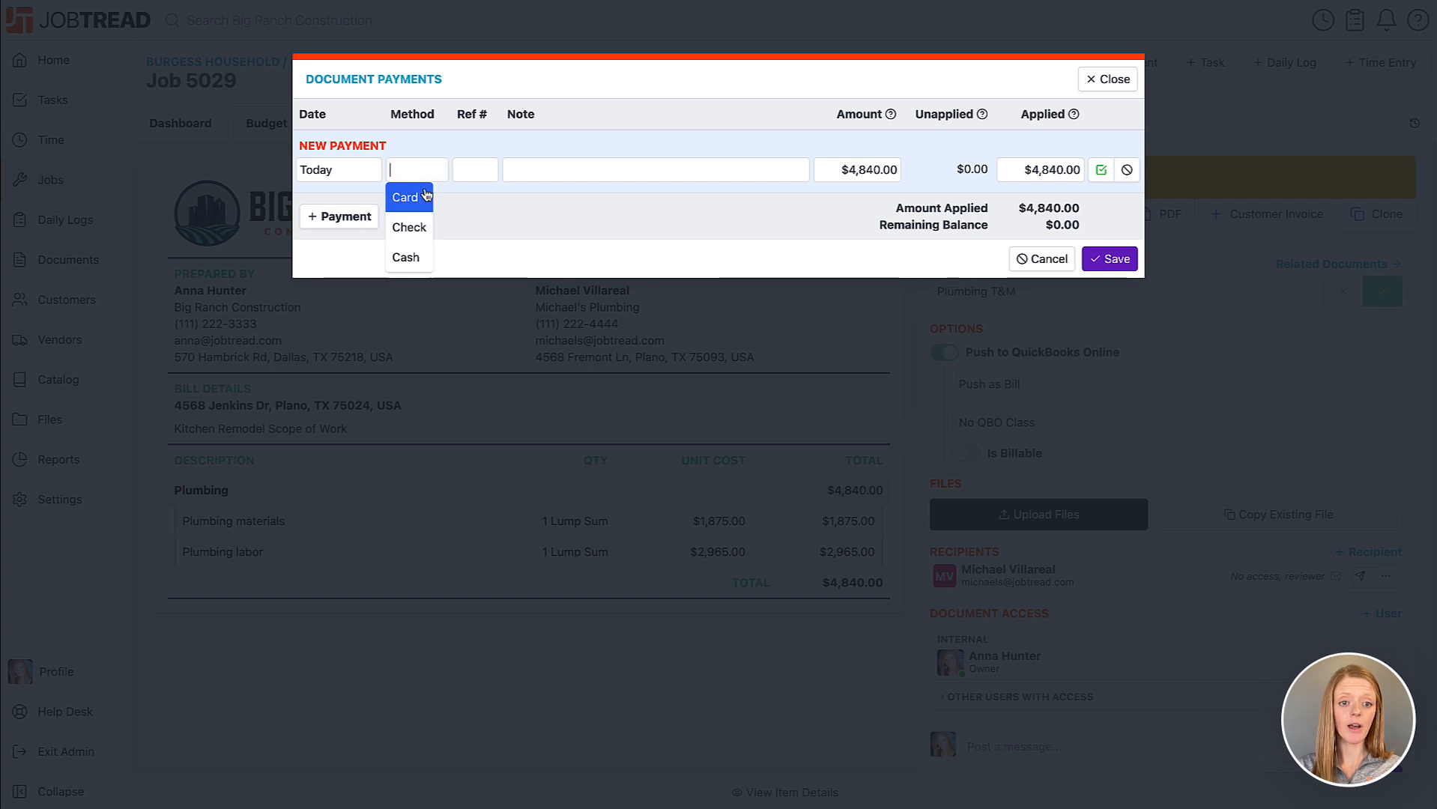
{"action": "left_click", "coordinate": [419, 199]}
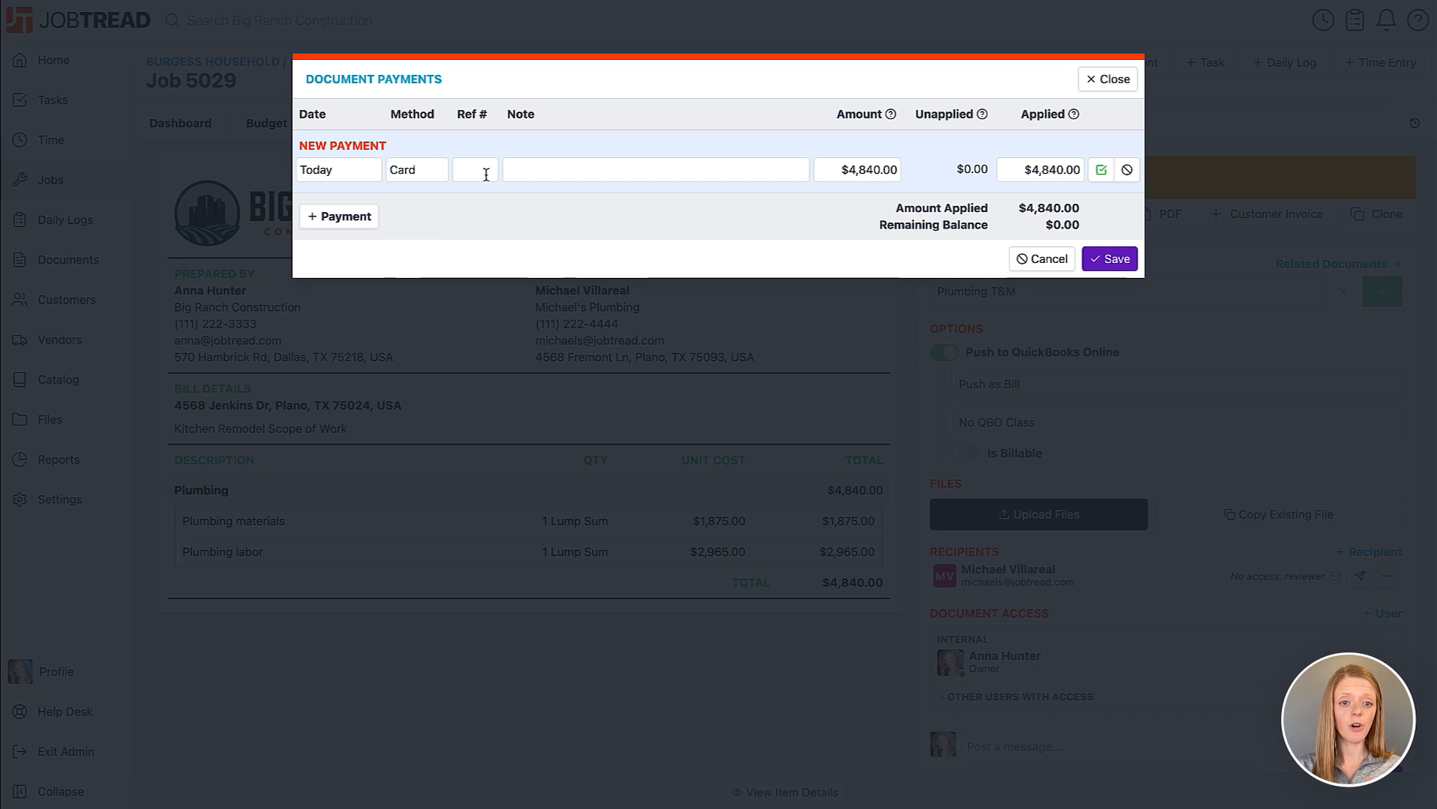
{"action": "left_click", "coordinate": [433, 170]}
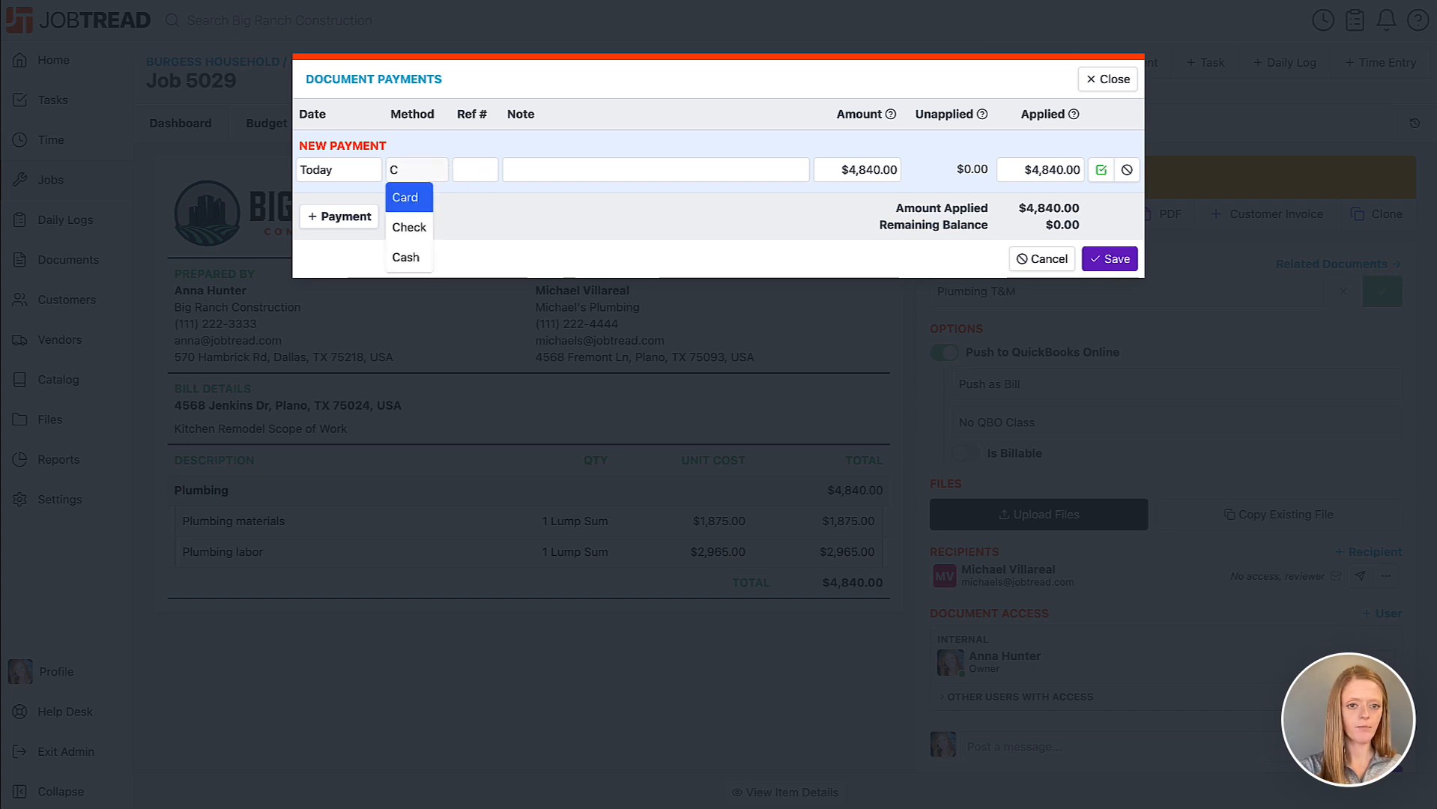
{"action": "left_click", "coordinate": [407, 224]}
{"action": "left_click", "coordinate": [463, 170]}
{"action": "type", "text": "4"}
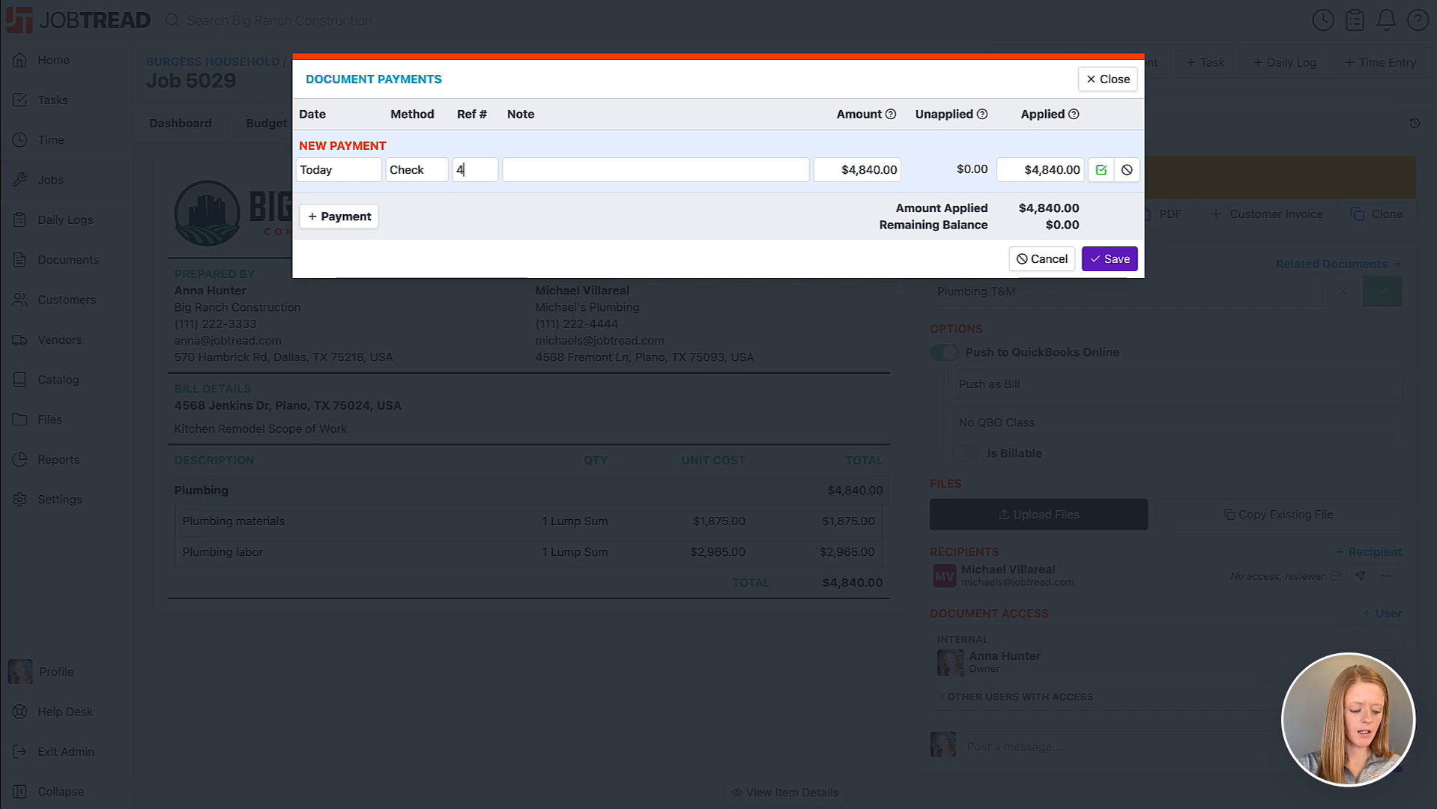
{"action": "type", "text": "89"}
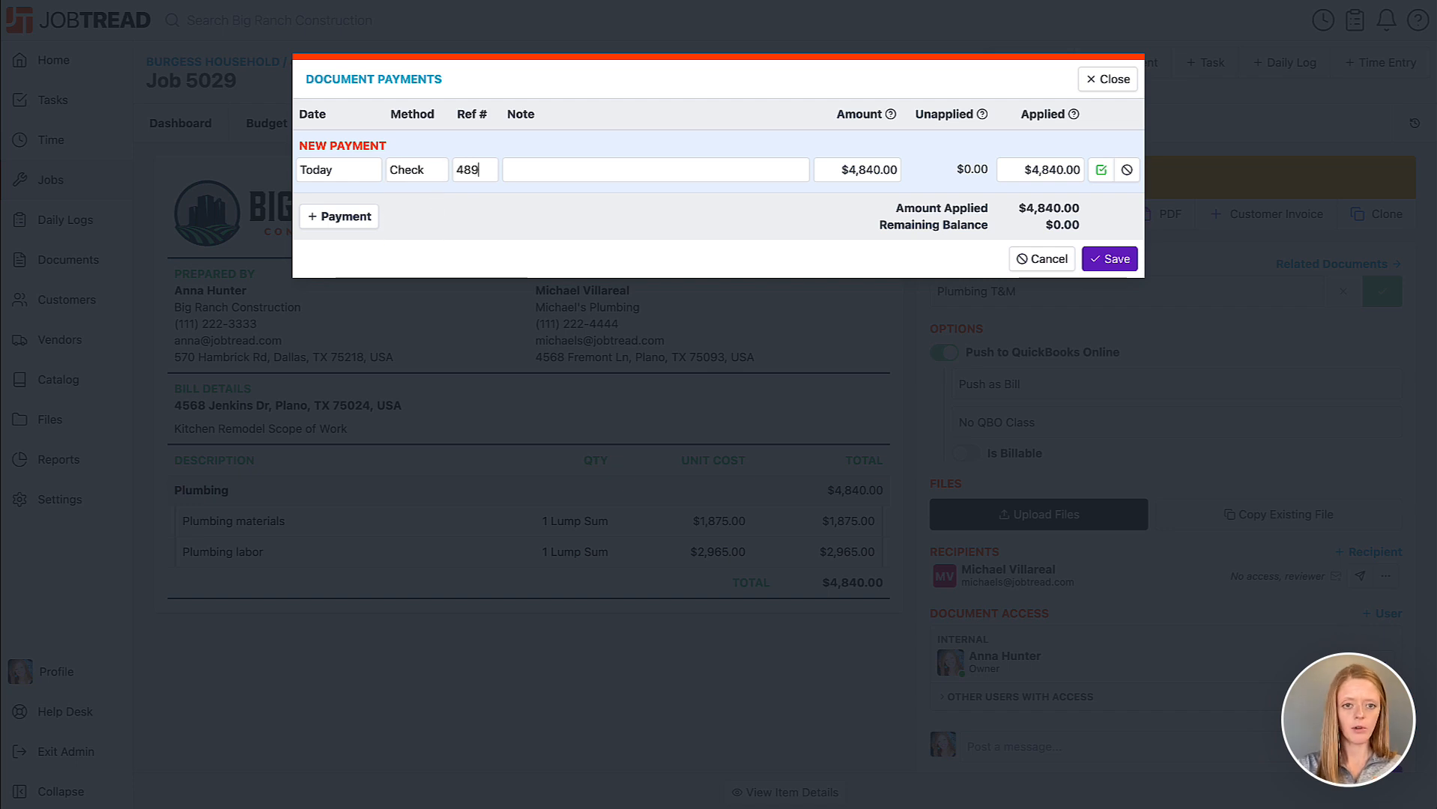
Step: Set the plumbing bill payment's amount to $1,875 and its date to December 20, 2023, and save it
{"action": "left_click", "coordinate": [868, 170]}
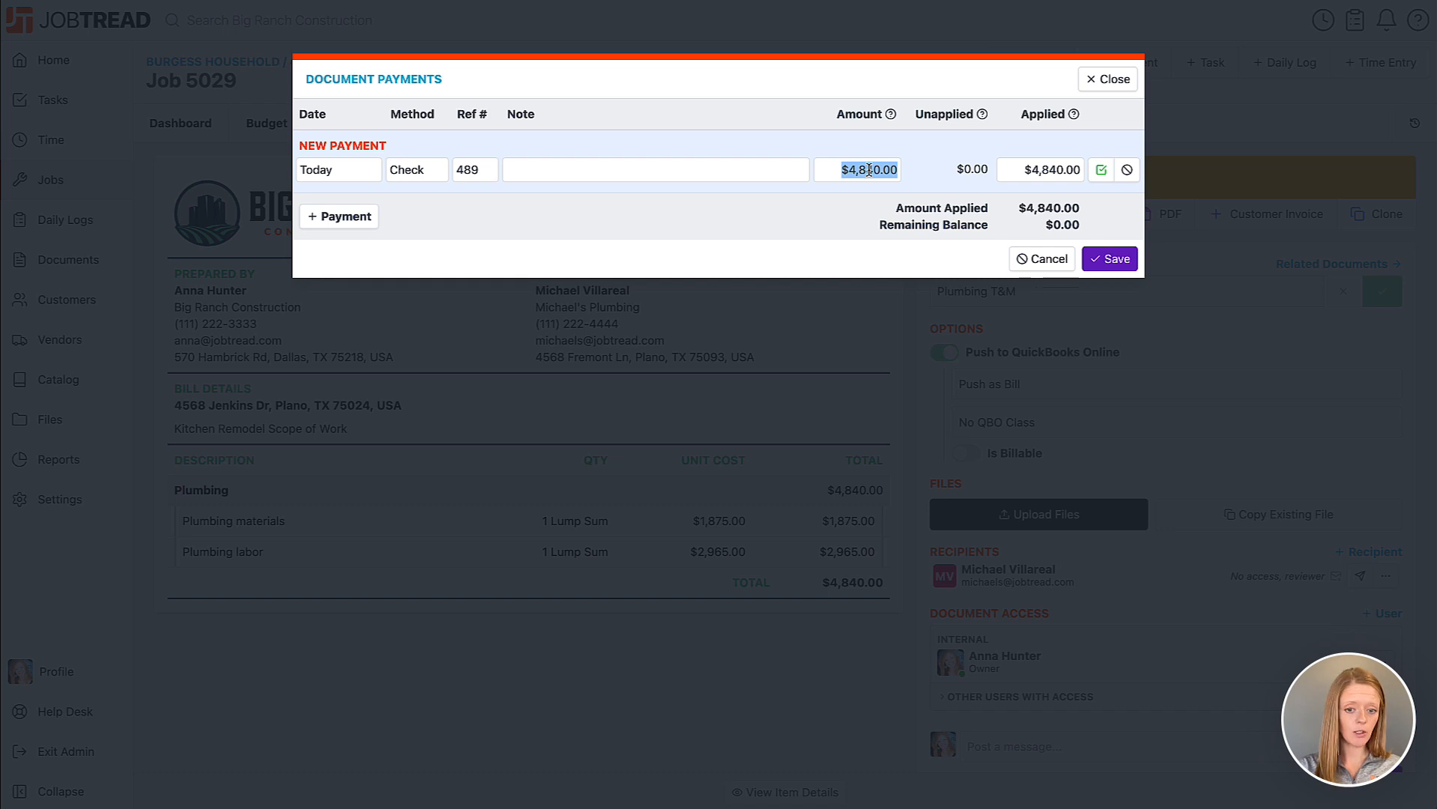
{"action": "type", "text": "1875"}
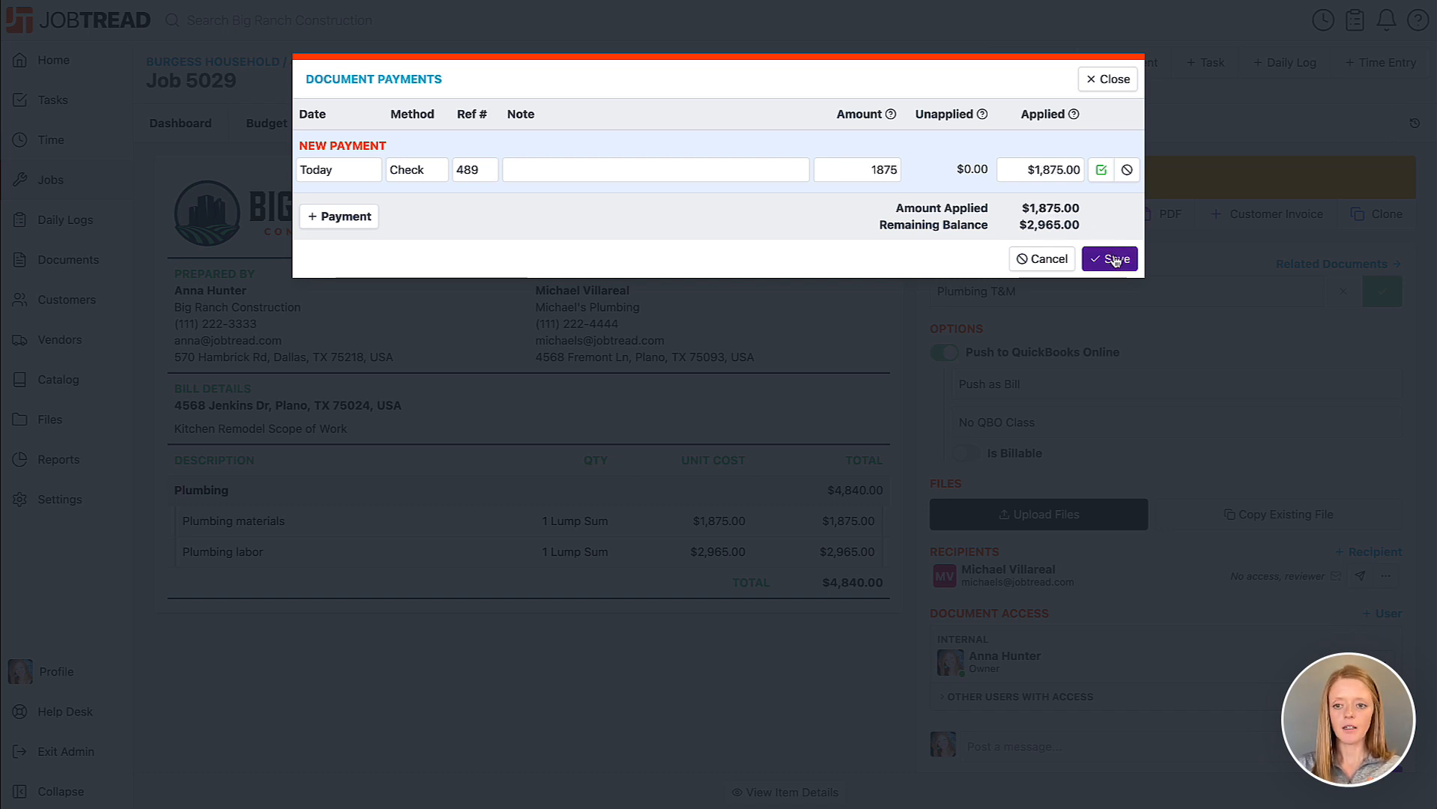
{"action": "left_click", "coordinate": [319, 176]}
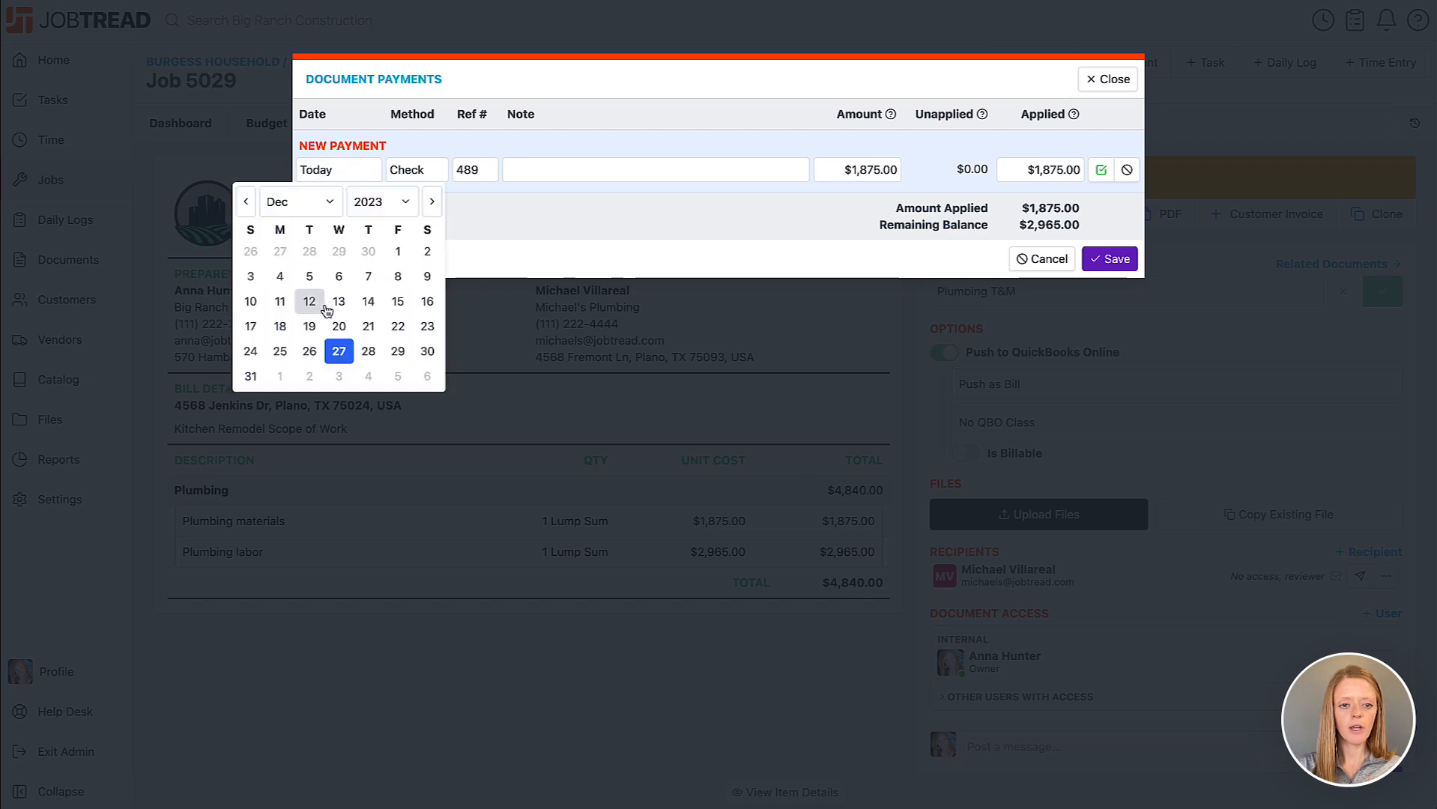
{"action": "left_click", "coordinate": [336, 325]}
{"action": "left_click", "coordinate": [1109, 259]}
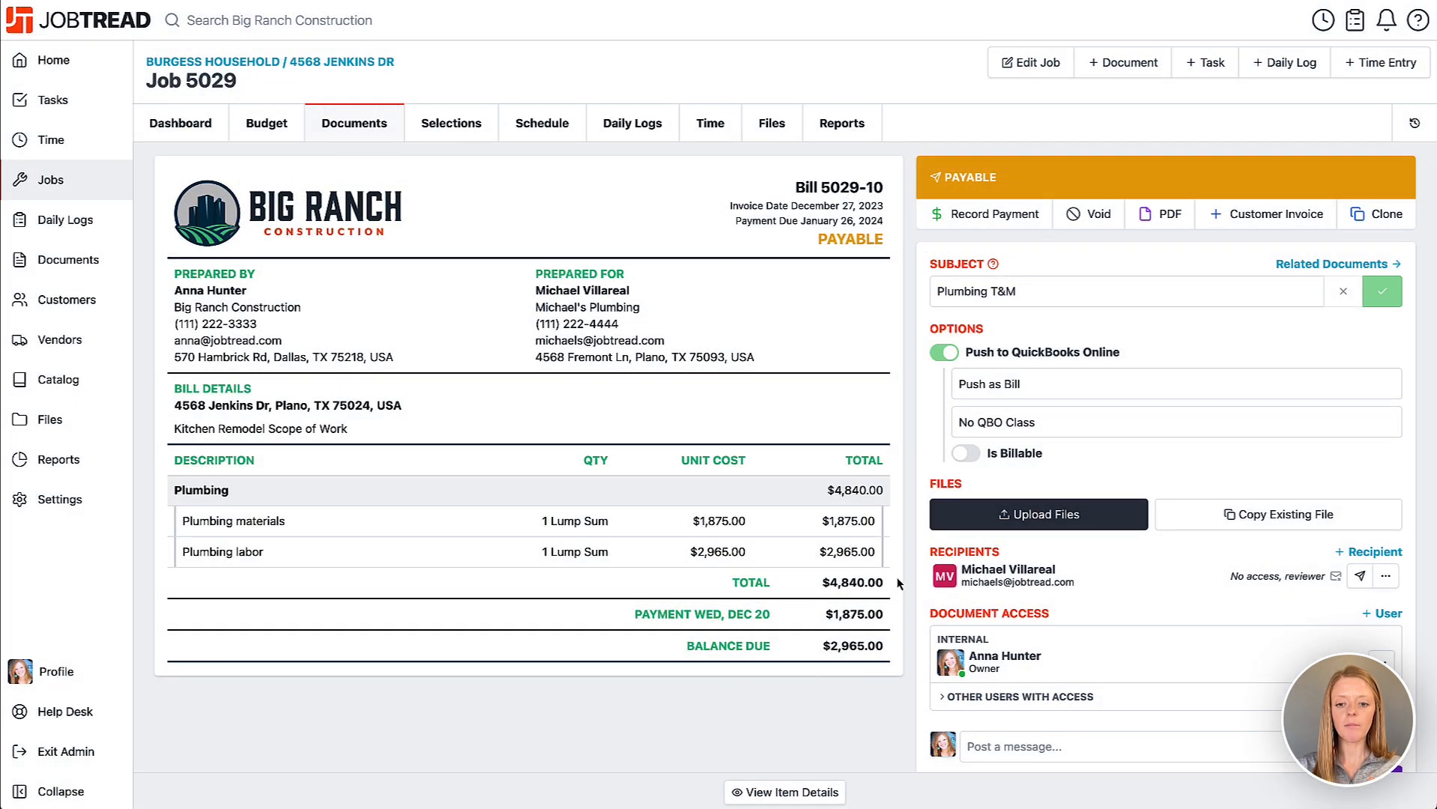
Step: Record a second payment for the plumbing bill's remaining balance, dated today, with Check as the method and 178 as the reference
{"action": "left_click", "coordinate": [952, 222]}
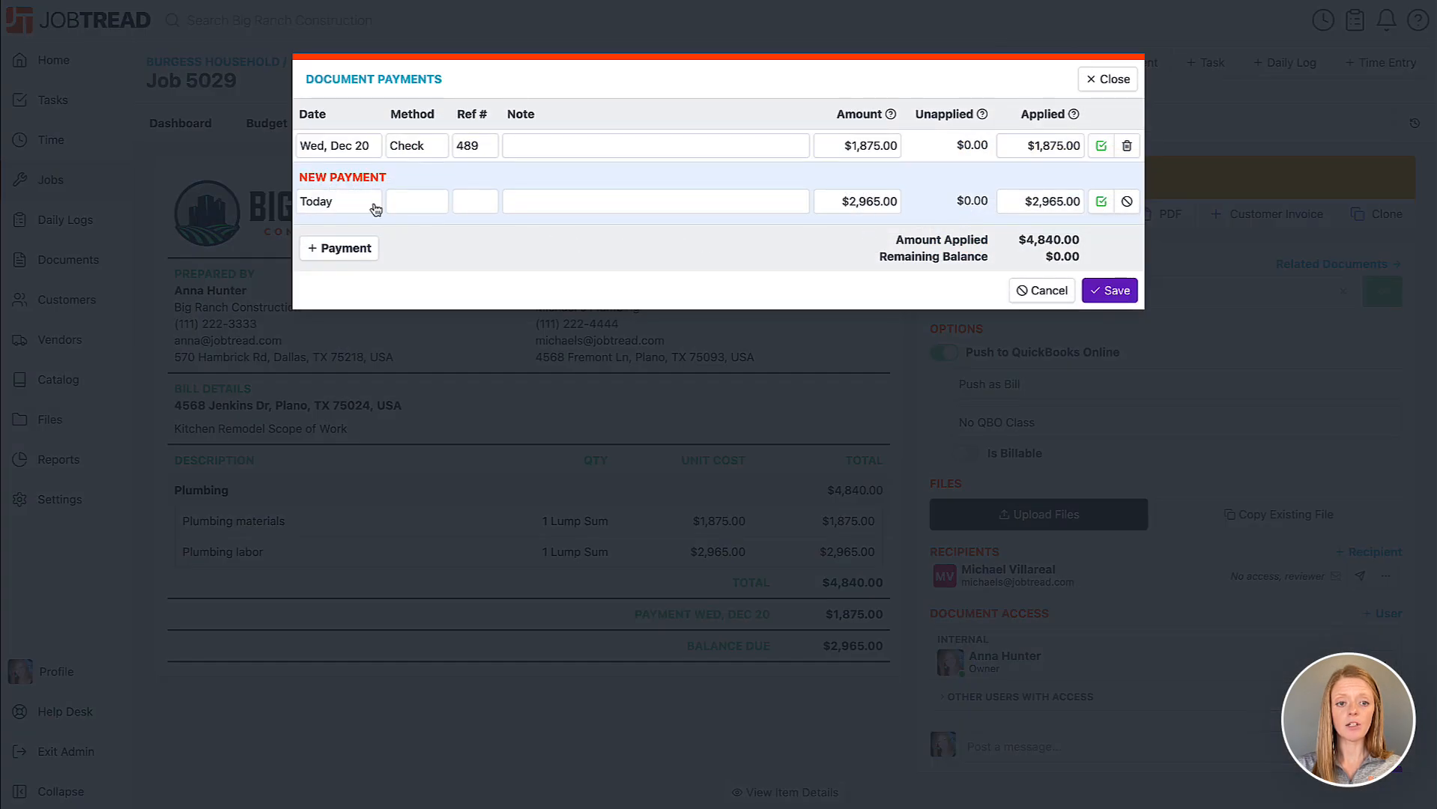
{"action": "left_click", "coordinate": [416, 201]}
{"action": "left_click", "coordinate": [418, 258]}
{"action": "left_click", "coordinate": [461, 202]}
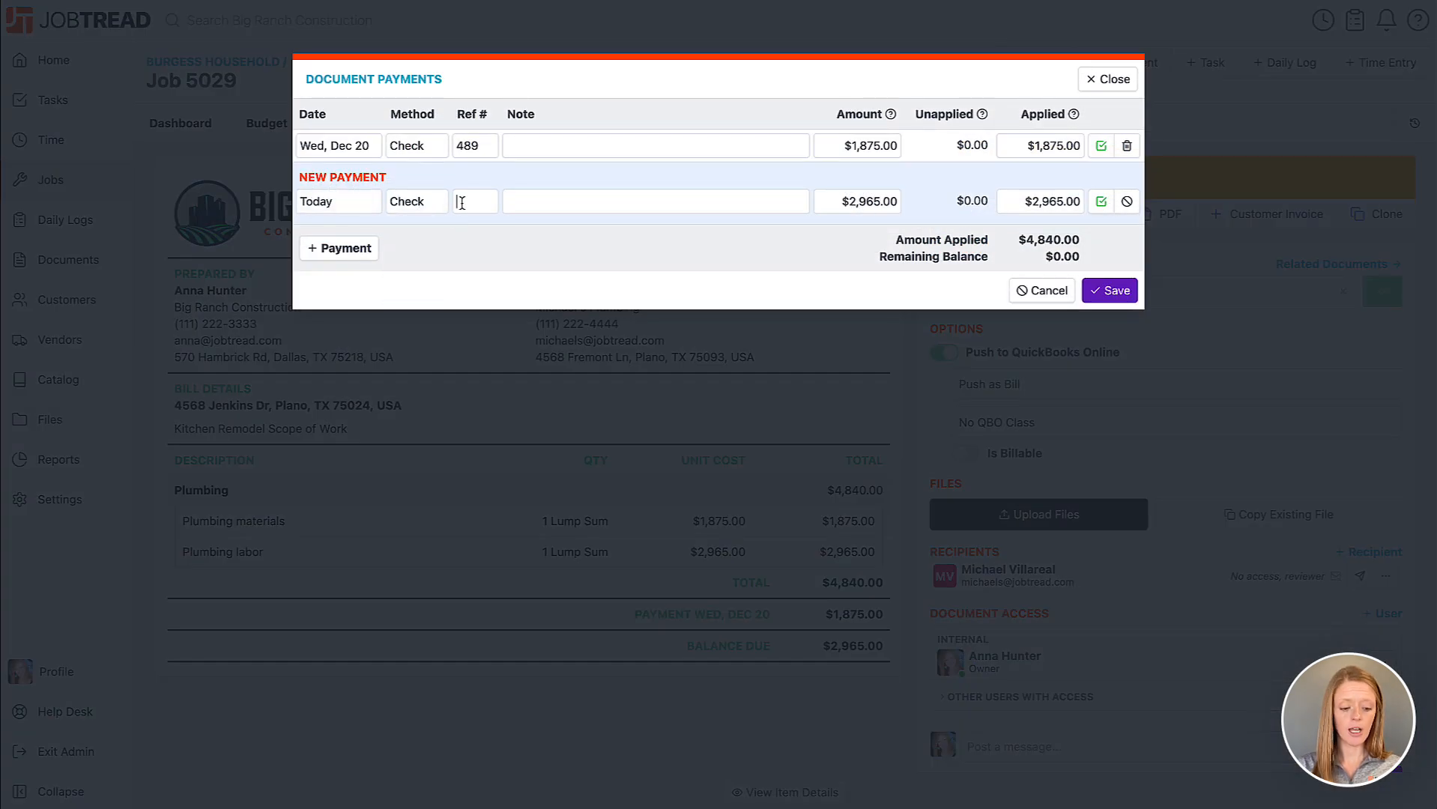
{"action": "type", "text": "178"}
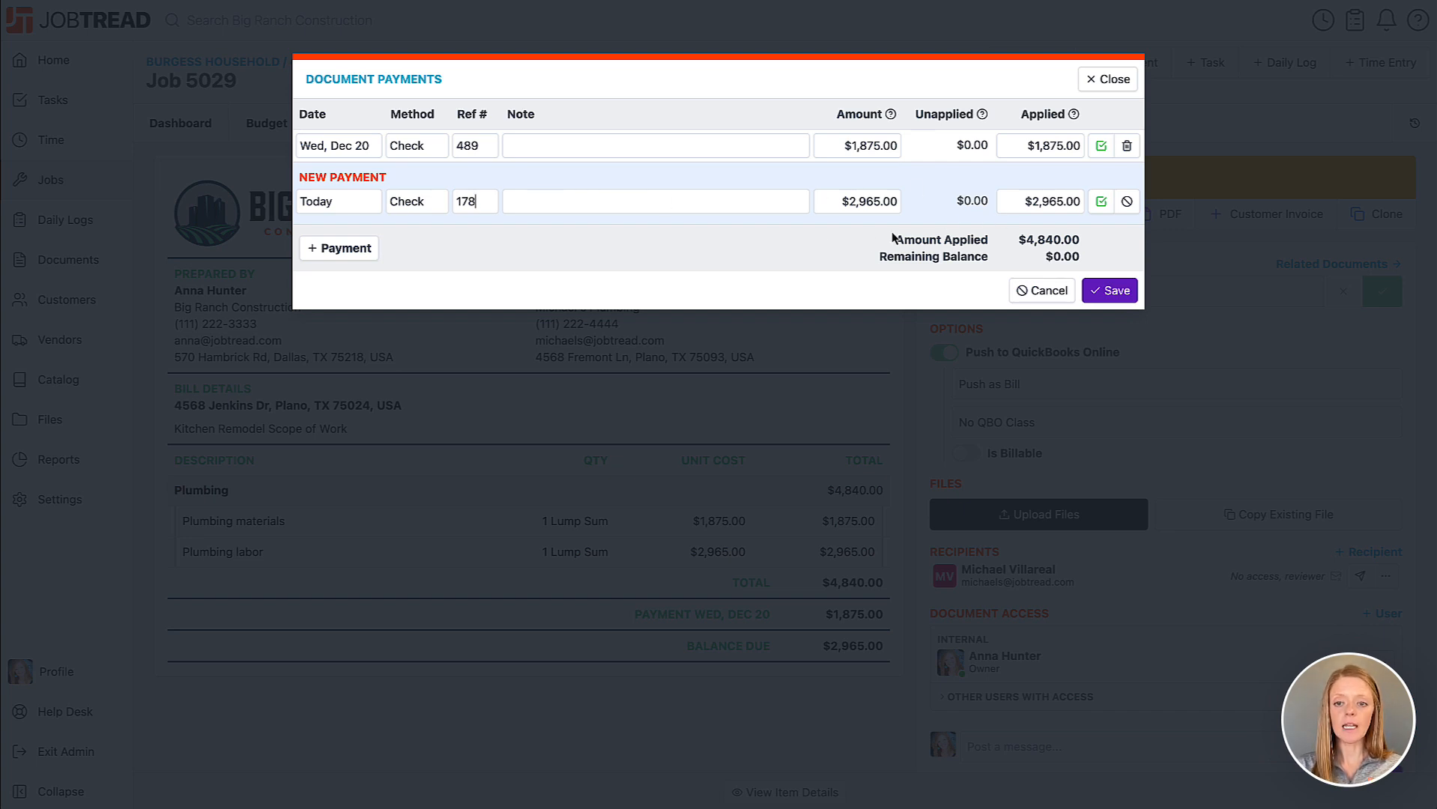
{"action": "left_click", "coordinate": [1121, 292]}
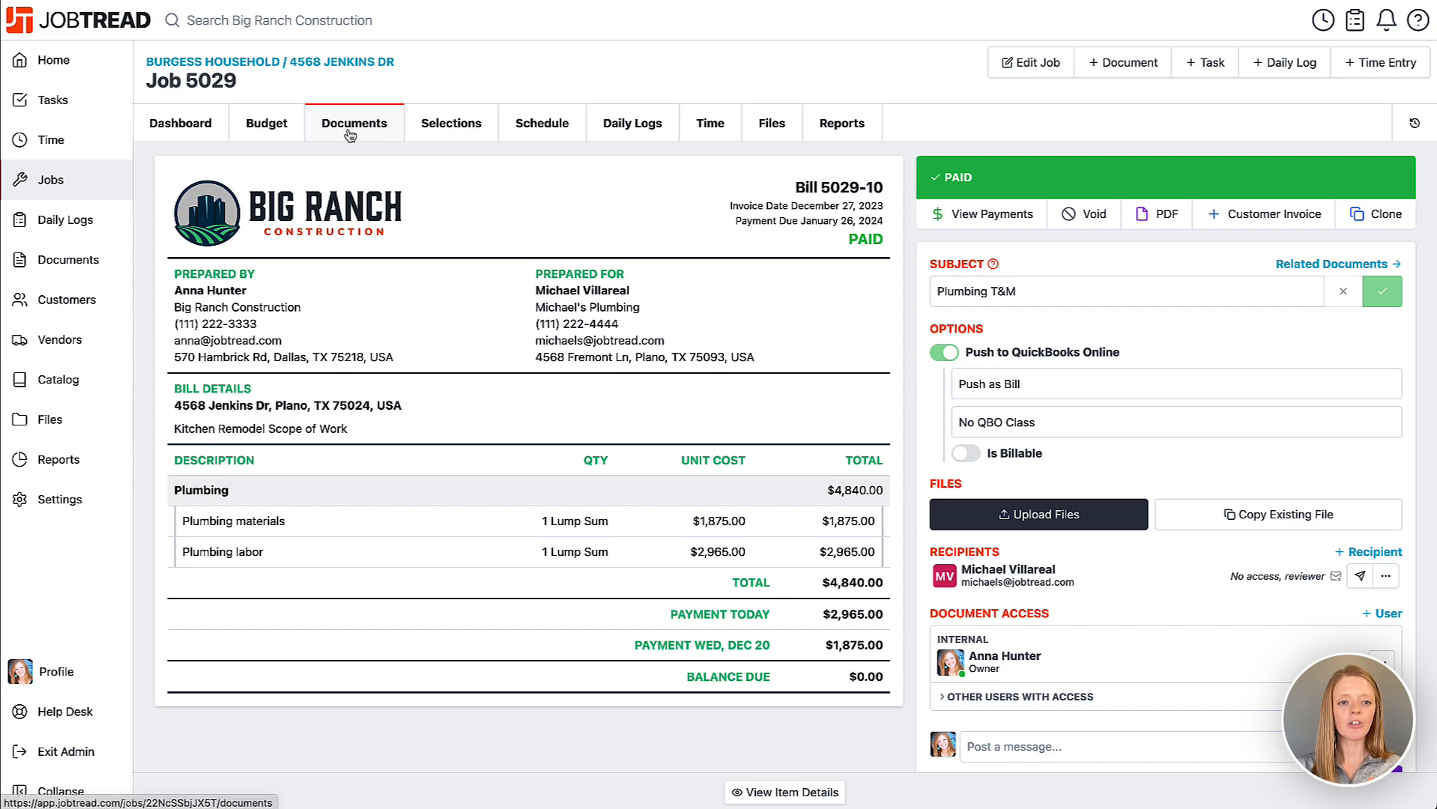
Step: Mark Plumbing materials and Plumbing labor as Final in the job budget's costing section and save the changes
{"action": "left_click", "coordinate": [298, 126]}
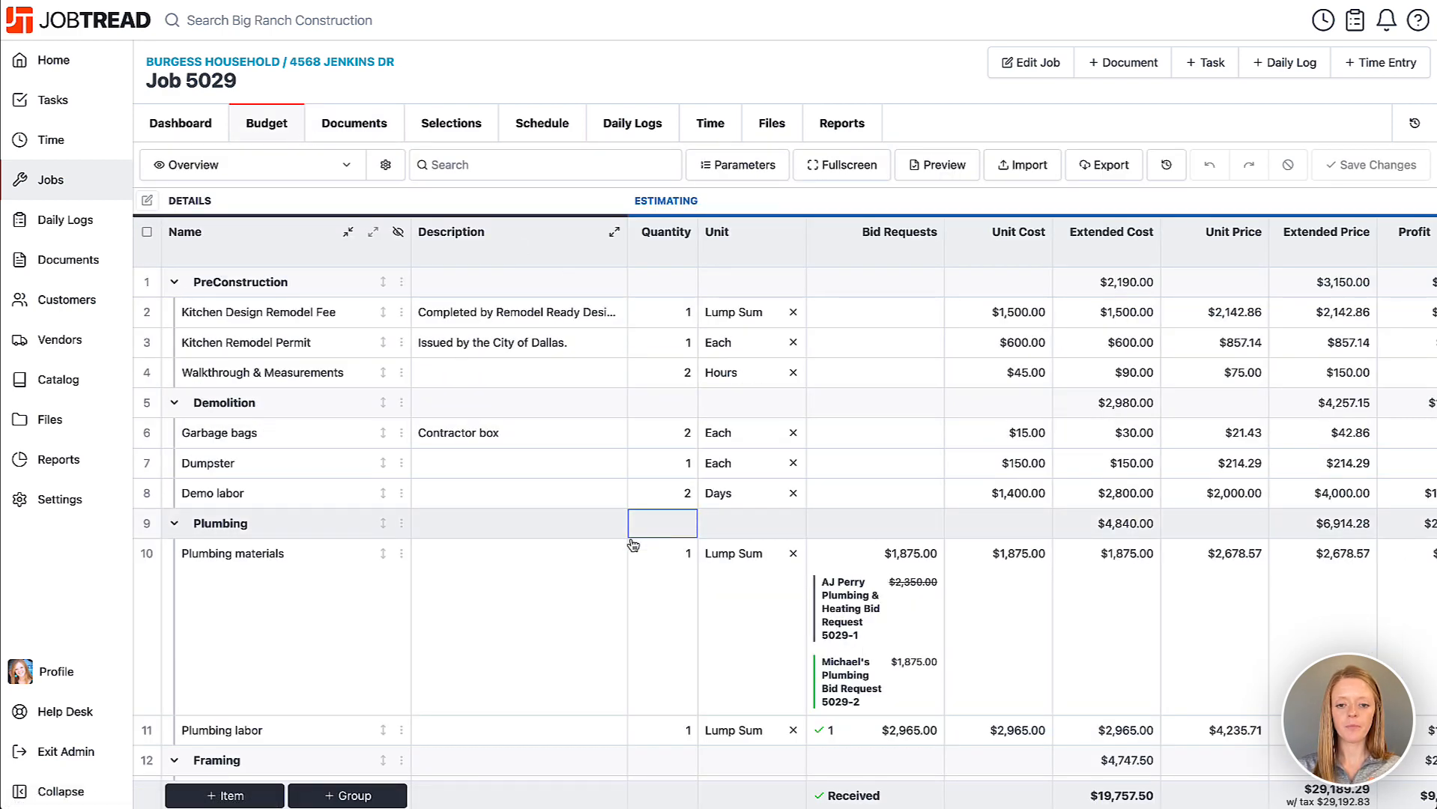
{"action": "left_click", "coordinate": [607, 547]}
{"action": "left_click", "coordinate": [844, 552]}
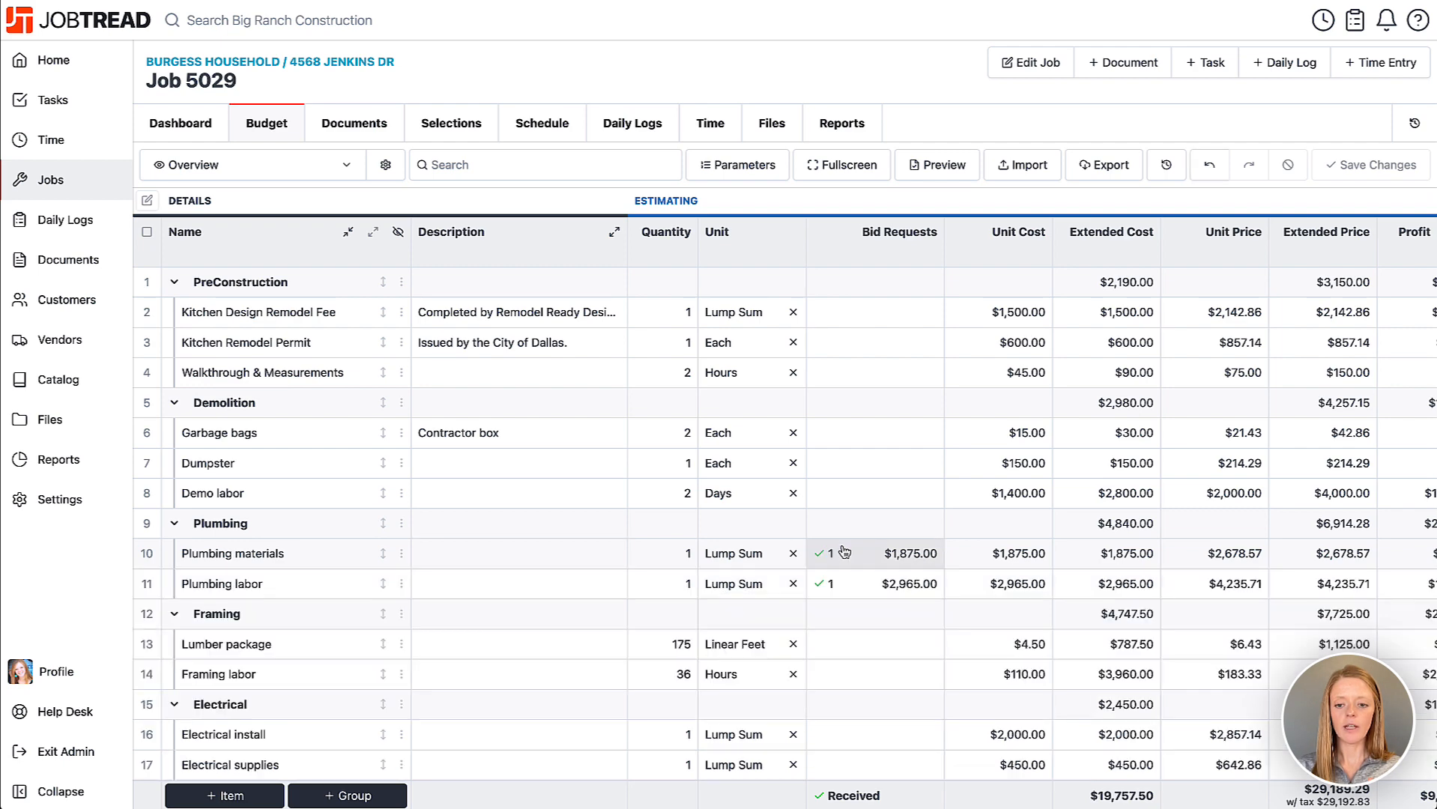
{"action": "scroll", "coordinate": [845, 552], "scroll_direction": "right", "scroll_amount": 5}
{"action": "scroll", "coordinate": [845, 552], "scroll_direction": "right", "scroll_amount": 15}
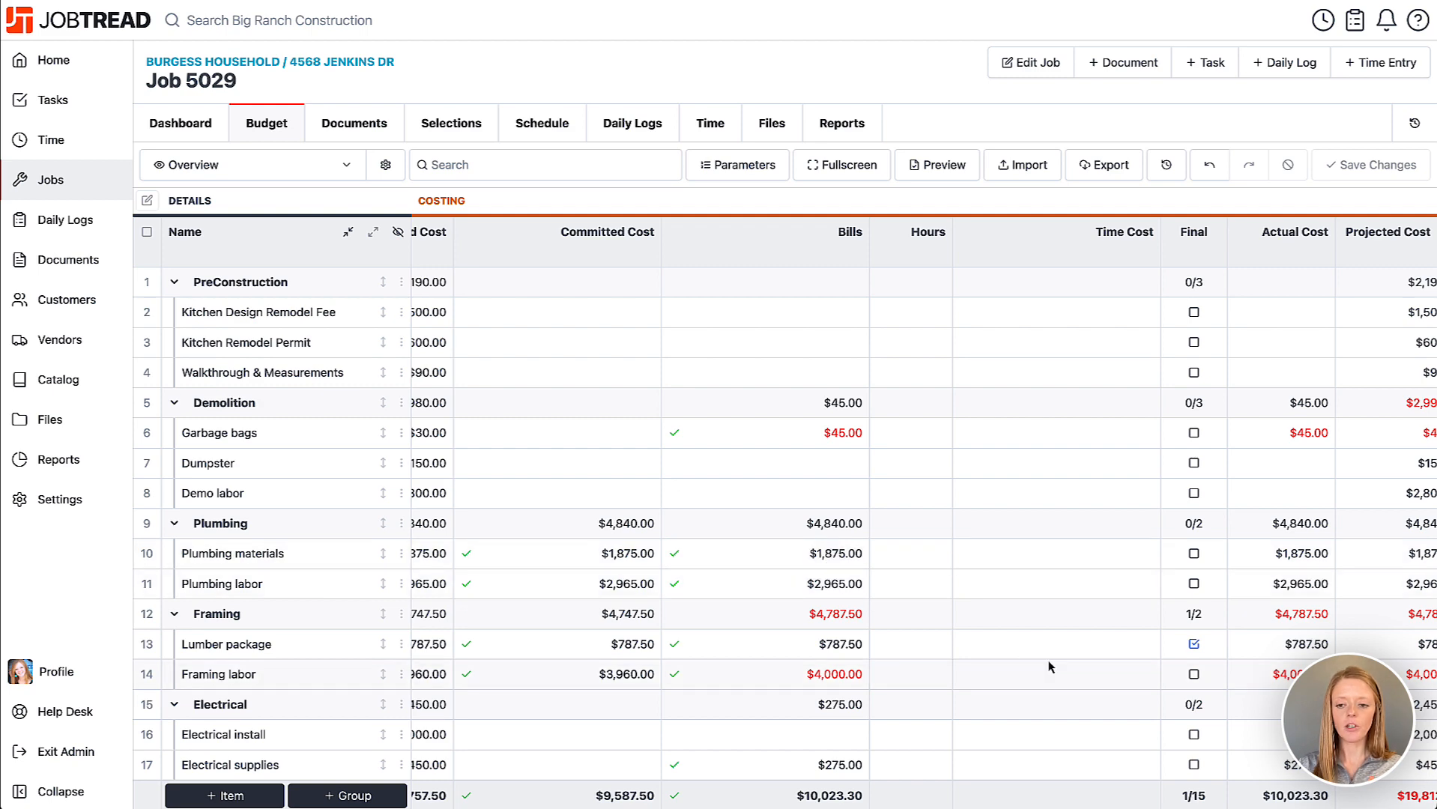
{"action": "scroll", "coordinate": [1051, 667], "scroll_direction": "down", "scroll_amount": 1}
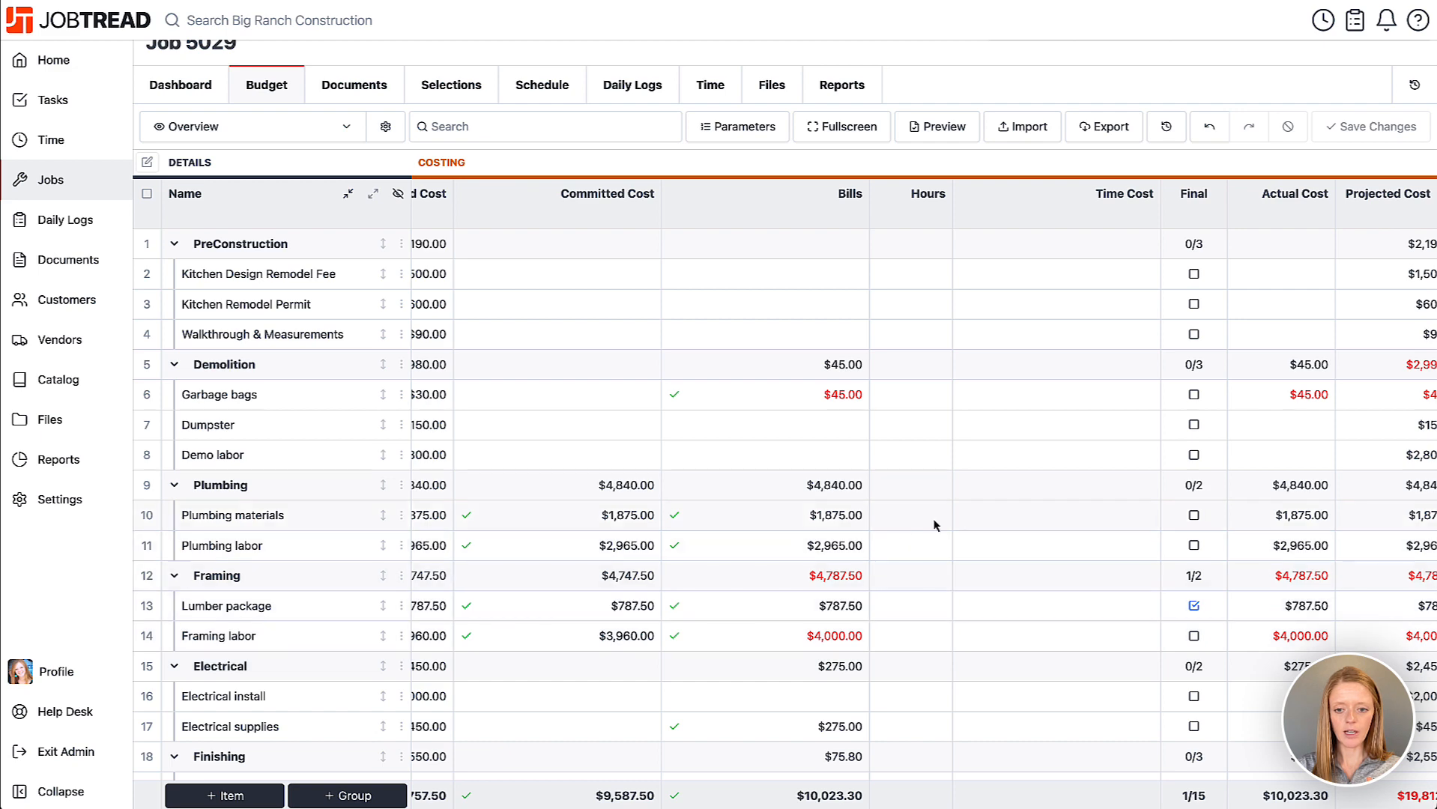
{"action": "left_click", "coordinate": [1201, 519]}
{"action": "left_click", "coordinate": [1193, 545]}
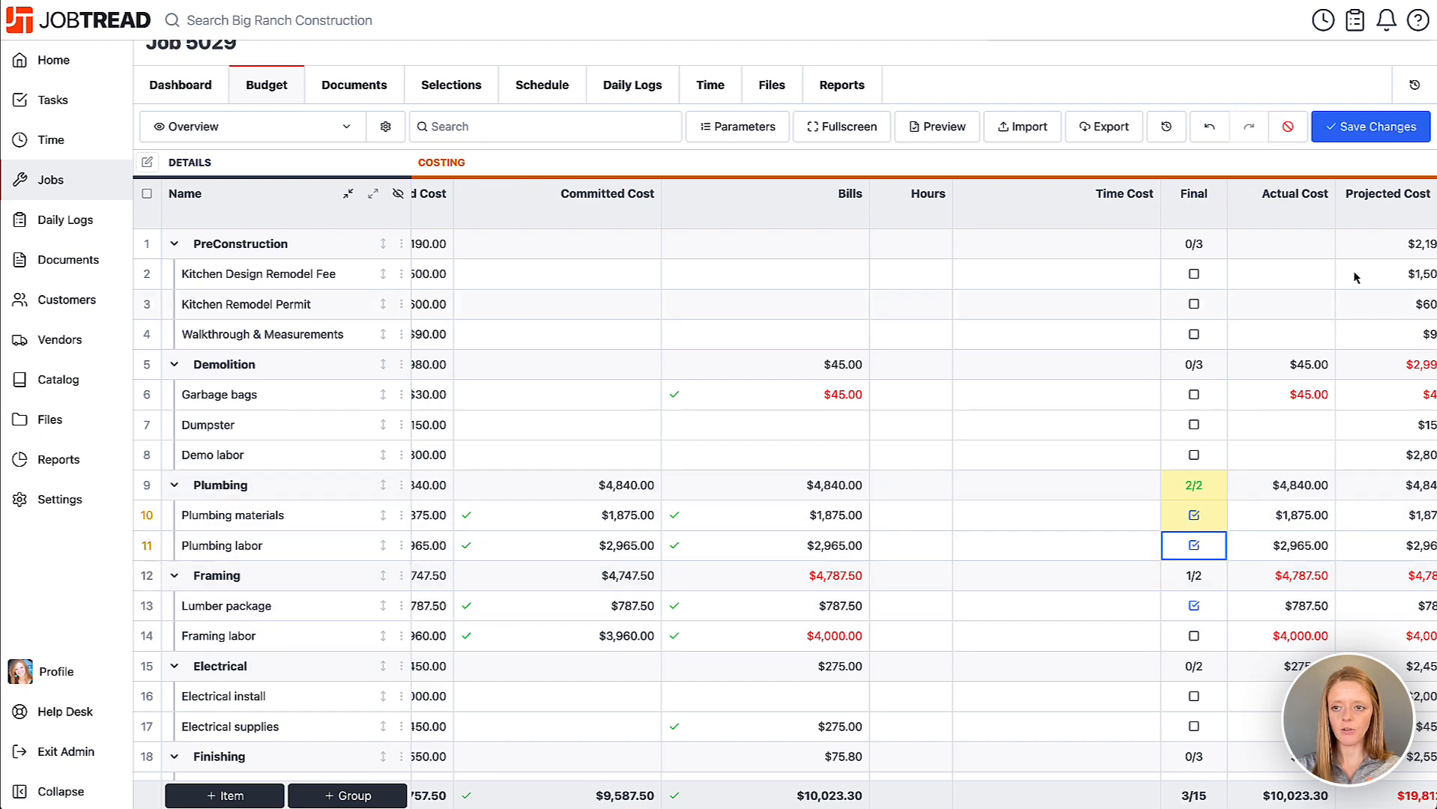
{"action": "left_click", "coordinate": [1353, 127]}
Step: Create a Change Order from the Garbage bags item under Demolition in the job budget
{"action": "scroll", "coordinate": [1349, 563], "scroll_direction": "right", "scroll_amount": 5}
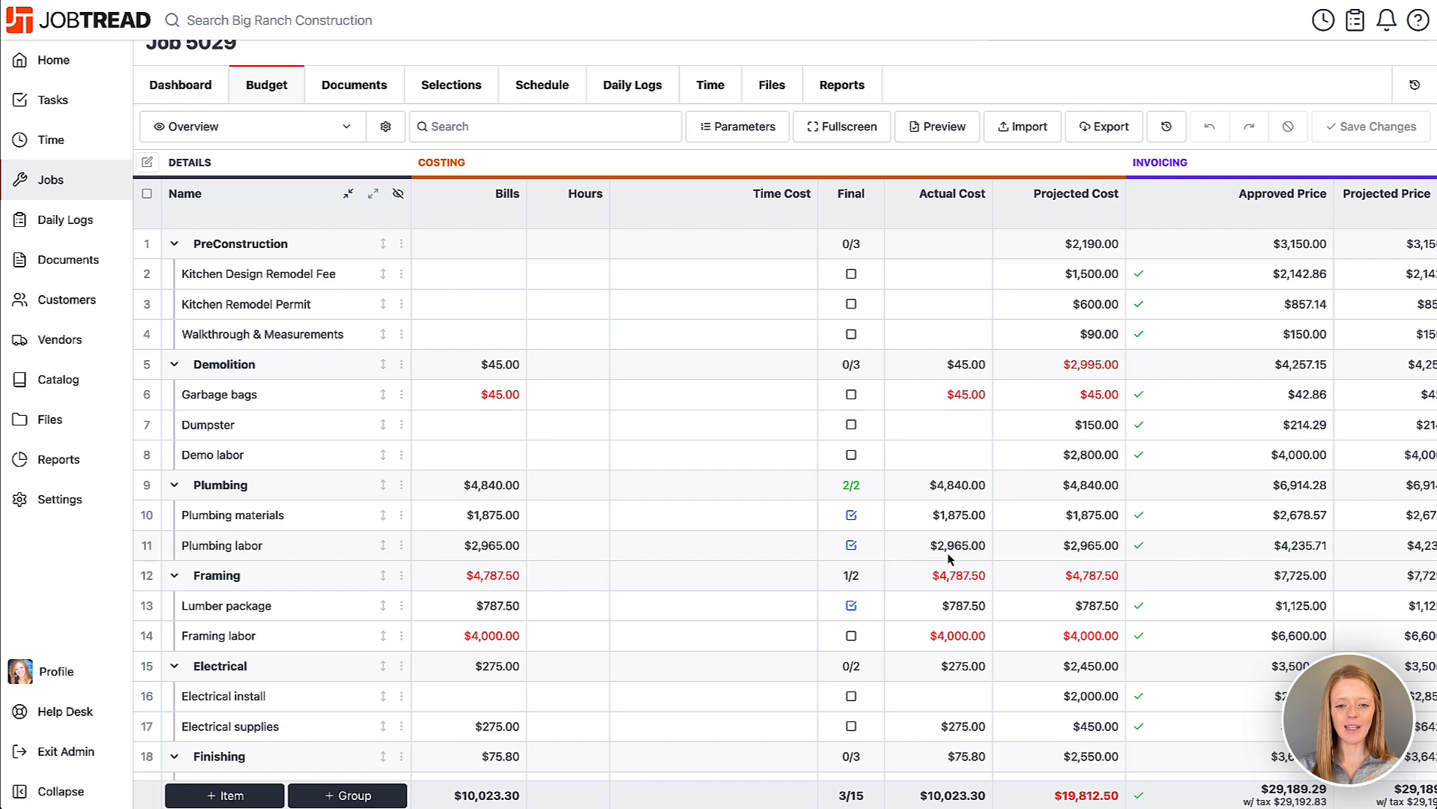
{"action": "scroll", "coordinate": [948, 558], "scroll_direction": "left", "scroll_amount": 7}
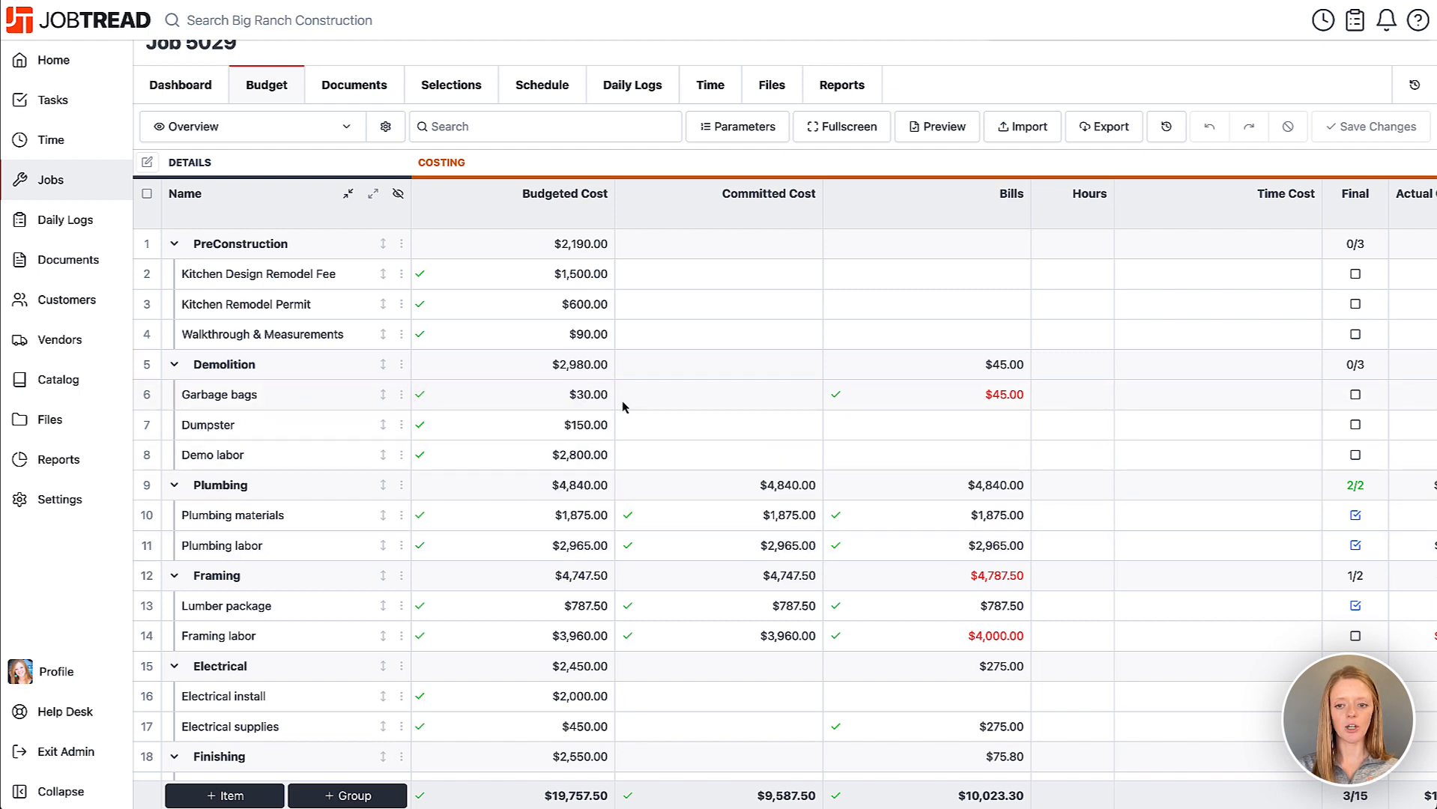
{"action": "left_click", "coordinate": [146, 397]}
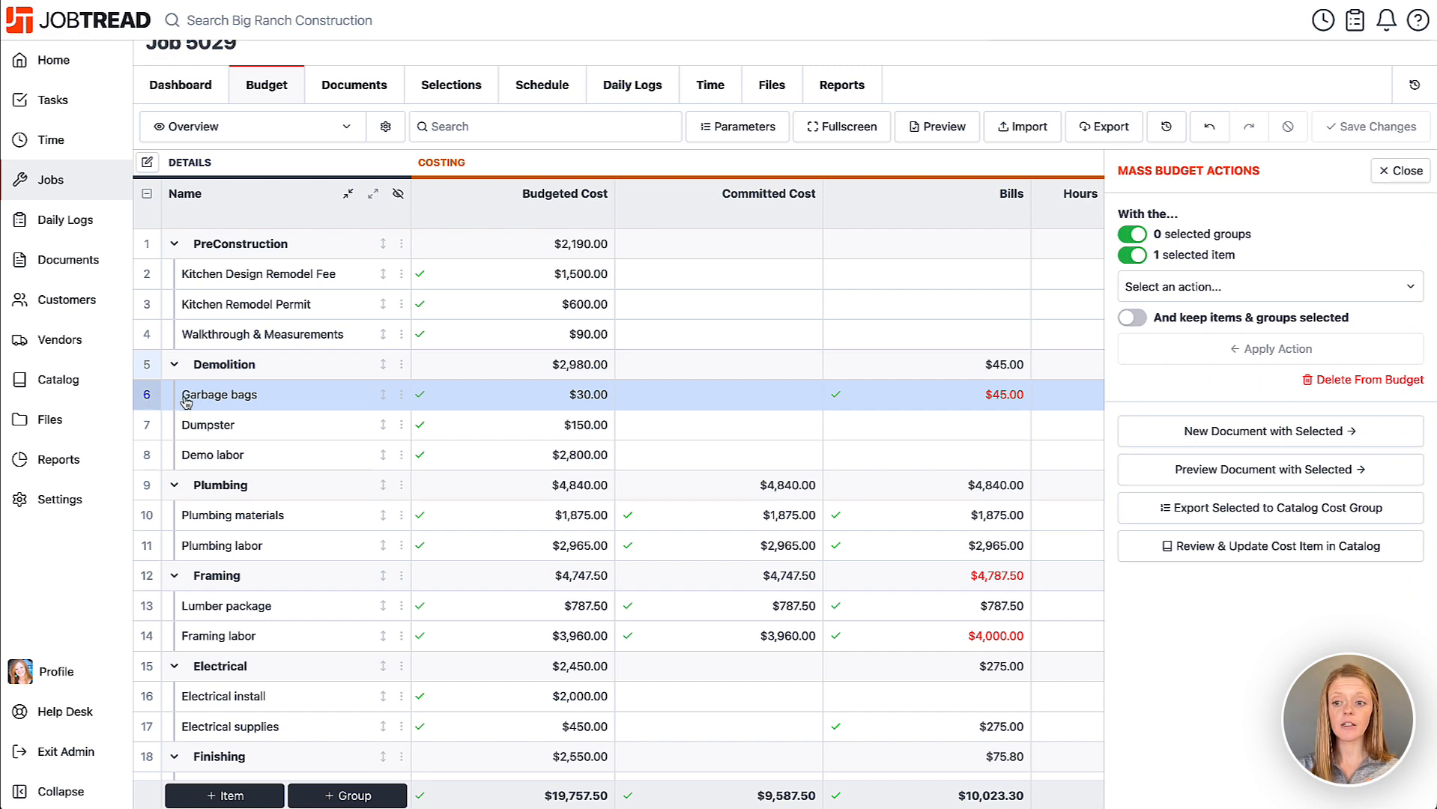
{"action": "left_click", "coordinate": [1275, 433]}
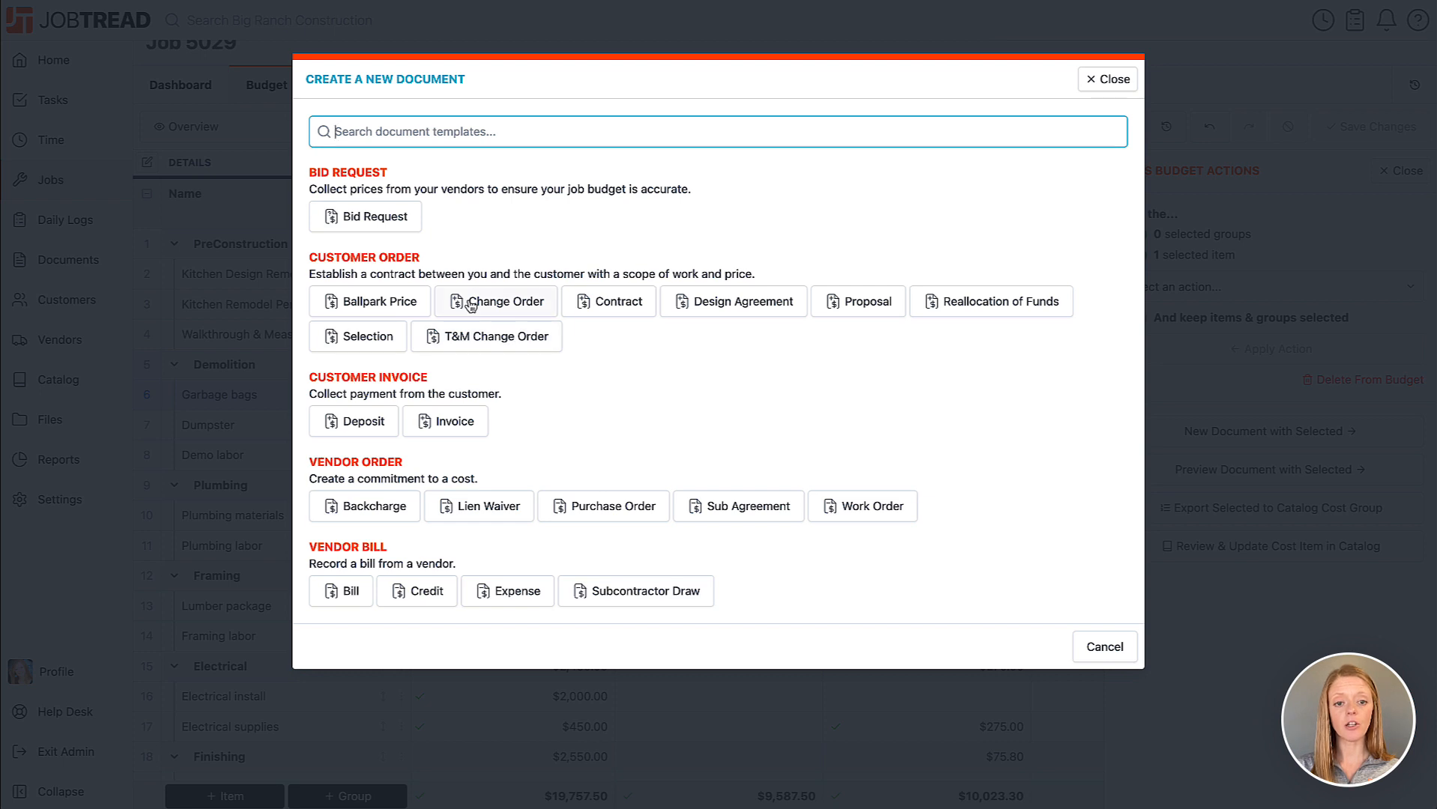
{"action": "left_click", "coordinate": [499, 310]}
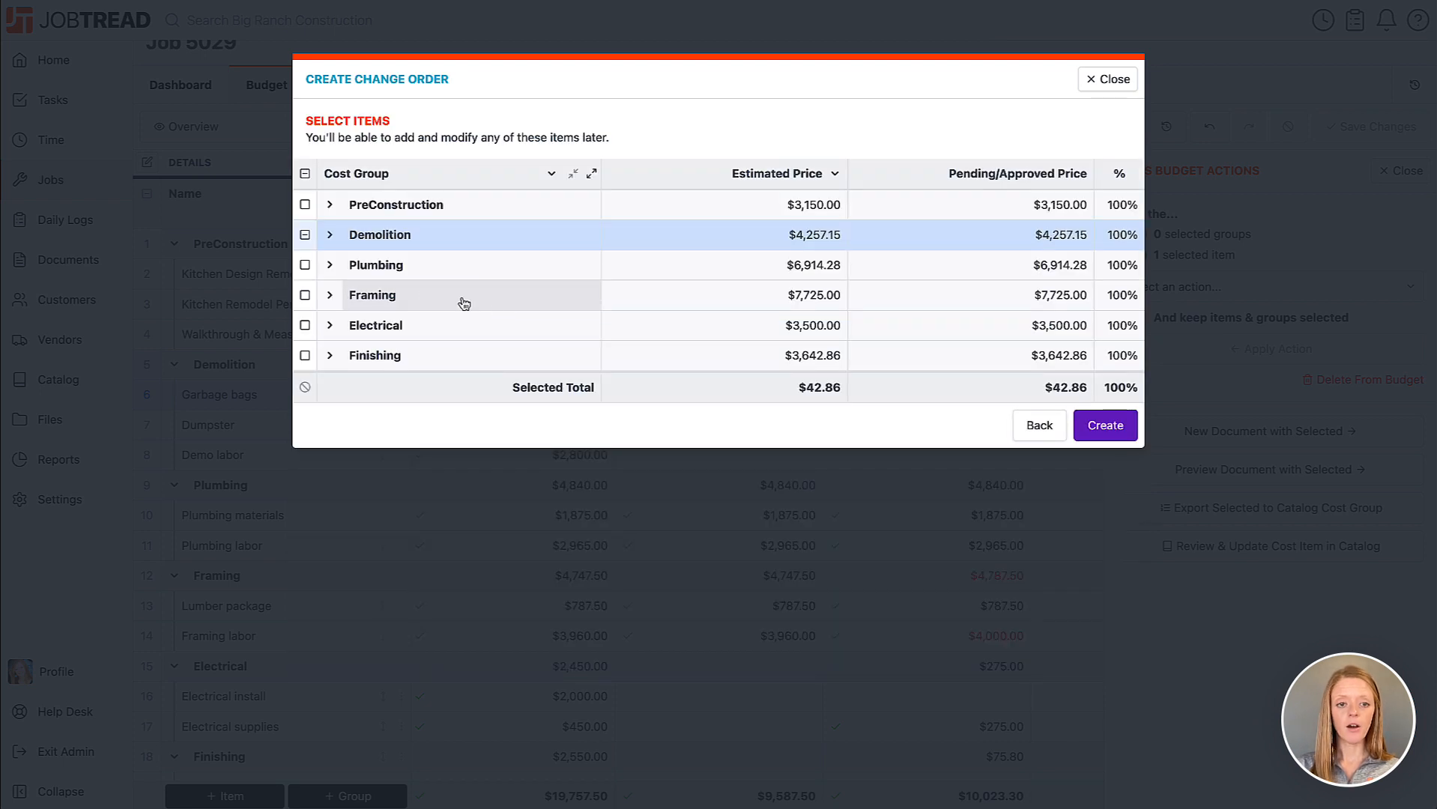
{"action": "left_click", "coordinate": [328, 236]}
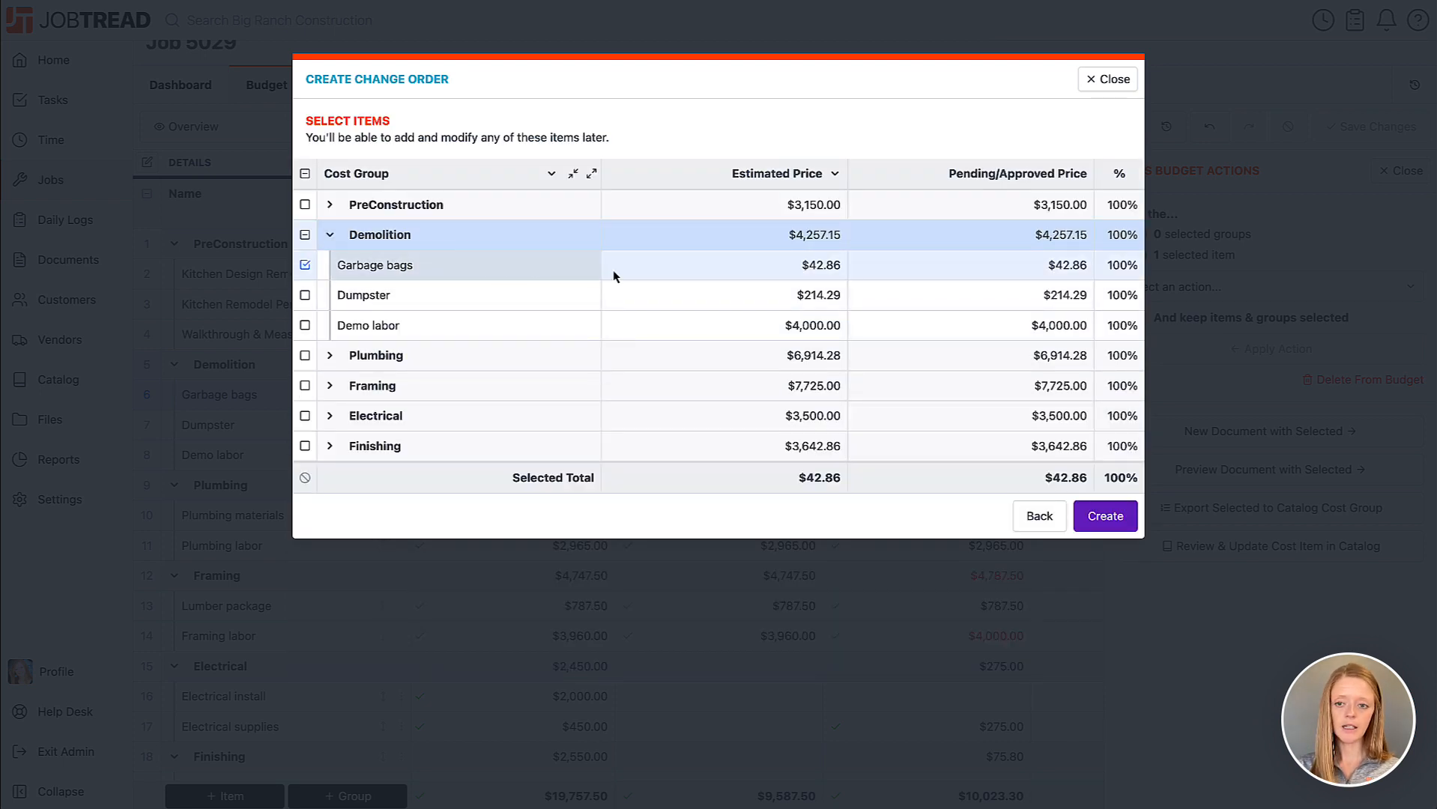
{"action": "left_click", "coordinate": [1123, 526]}
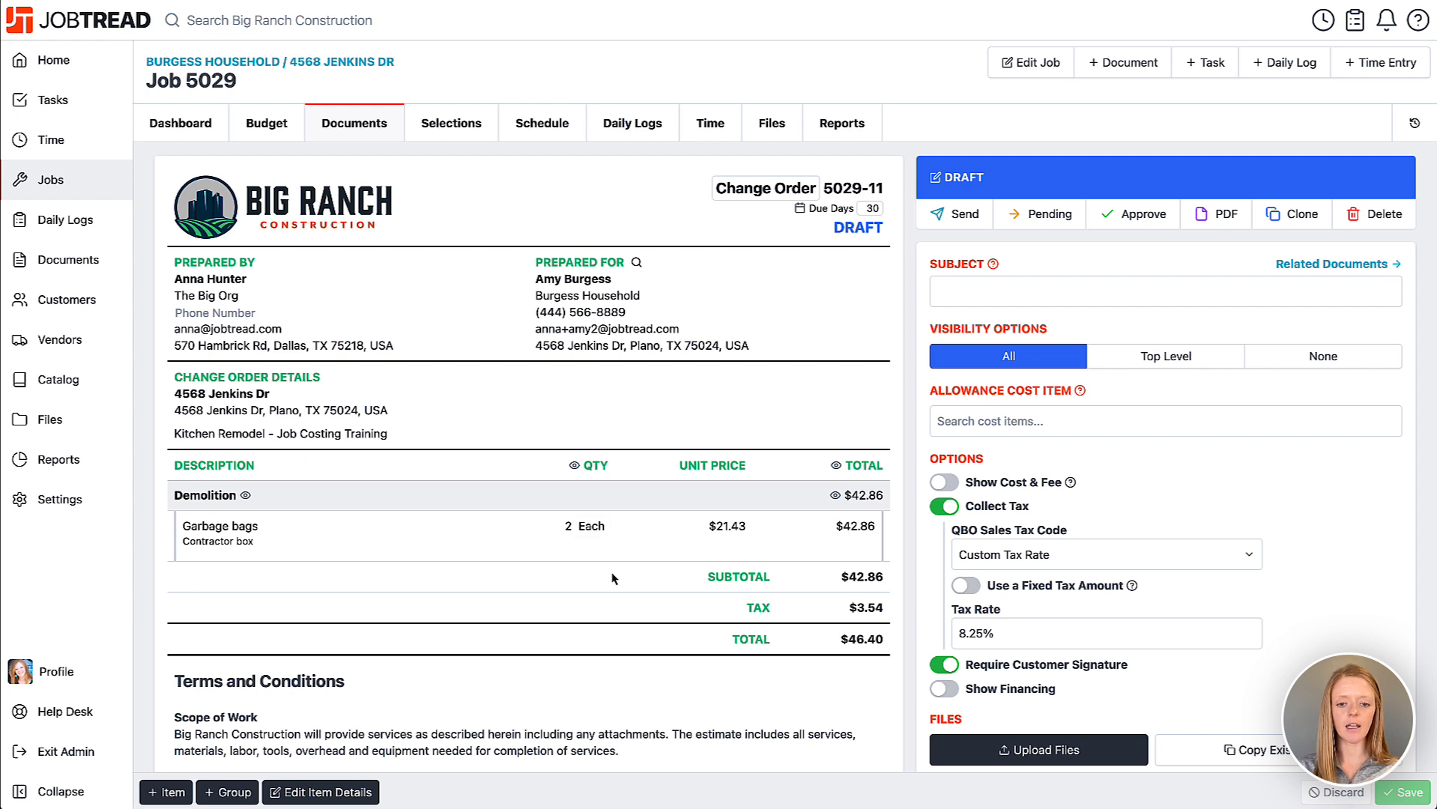
Step: Set Garbage bags on the change order to a quantity of 1, unit Lump Sum and unit cost $15
{"action": "left_click", "coordinate": [730, 530]}
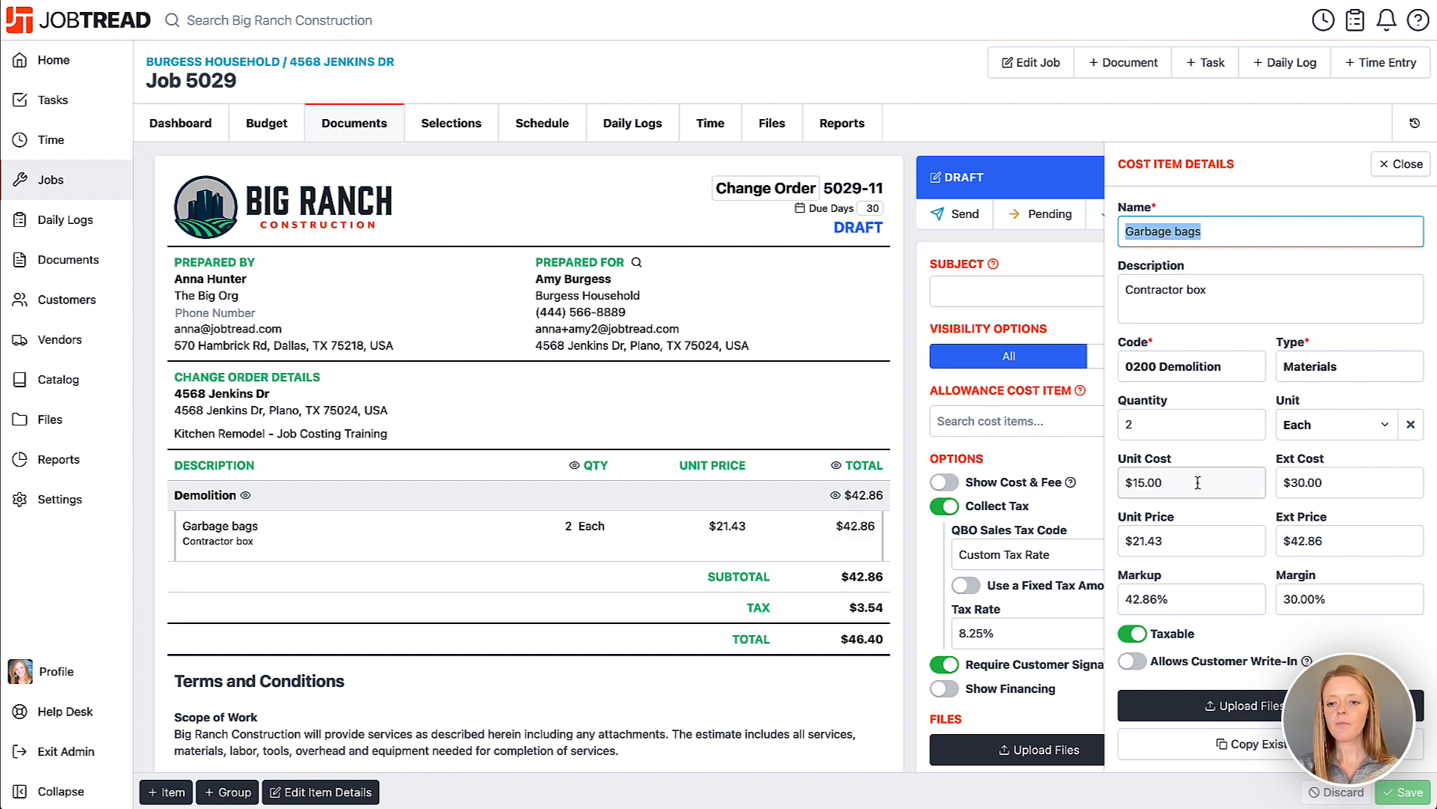
{"action": "left_click", "coordinate": [1160, 434]}
{"action": "key", "text": "BackSpace"}
{"action": "type", "text": "1"}
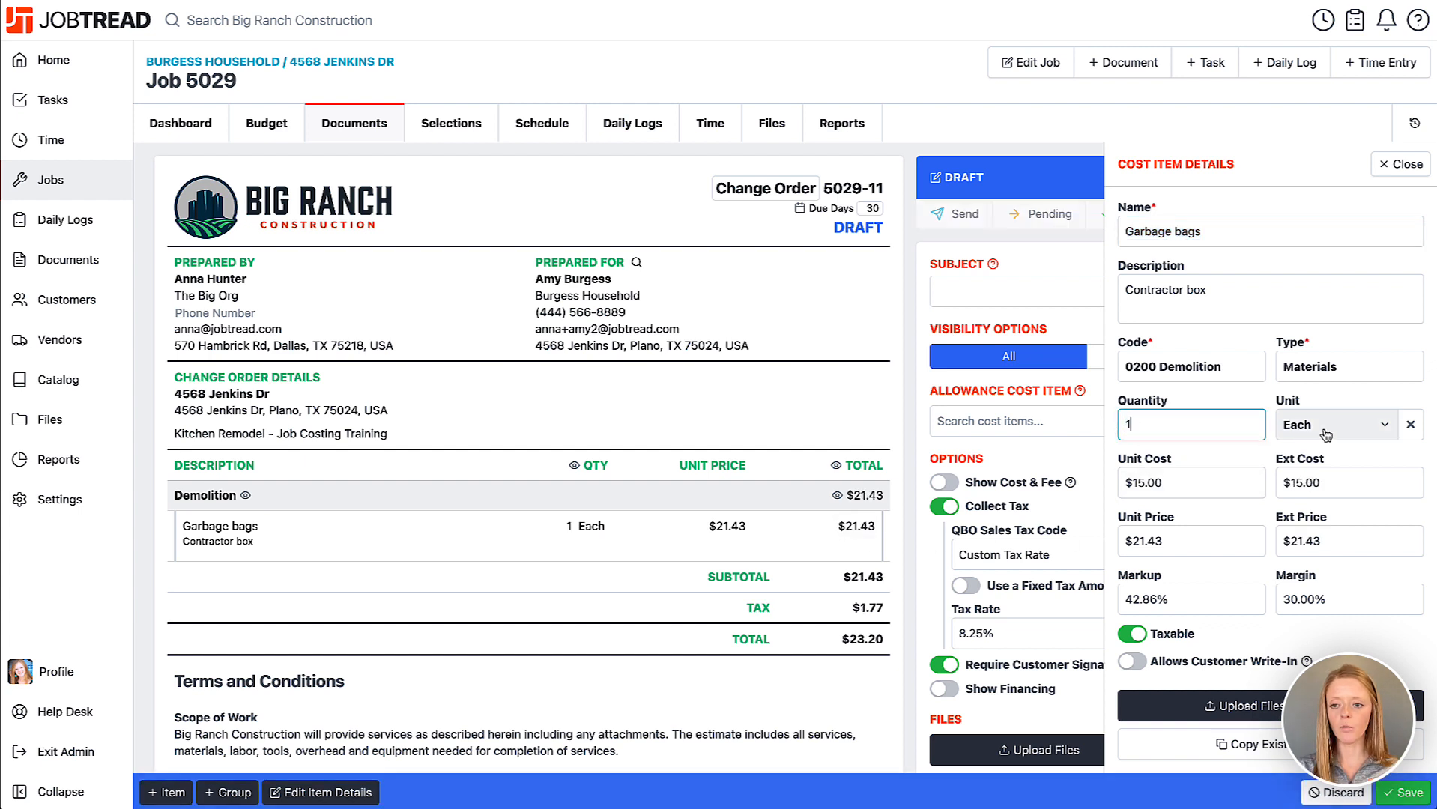
{"action": "left_click", "coordinate": [1325, 435]}
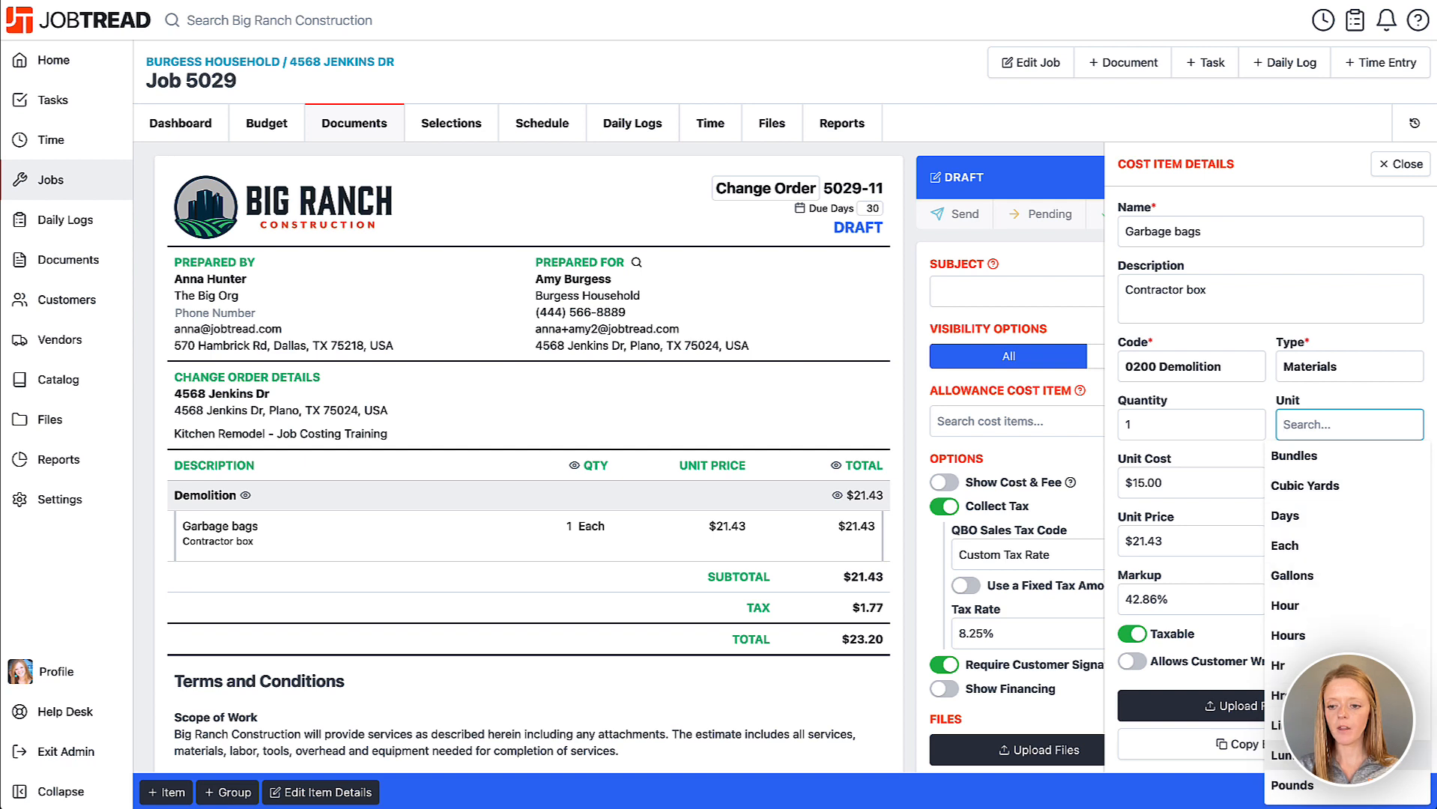
{"action": "left_click", "coordinate": [1287, 755]}
{"action": "left_click", "coordinate": [1168, 476]}
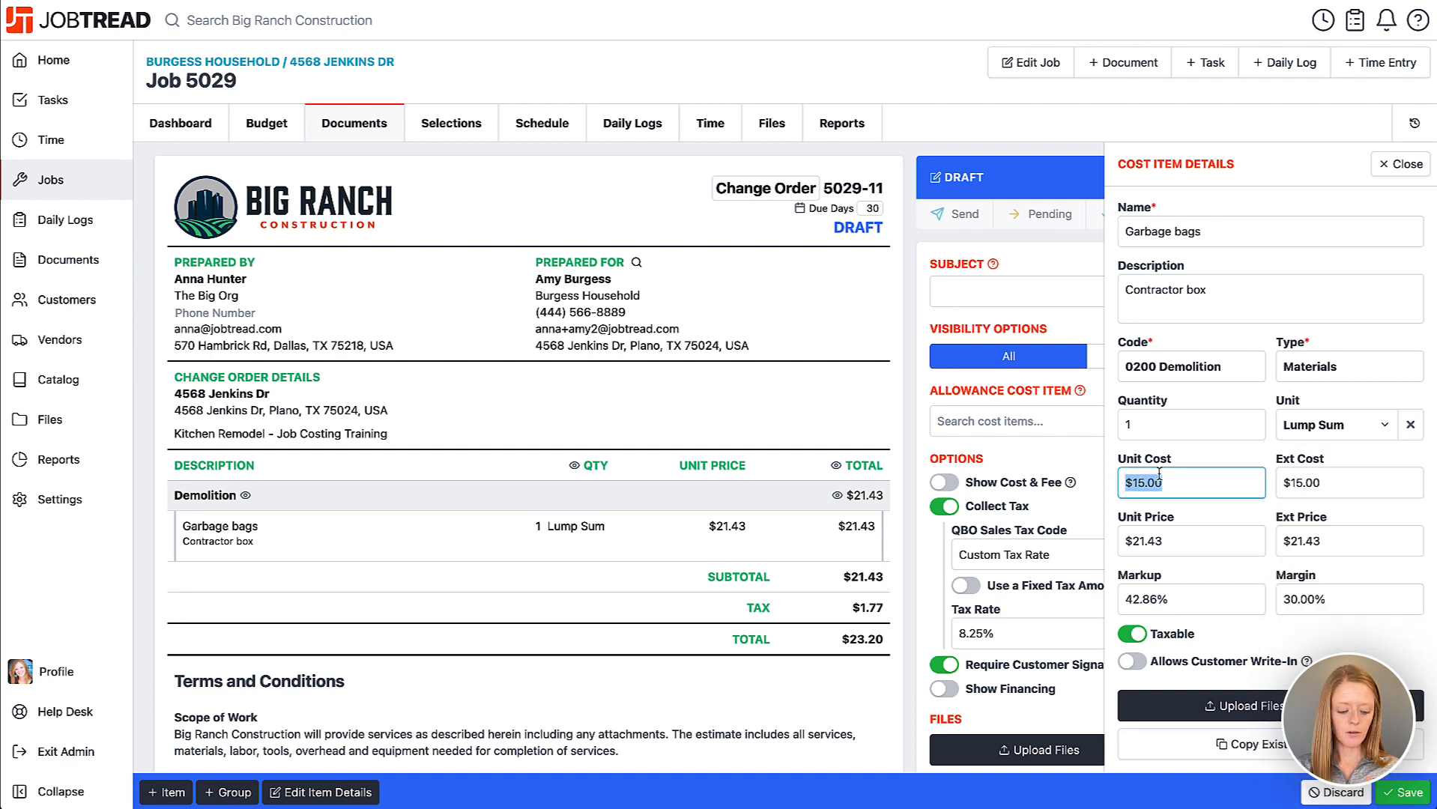
{"action": "type", "text": "15"}
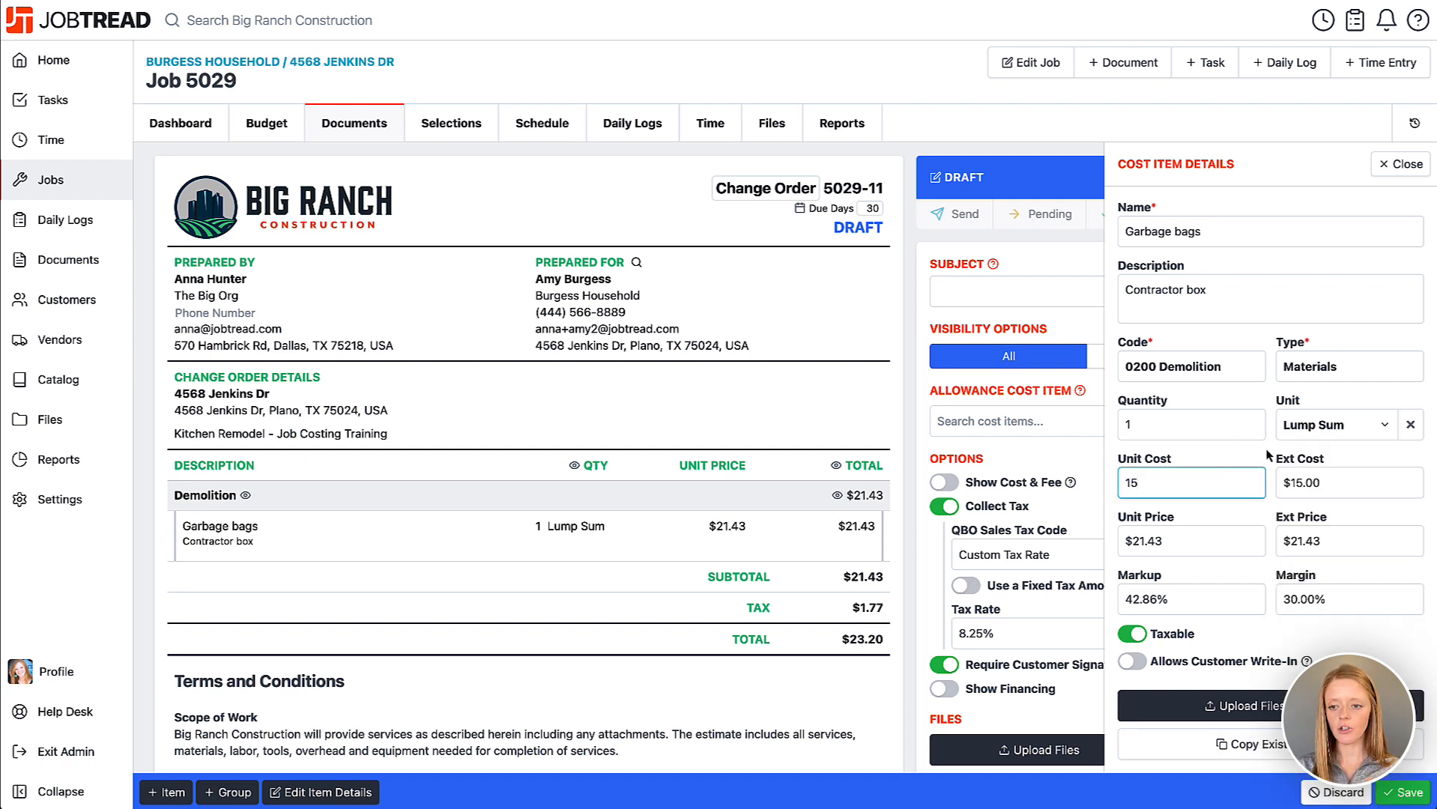
{"action": "left_click", "coordinate": [1271, 457]}
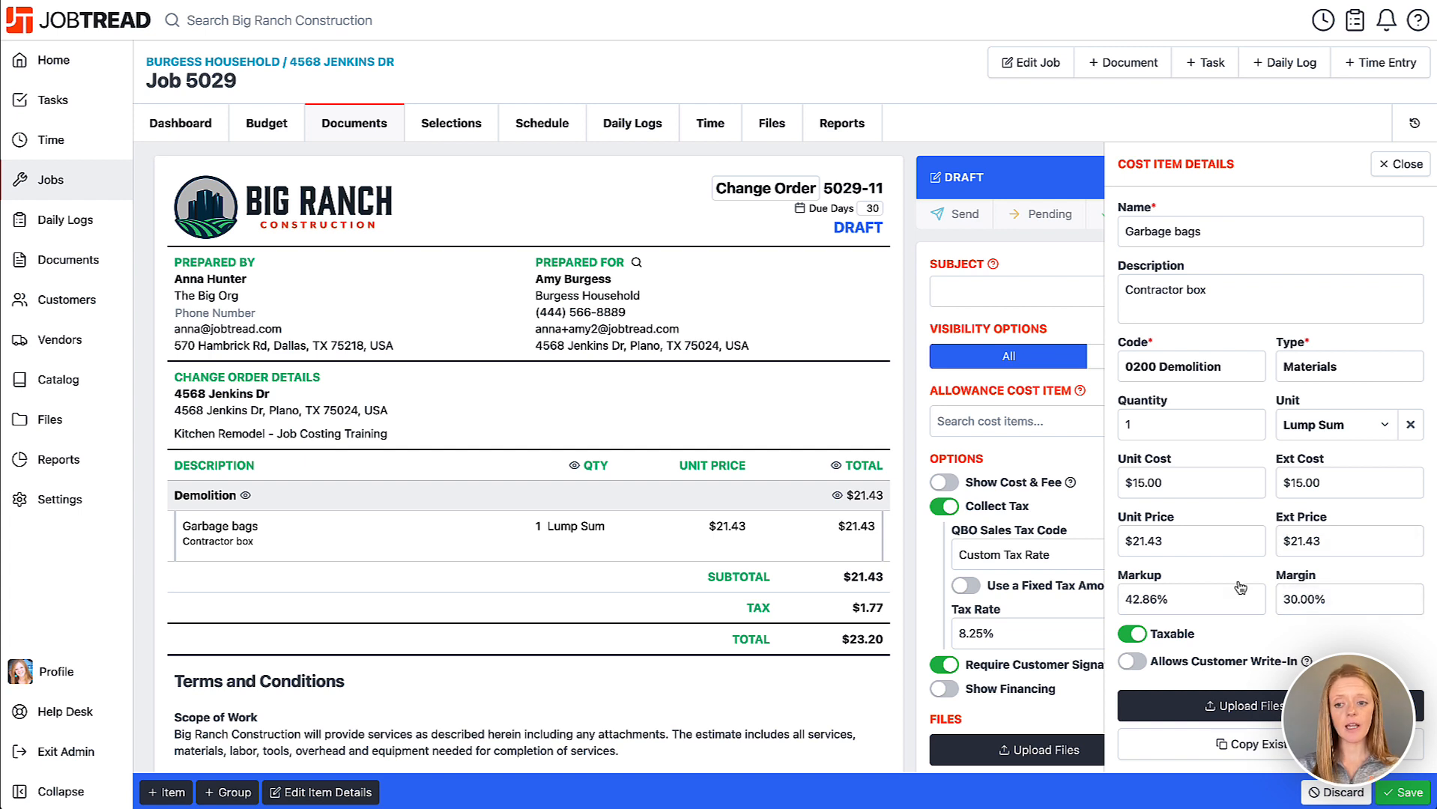
Step: Try a negative unit cost of -$15.00 for Garbage bags, and remove the minus sign again
{"action": "left_click", "coordinate": [1127, 483]}
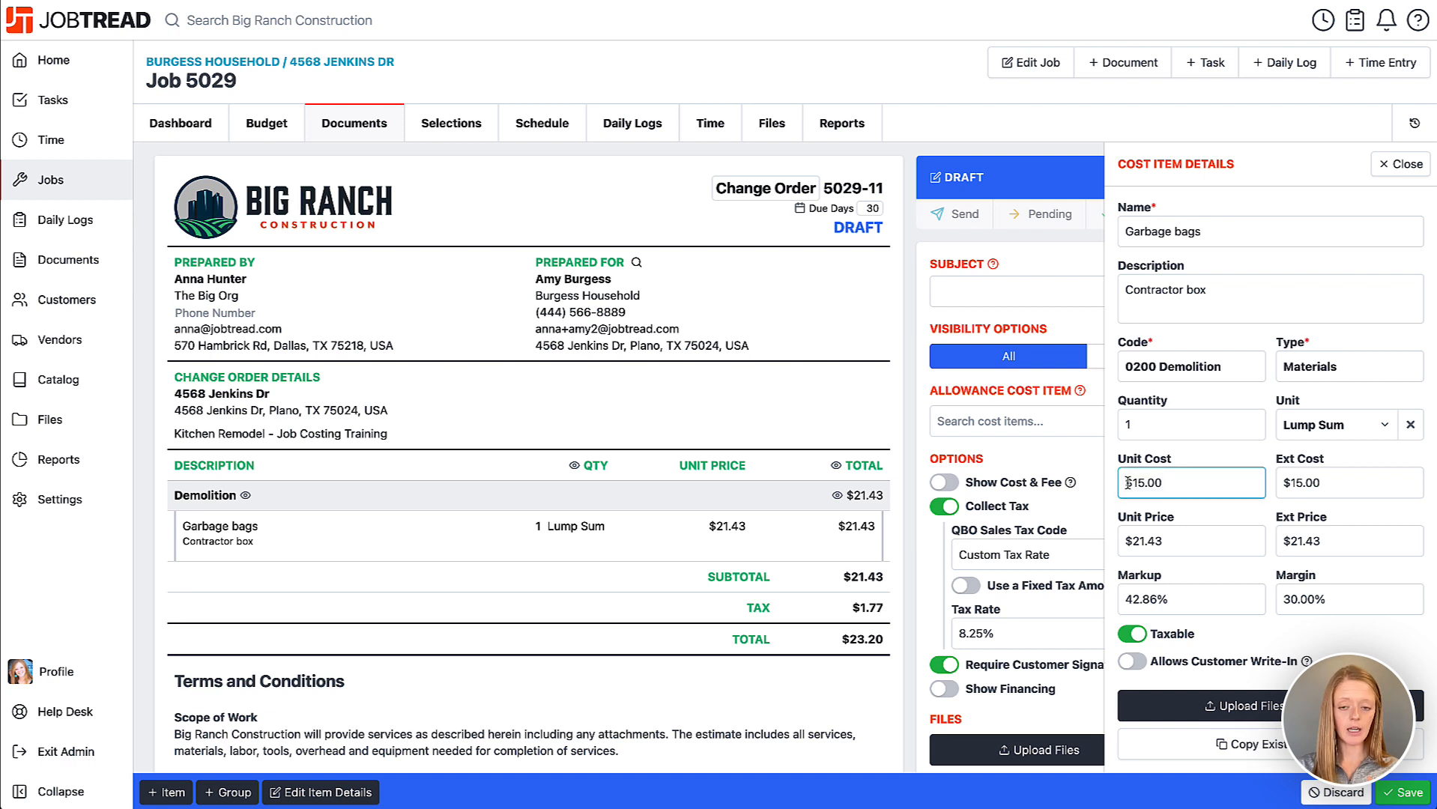
{"action": "type", "text": "-"}
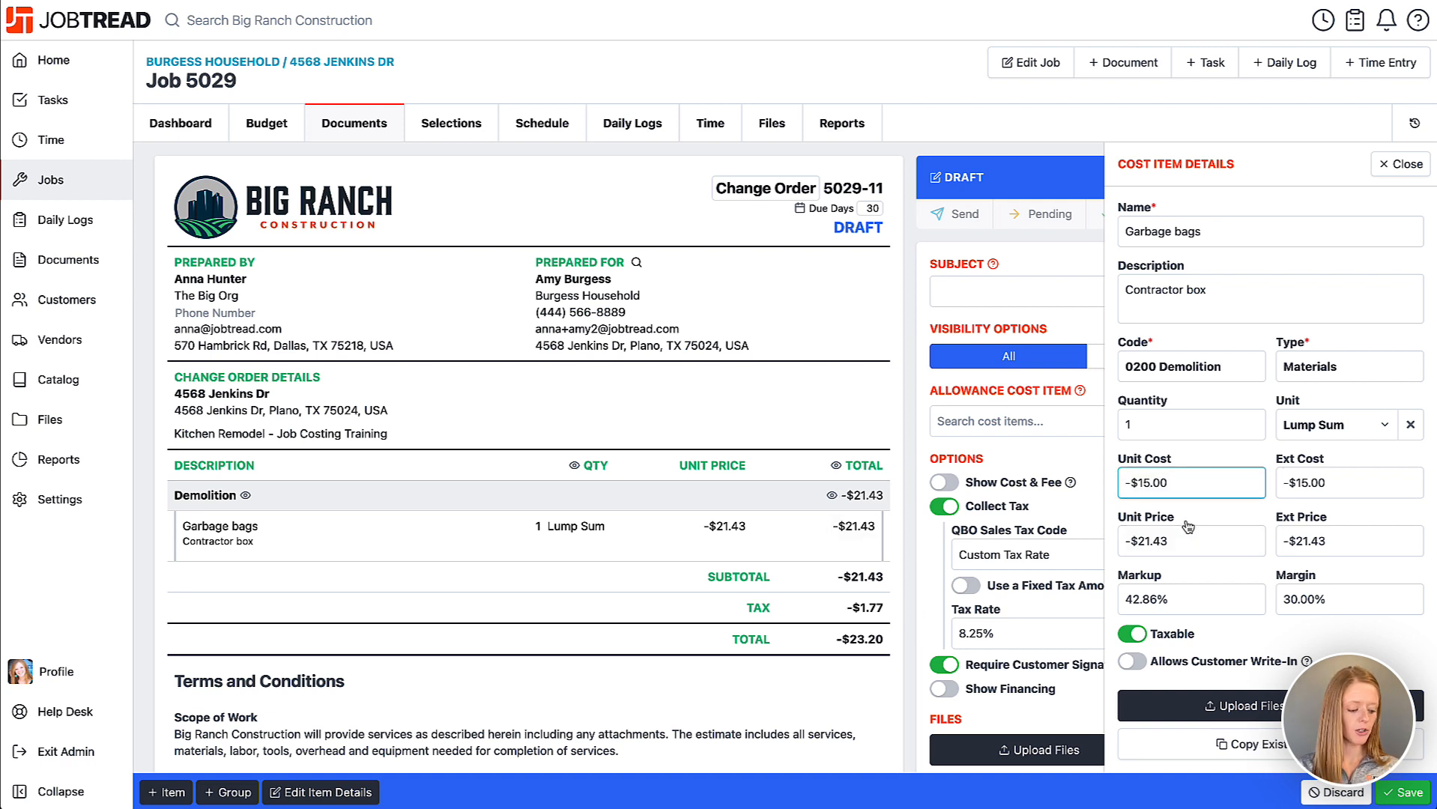
{"action": "key", "text": "BackSpace"}
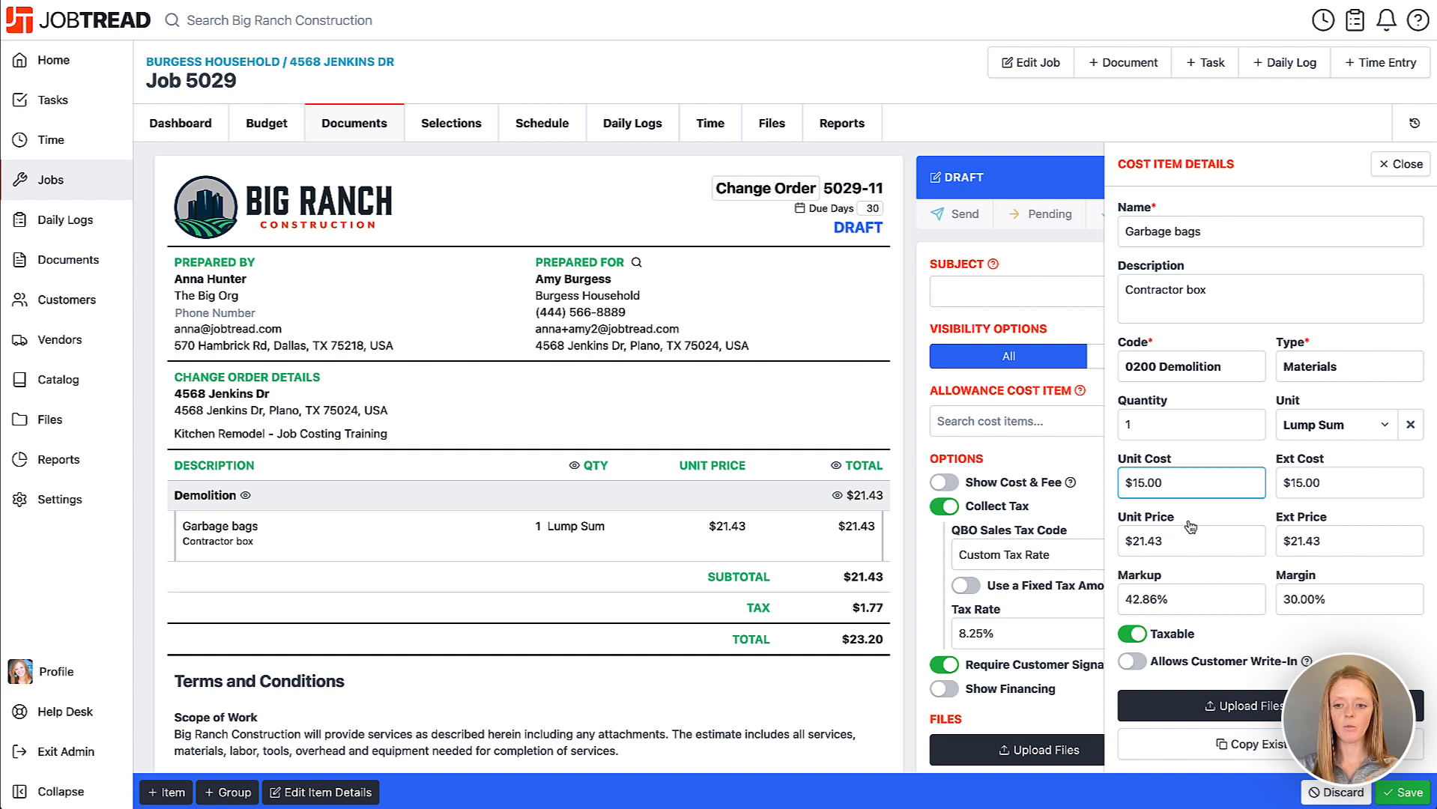
Step: Save the change order's item details and send the document to the customer for signature
{"action": "left_click", "coordinate": [1394, 793]}
{"action": "left_click", "coordinate": [1400, 163]}
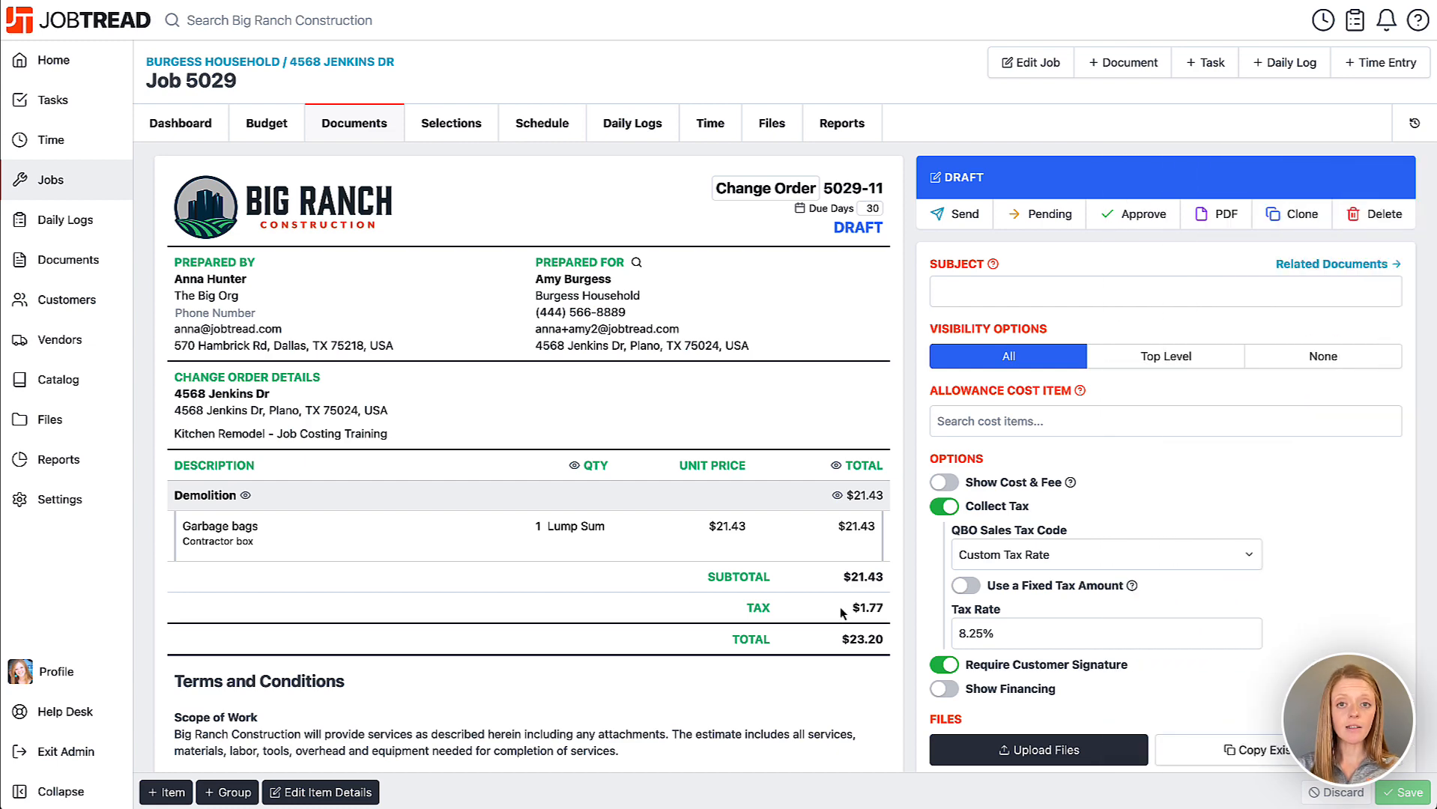
{"action": "left_click", "coordinate": [964, 216]}
{"action": "left_click", "coordinate": [888, 417]}
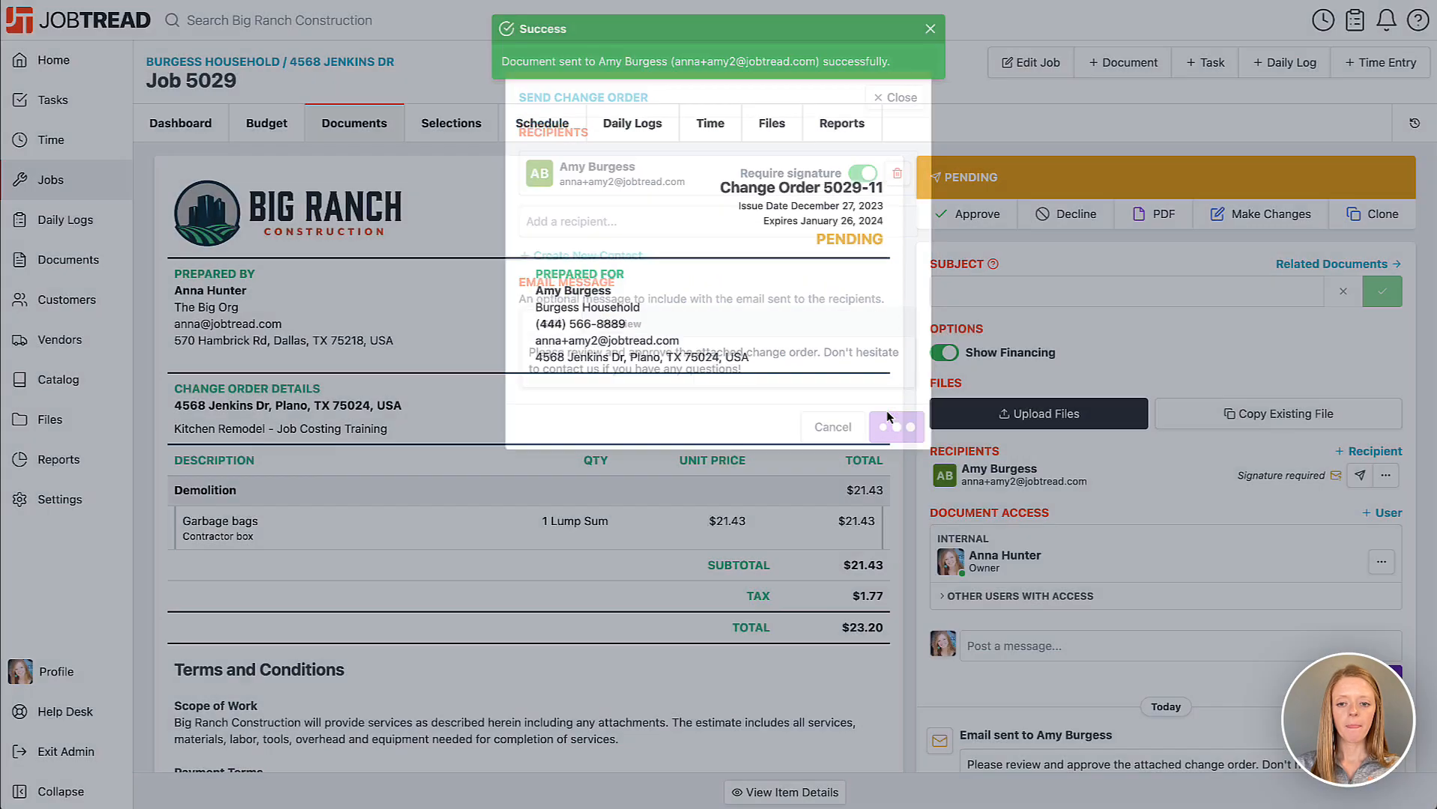
Step: Approve the pending change order with a drawn signature and return to the job budget
{"action": "scroll", "coordinate": [577, 618], "scroll_direction": "down", "scroll_amount": 15}
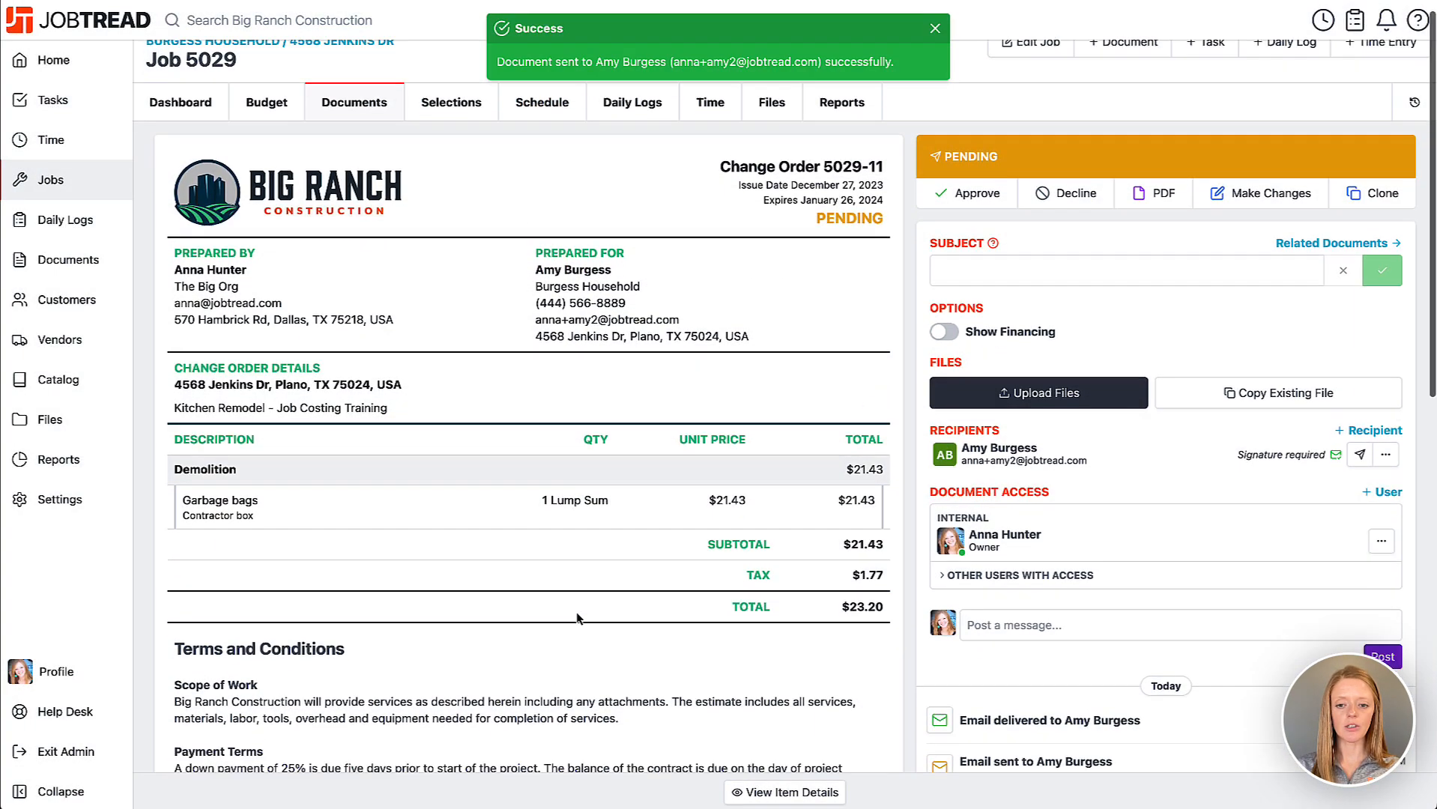
{"action": "mouse_move", "coordinate": [356, 535]}
{"action": "left_mouse_down"}
{"action": "mouse_move", "coordinate": [307, 571]}
{"action": "mouse_move", "coordinate": [666, 537]}
{"action": "left_mouse_up"}
{"action": "left_click", "coordinate": [773, 713]}
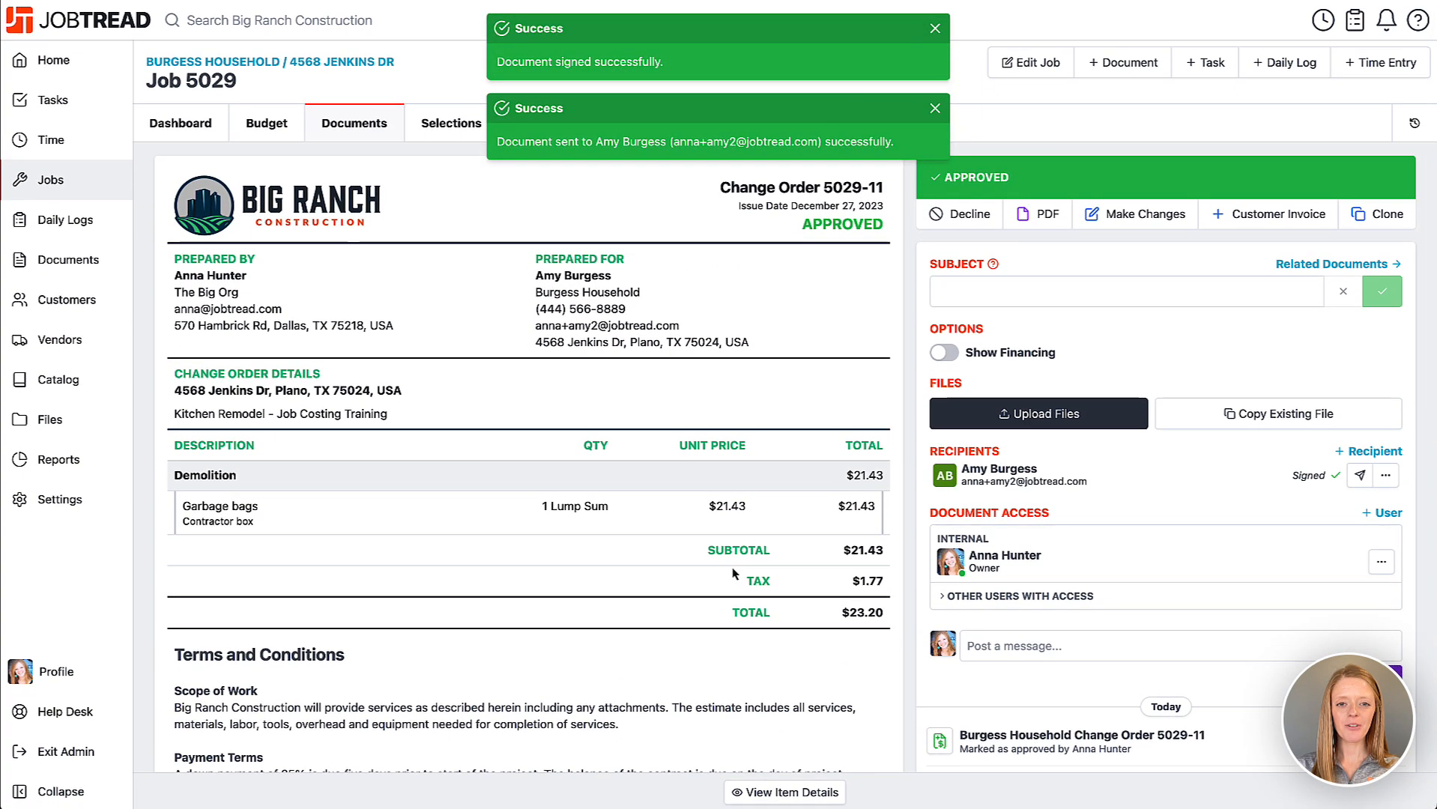
{"action": "left_click", "coordinate": [944, 32]}
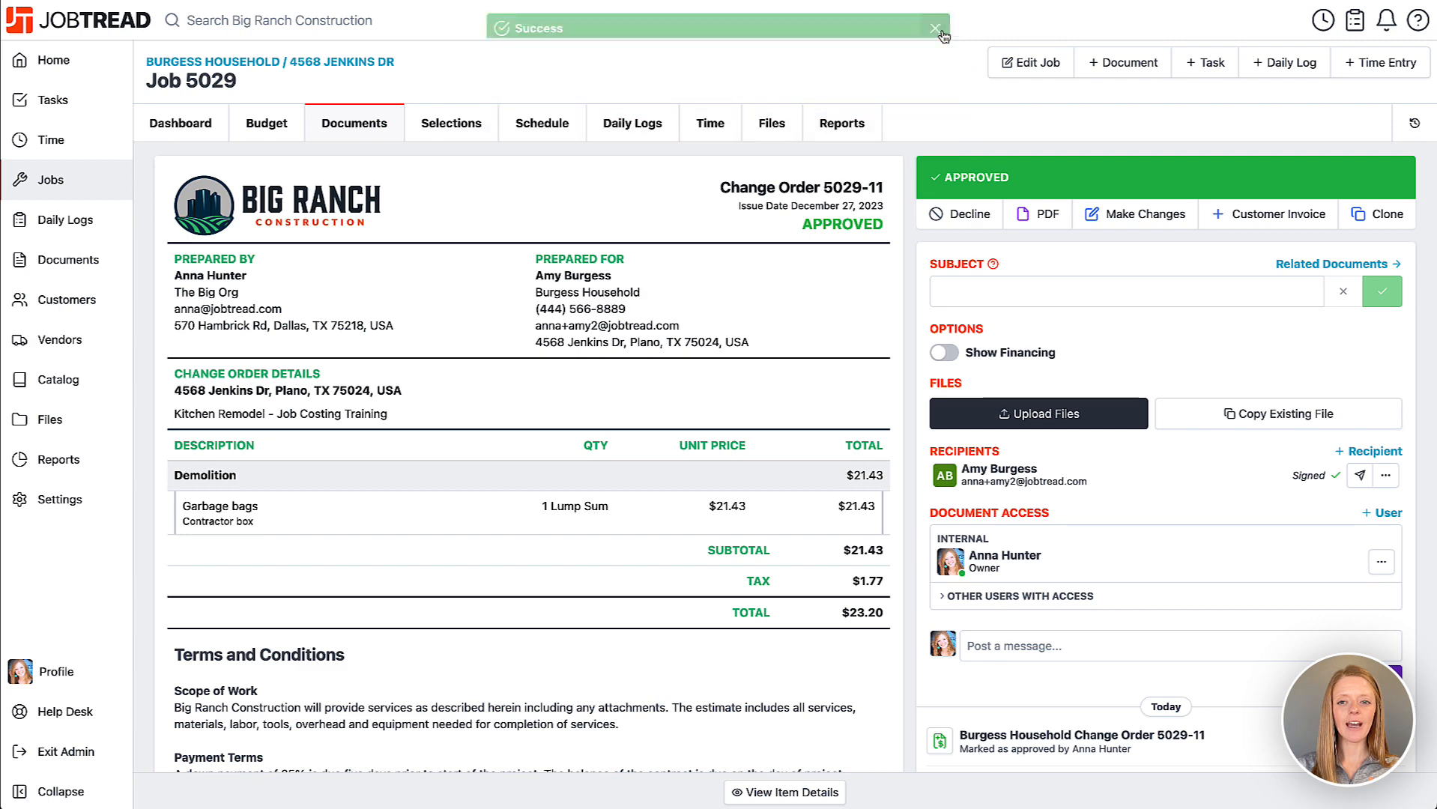
{"action": "left_click", "coordinate": [279, 134]}
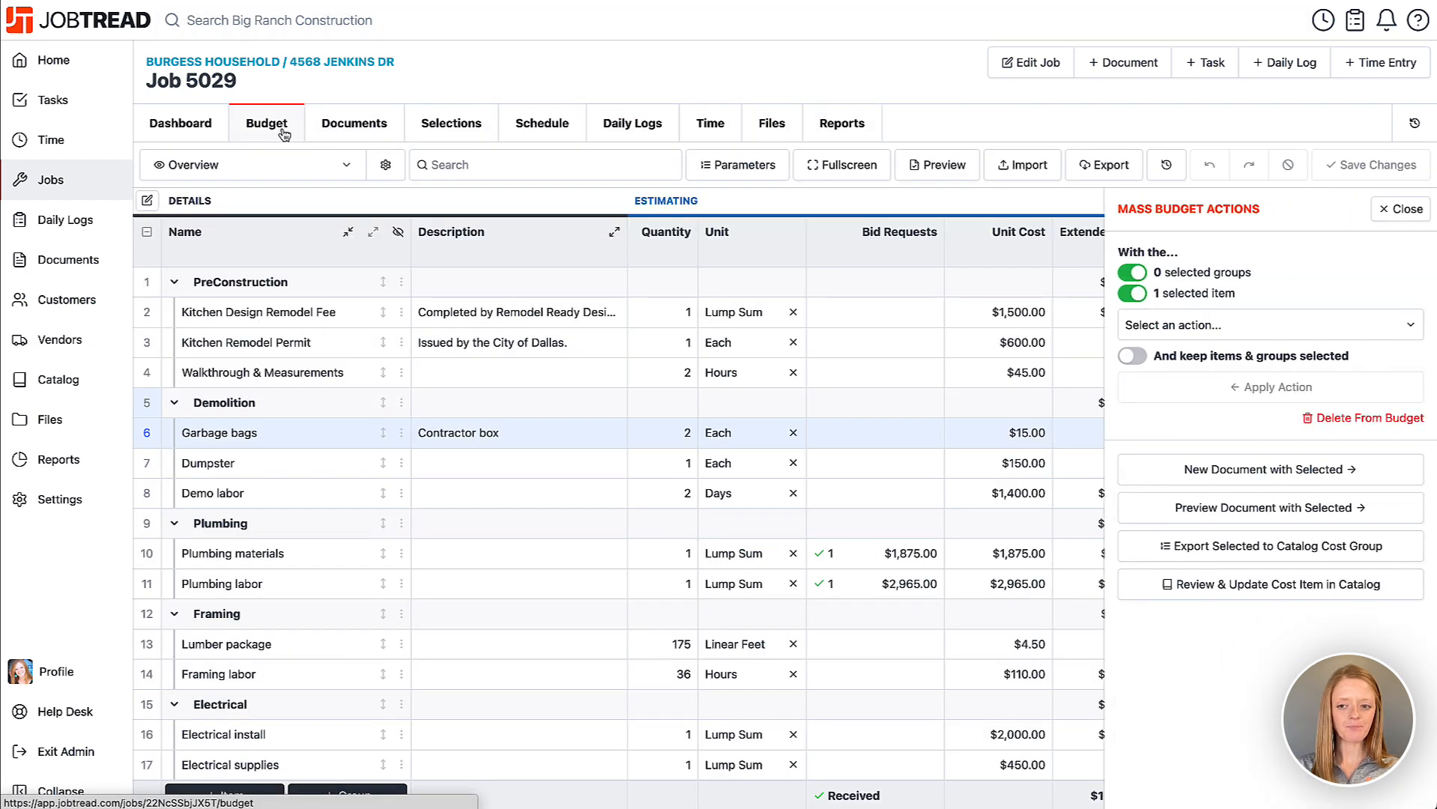
Step: Close the mass budget actions and review the documents behind Garbage bags' budgeted cost, comparing that cost with its bills
{"action": "left_click", "coordinate": [1400, 210]}
{"action": "left_click", "coordinate": [577, 582]}
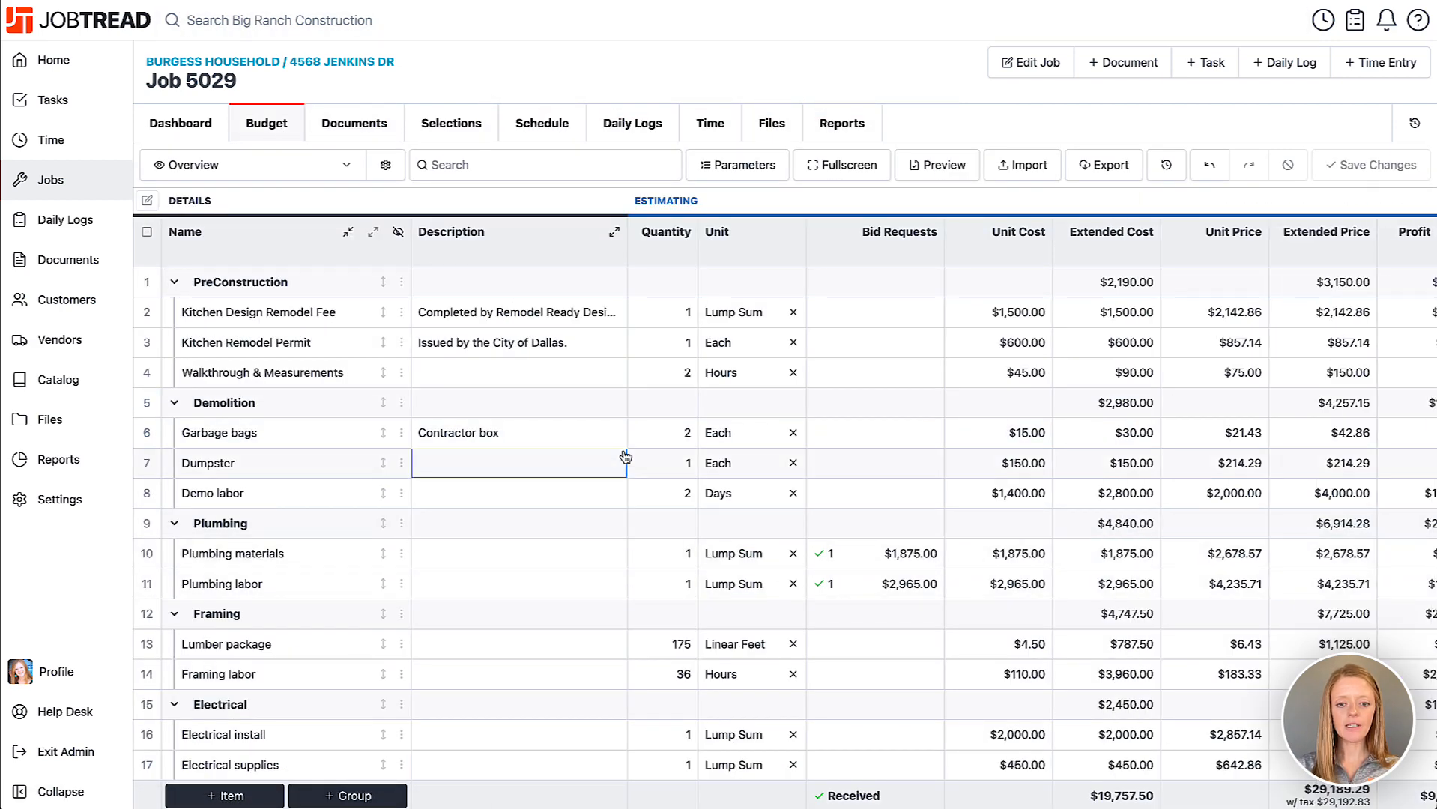
{"action": "scroll", "coordinate": [1052, 443], "scroll_direction": "right", "scroll_amount": 4}
{"action": "scroll", "coordinate": [1049, 445], "scroll_direction": "right", "scroll_amount": 10}
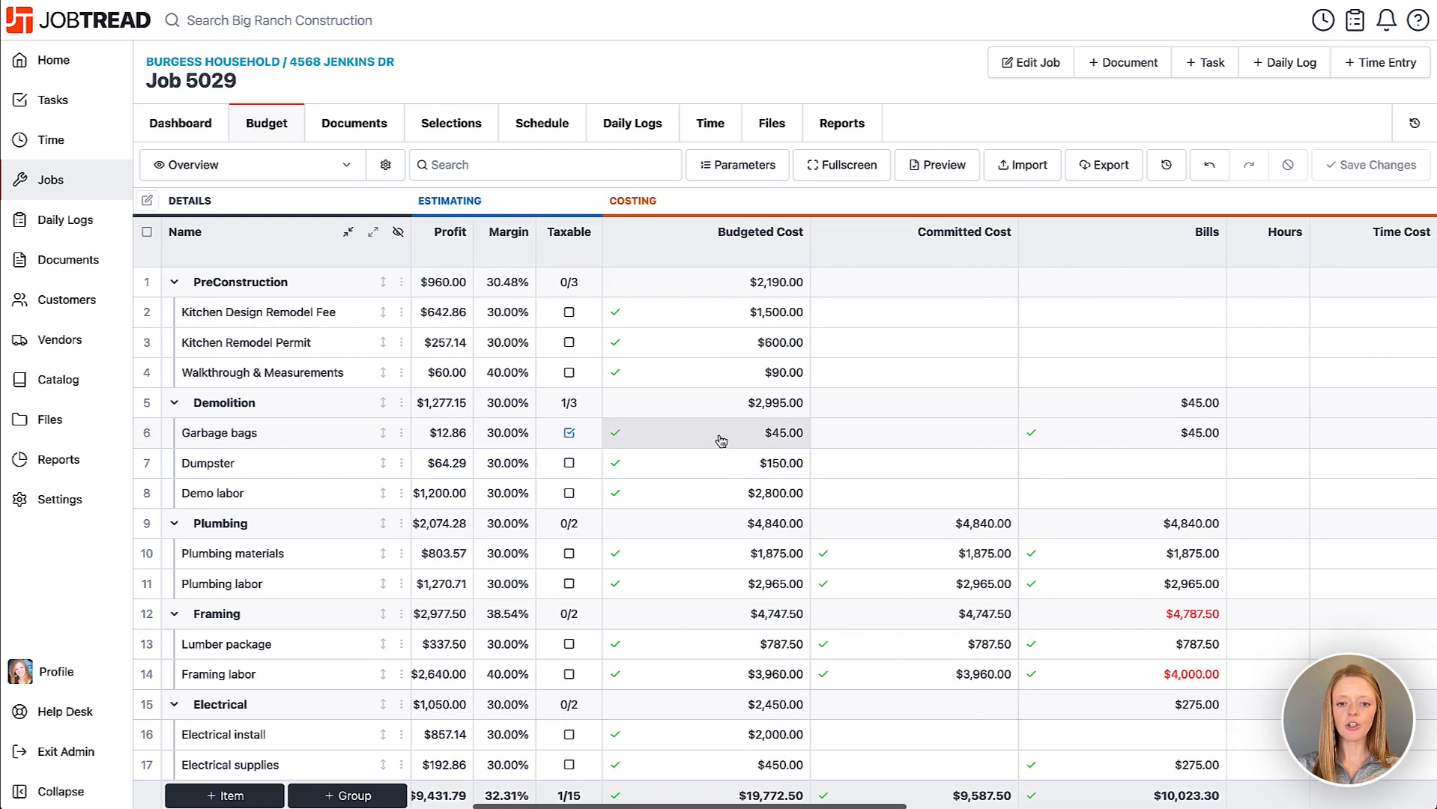
{"action": "scroll", "coordinate": [746, 442], "scroll_direction": "right", "scroll_amount": 1}
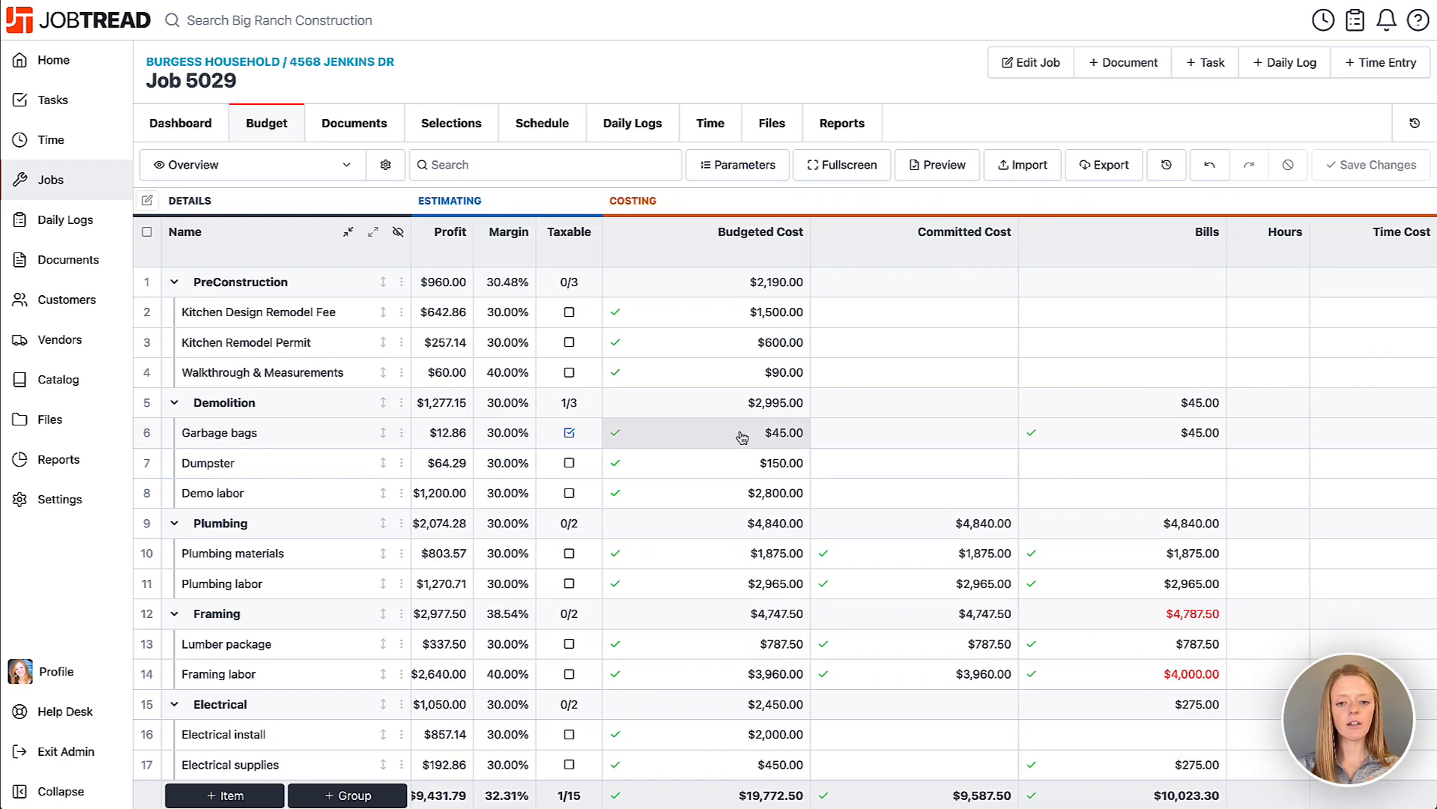
{"action": "left_click", "coordinate": [741, 437]}
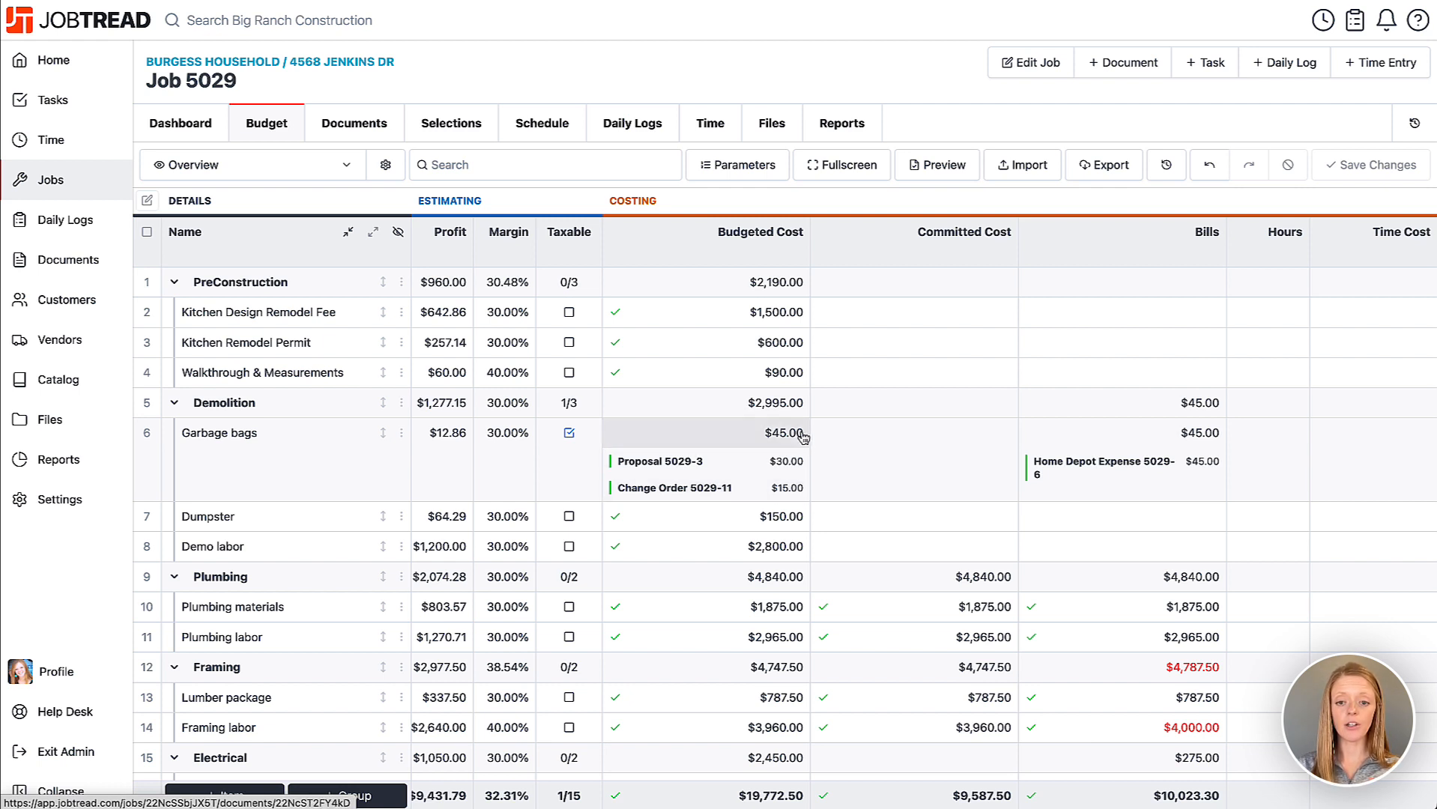
{"action": "left_click", "coordinate": [771, 433]}
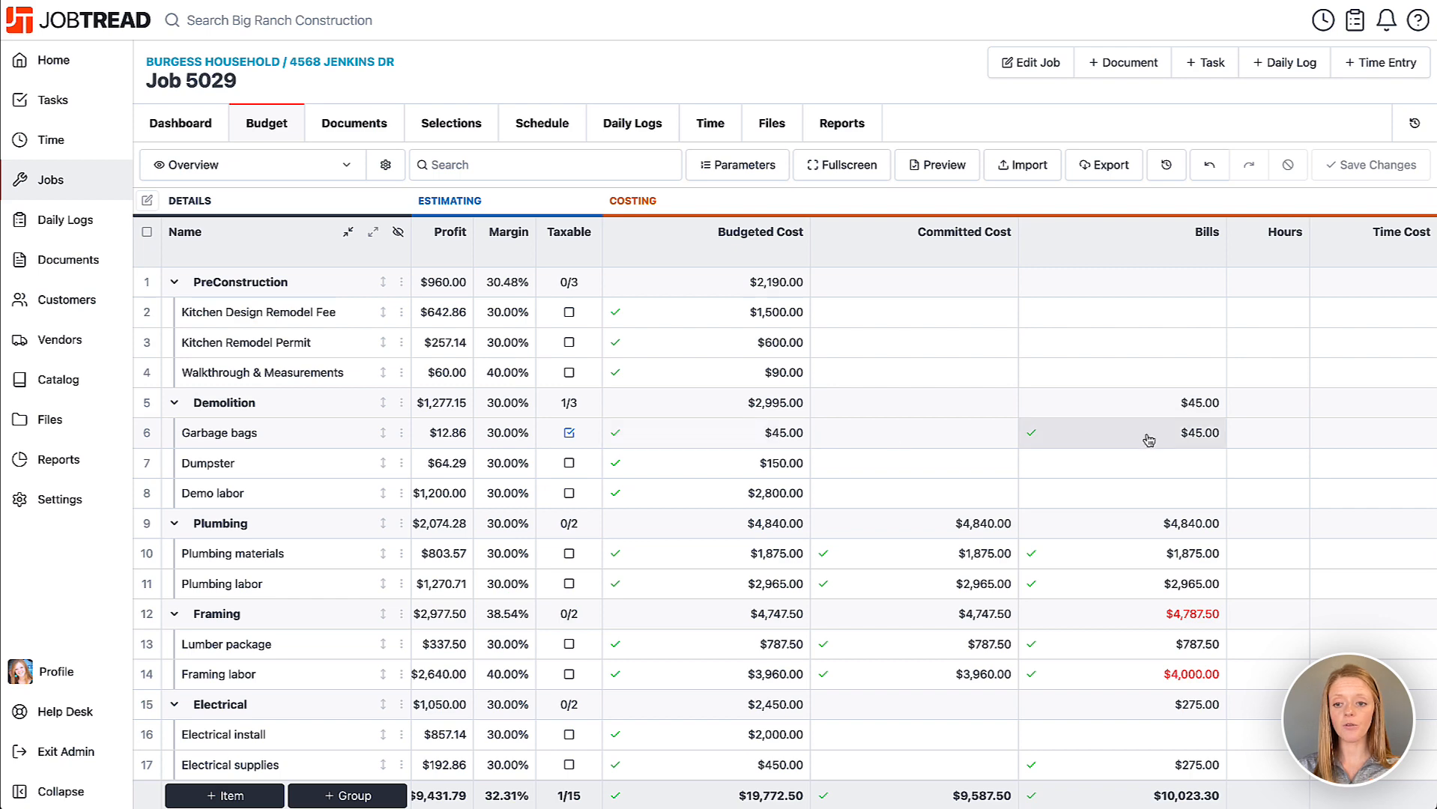
{"action": "scroll", "coordinate": [1145, 435], "scroll_direction": "right", "scroll_amount": 3}
{"action": "scroll", "coordinate": [966, 440], "scroll_direction": "right", "scroll_amount": 1}
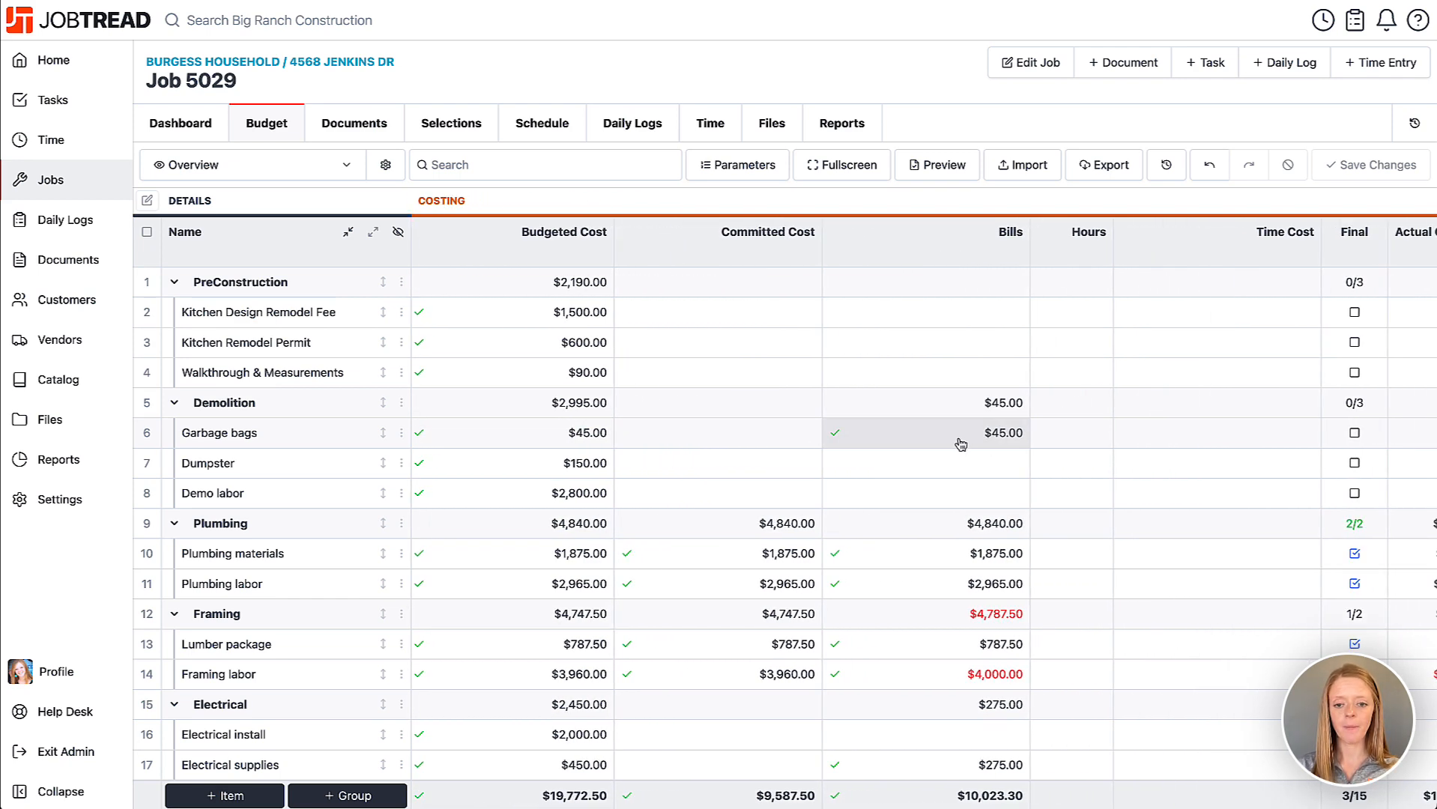
{"action": "scroll", "coordinate": [959, 445], "scroll_direction": "left", "scroll_amount": 1}
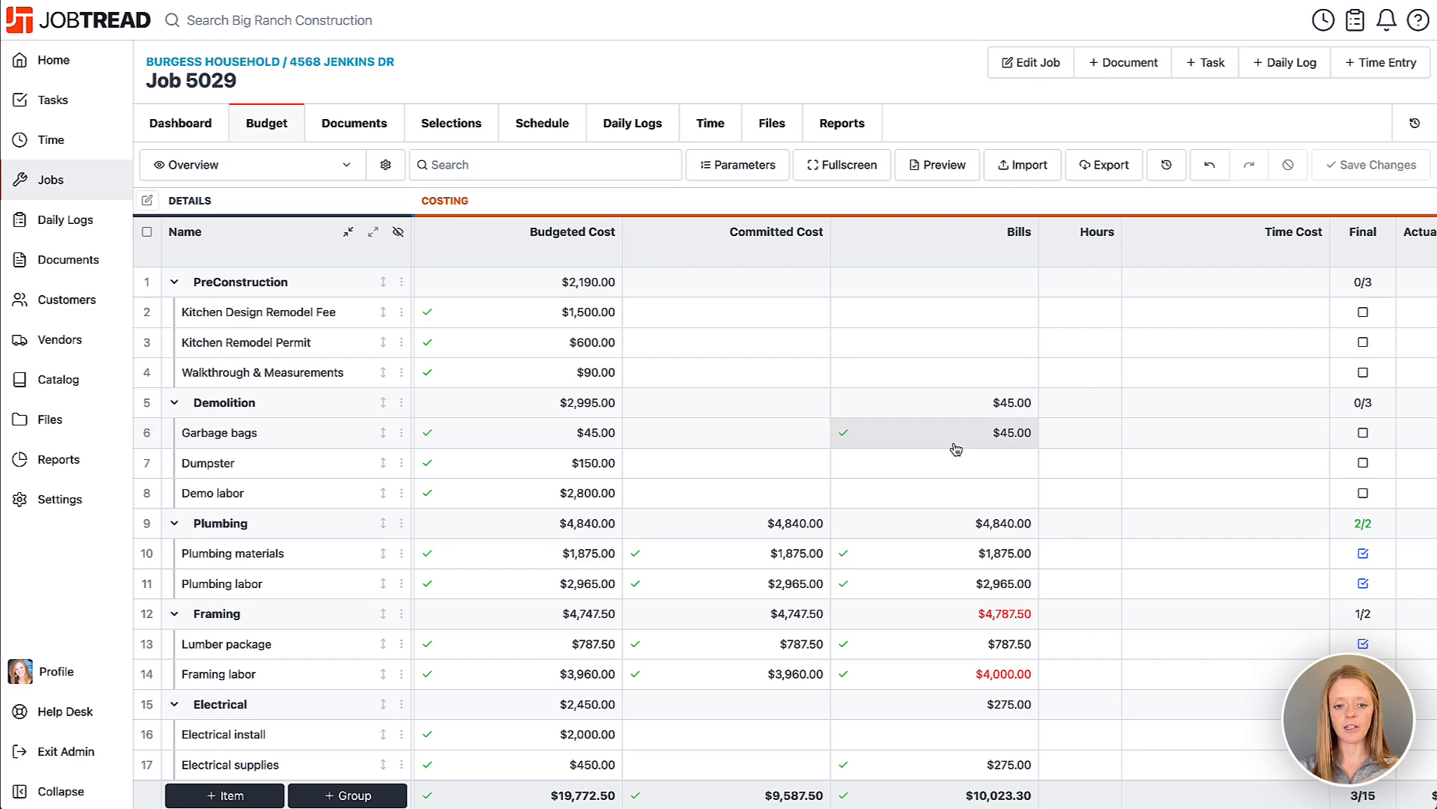
Step: Clone the Framing labor budget item and rename the copy "Framing labor change order"
{"action": "scroll", "coordinate": [956, 449], "scroll_direction": "left", "scroll_amount": 10}
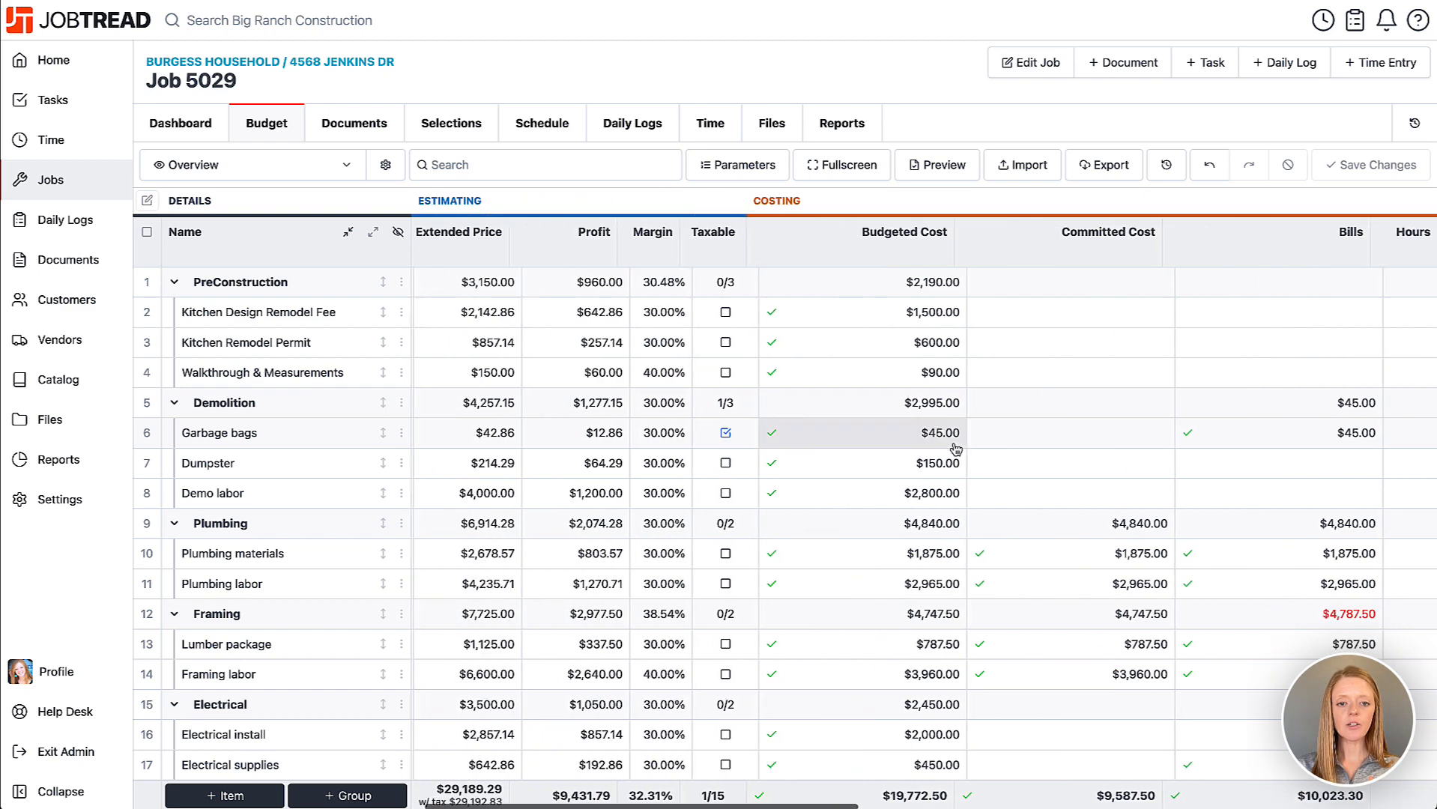
{"action": "scroll", "coordinate": [956, 449], "scroll_direction": "left", "scroll_amount": 2}
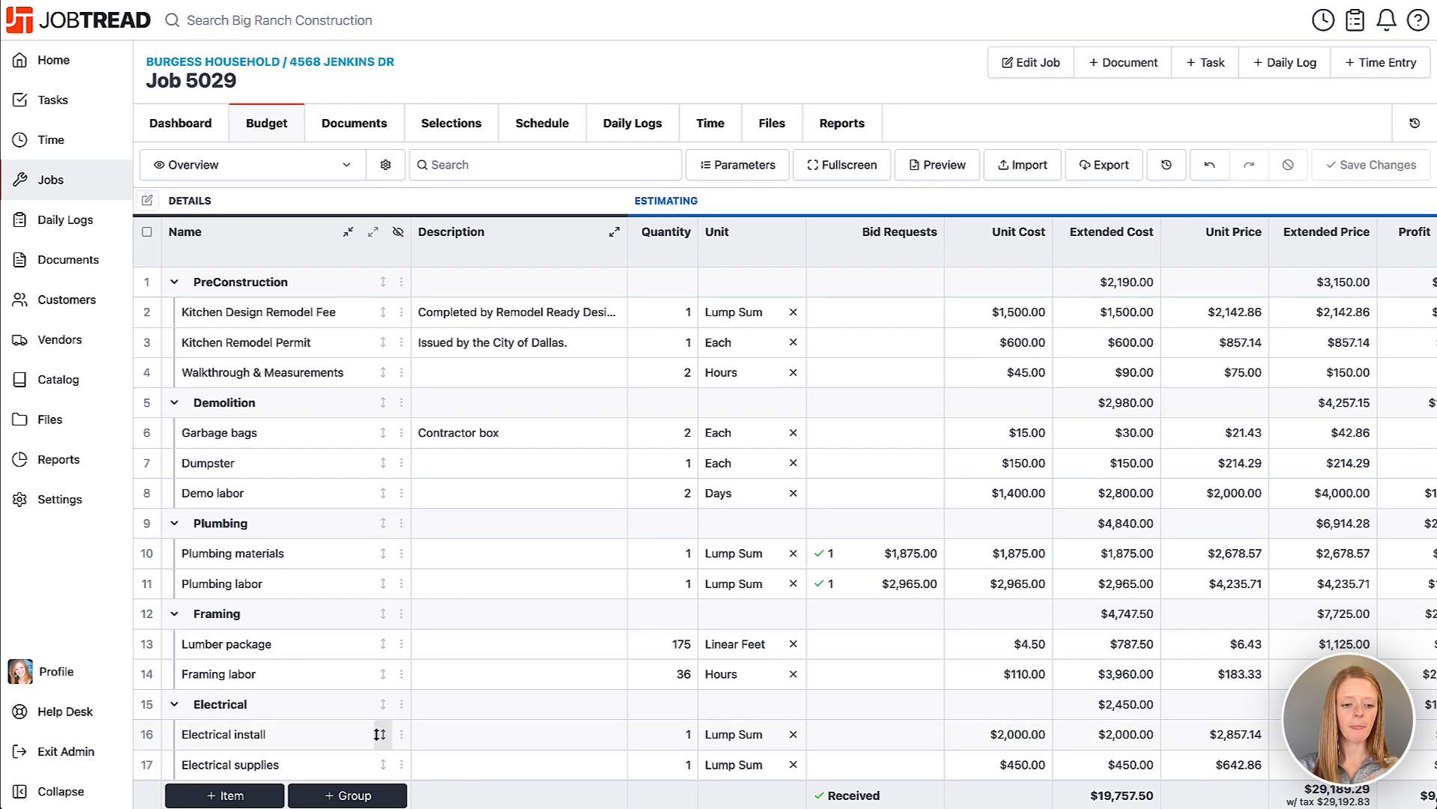
{"action": "scroll", "coordinate": [373, 737], "scroll_direction": "down", "scroll_amount": 3}
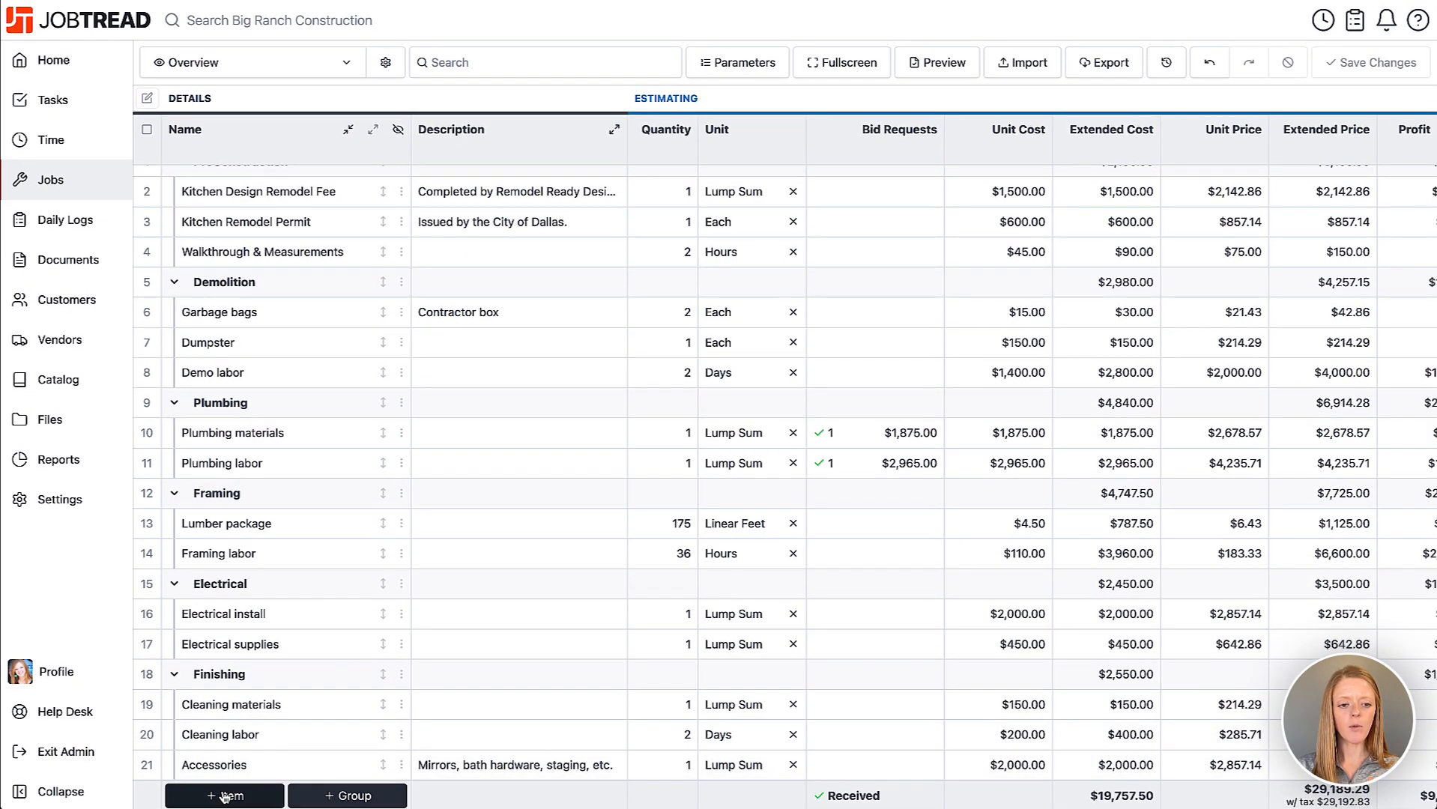
{"action": "left_click", "coordinate": [363, 721]}
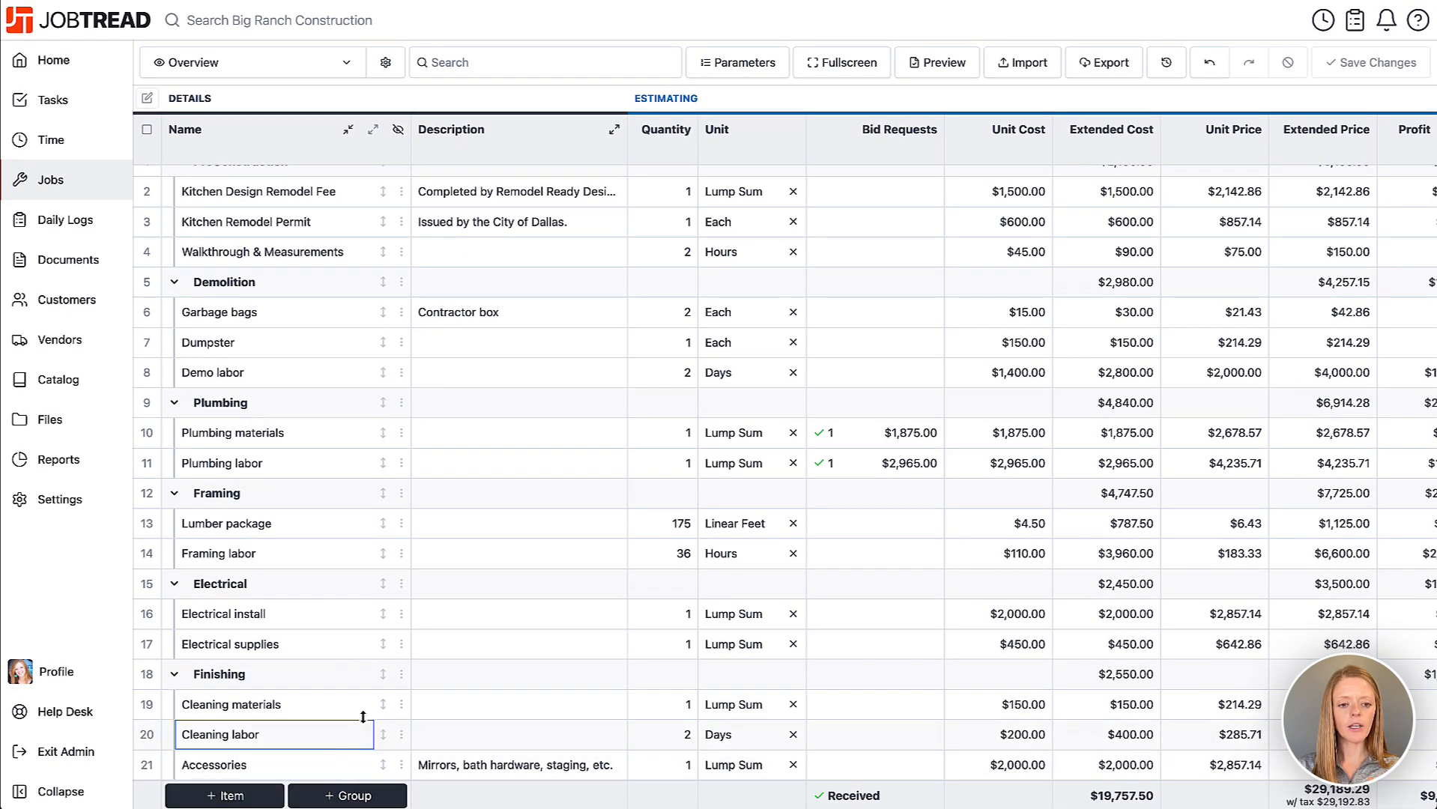
{"action": "left_click", "coordinate": [401, 555]}
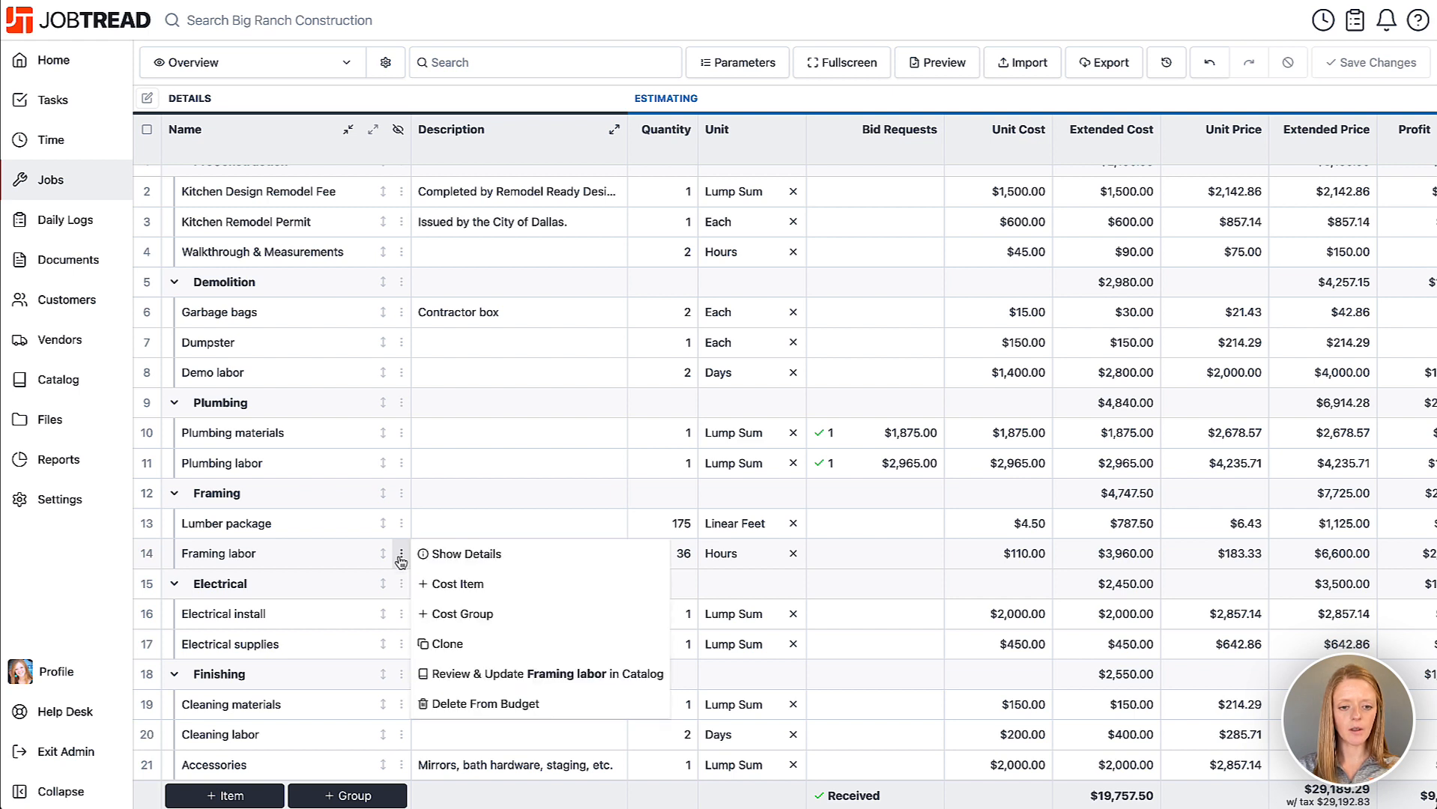
{"action": "left_click", "coordinate": [441, 644]}
{"action": "left_click", "coordinate": [287, 588]}
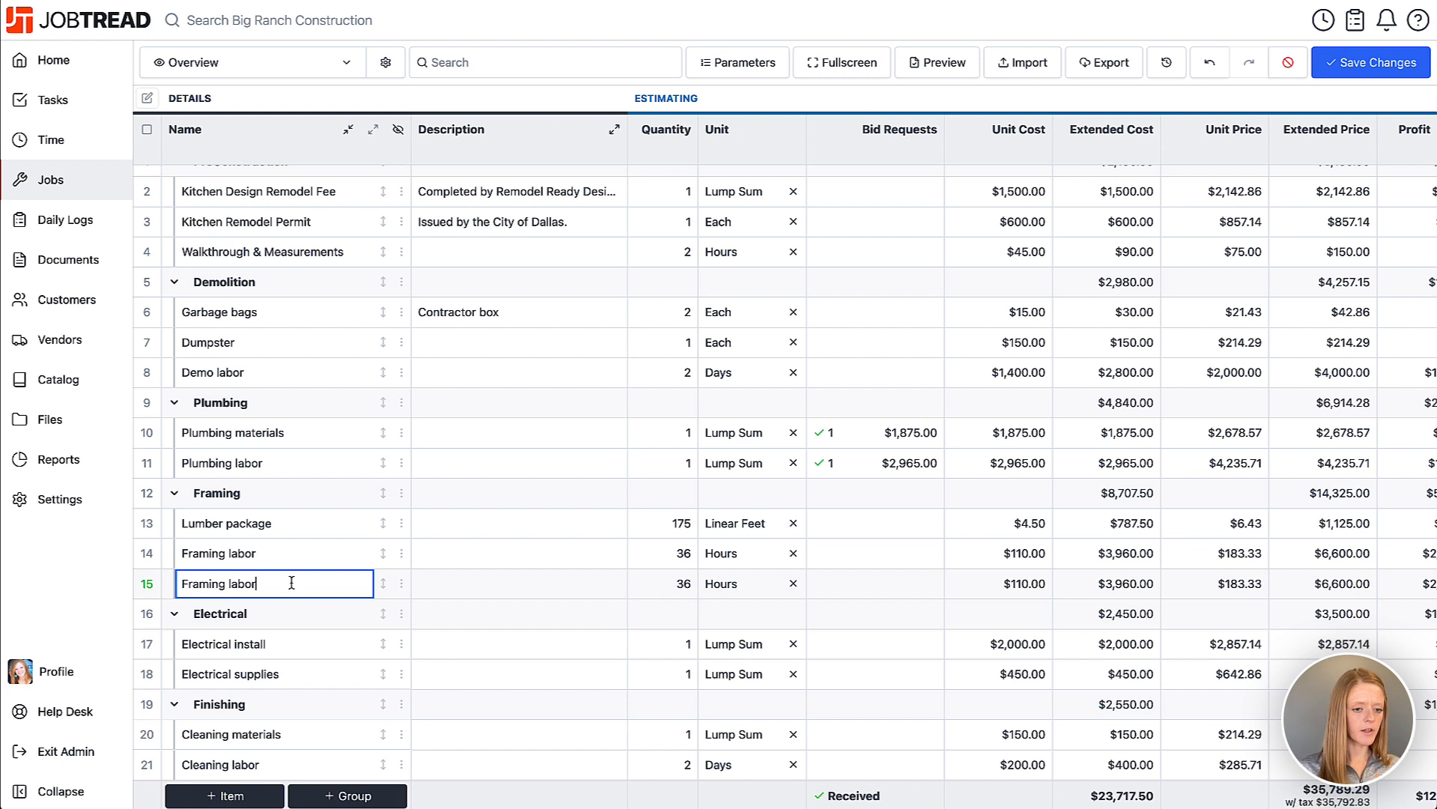
{"action": "type", "text": "change or"}
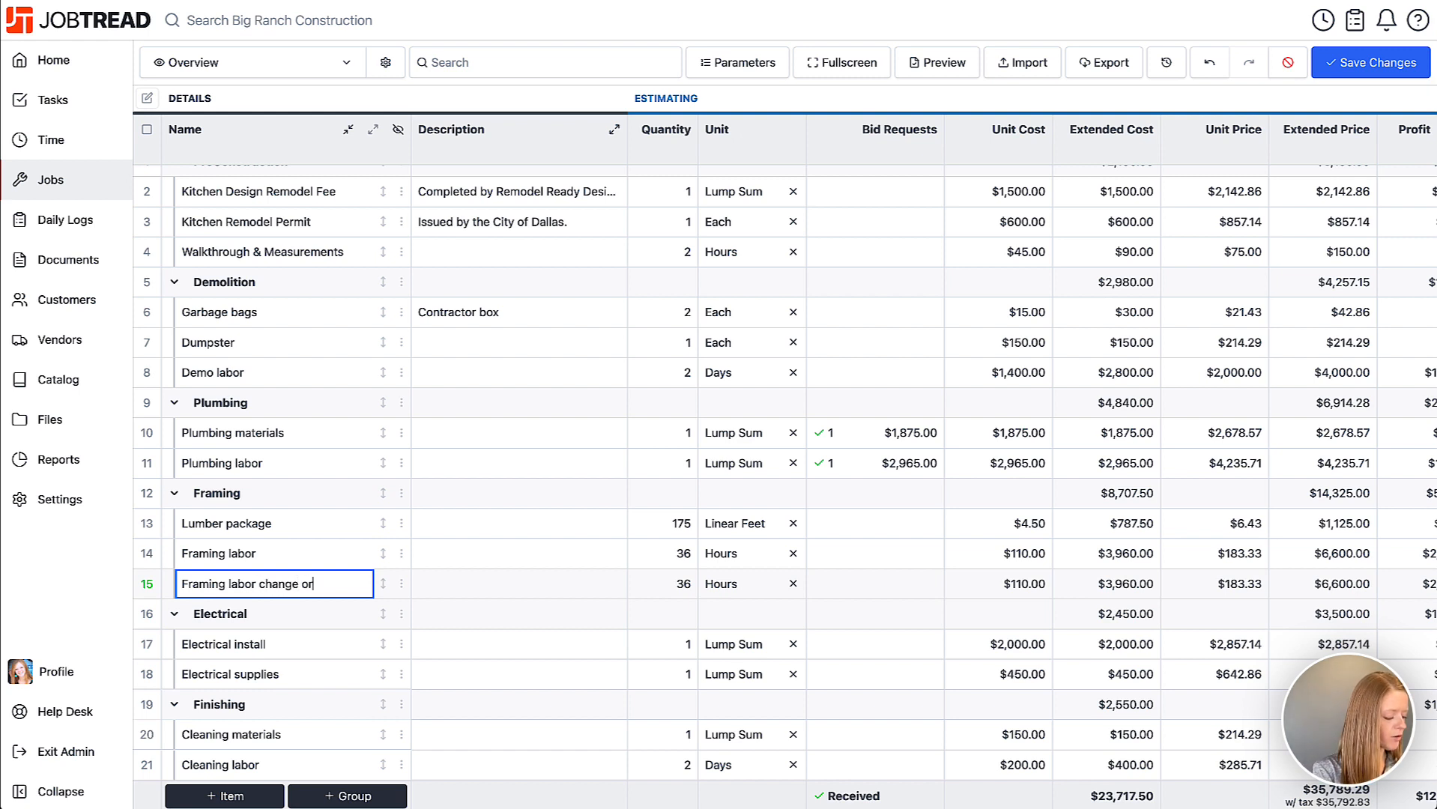
{"action": "type", "text": "der"}
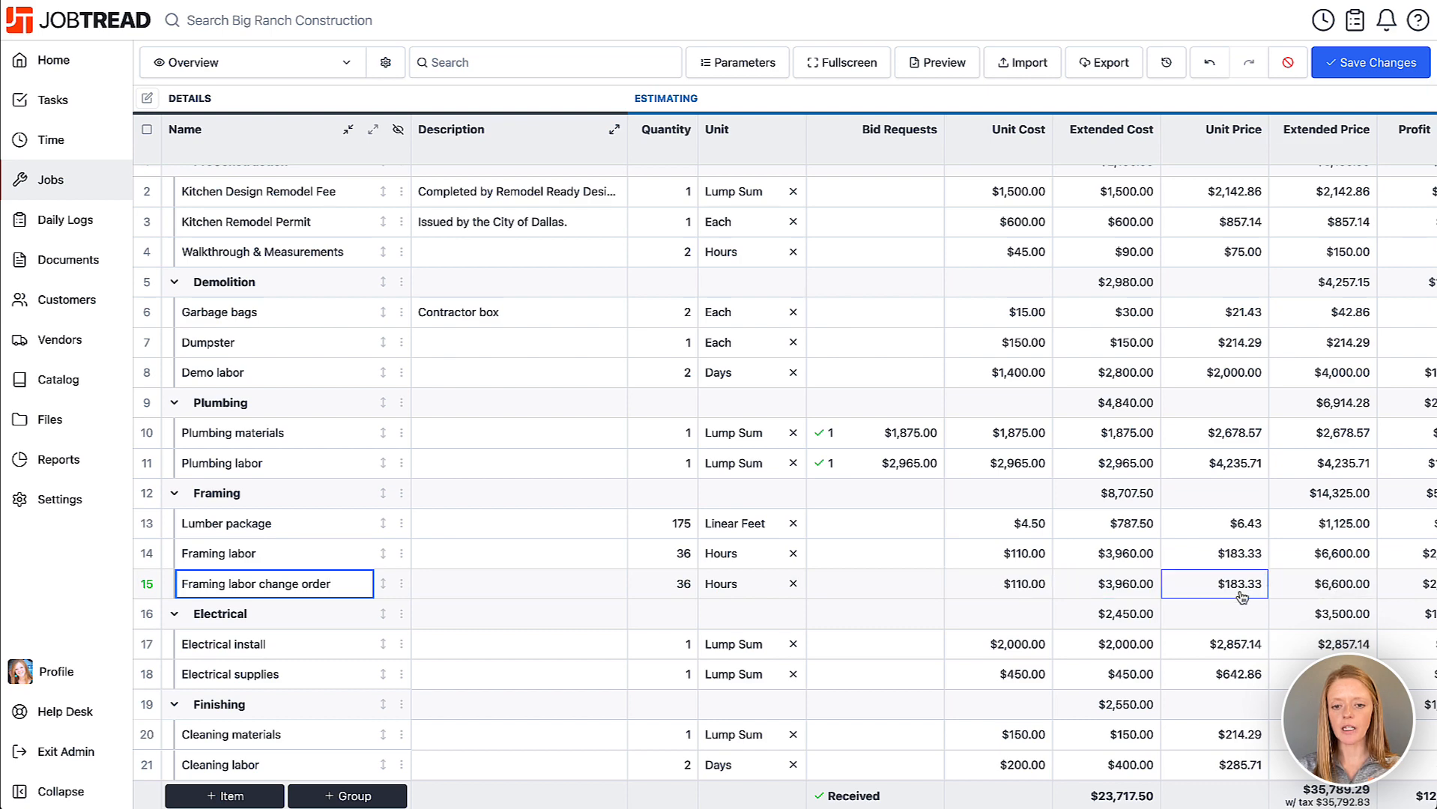
Step: Set Framing labor change order to quantity 1, unit Lump Sum and unit cost $40, and save the budget
{"action": "left_click", "coordinate": [674, 589]}
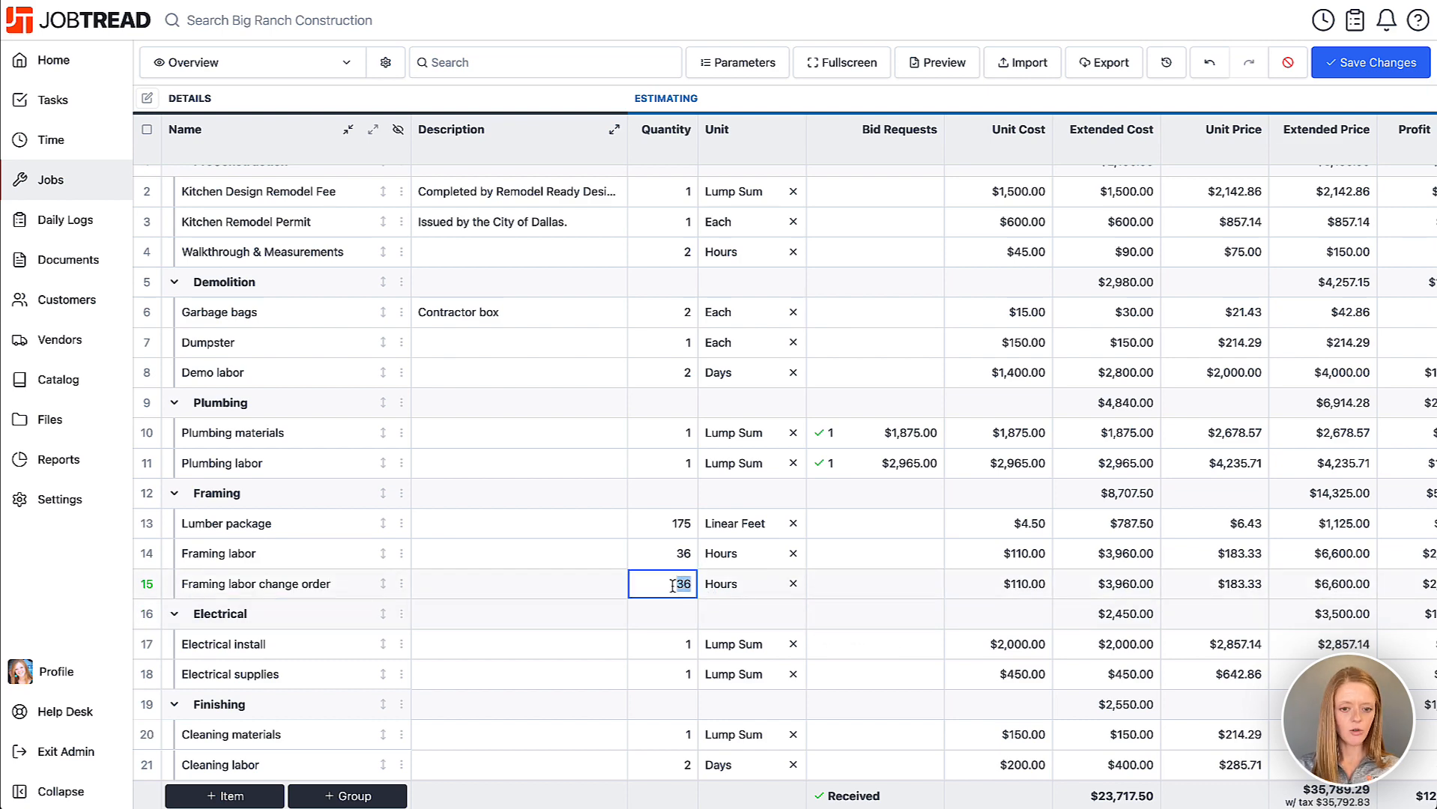
{"action": "type", "text": "1"}
{"action": "left_click", "coordinate": [721, 589]}
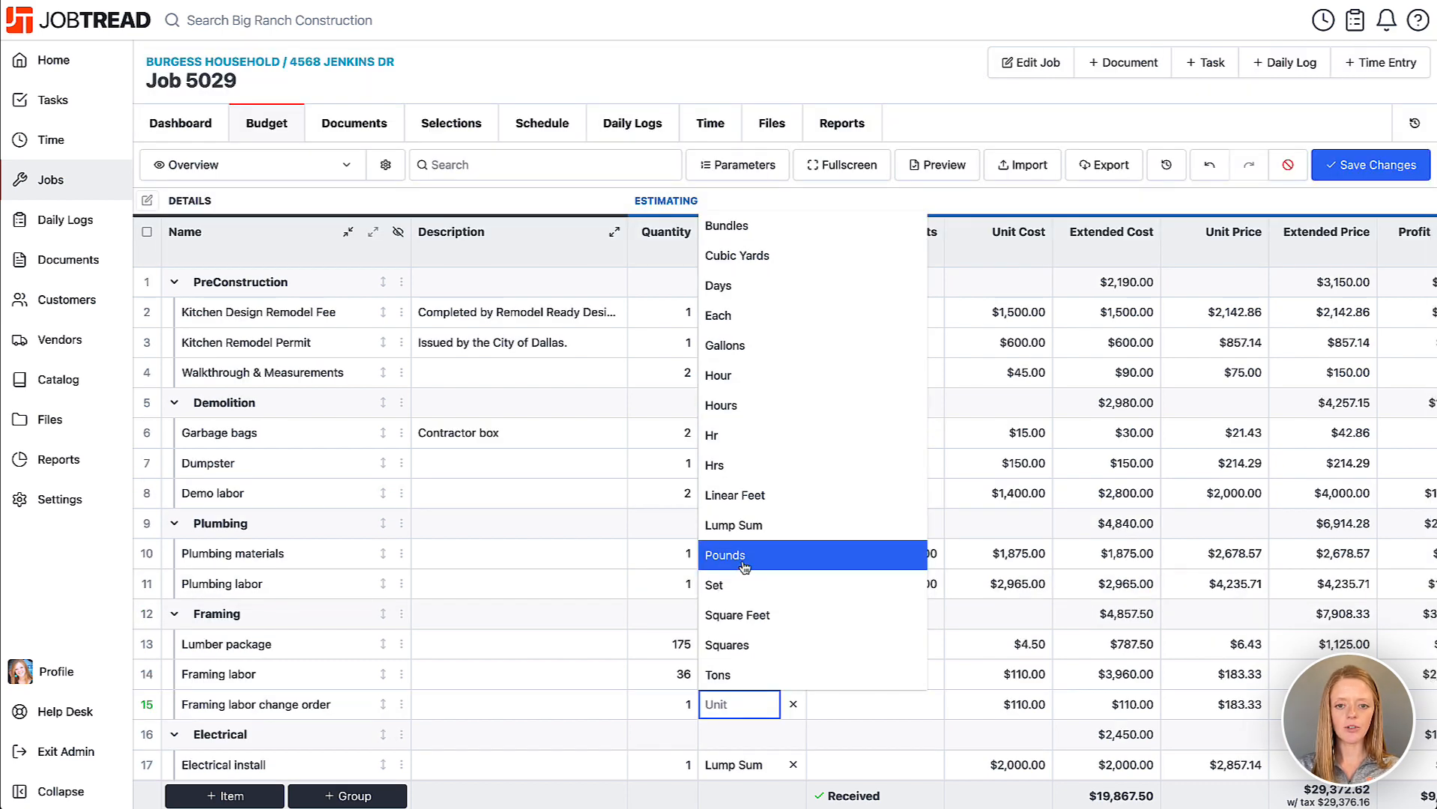
{"action": "left_click", "coordinate": [738, 525]}
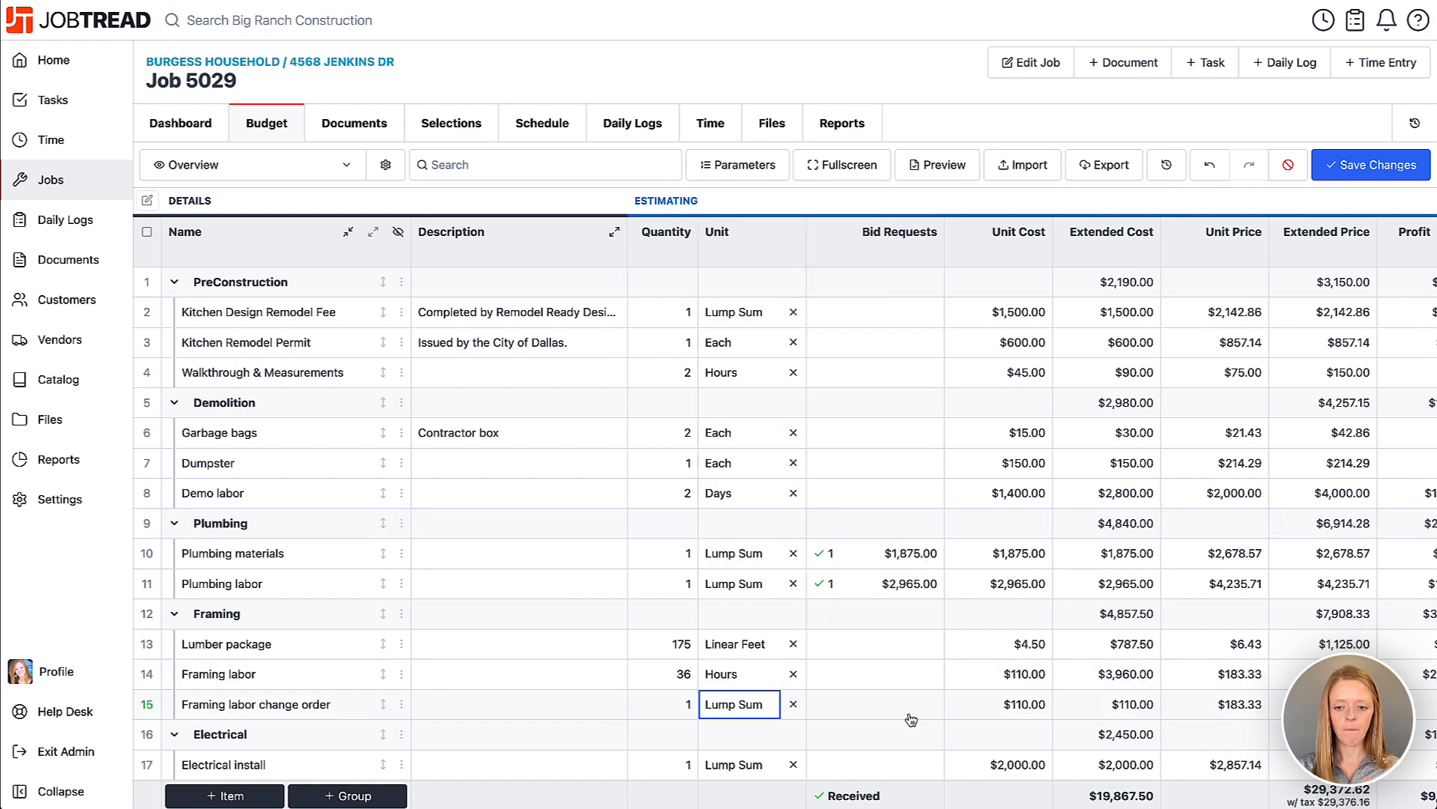
{"action": "left_click", "coordinate": [1015, 708]}
{"action": "type", "text": "40"}
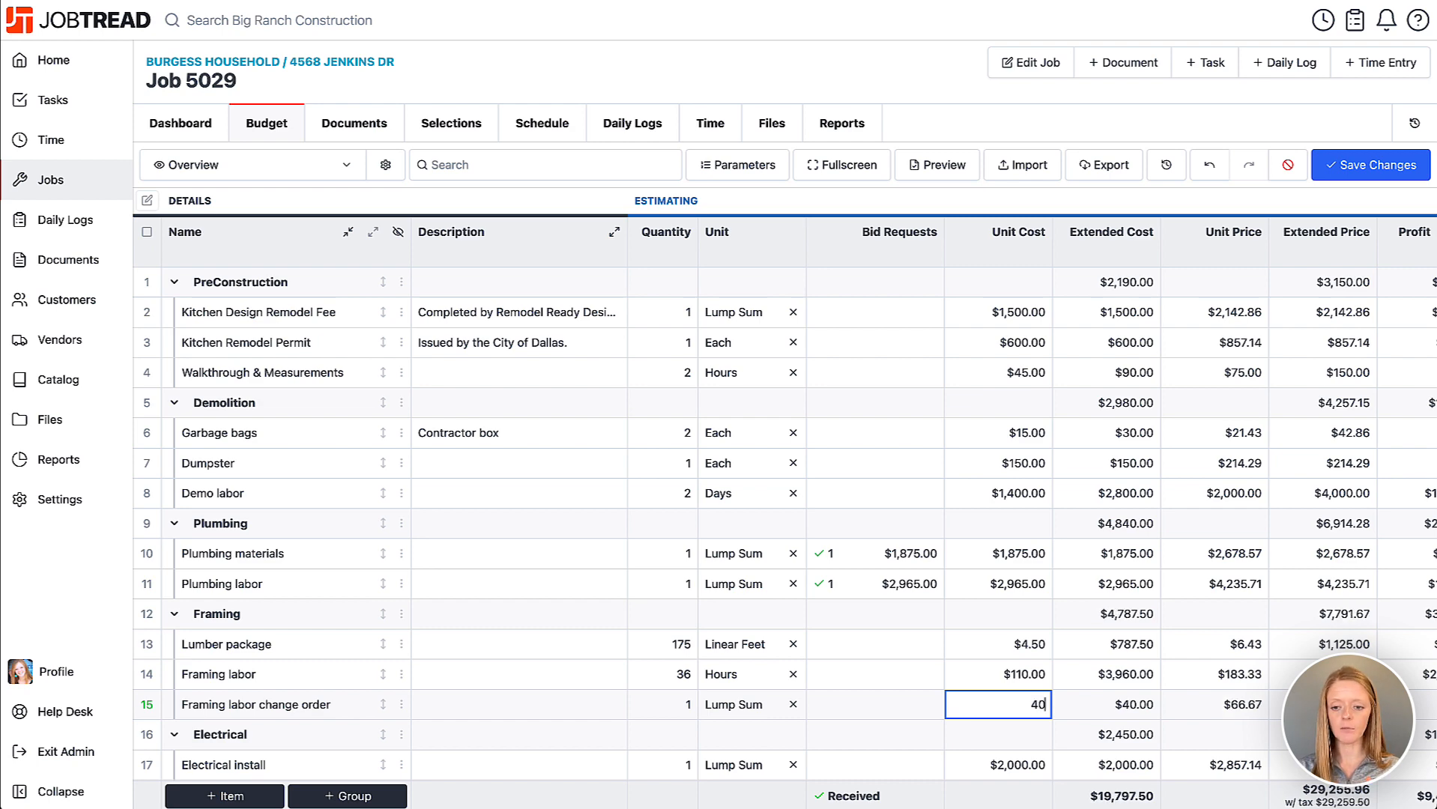
{"action": "scroll", "coordinate": [1040, 709], "scroll_direction": "right", "scroll_amount": 5}
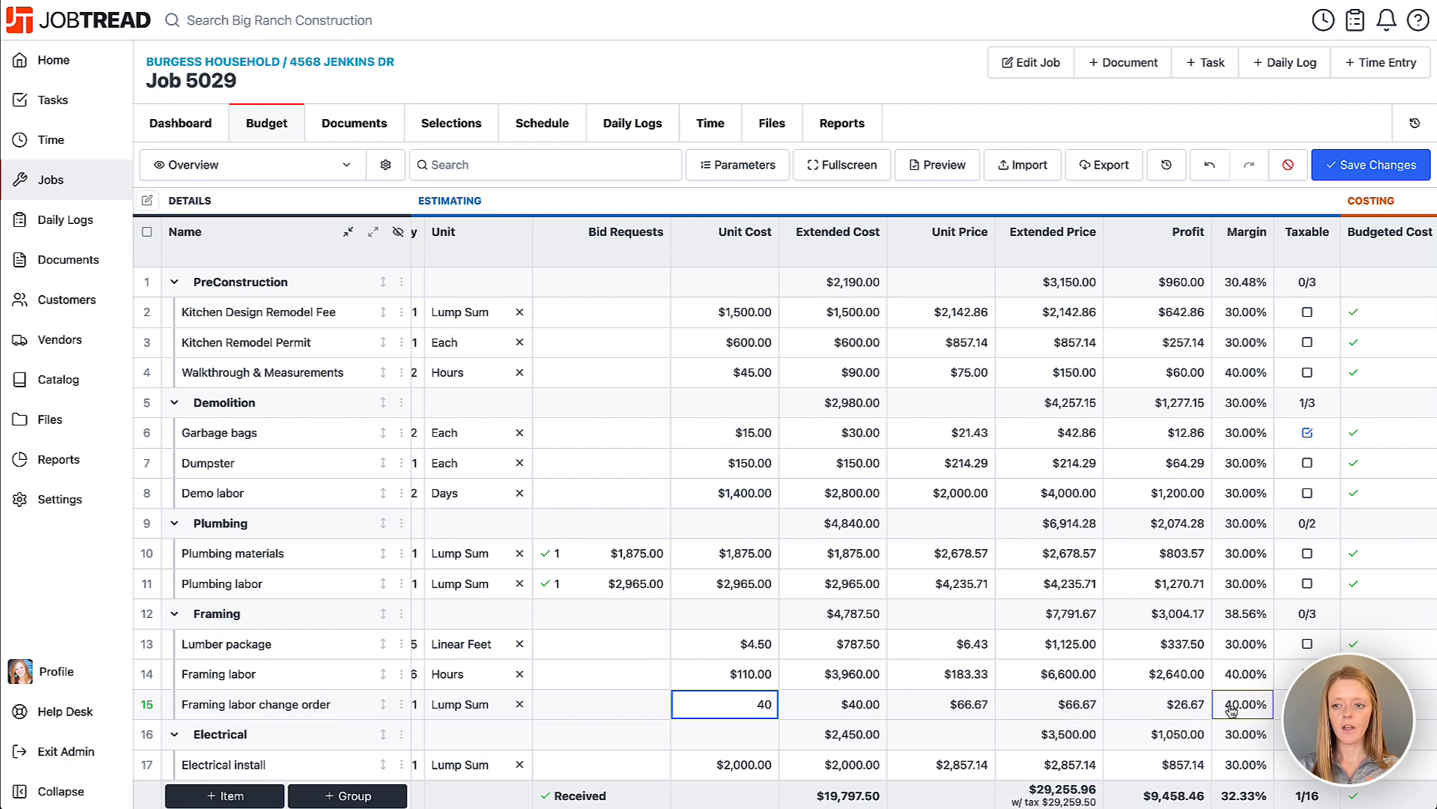
{"action": "left_click", "coordinate": [1371, 165]}
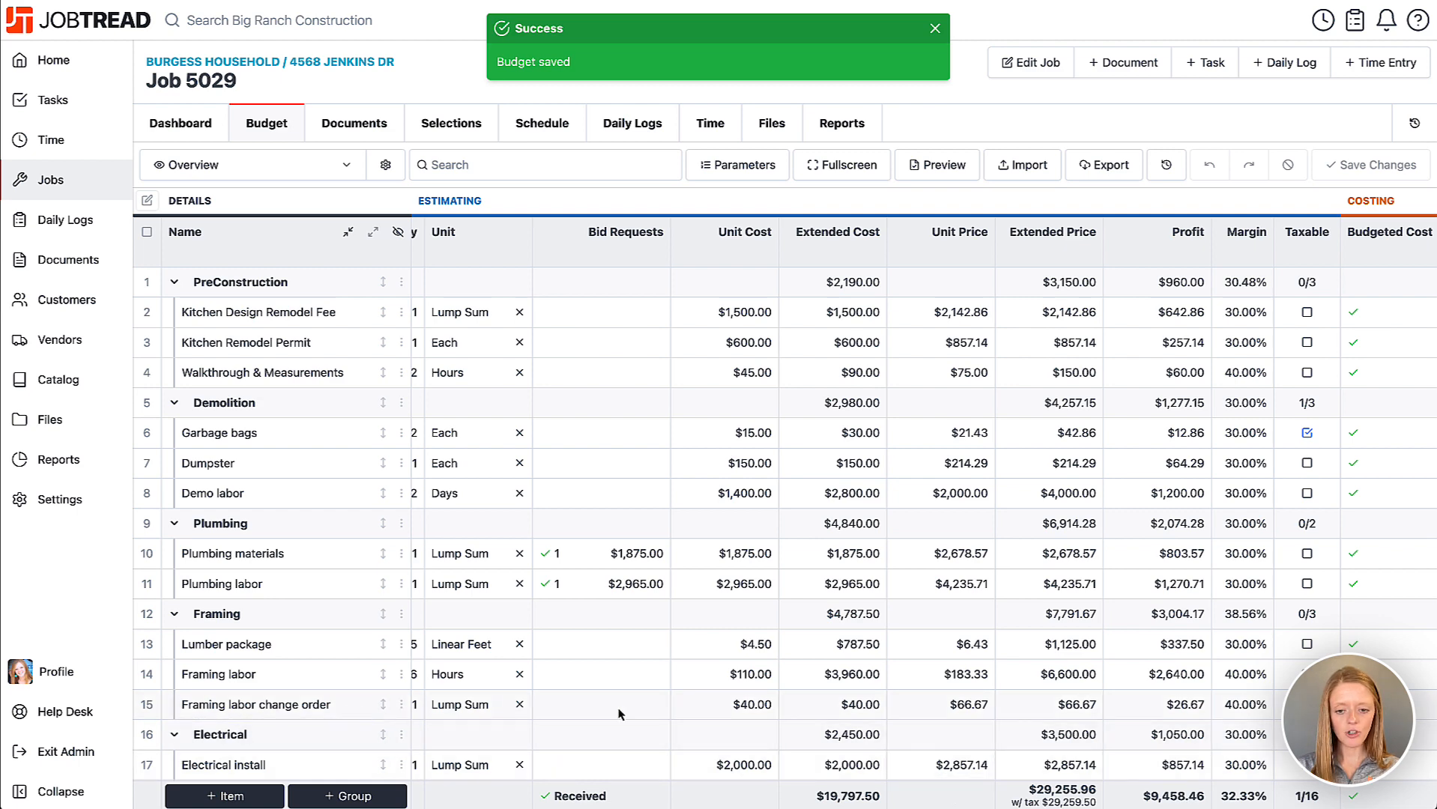
Step: Create a Change Order document containing only the Framing labor change order item from the budget
{"action": "scroll", "coordinate": [1160, 715], "scroll_direction": "right", "scroll_amount": 4}
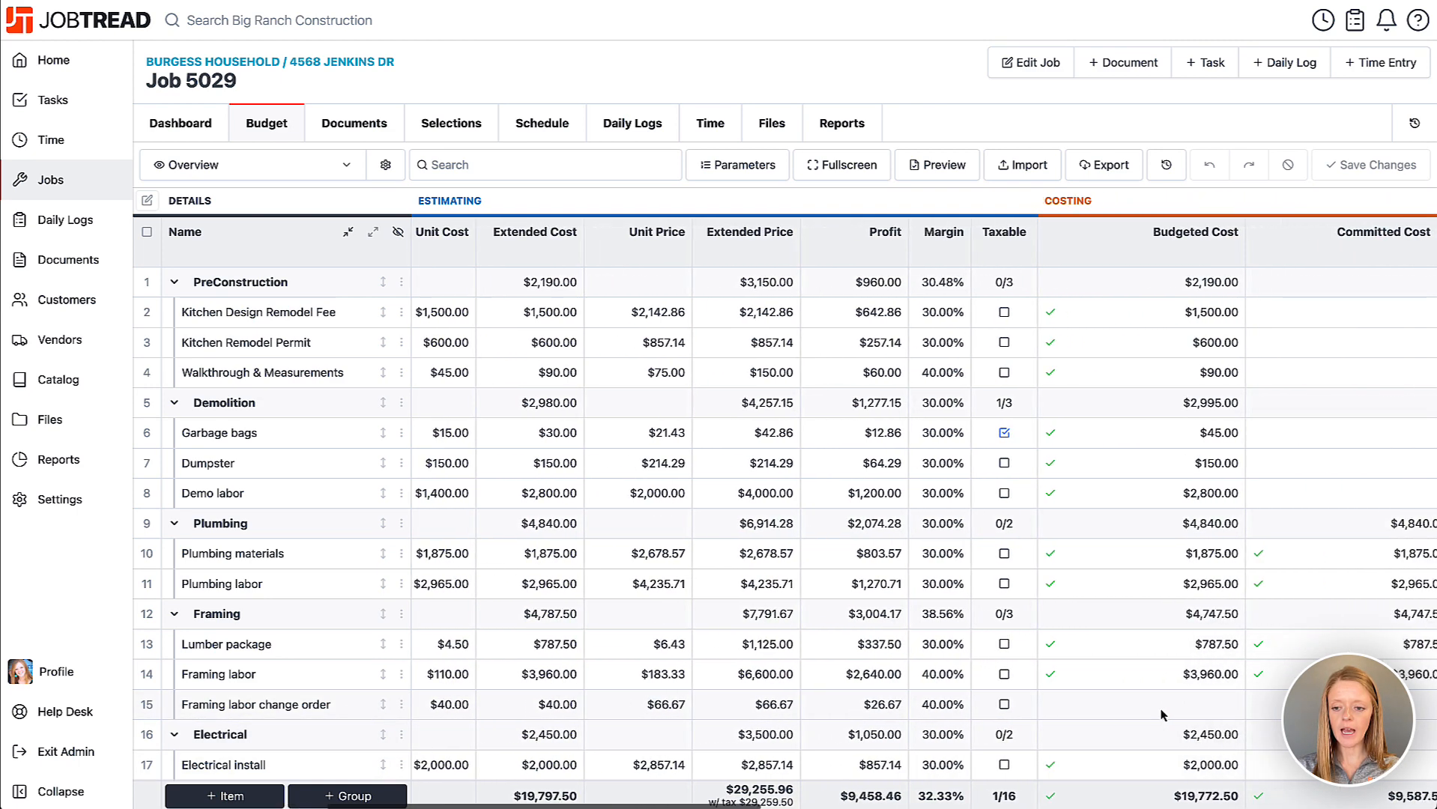
{"action": "scroll", "coordinate": [1163, 715], "scroll_direction": "right", "scroll_amount": 1}
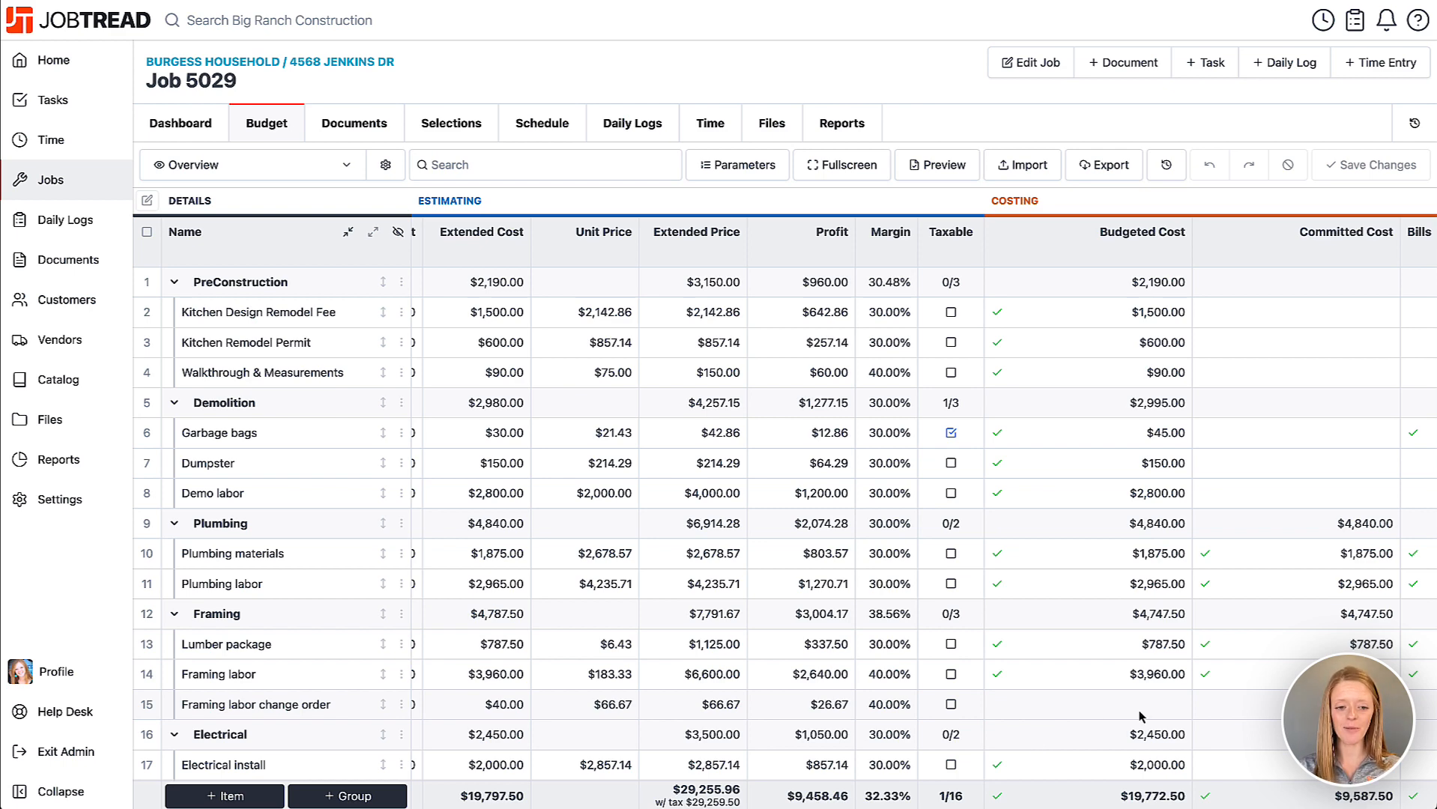
{"action": "scroll", "coordinate": [1140, 717], "scroll_direction": "left", "scroll_amount": 5}
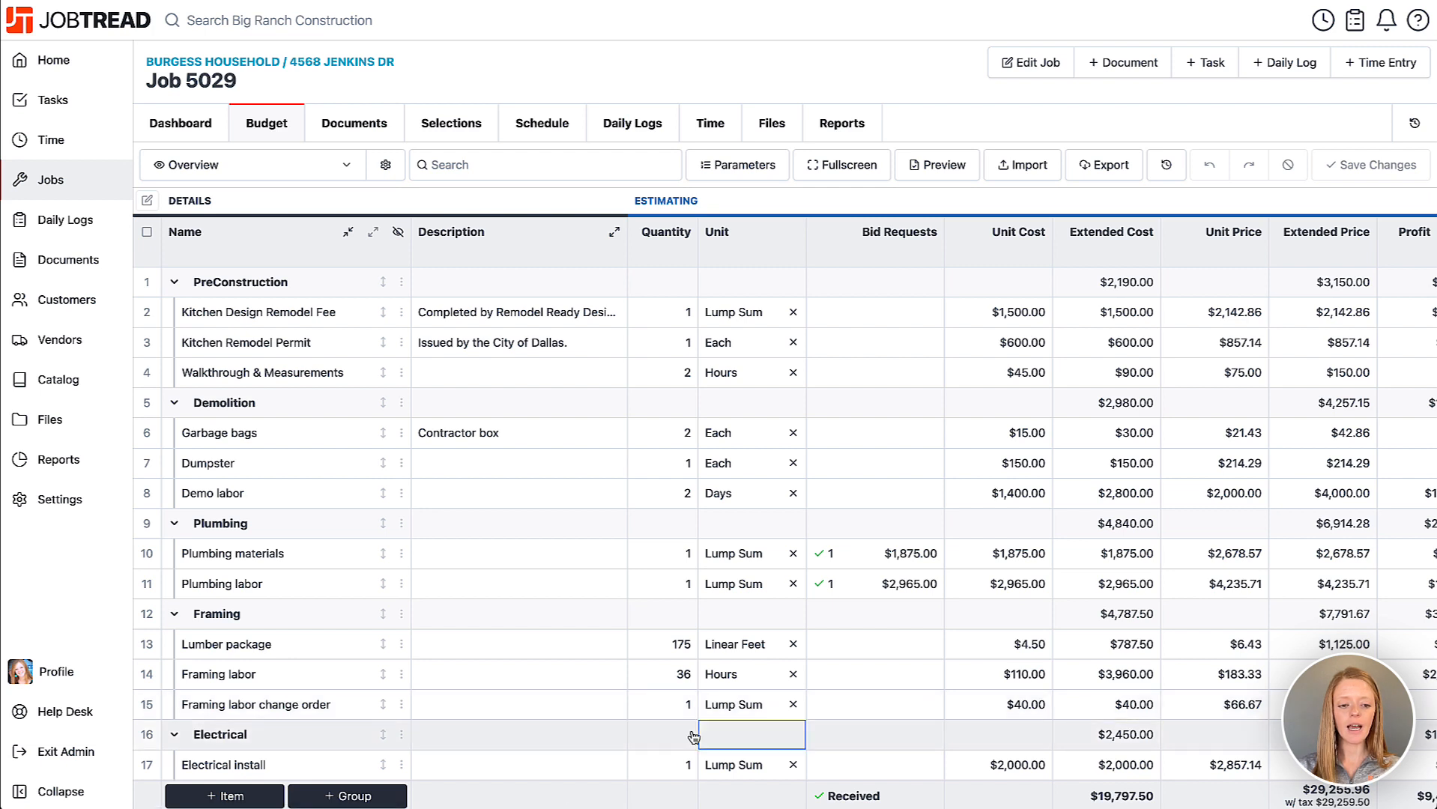
{"action": "left_click", "coordinate": [146, 707]}
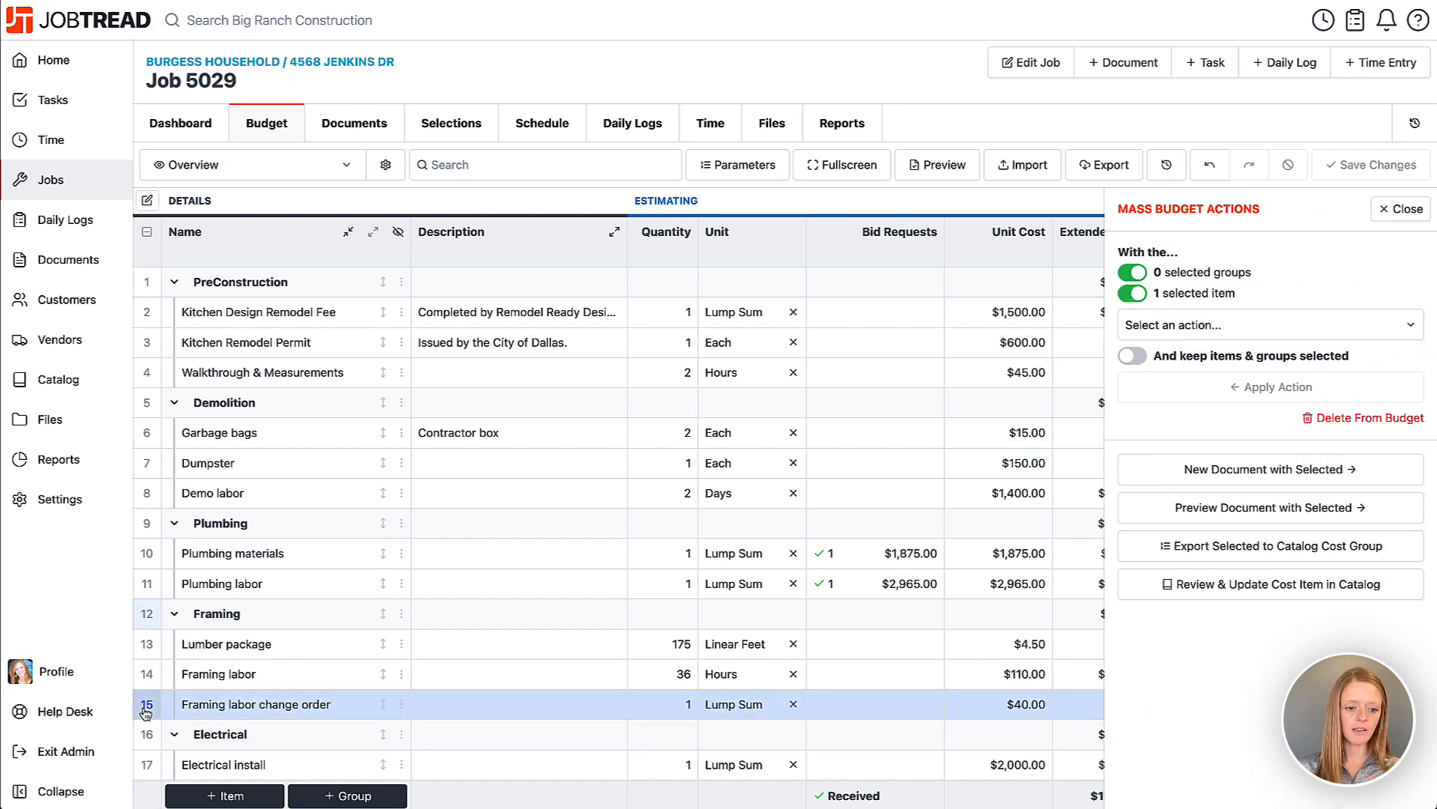
{"action": "left_click", "coordinate": [1221, 484]}
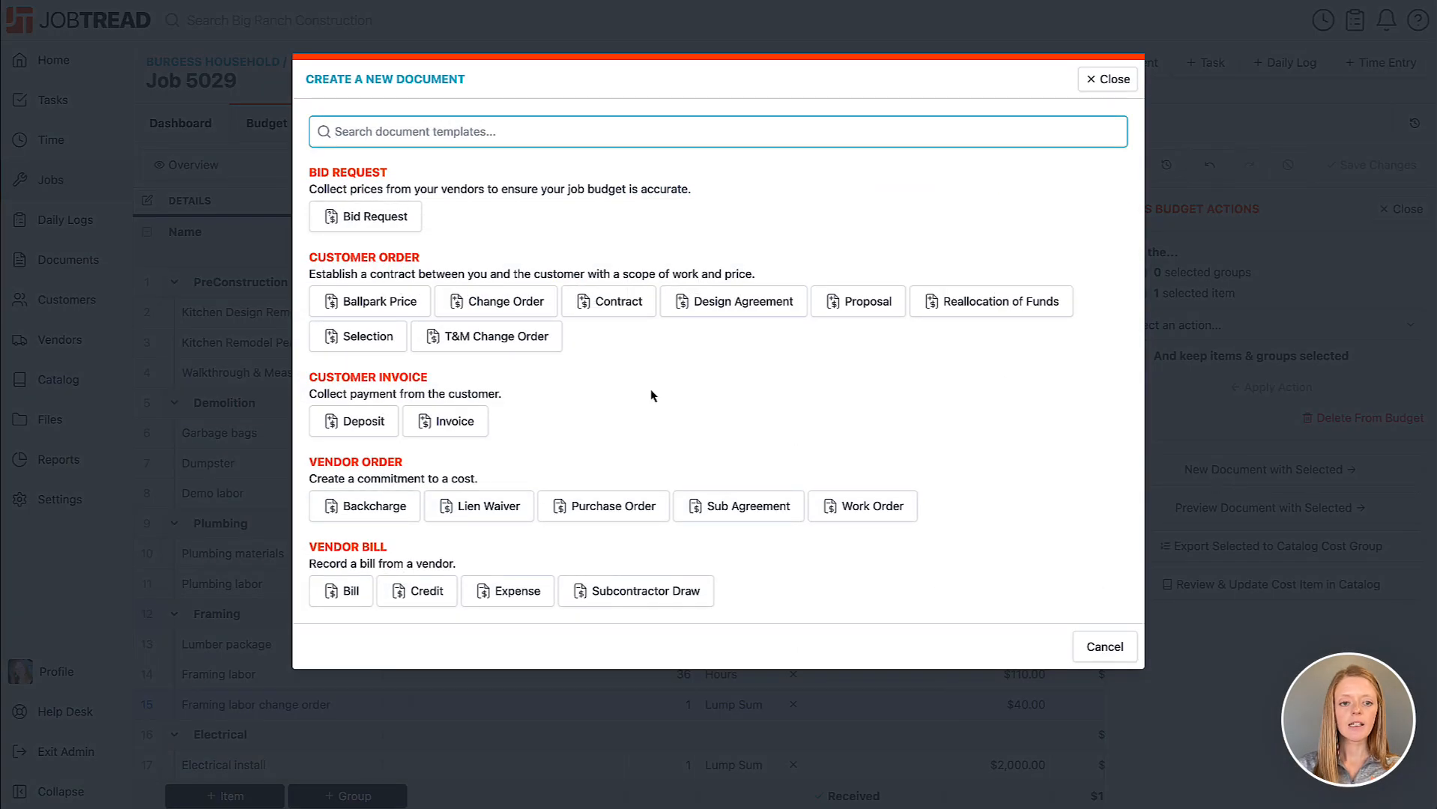
{"action": "left_click", "coordinate": [523, 310]}
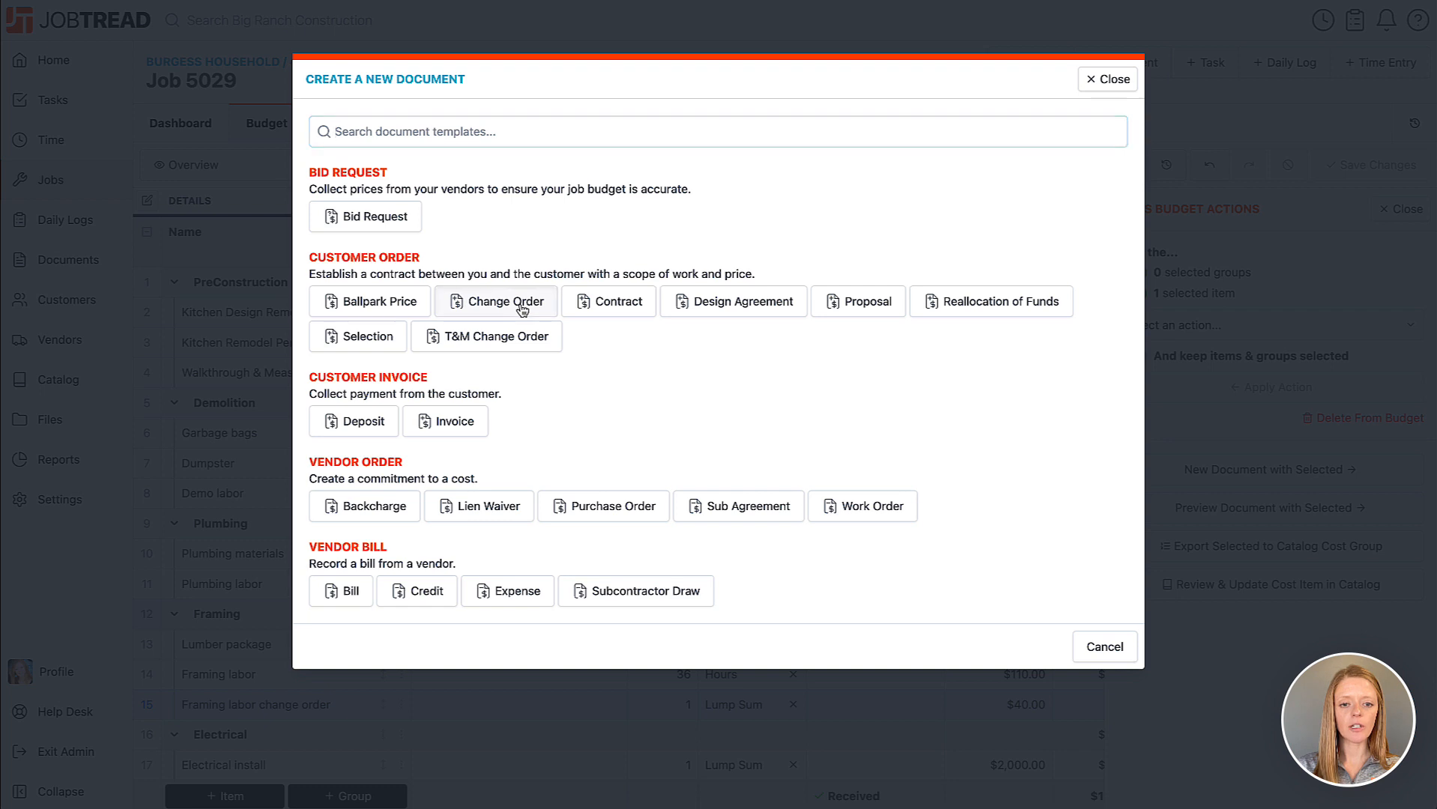
{"action": "left_click", "coordinate": [330, 295]}
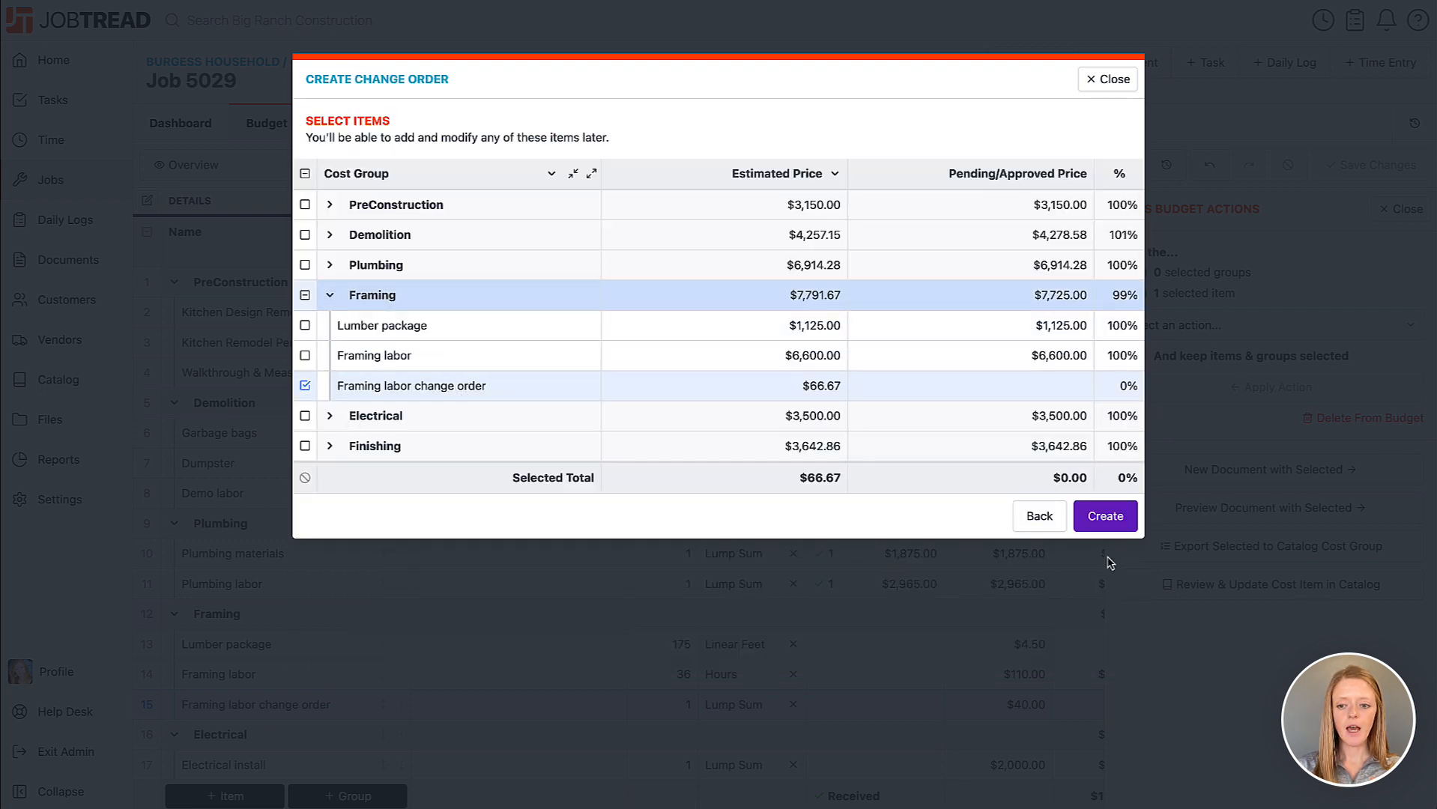
{"action": "left_click", "coordinate": [1105, 515]}
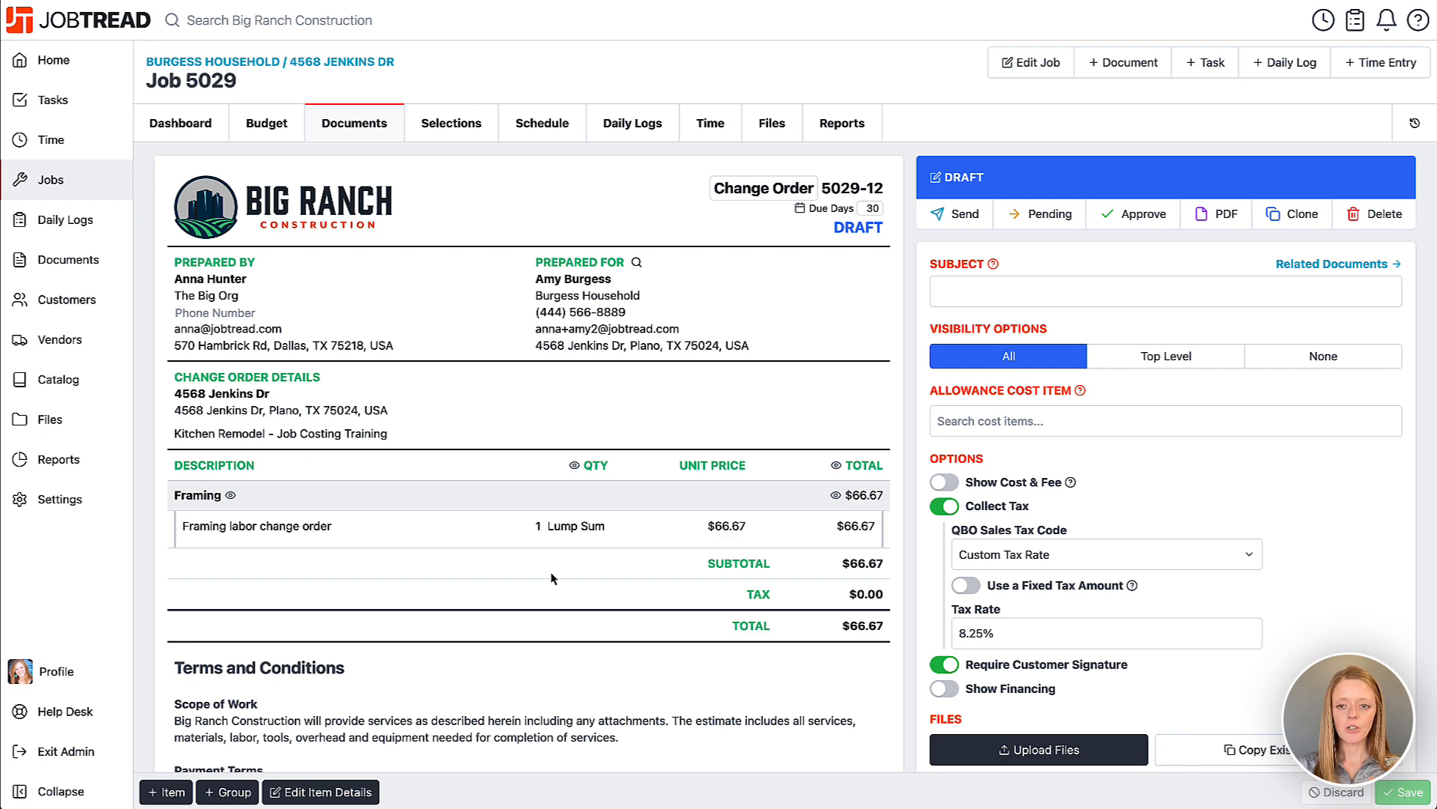
Step: Send the framing change order to the customer for signature and approve it with a drawn signature
{"action": "left_click", "coordinate": [965, 214]}
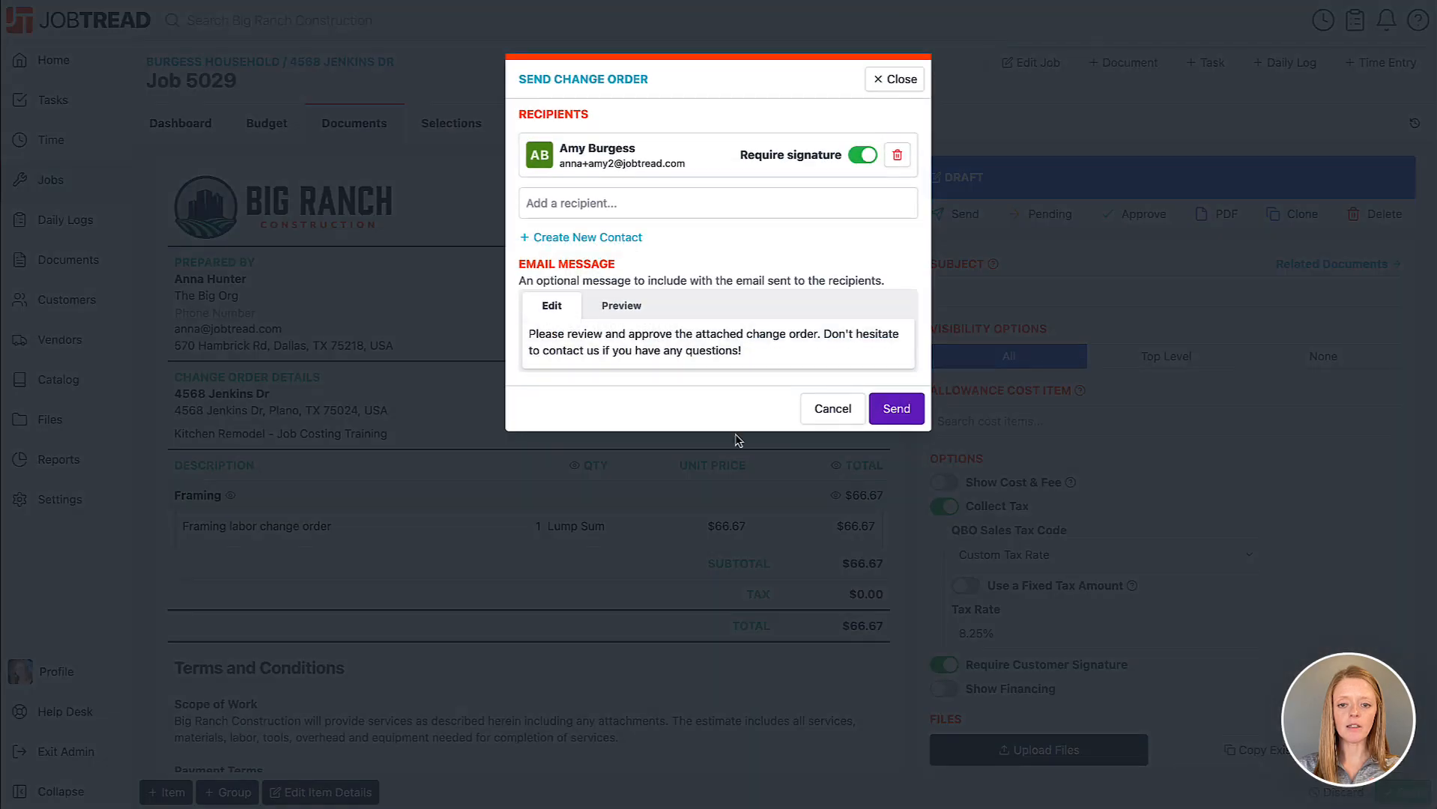
{"action": "left_click", "coordinate": [897, 410]}
{"action": "scroll", "coordinate": [448, 749], "scroll_direction": "down", "scroll_amount": 10}
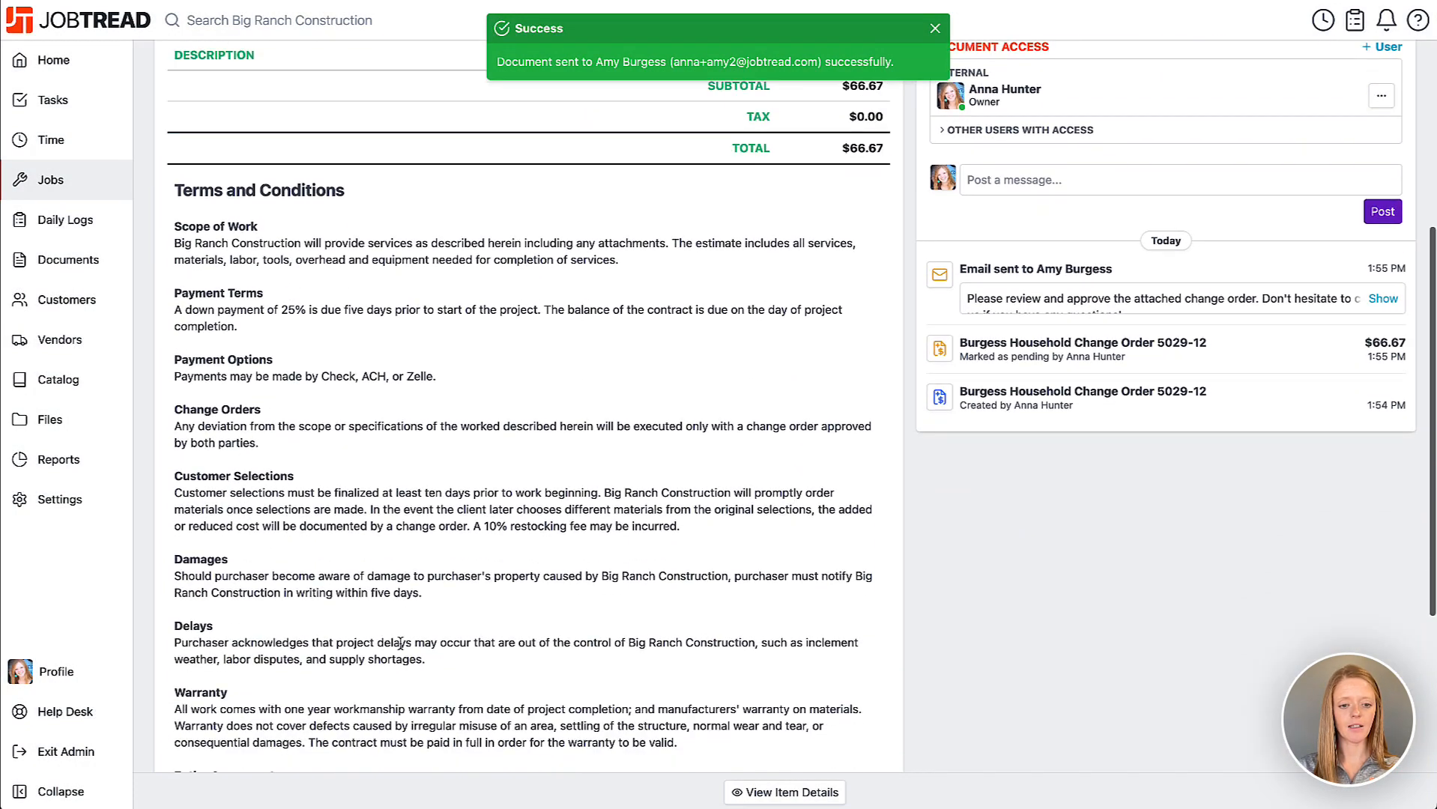
{"action": "mouse_move", "coordinate": [301, 541]}
{"action": "left_mouse_down"}
{"action": "mouse_move", "coordinate": [335, 574]}
{"action": "mouse_move", "coordinate": [646, 582]}
{"action": "left_mouse_up"}
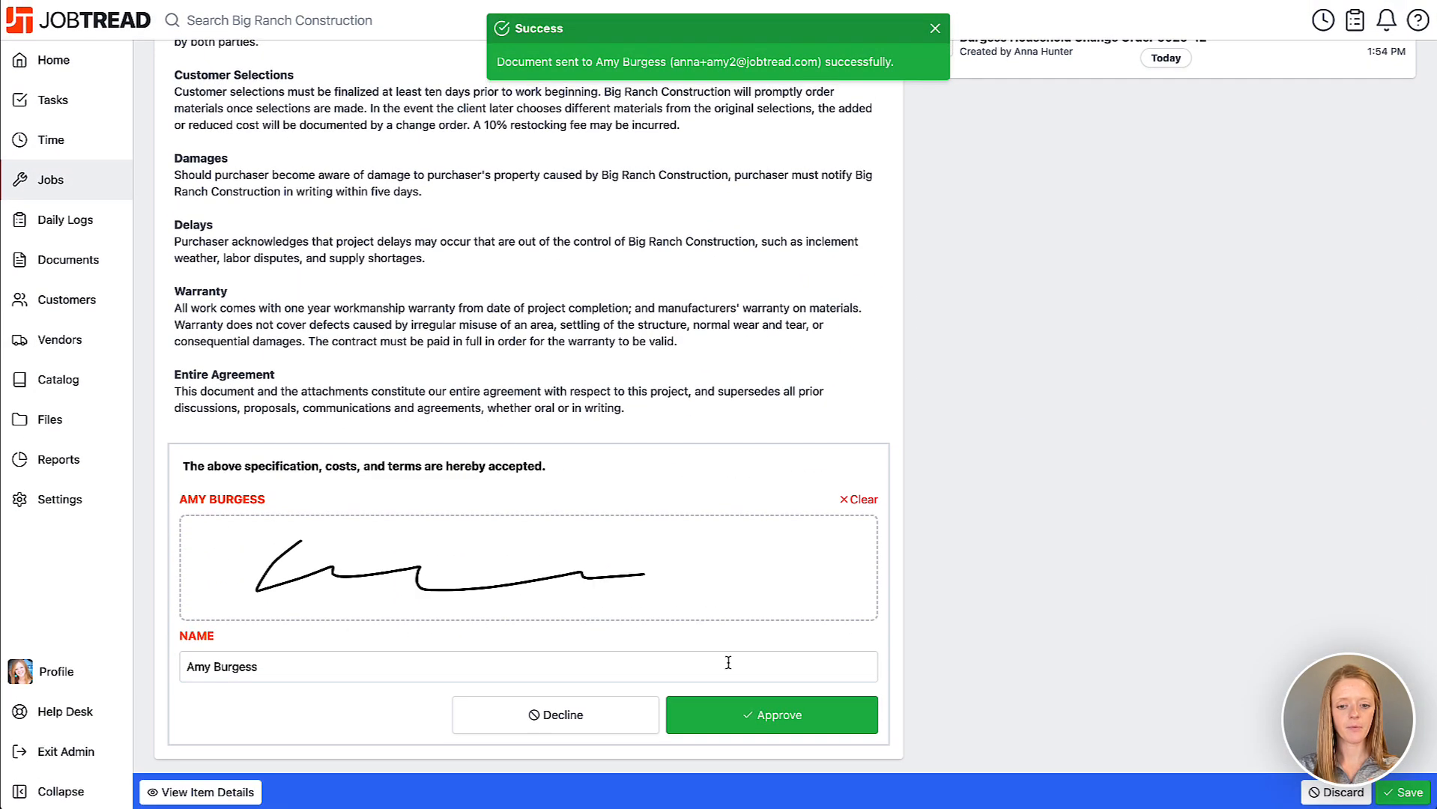
{"action": "left_click", "coordinate": [769, 711]}
{"action": "scroll", "coordinate": [777, 513], "scroll_direction": "up", "scroll_amount": 4}
{"action": "scroll", "coordinate": [777, 513], "scroll_direction": "up", "scroll_amount": 6}
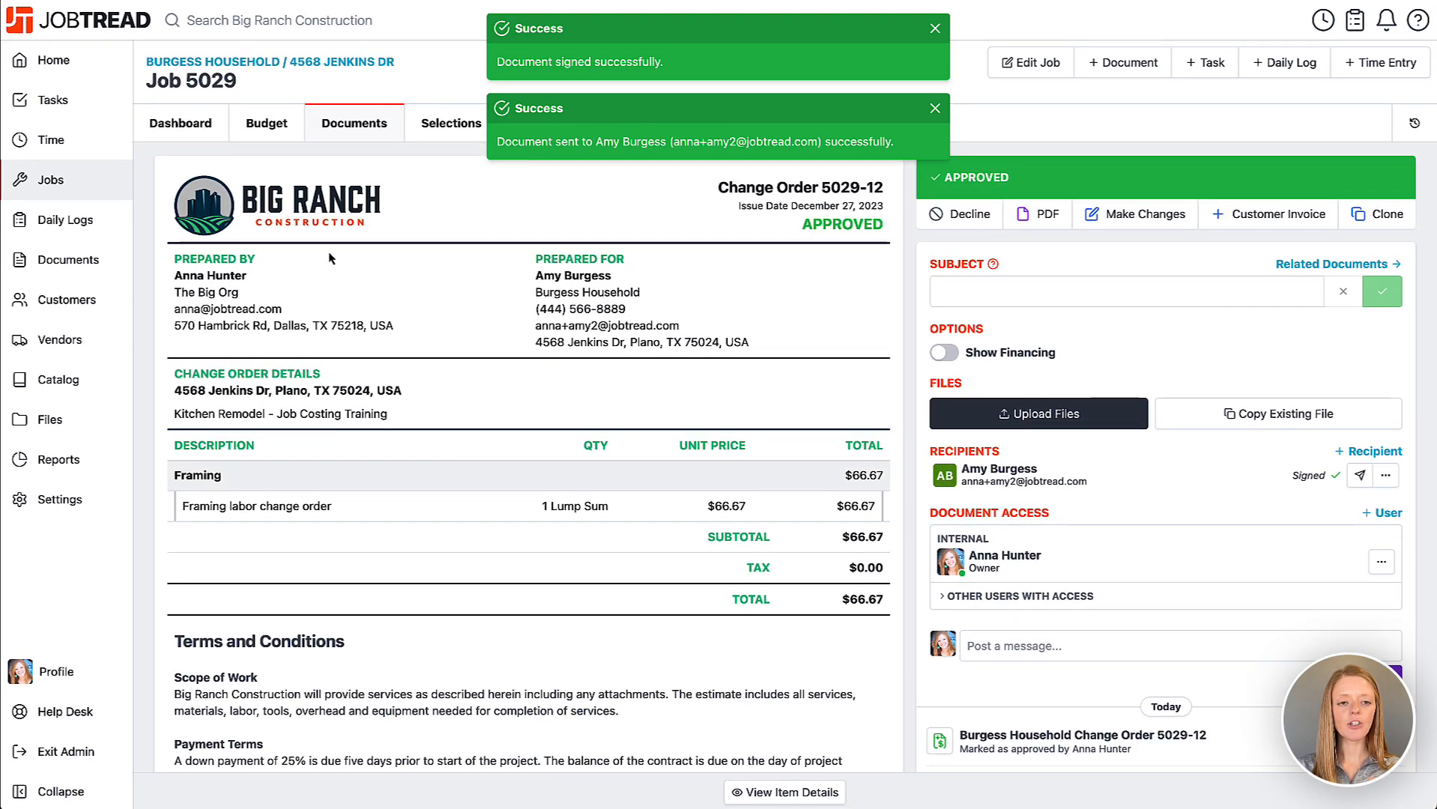
Step: Open the job budget and examine the Framing items' budgeted costs and bills, plus the projected margin, profit and variance totals
{"action": "left_click", "coordinate": [277, 138]}
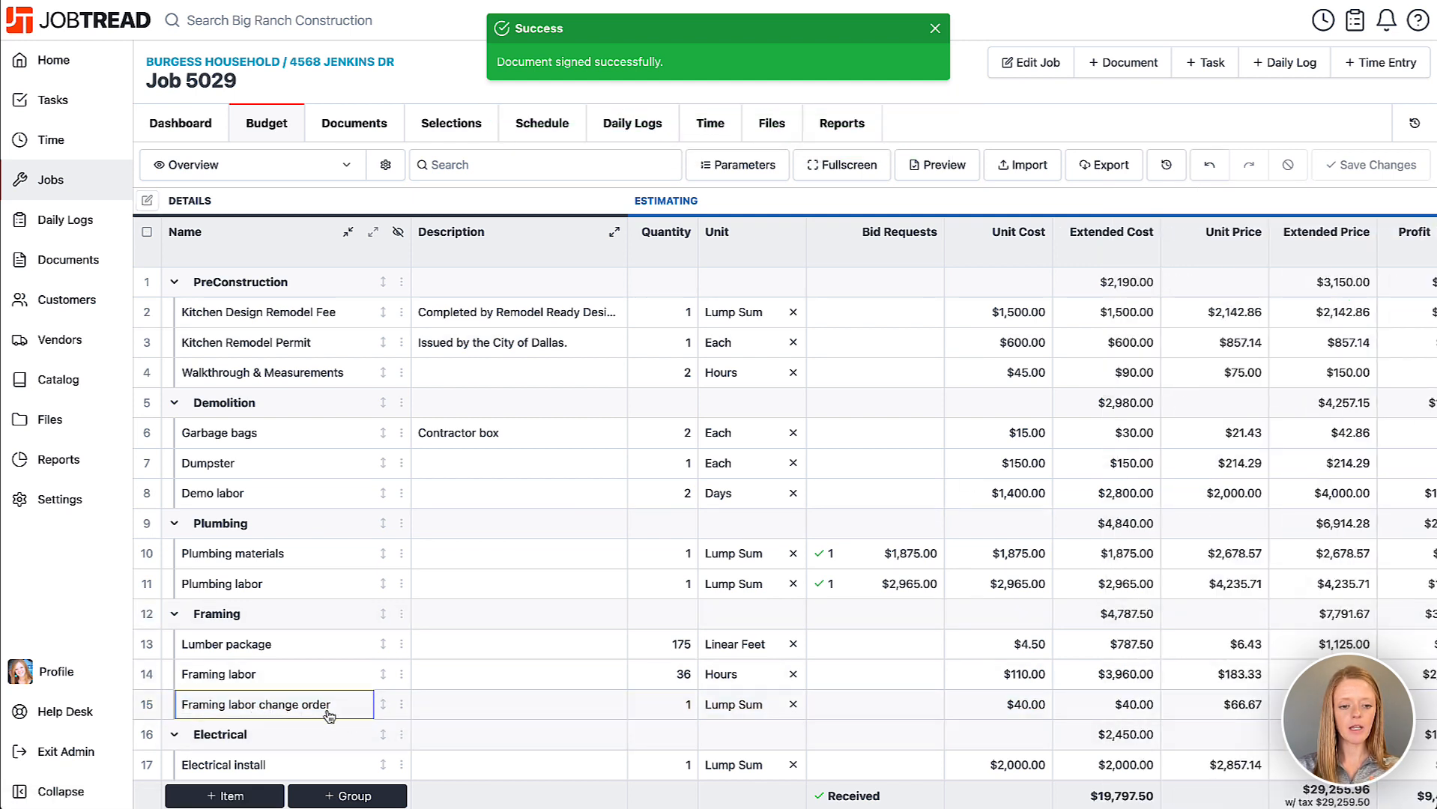
{"action": "left_click", "coordinate": [638, 717]}
{"action": "scroll", "coordinate": [638, 717], "scroll_direction": "right", "scroll_amount": 10}
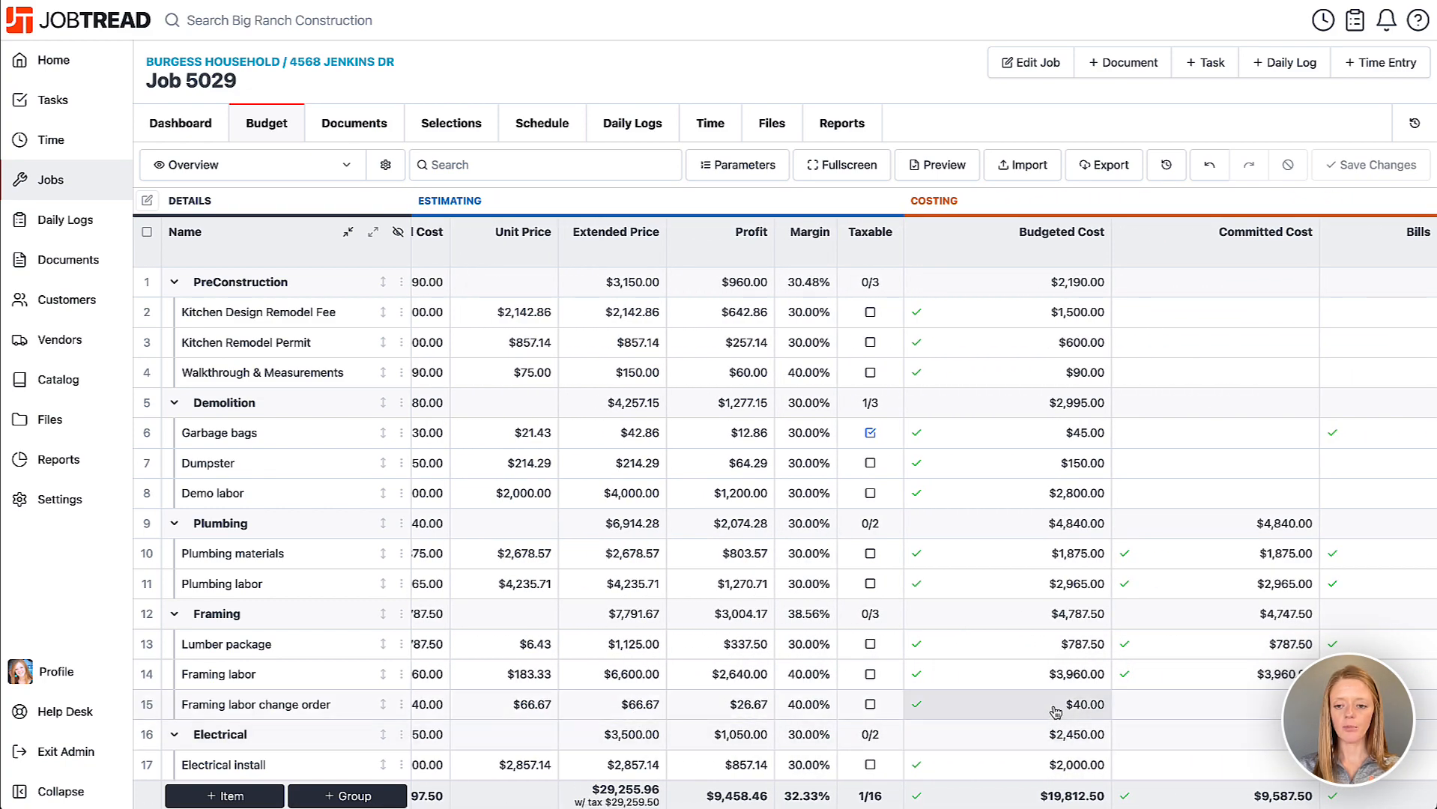
{"action": "scroll", "coordinate": [1057, 712], "scroll_direction": "right", "scroll_amount": 3}
{"action": "scroll", "coordinate": [1058, 717], "scroll_direction": "right", "scroll_amount": 4}
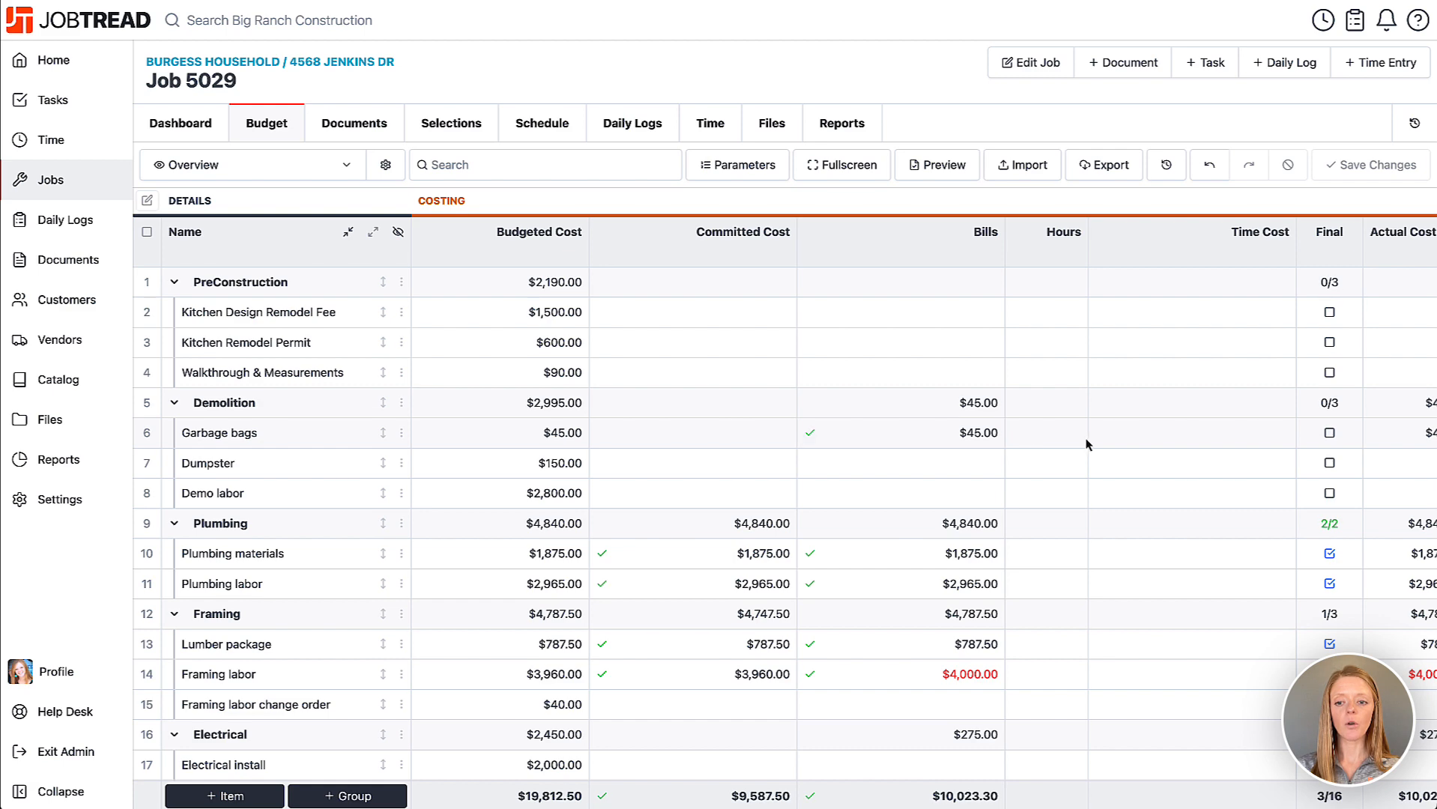
{"action": "scroll", "coordinate": [1087, 444], "scroll_direction": "right", "scroll_amount": 10}
{"action": "scroll", "coordinate": [1088, 444], "scroll_direction": "right", "scroll_amount": 6}
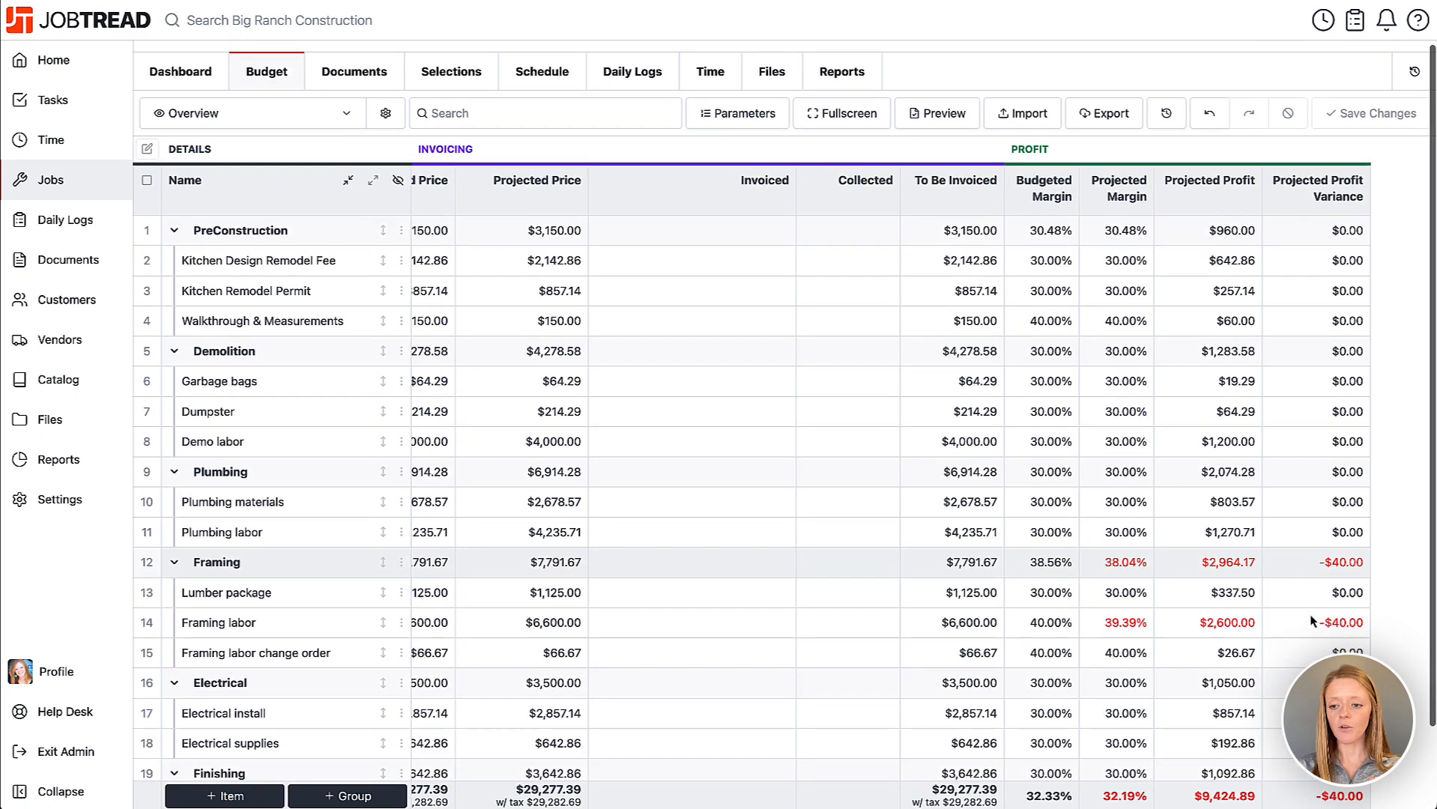
{"action": "scroll", "coordinate": [1332, 447], "scroll_direction": "down", "scroll_amount": 4}
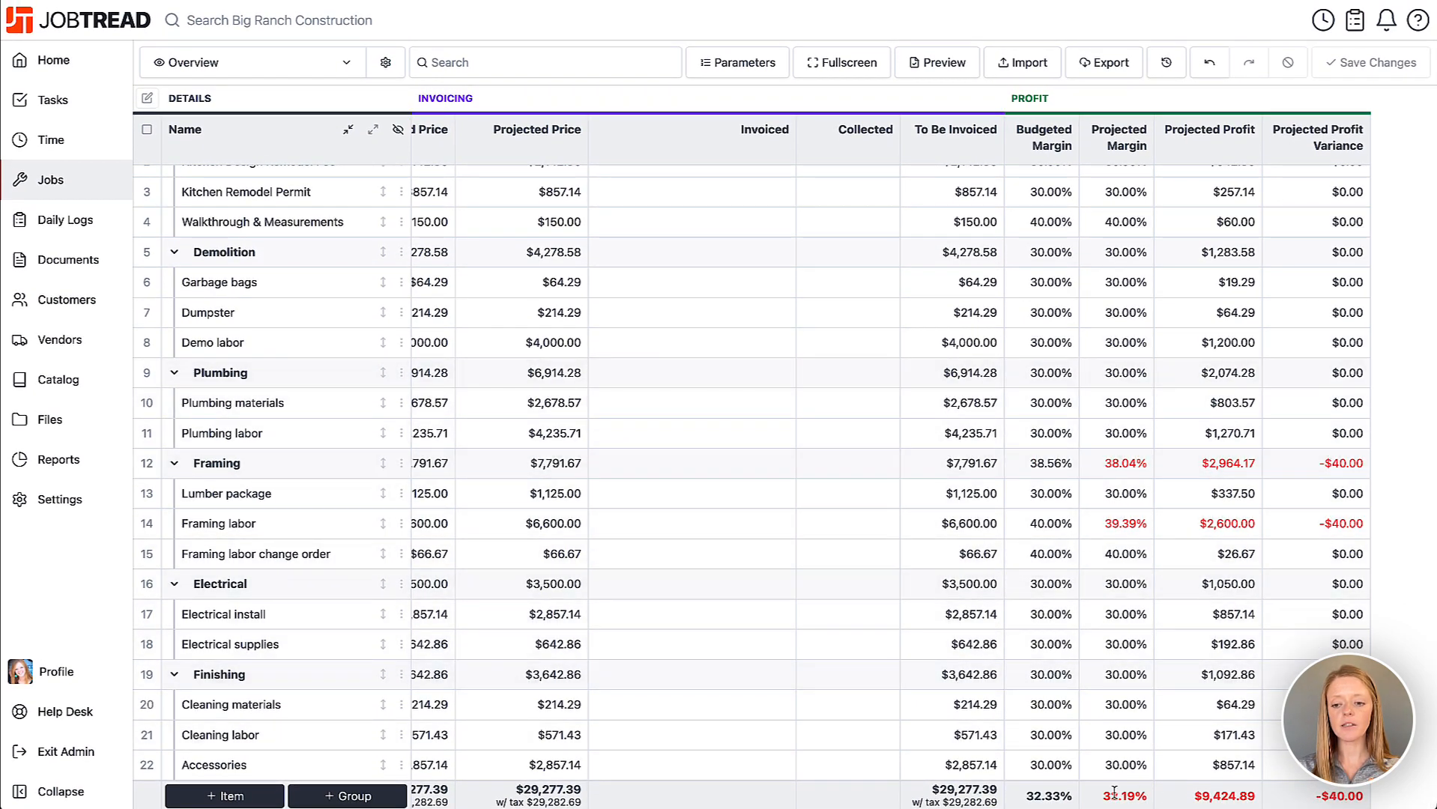
{"action": "left_click_drag", "start_coordinate": [1100, 794], "coordinate": [1318, 794]}
{"action": "left_click", "coordinate": [1366, 801]}
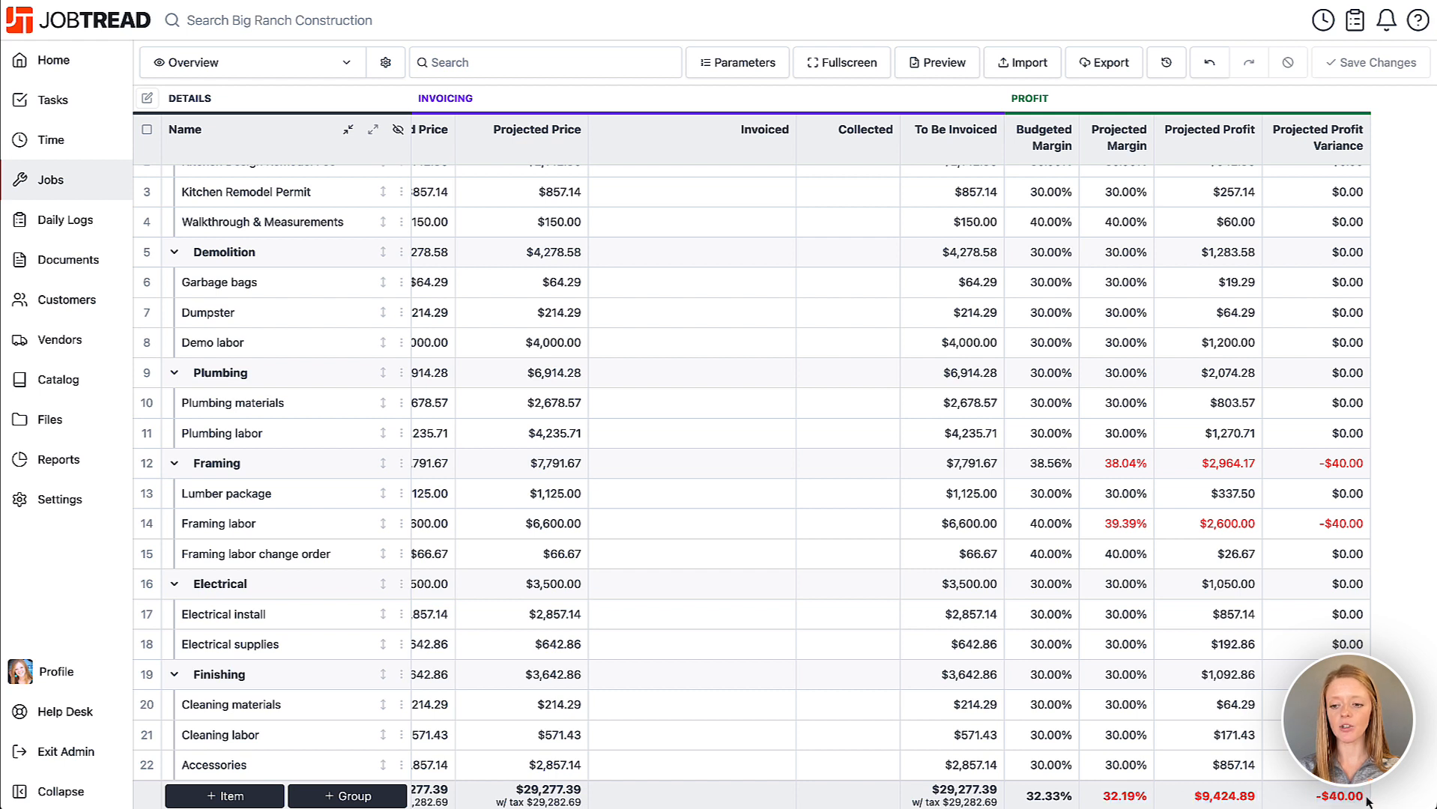